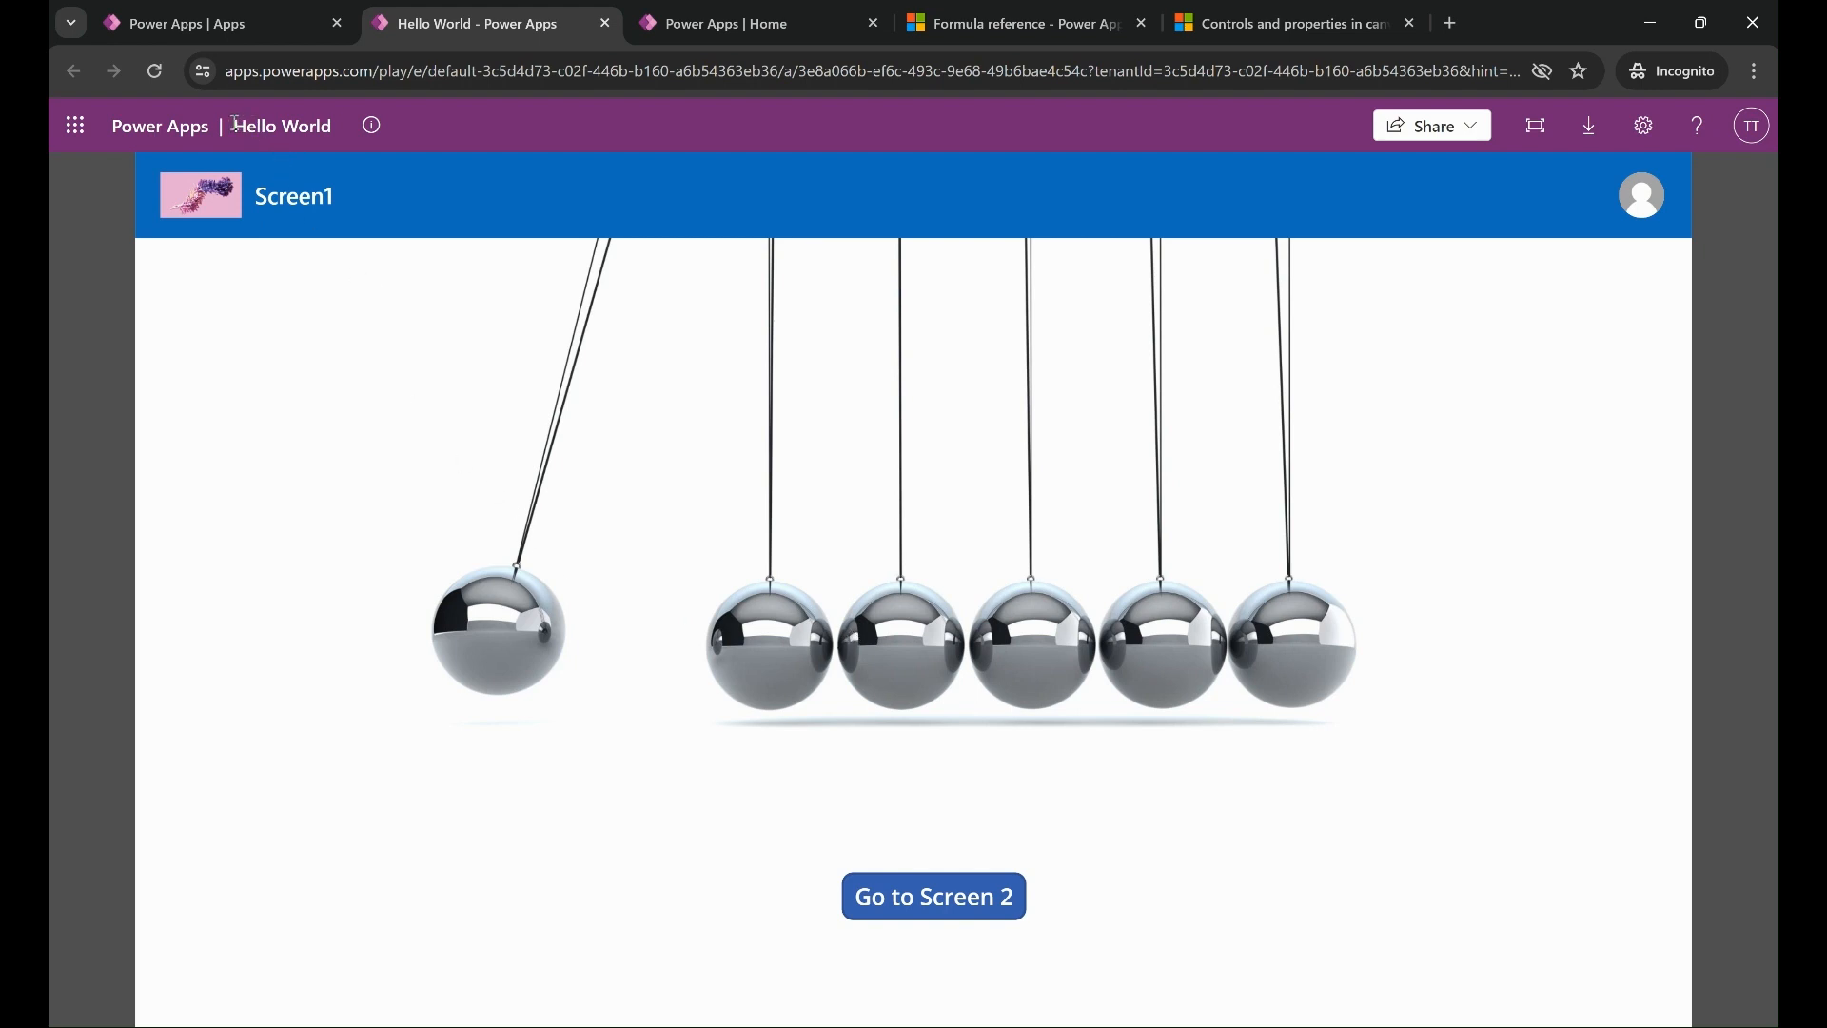
Preview the running Hello World app by navigating from Screen1 to Screen2 and back.
{"action": "left_click_drag", "start_coordinate": [235, 125], "coordinate": [336, 136]}
{"action": "left_click", "coordinate": [461, 384]}
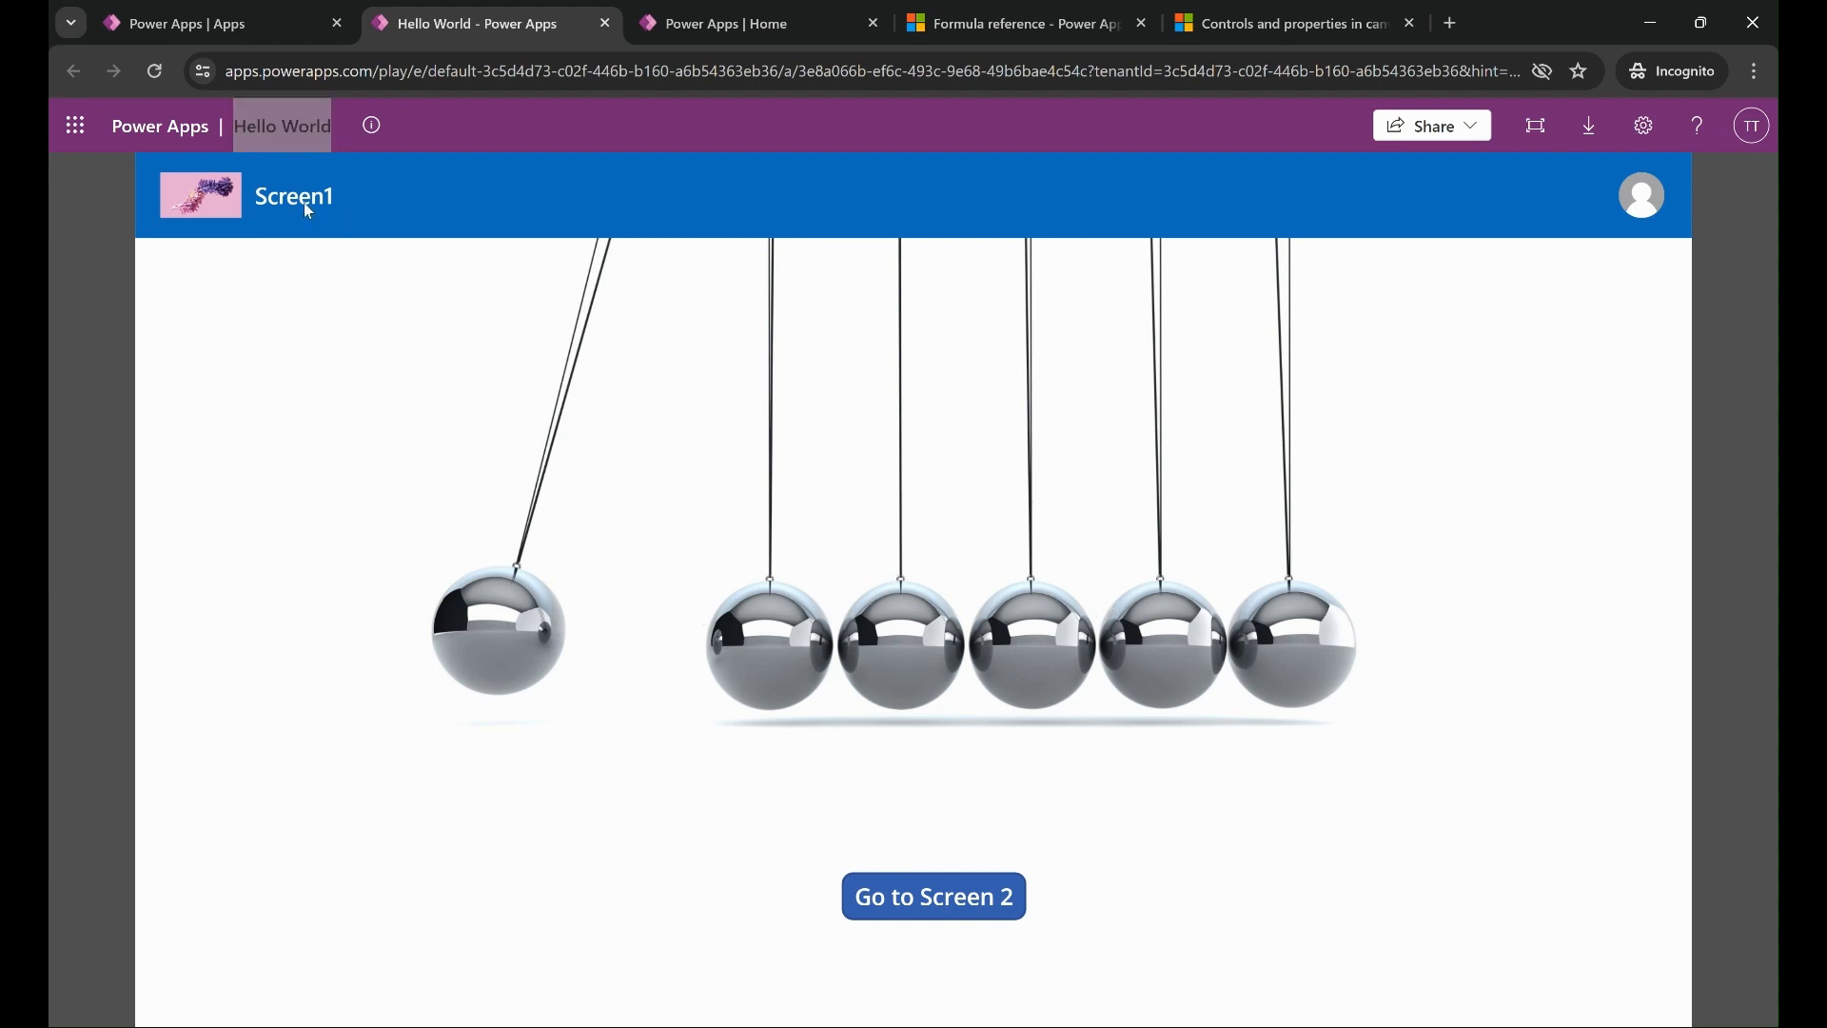
{"action": "left_click", "coordinate": [921, 896]}
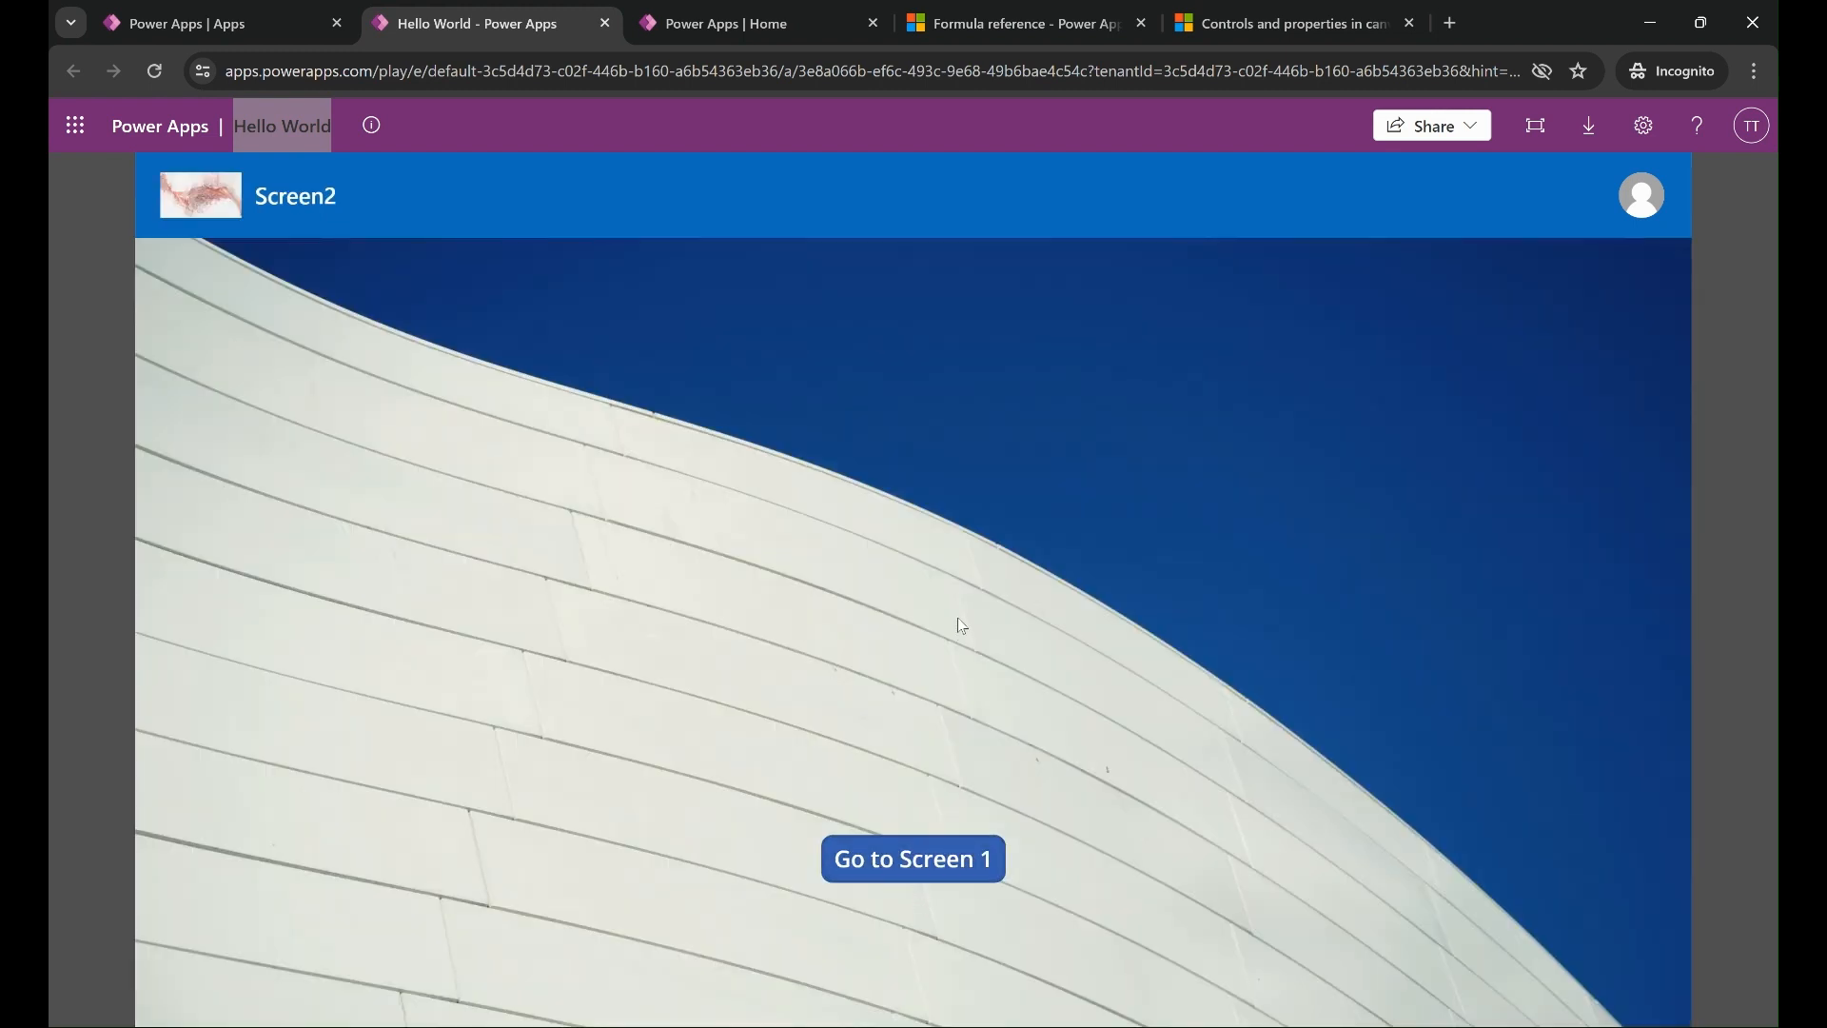
{"action": "left_click", "coordinate": [904, 868]}
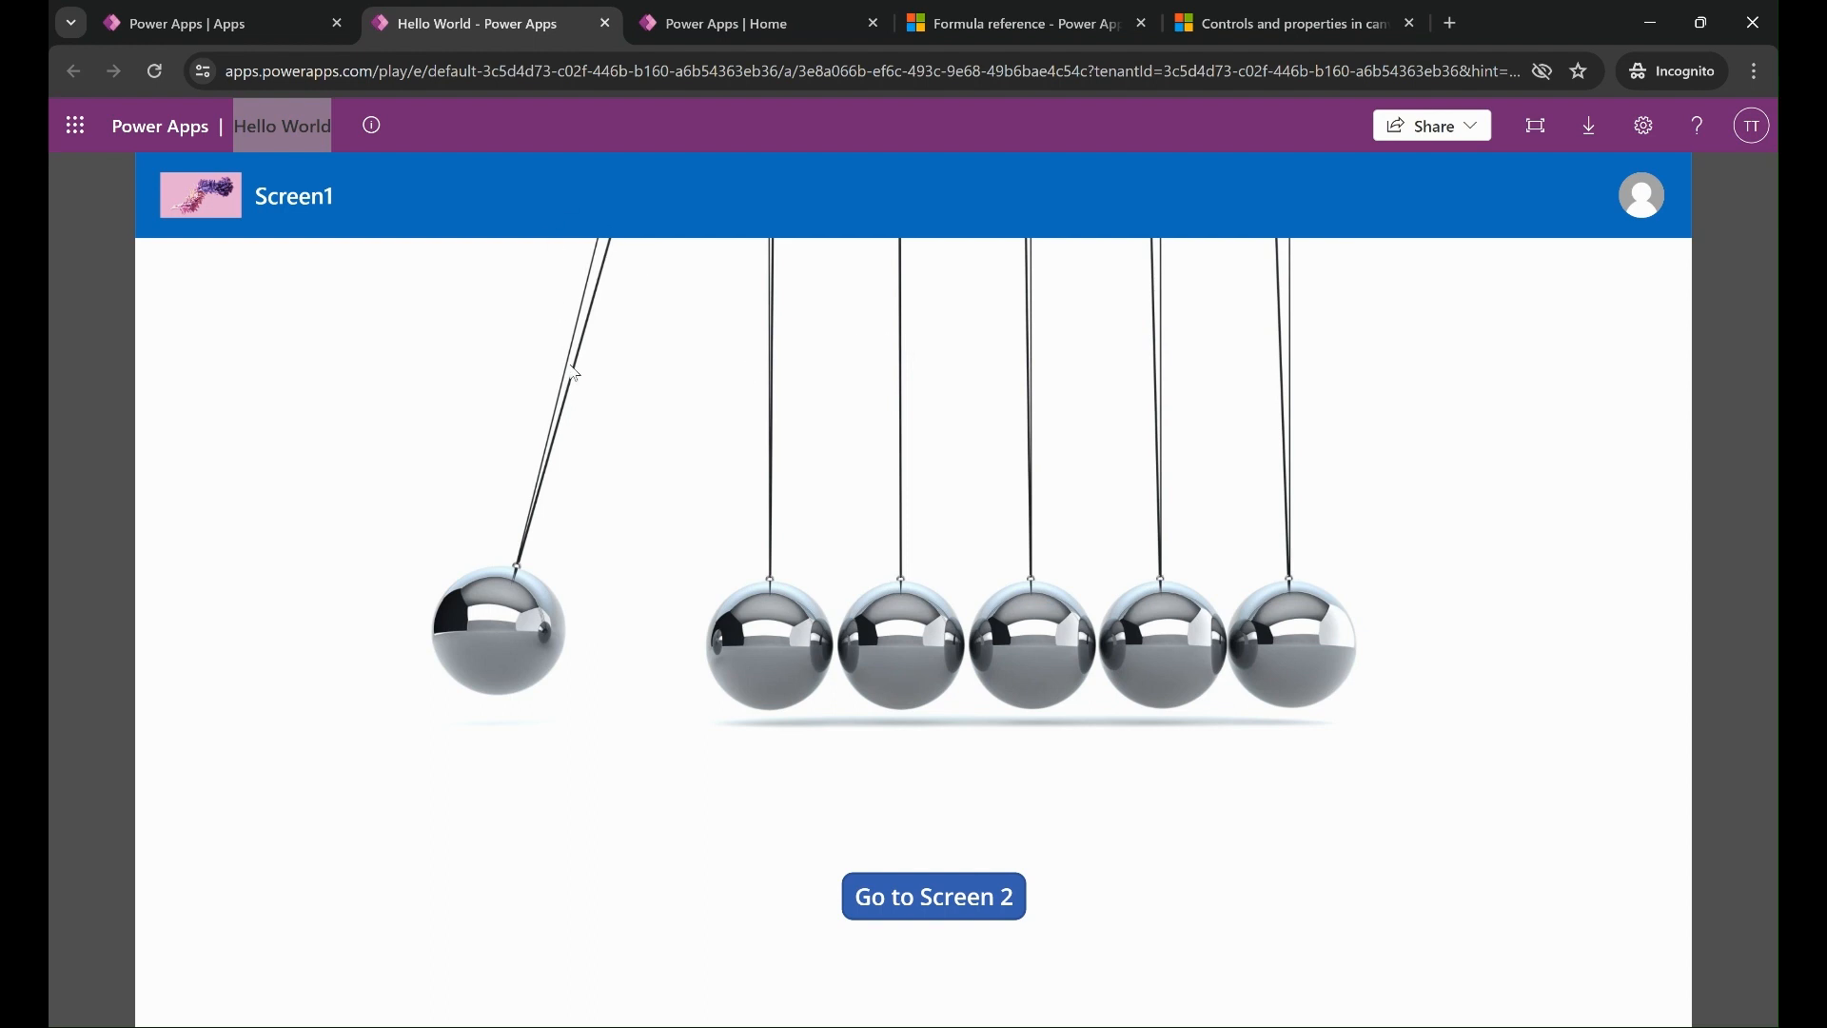
{"action": "left_click", "coordinate": [497, 118]}
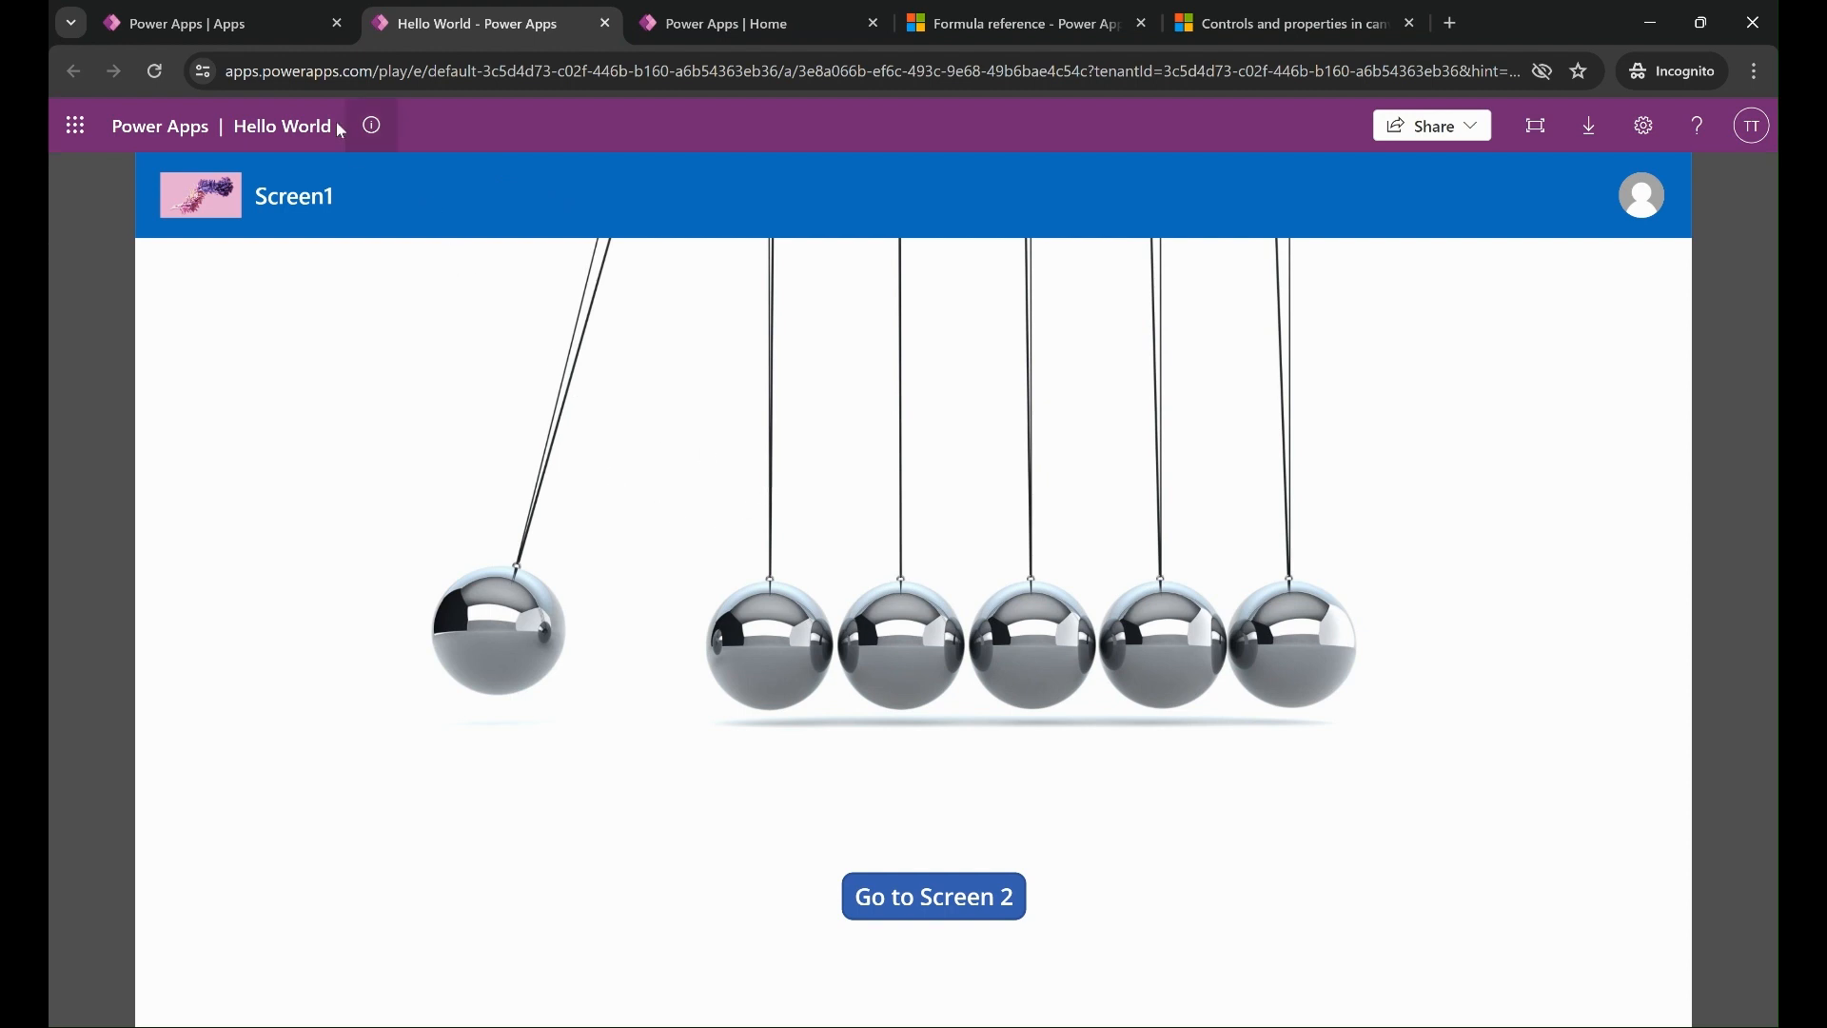
Go to make.powerapps.com in the browser tab that shows the Power Apps app list.
{"action": "left_click", "coordinate": [245, 23]}
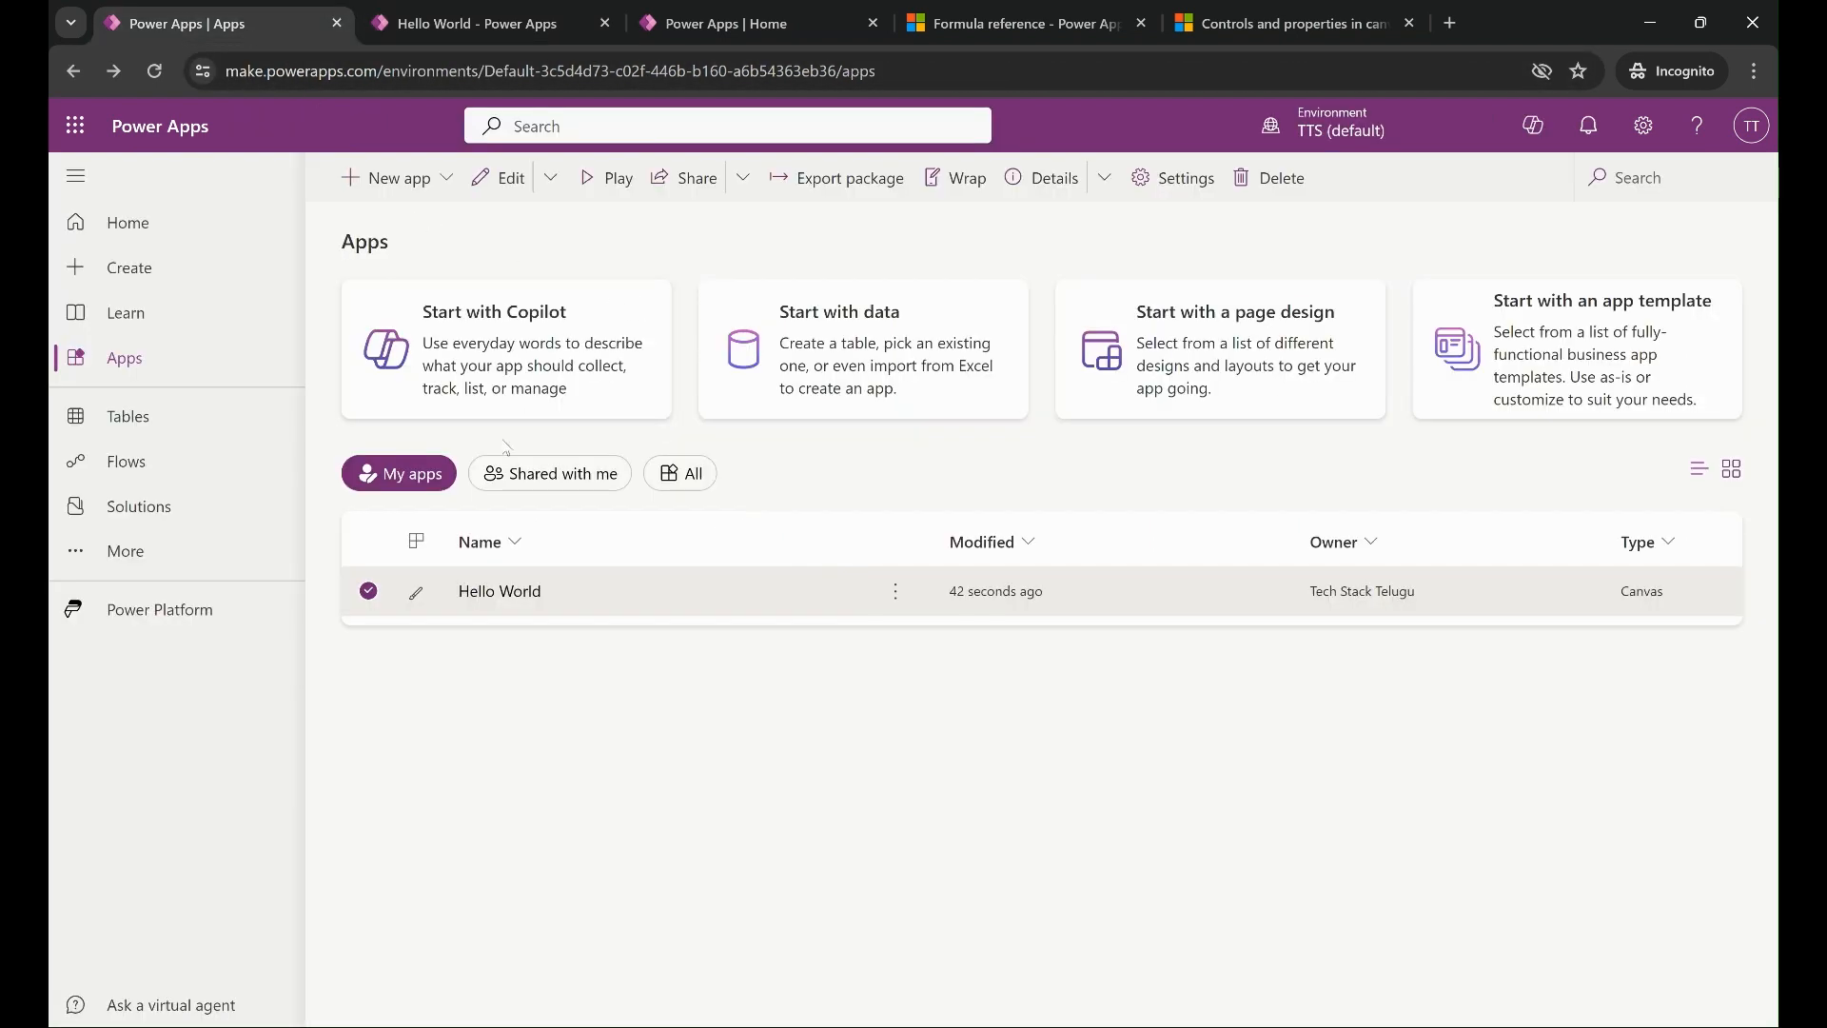
{"action": "left_click", "coordinate": [437, 74]}
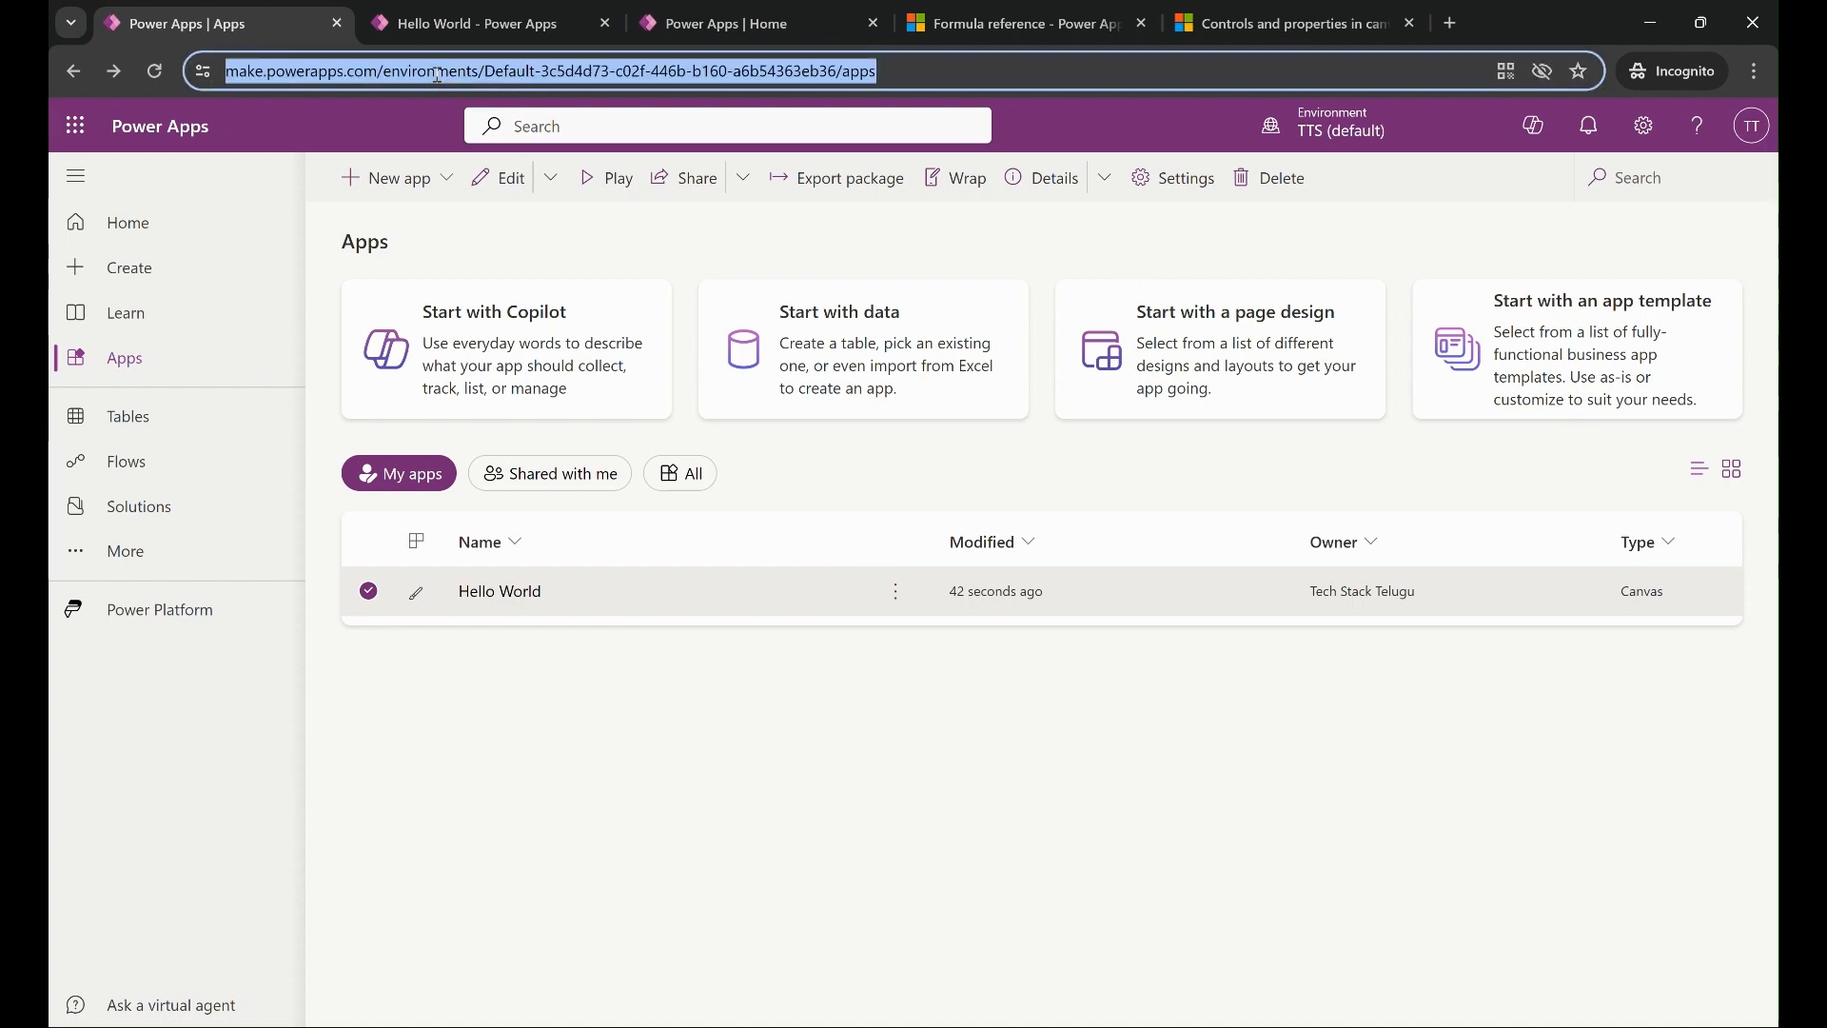
{"action": "type", "text": "make"}
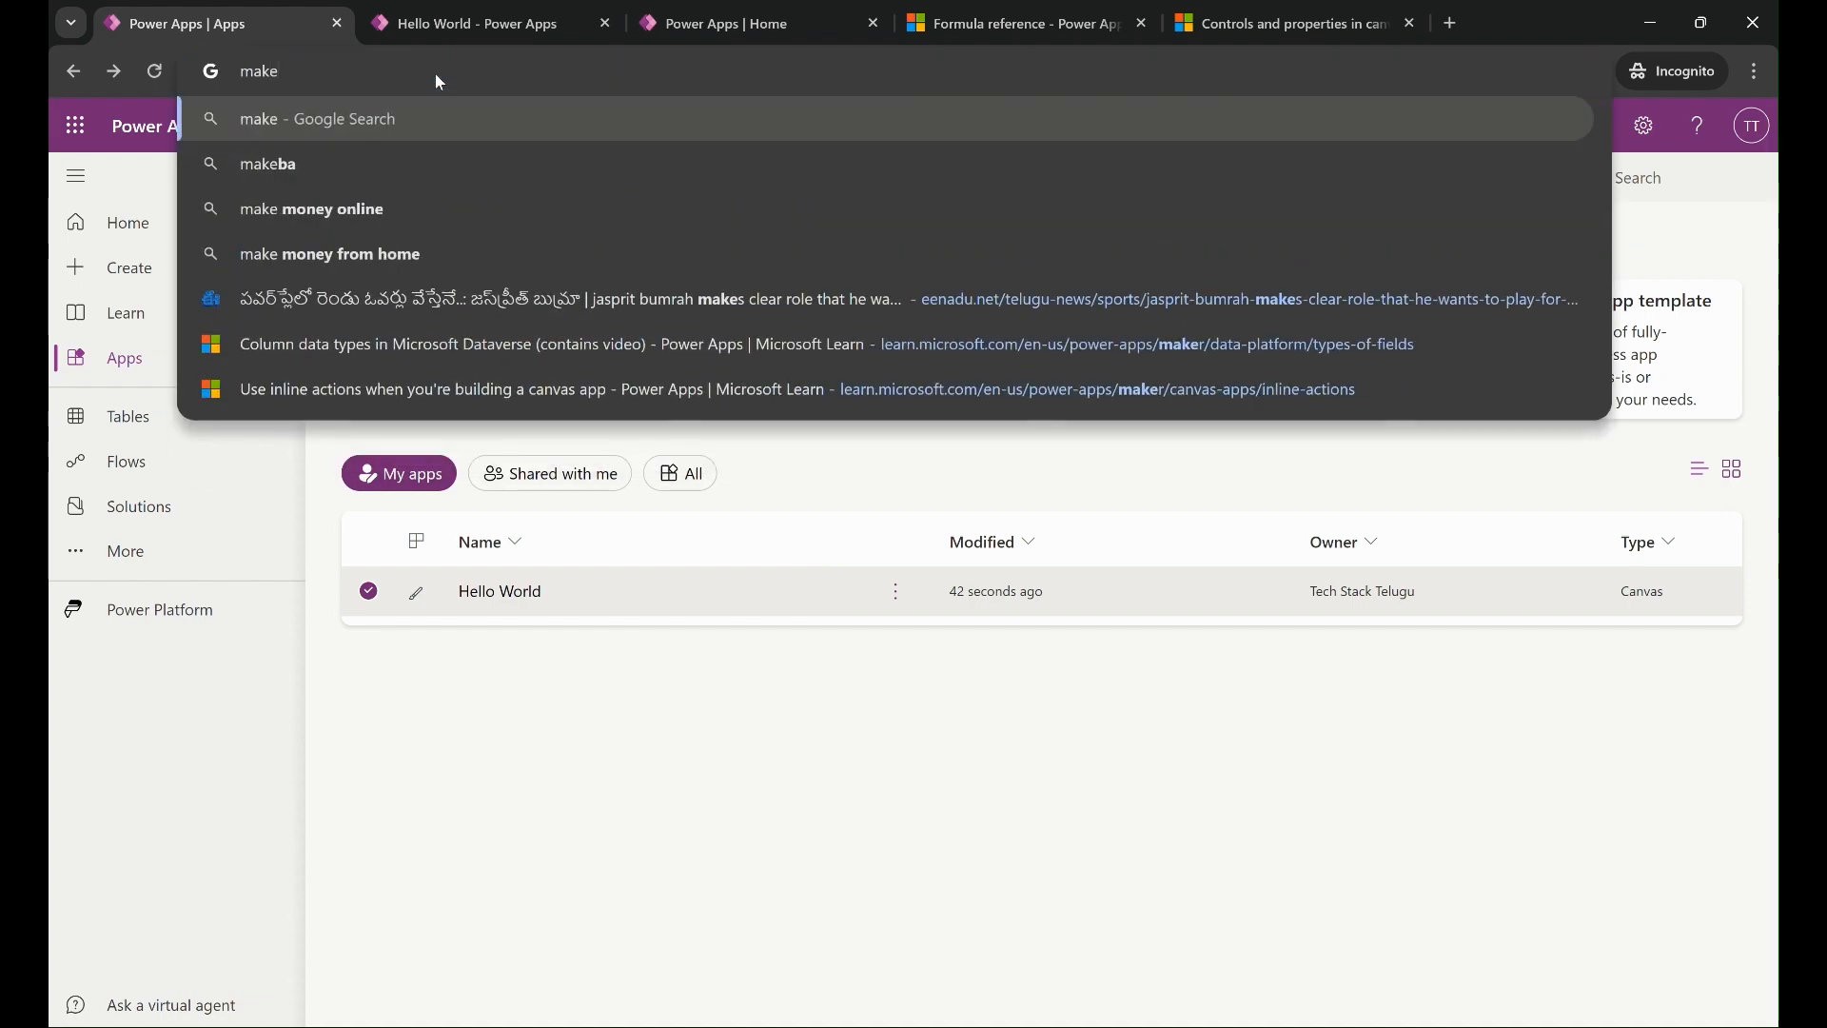
{"action": "type", "text": ".pow"}
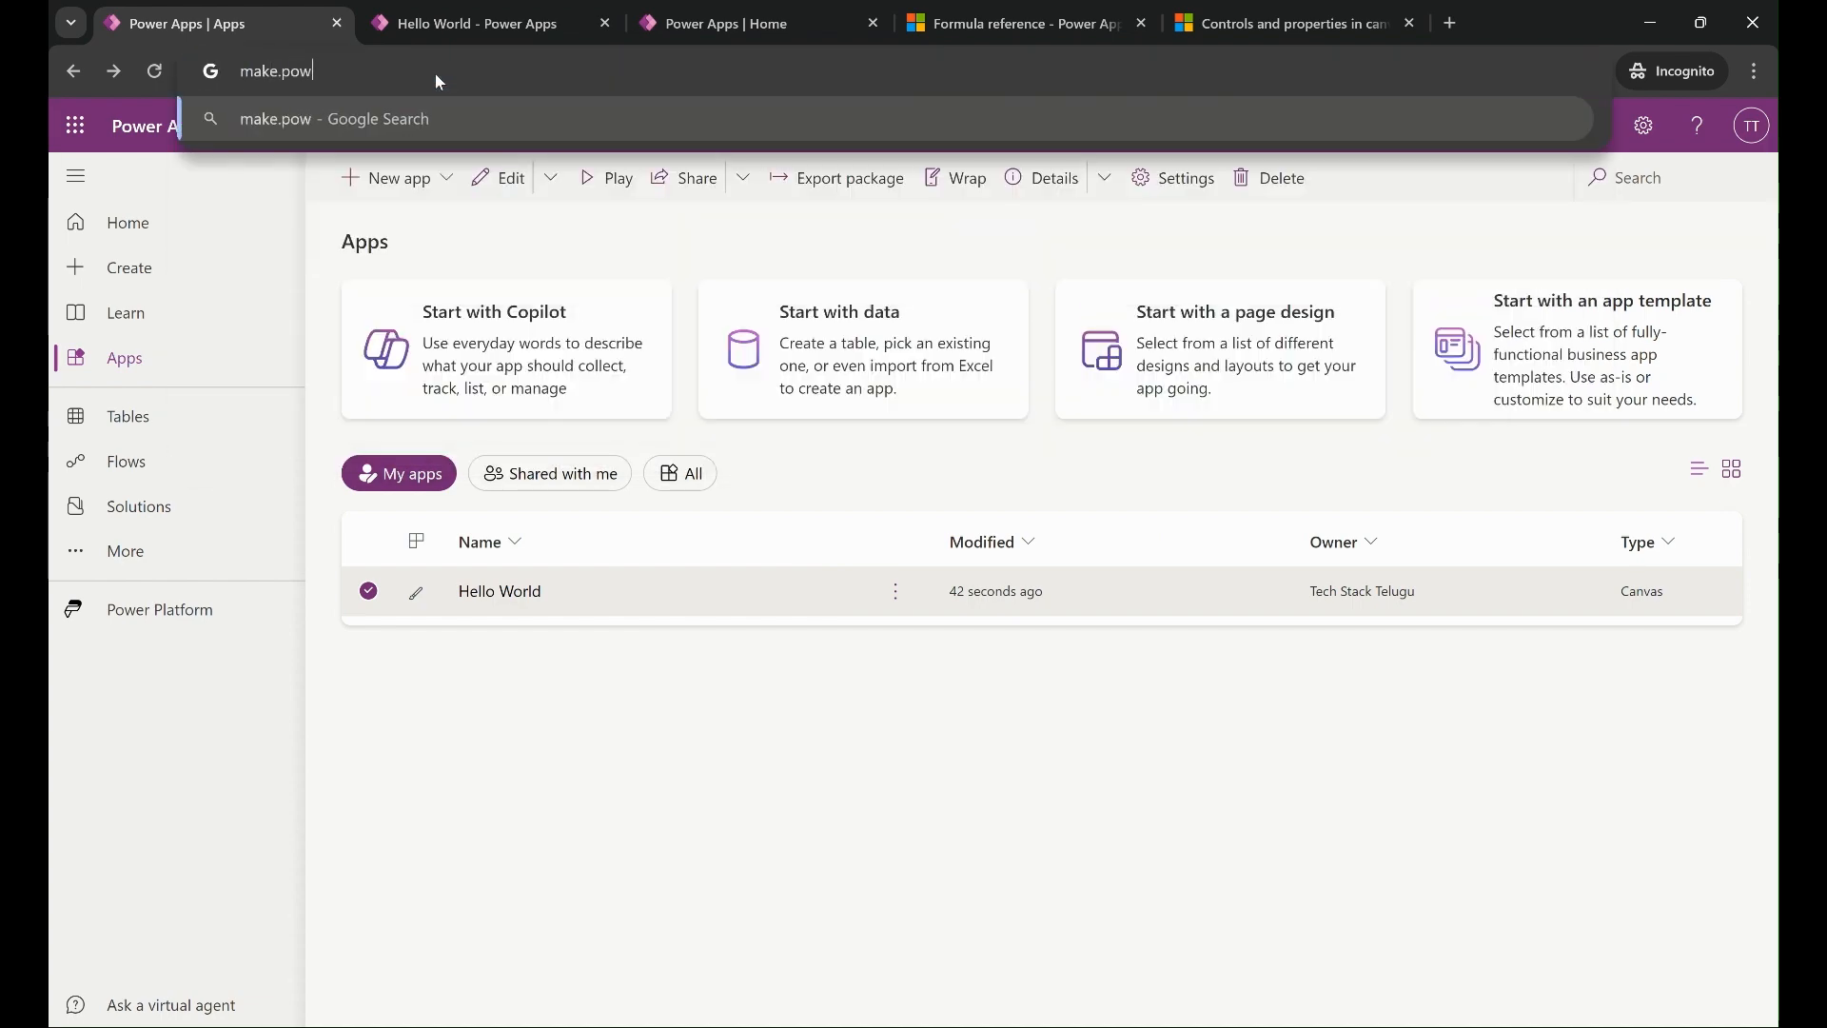
{"action": "type", "text": "erapps.com"}
{"action": "key", "text": "Return"}
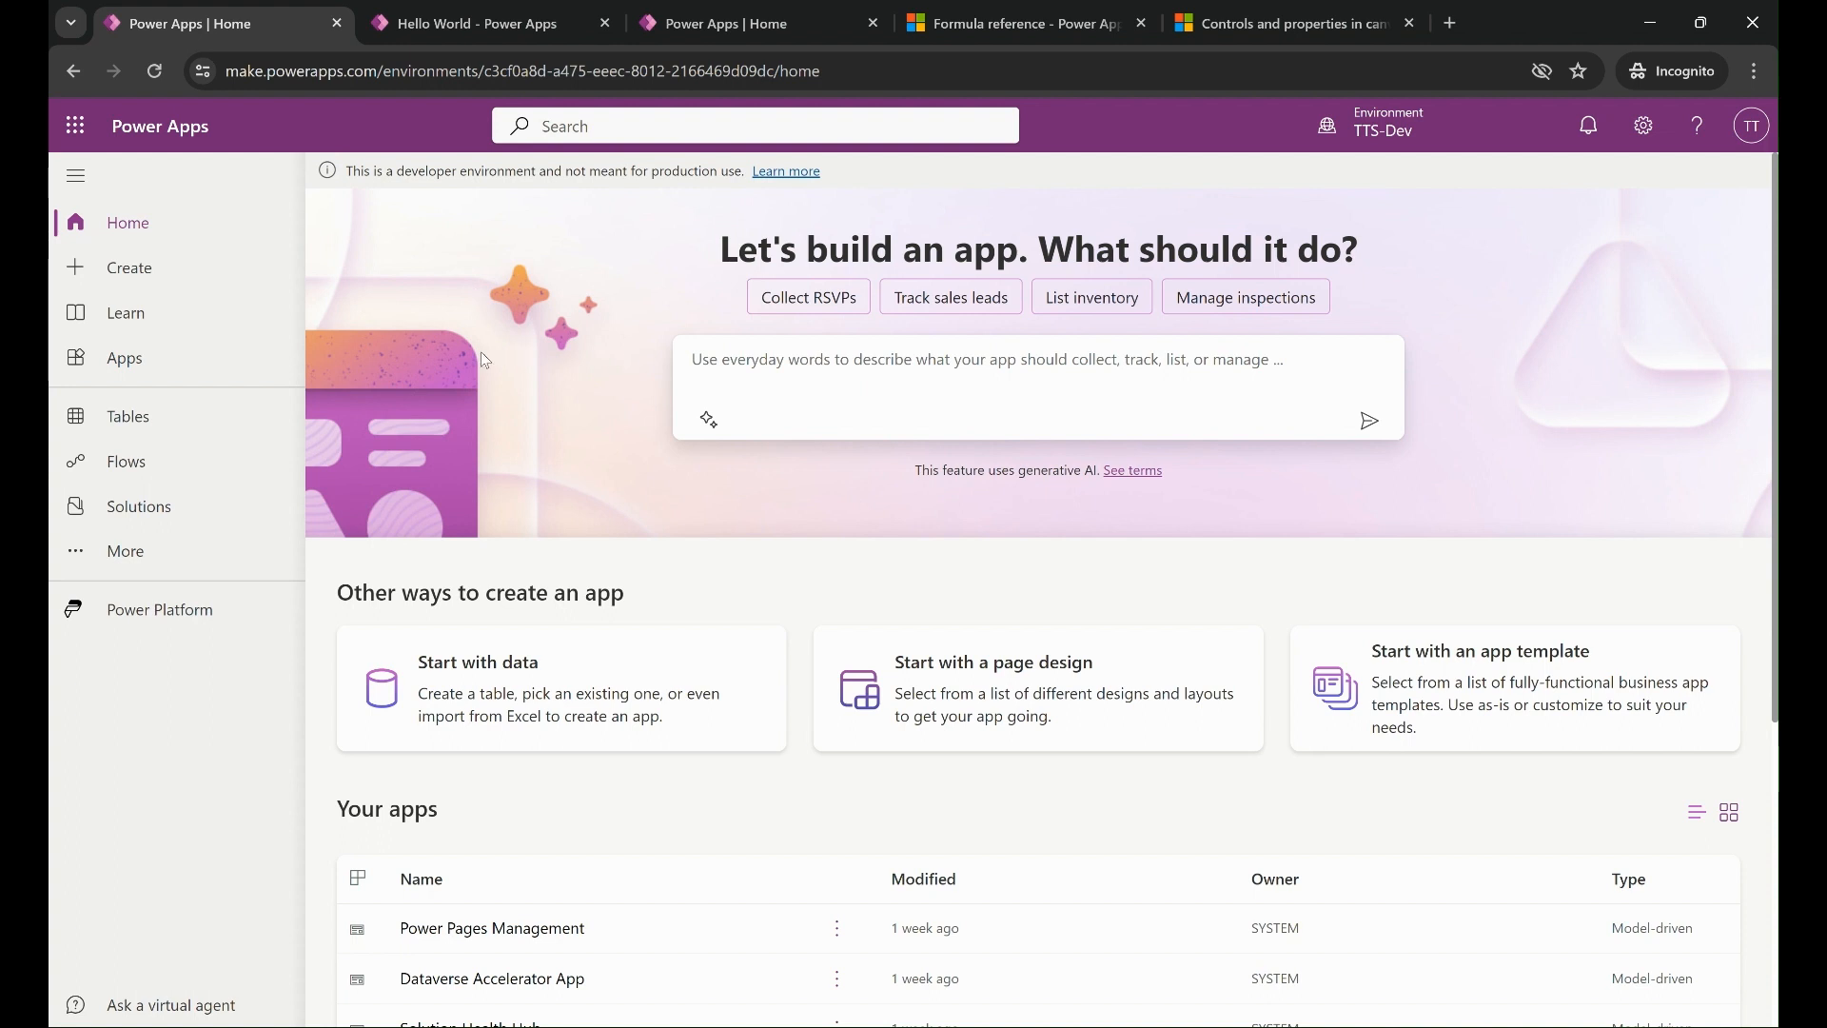
Start a new solution in the TTS-Dev environment with the display name My First Canvas App.
{"action": "left_click", "coordinate": [141, 513]}
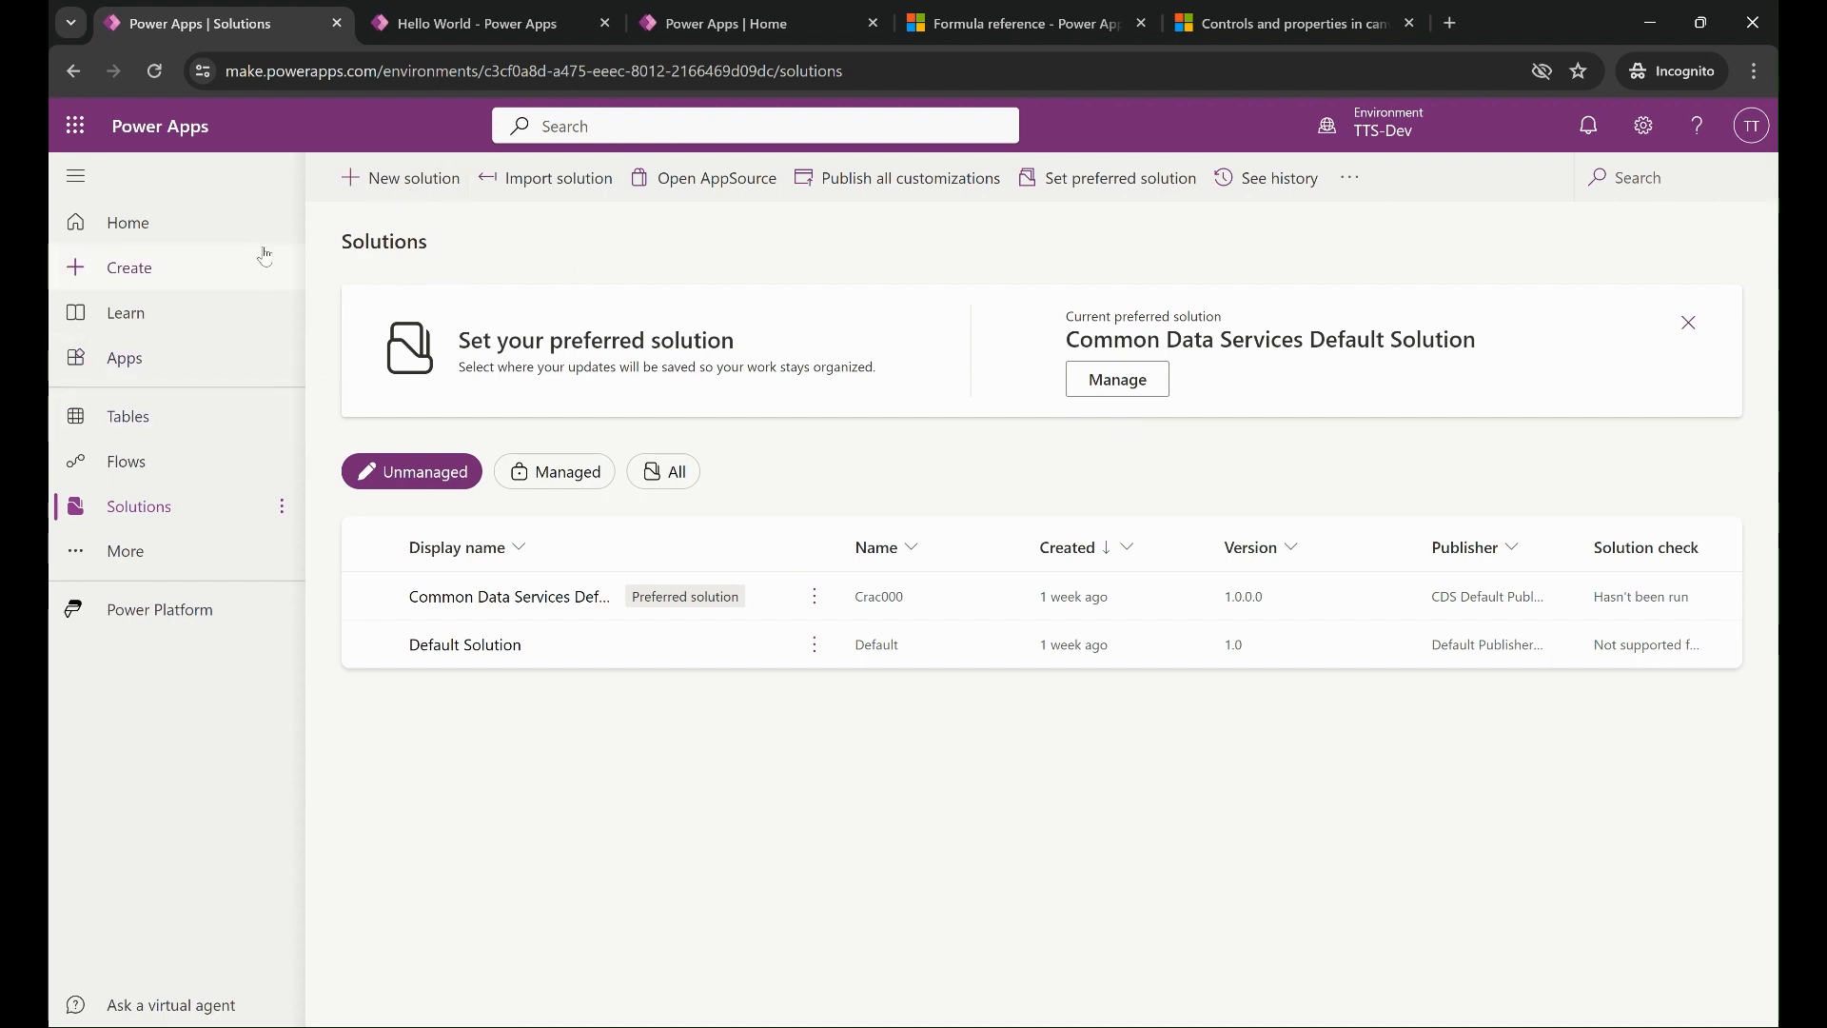
{"action": "left_click", "coordinate": [191, 227]}
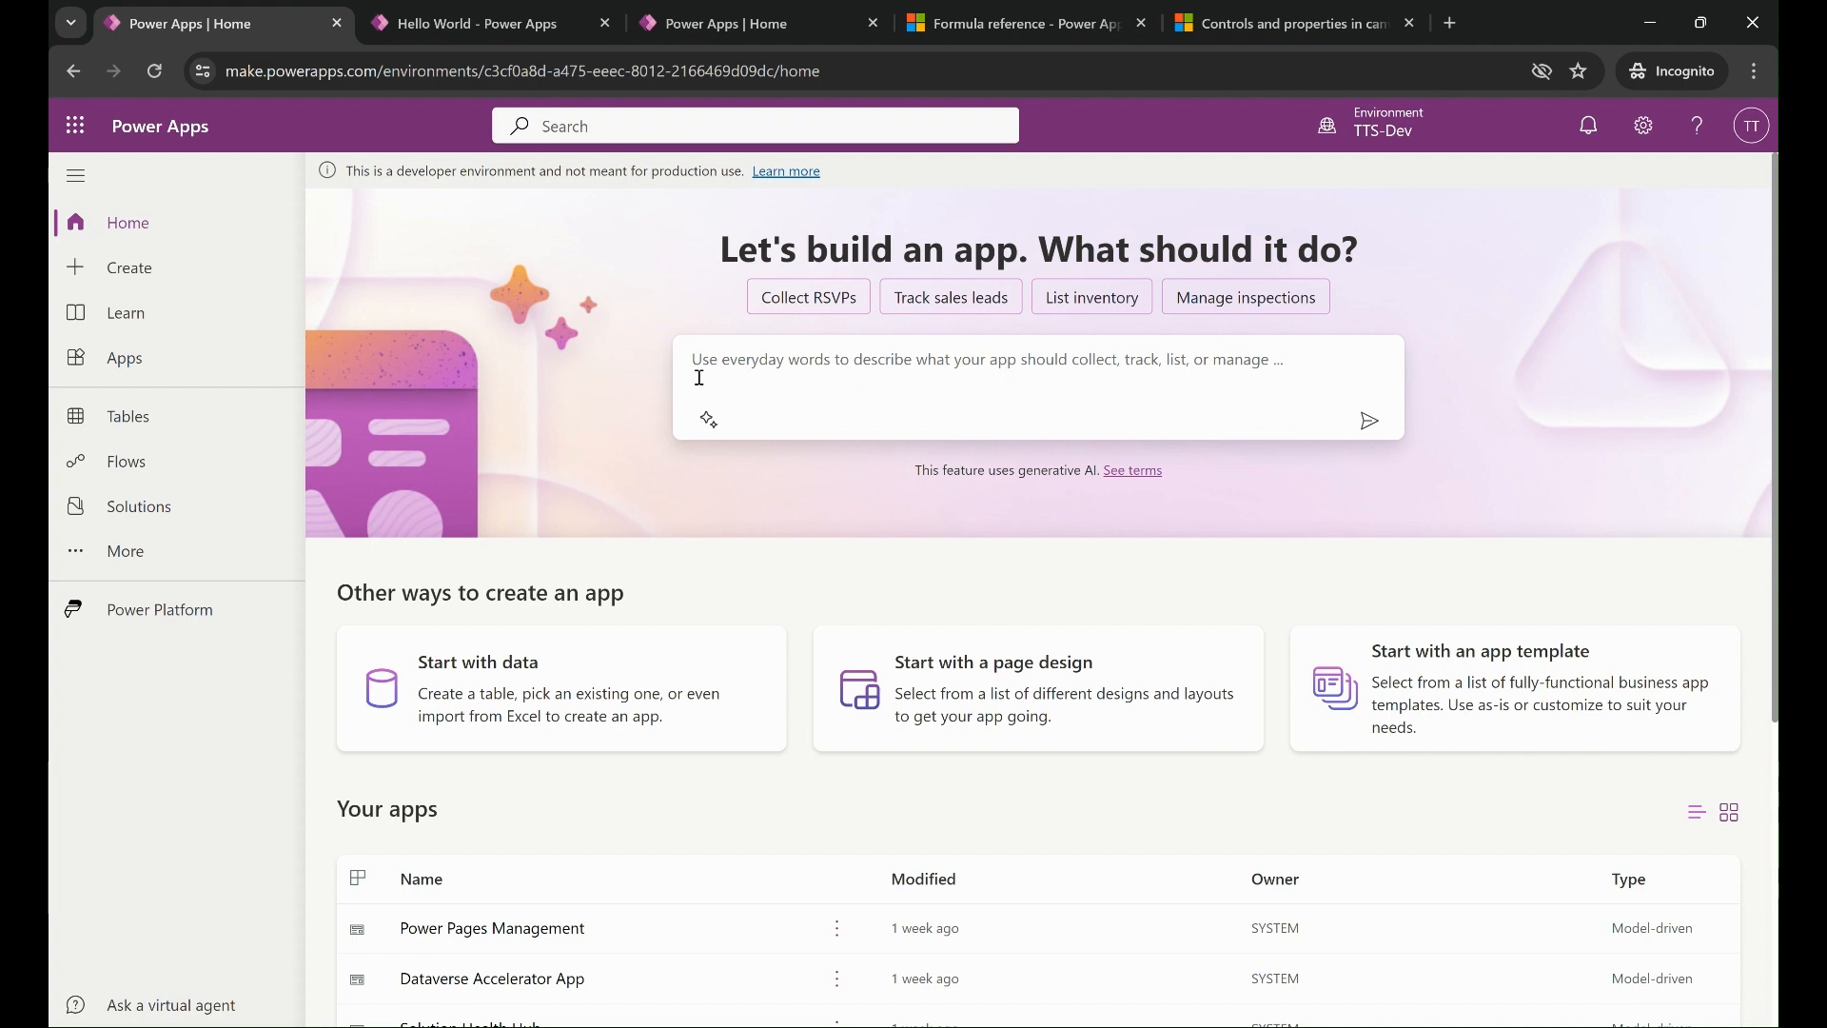
{"action": "left_click", "coordinate": [138, 521]}
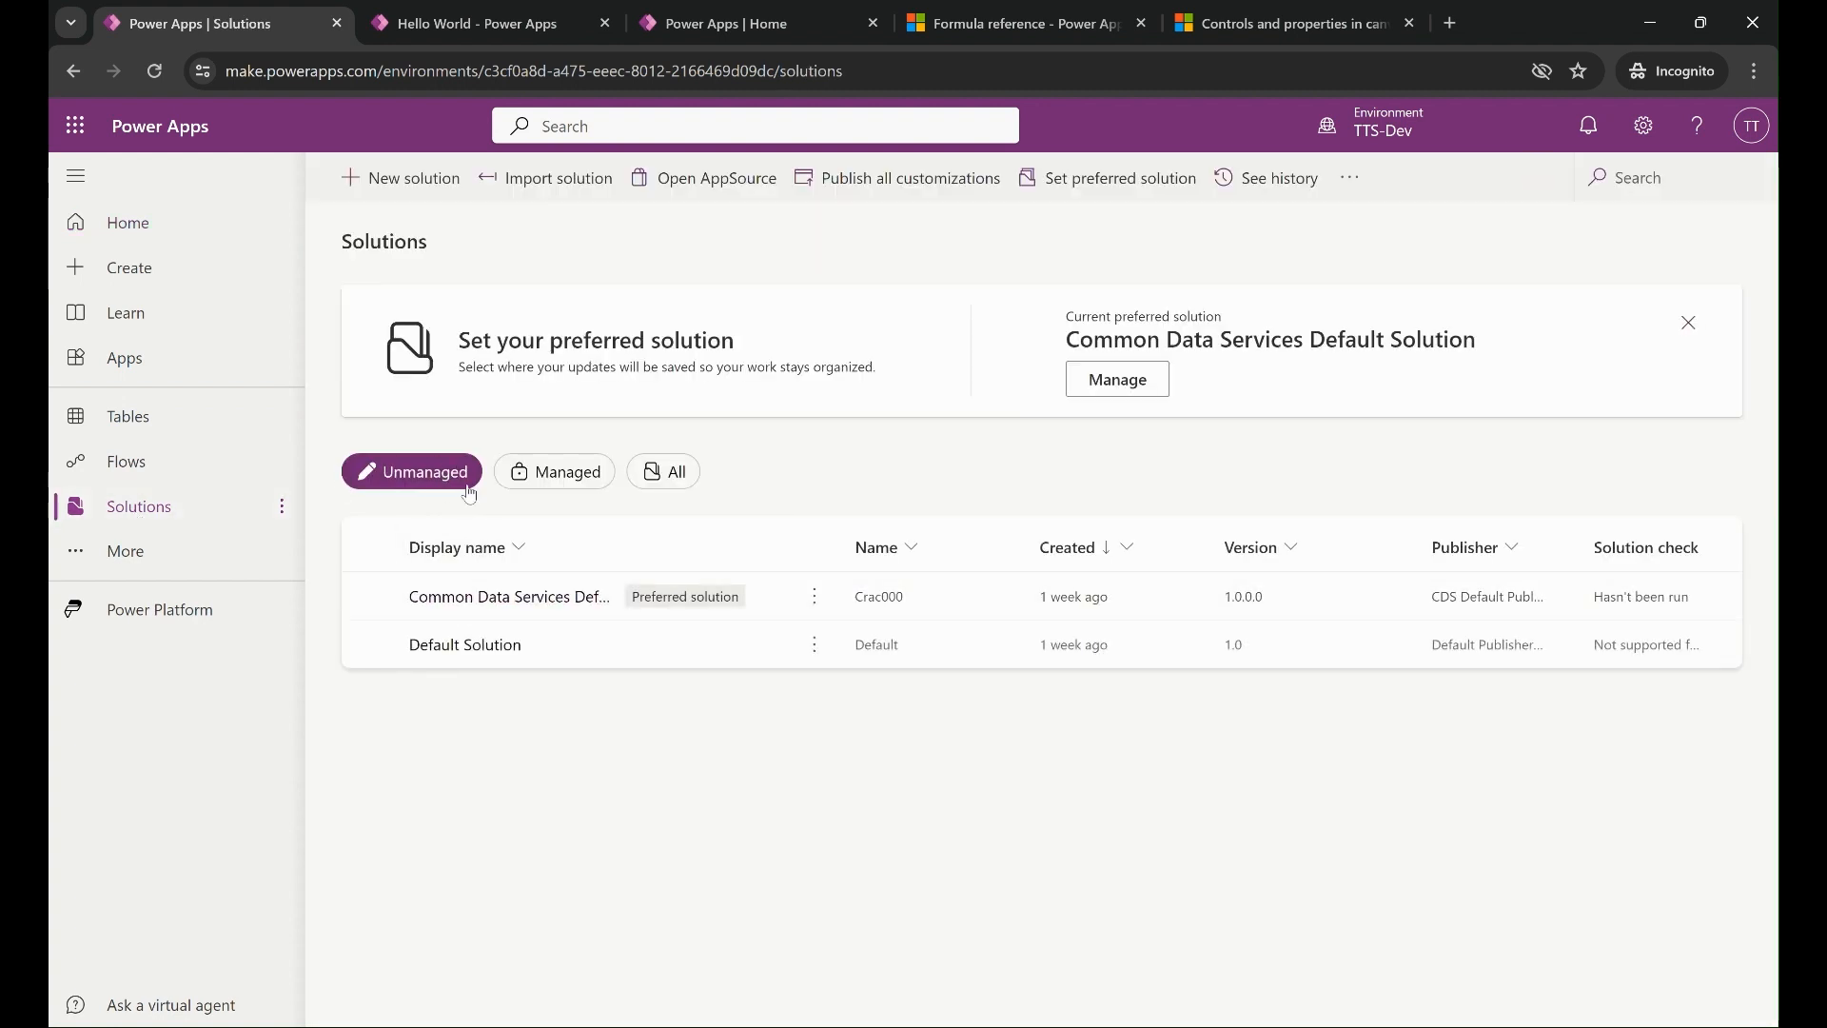
{"action": "left_click", "coordinate": [415, 181]}
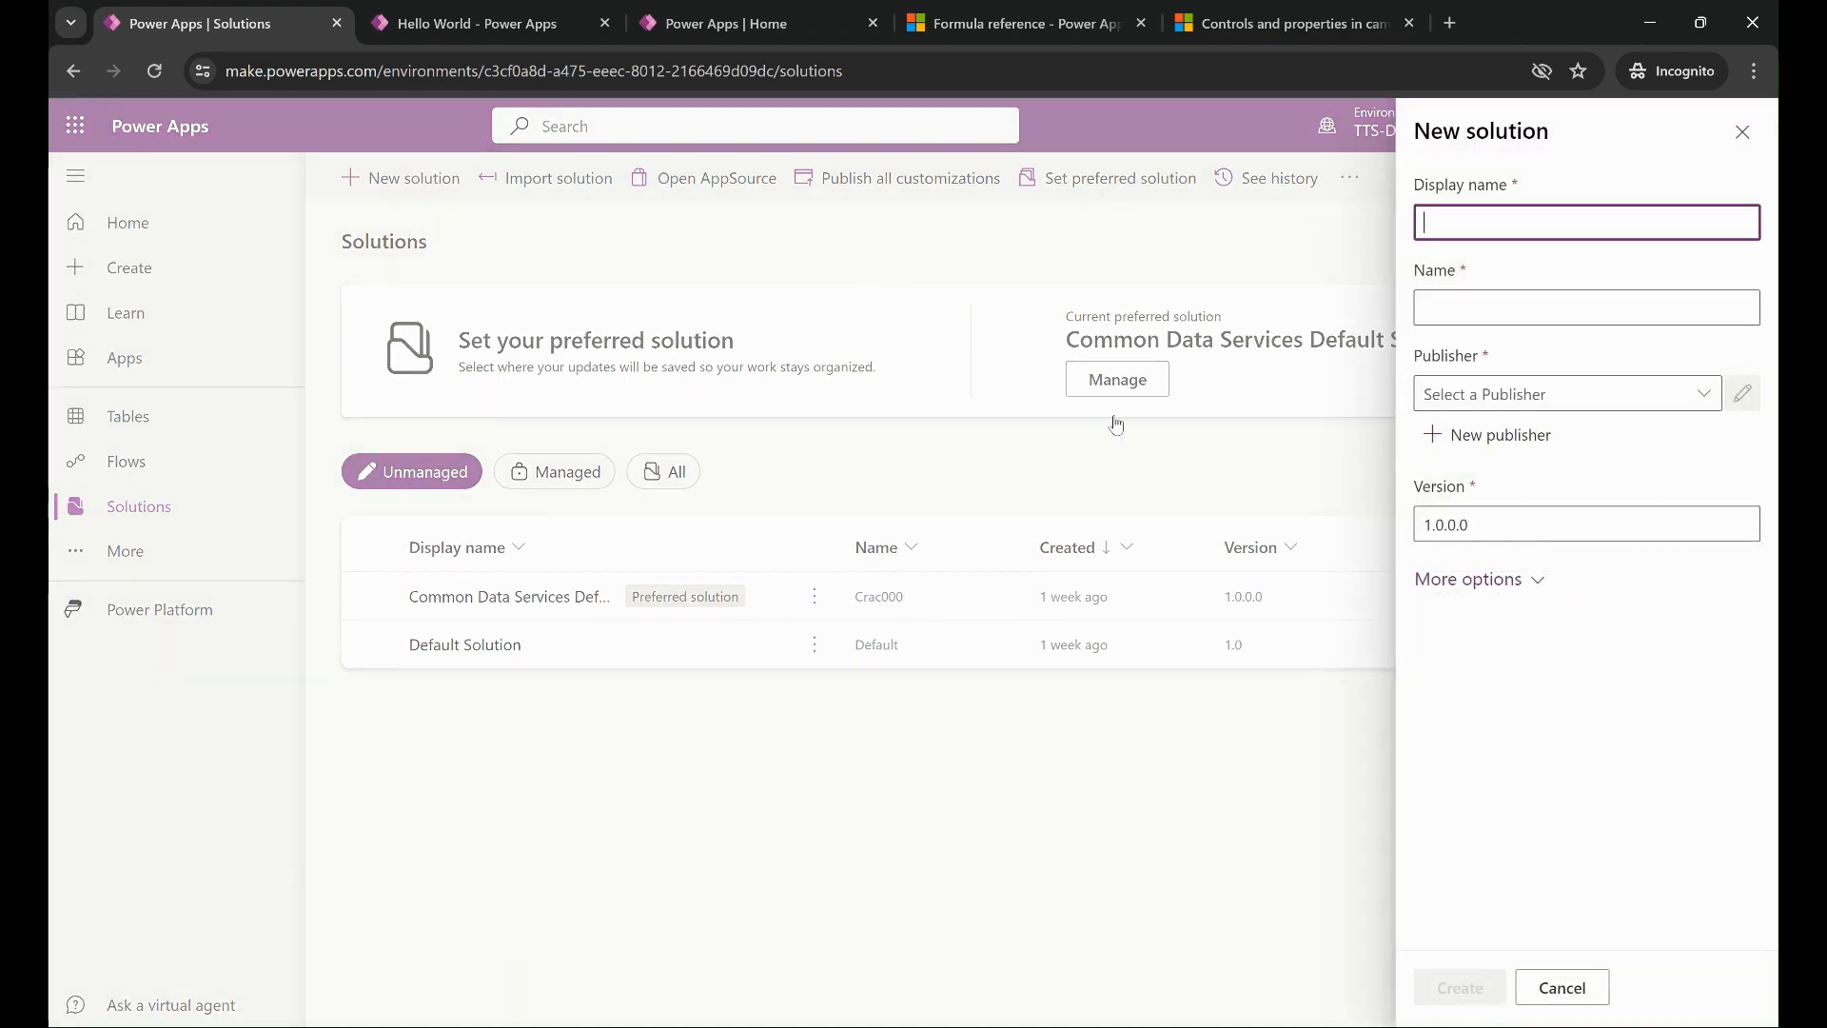
{"action": "type", "text": "My First Canvas "}
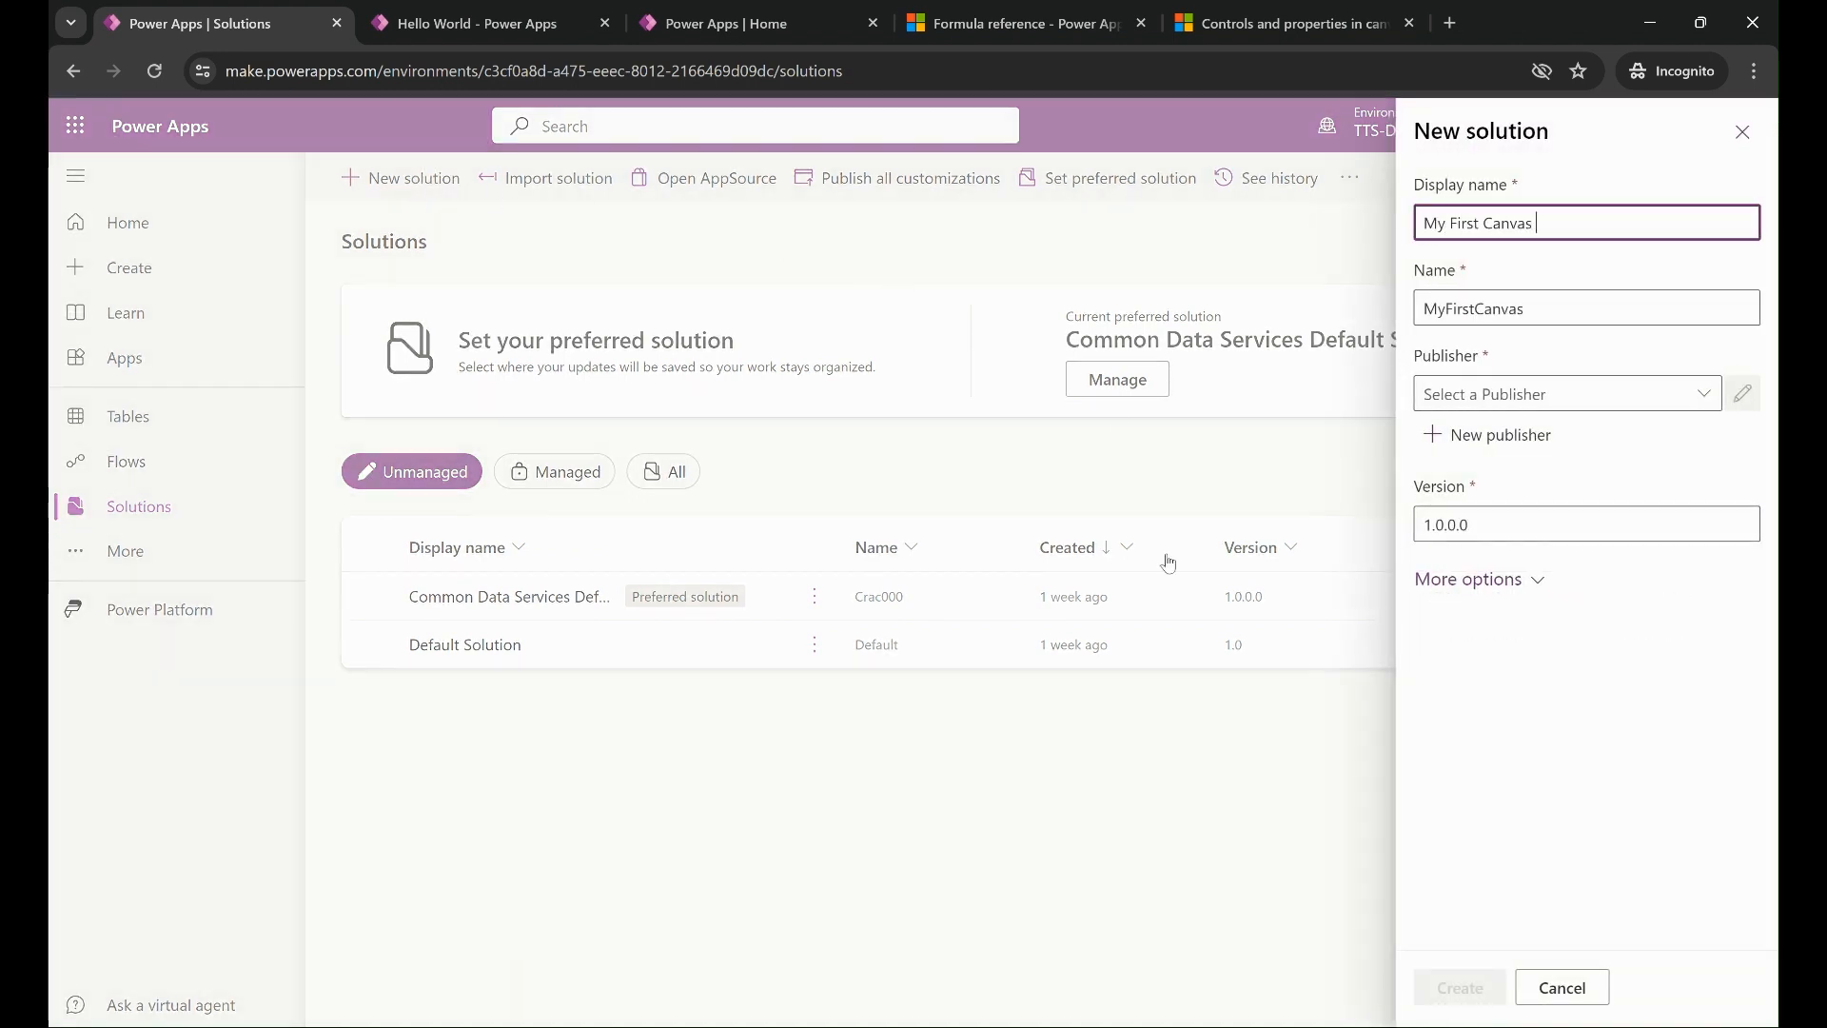
{"action": "type", "text": "App"}
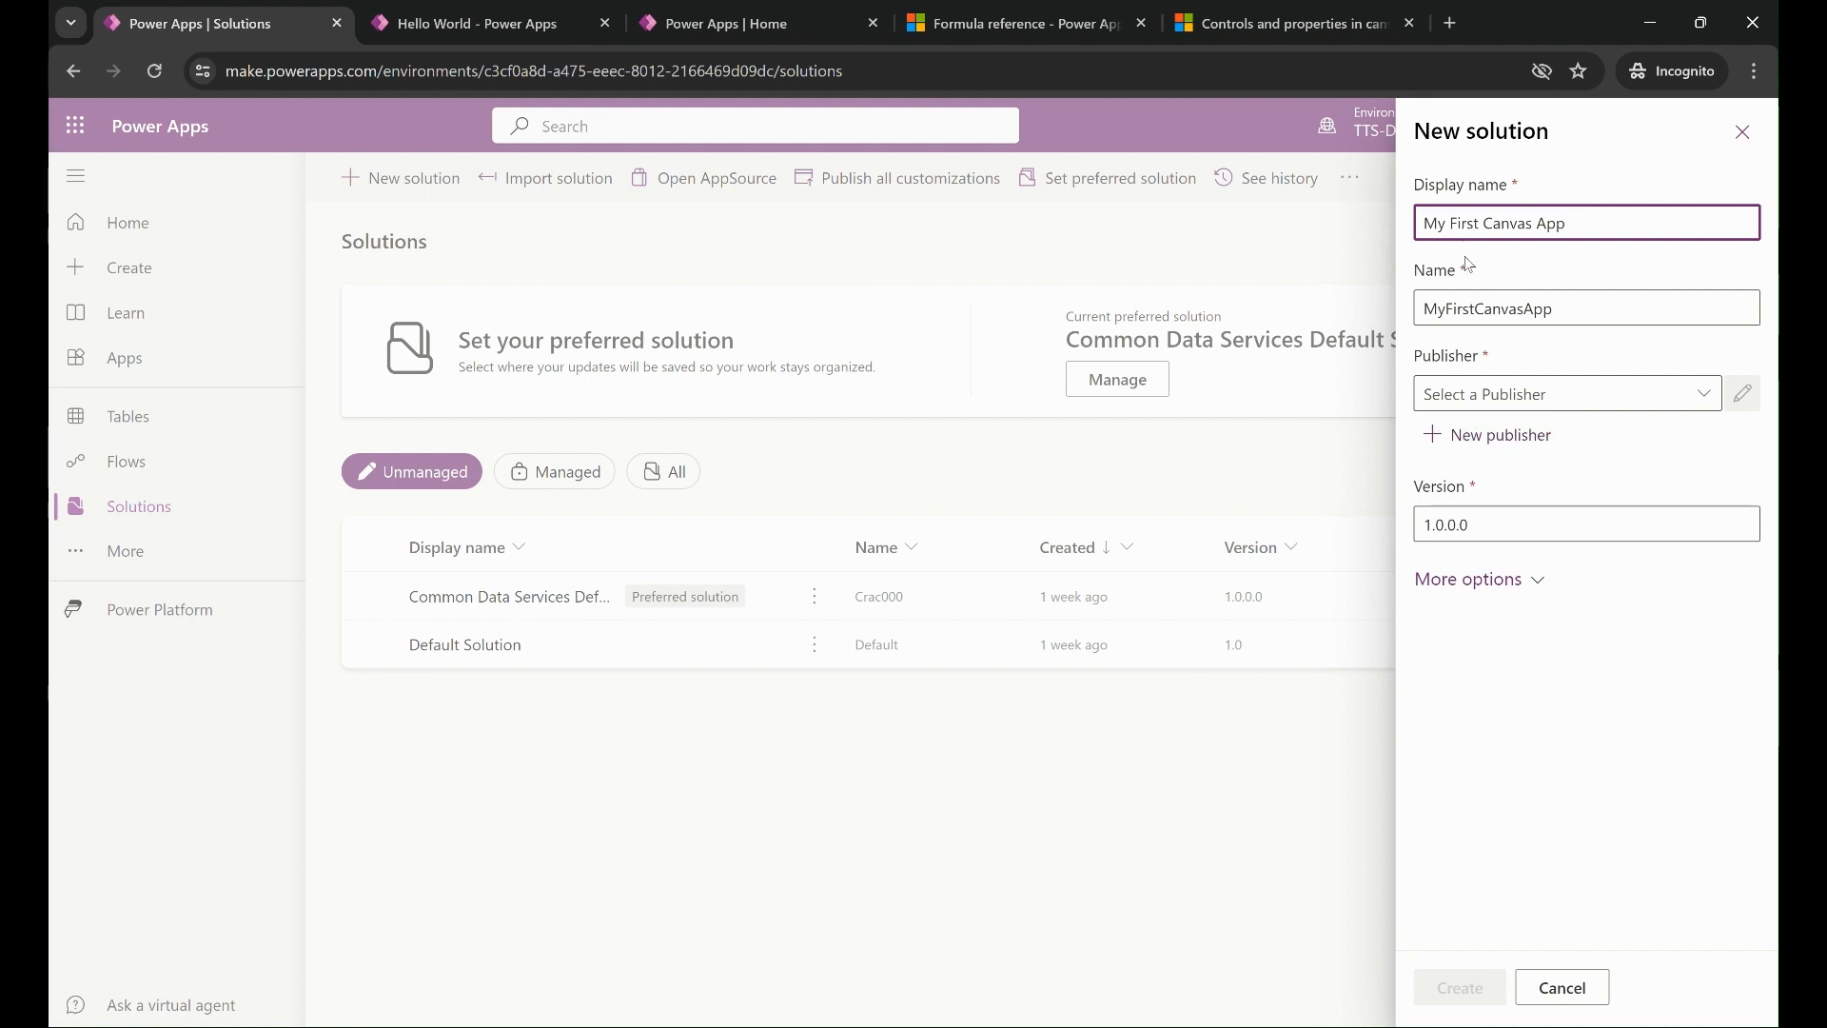
Look at the blank new publisher form and the list of existing publishers for the solution.
{"action": "left_click", "coordinate": [1490, 438]}
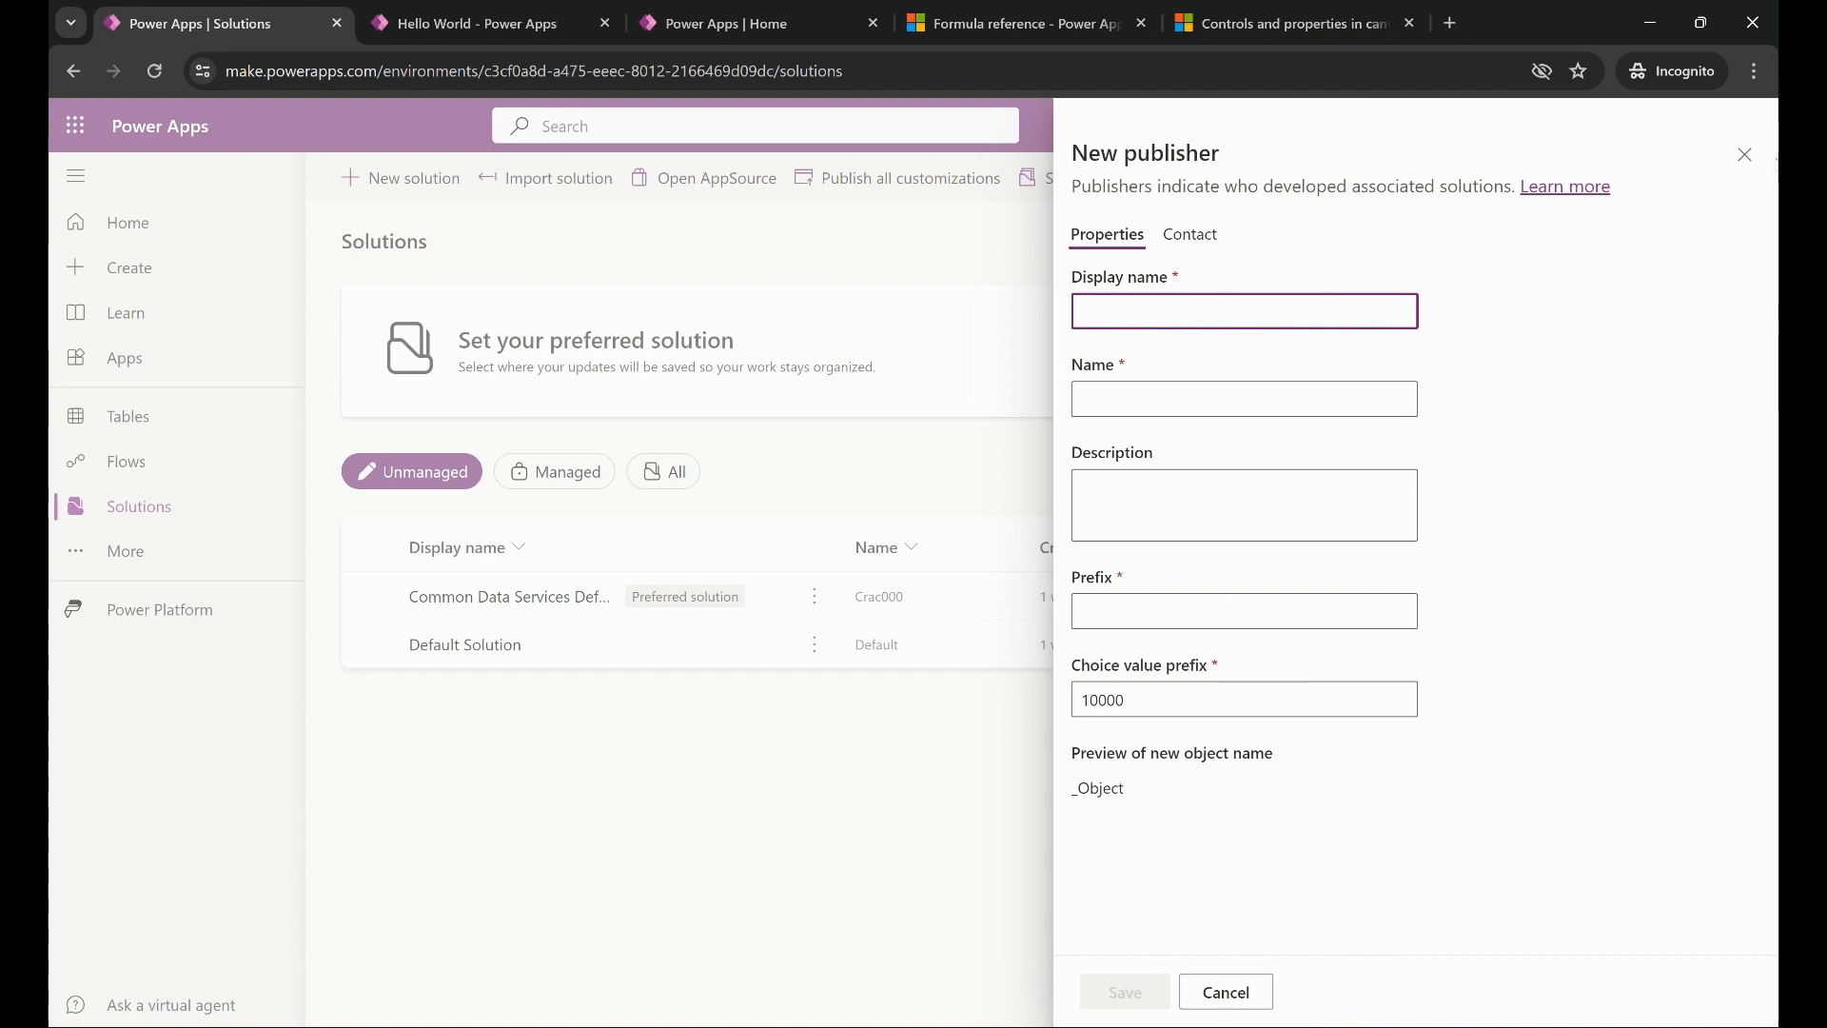
{"action": "left_click", "coordinate": [1745, 154]}
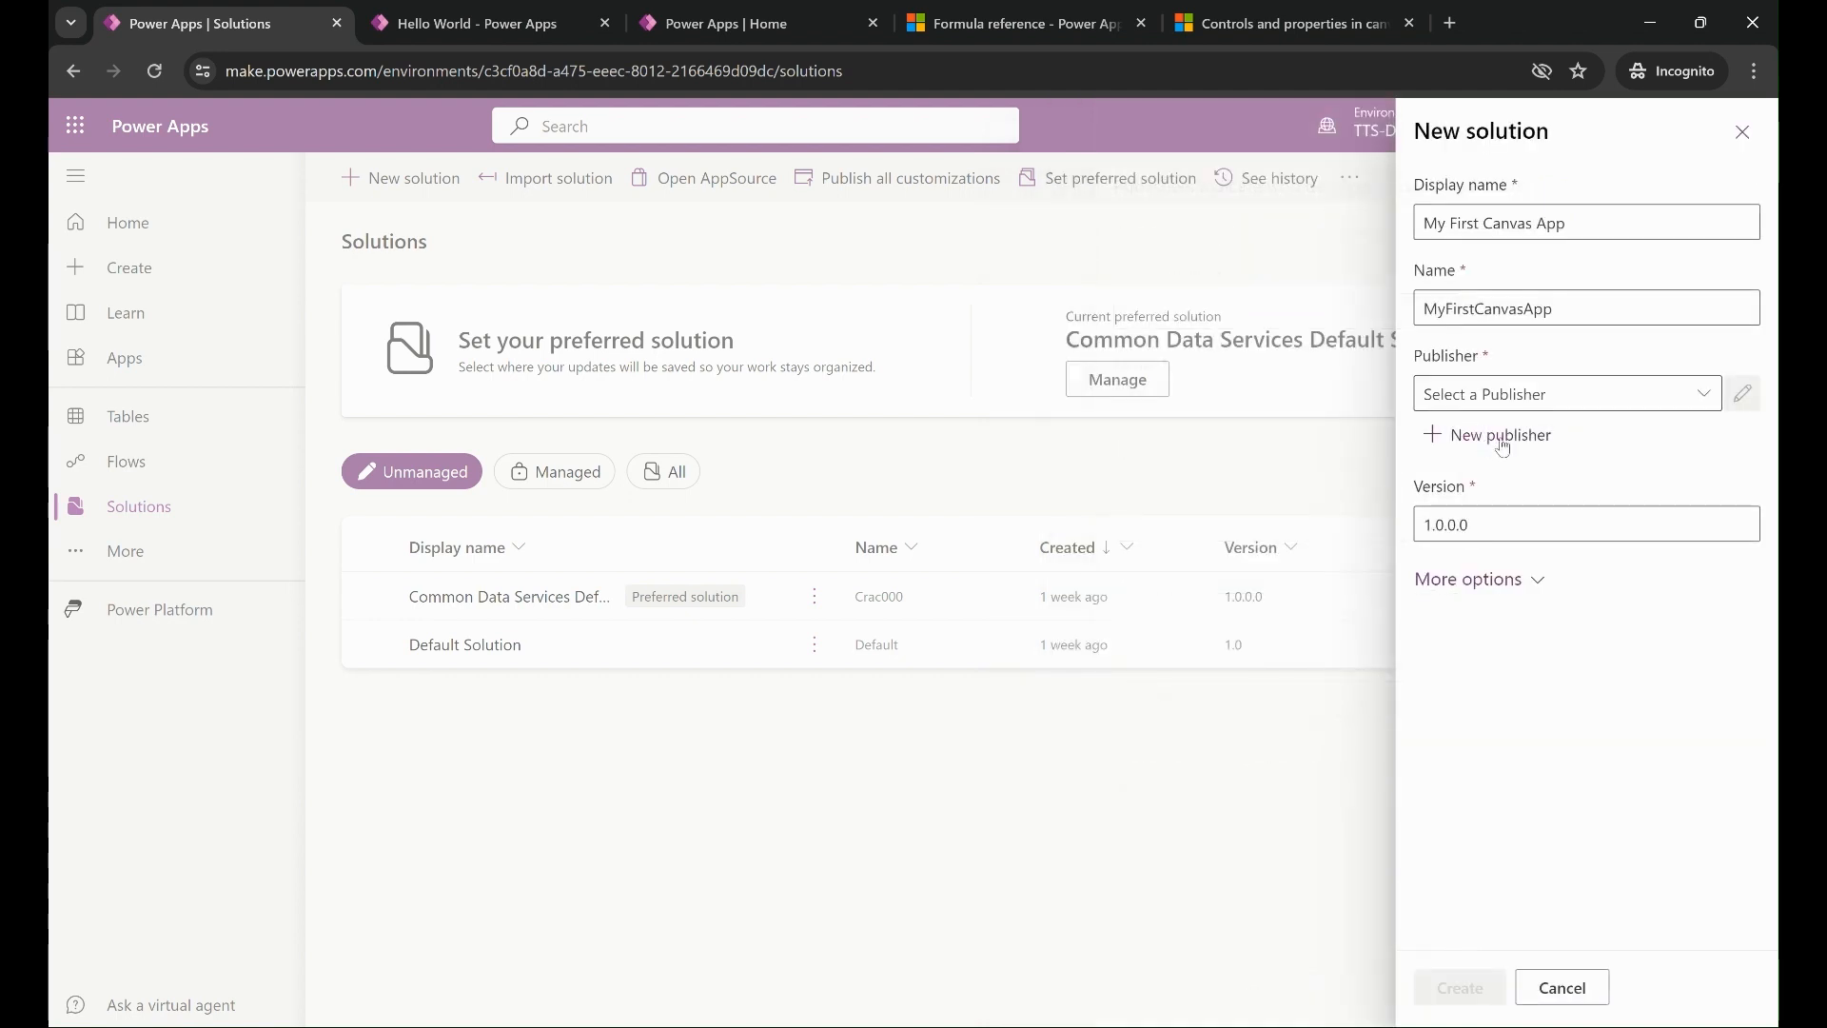
{"action": "left_click", "coordinate": [1709, 400]}
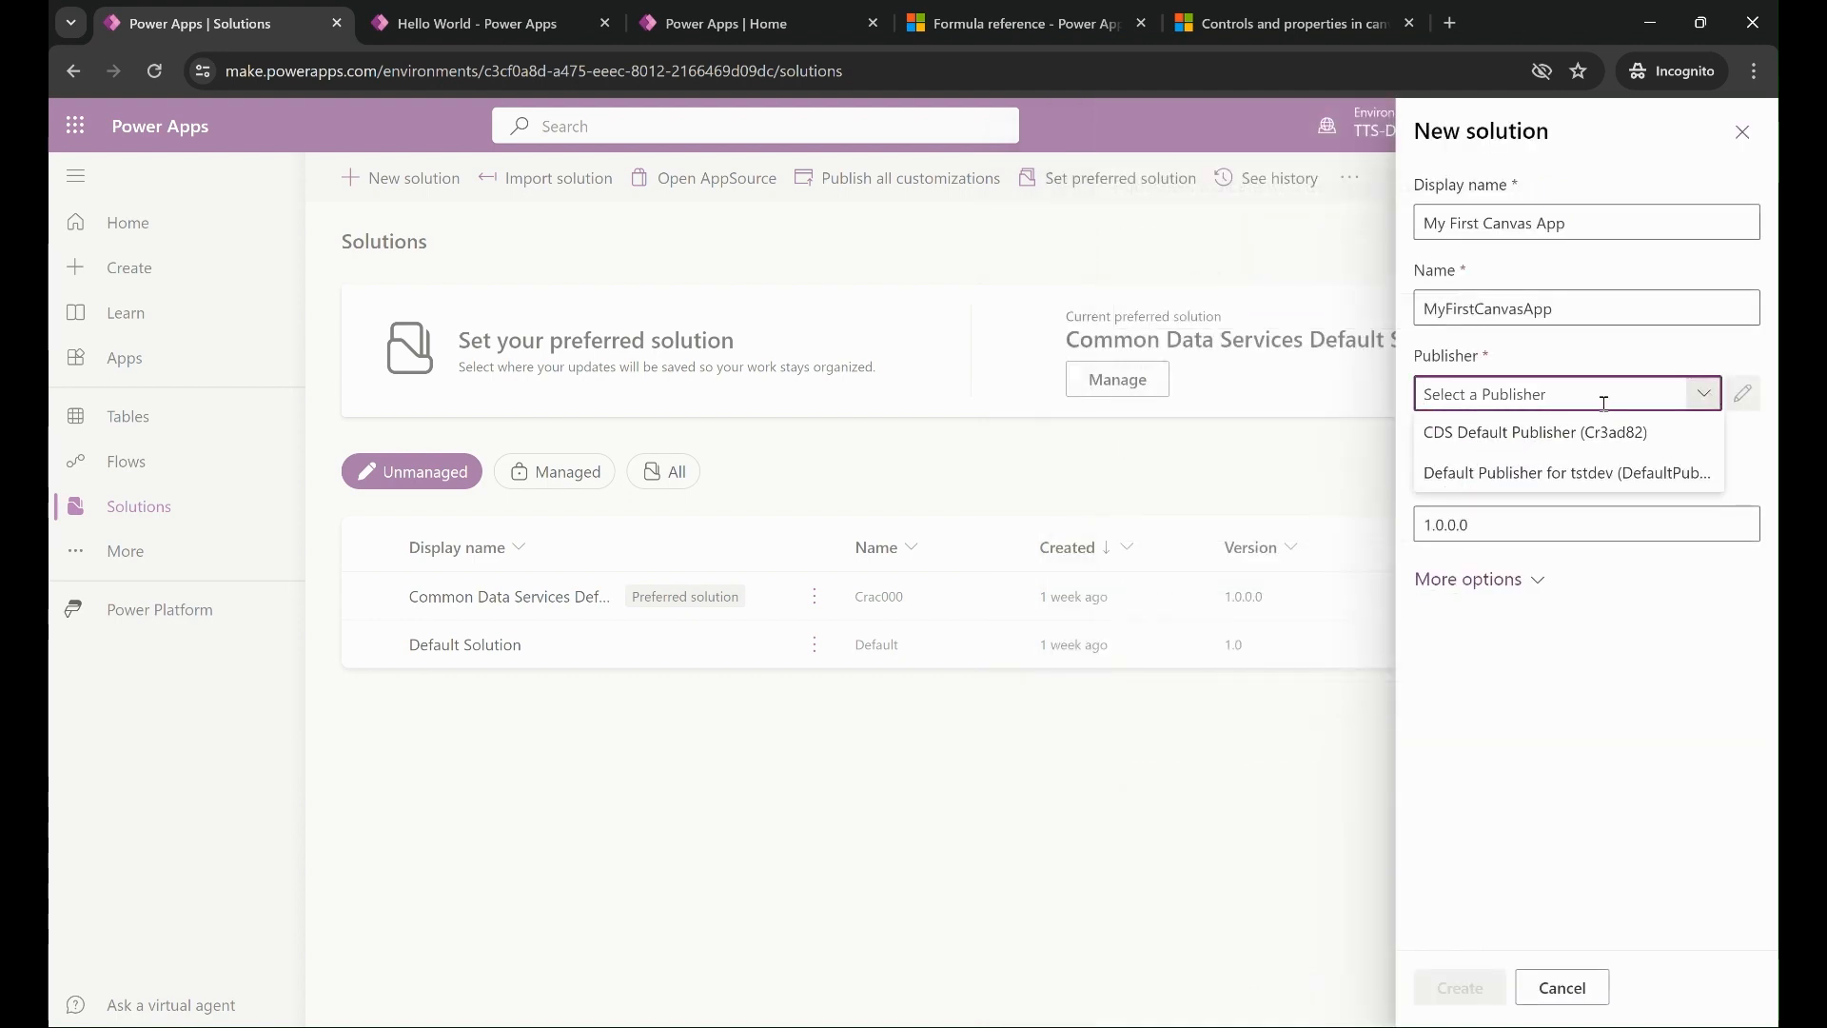
{"action": "left_click", "coordinate": [1514, 734]}
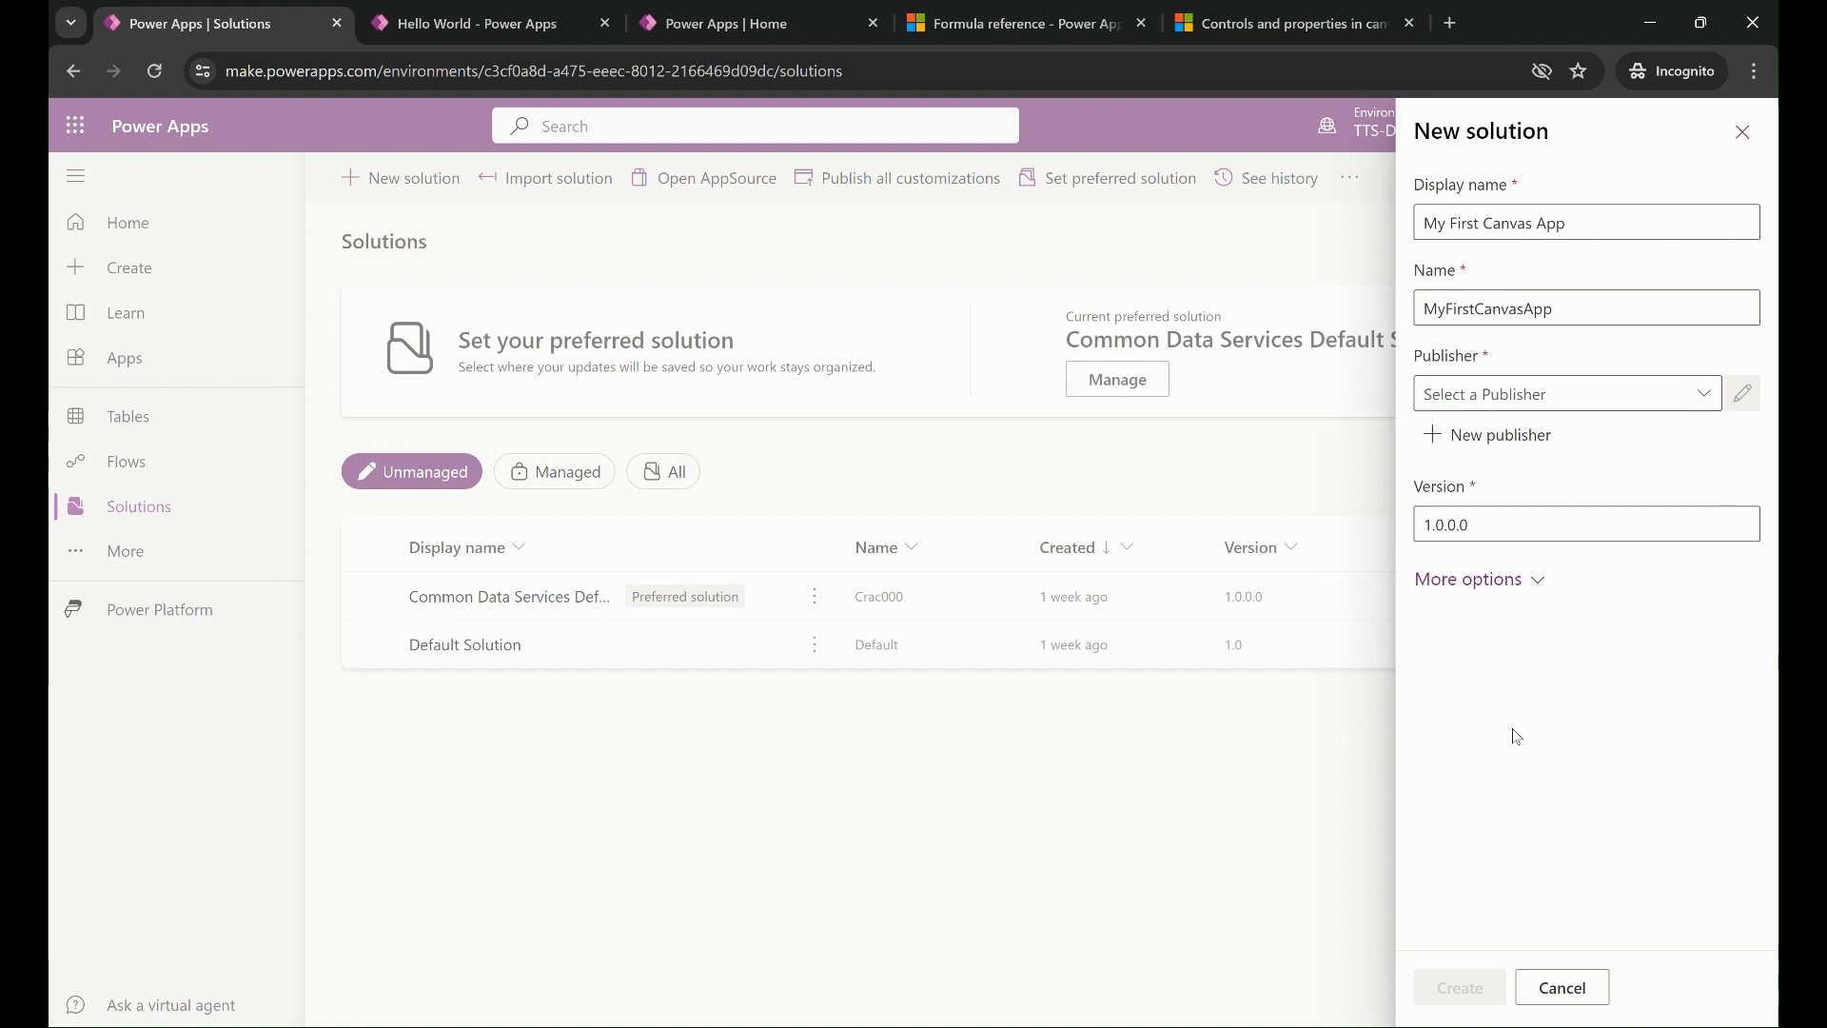
Create a new publisher with display name TTS, name TTS and prefix tts, and return to the solution form.
{"action": "left_click", "coordinate": [1495, 437]}
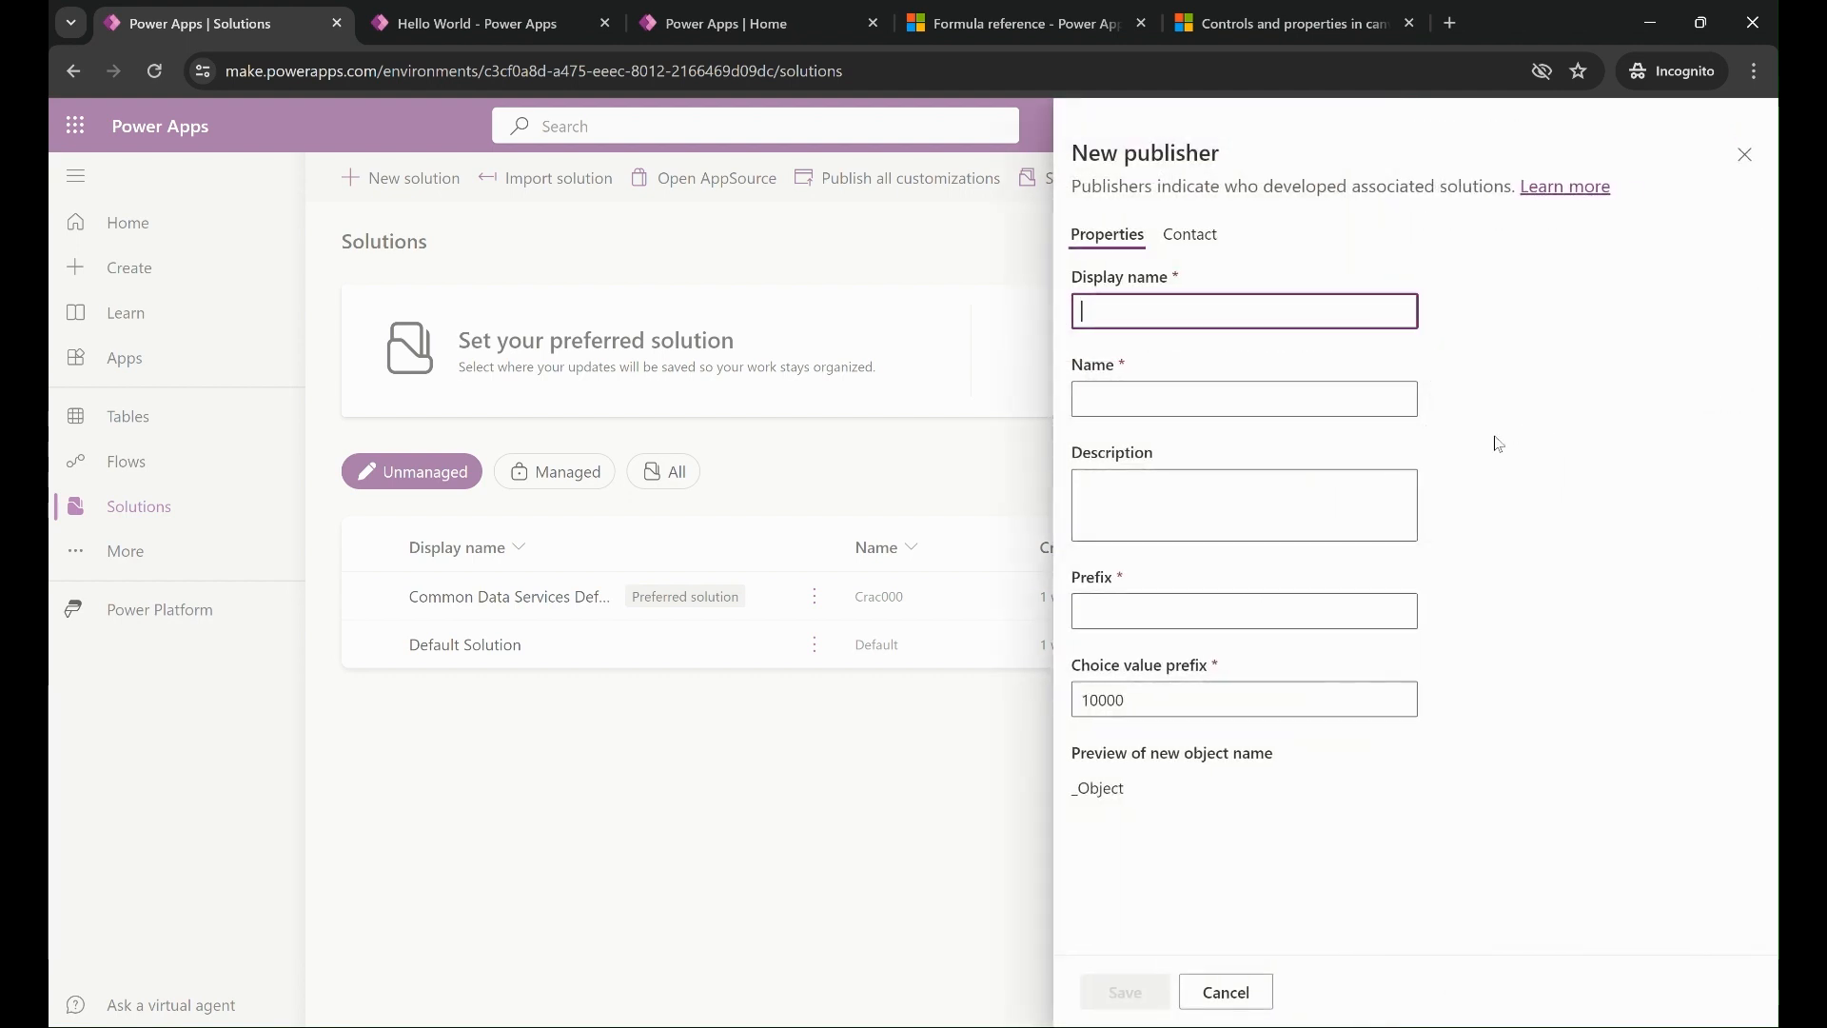
{"action": "type", "text": "TTS"}
{"action": "key", "text": "Tab"}
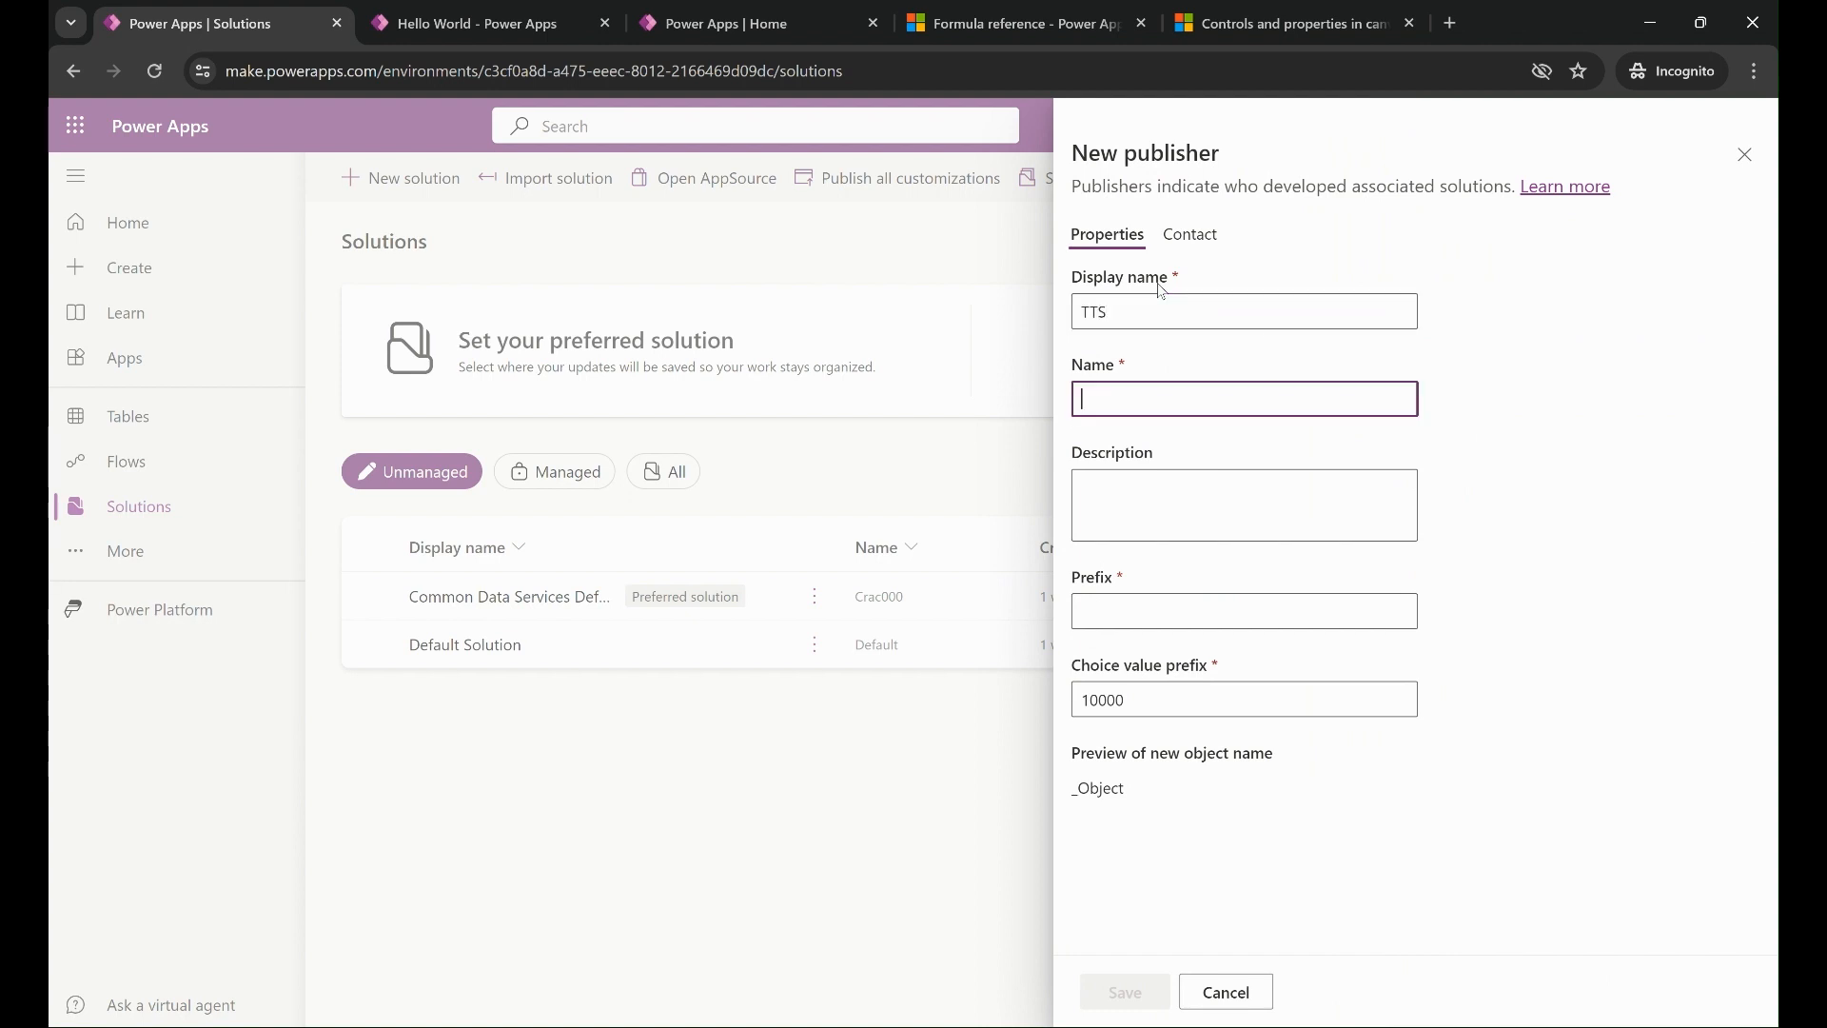
{"action": "type", "text": "TTS"}
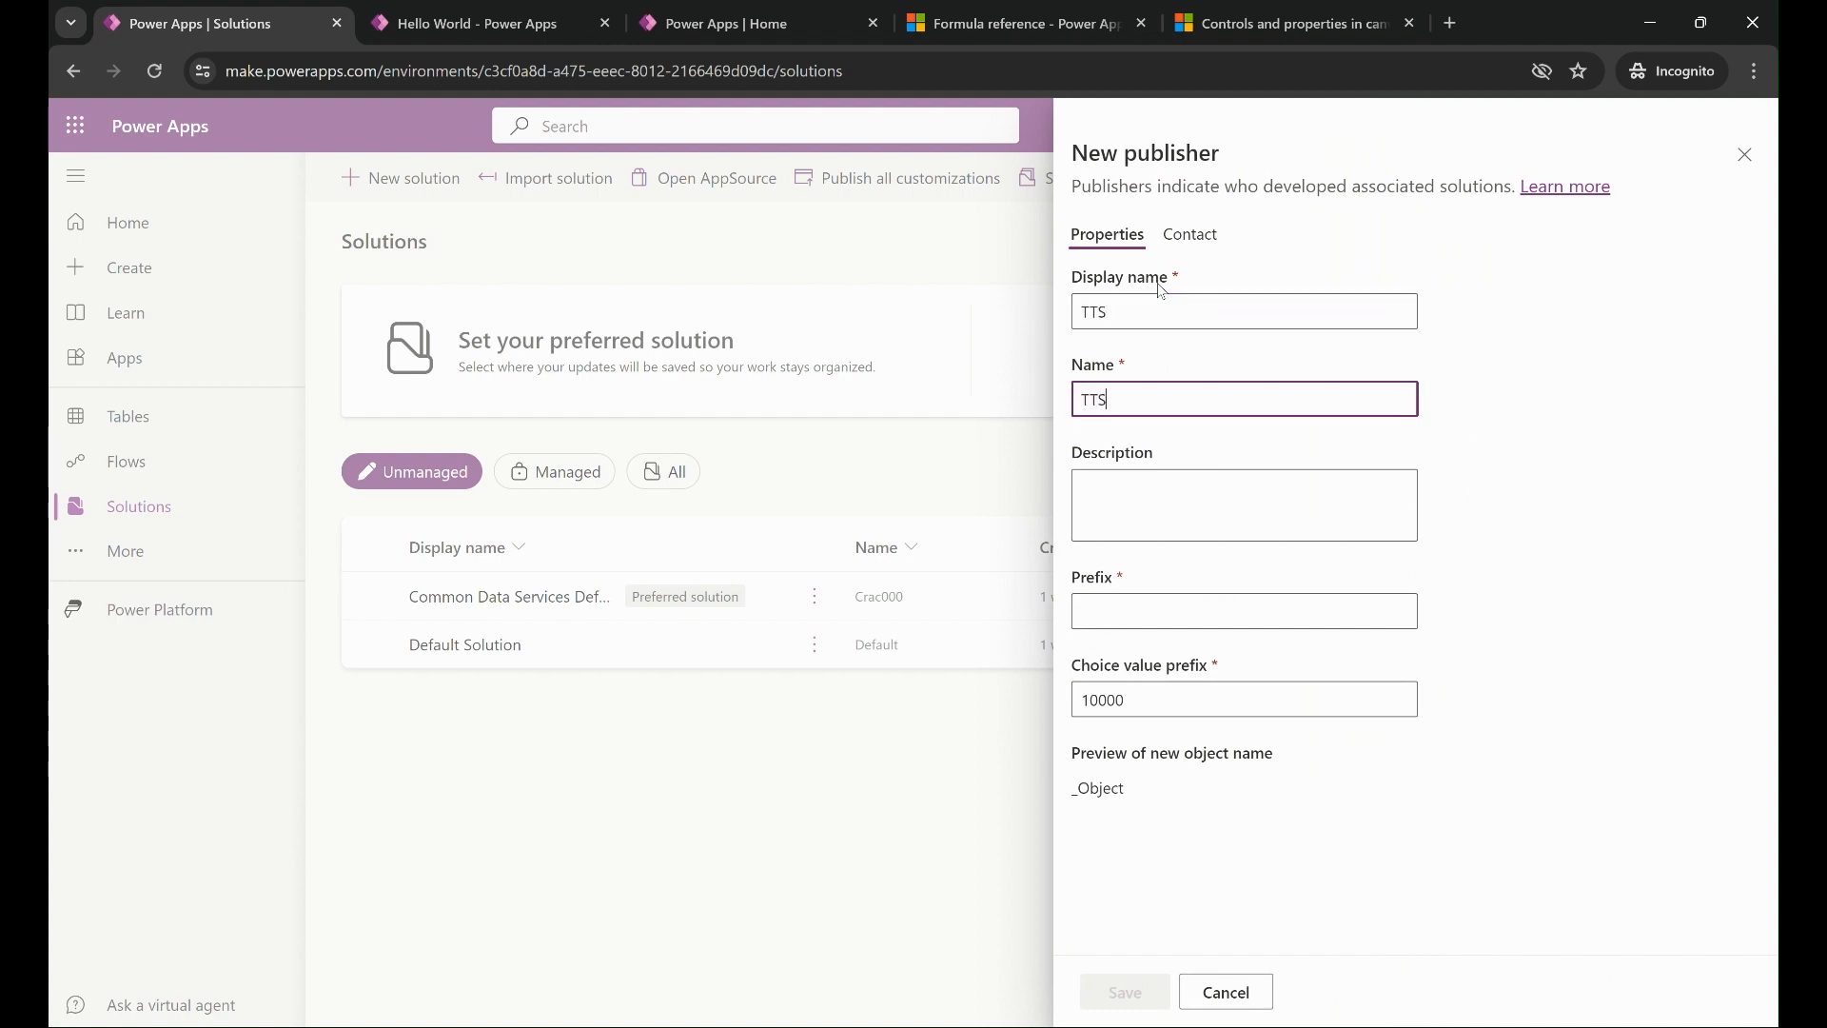
{"action": "left_click", "coordinate": [1093, 310]}
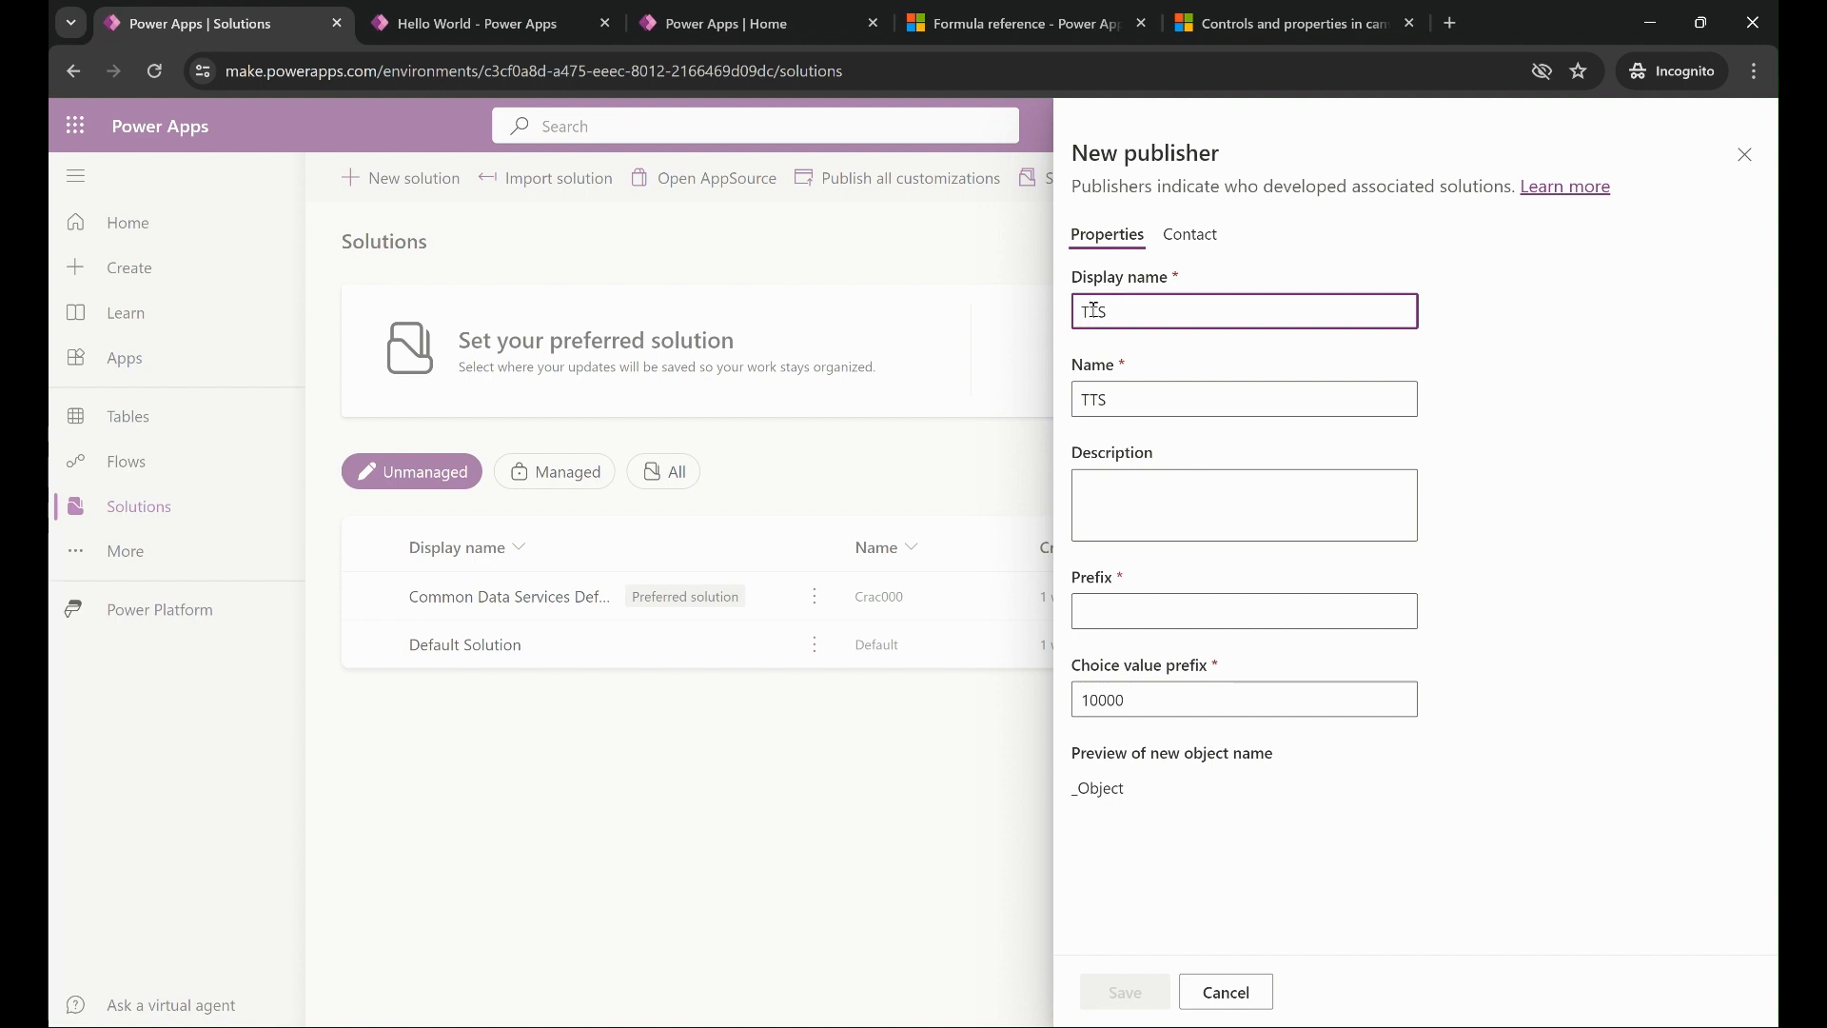
{"action": "left_click", "coordinate": [1103, 611]}
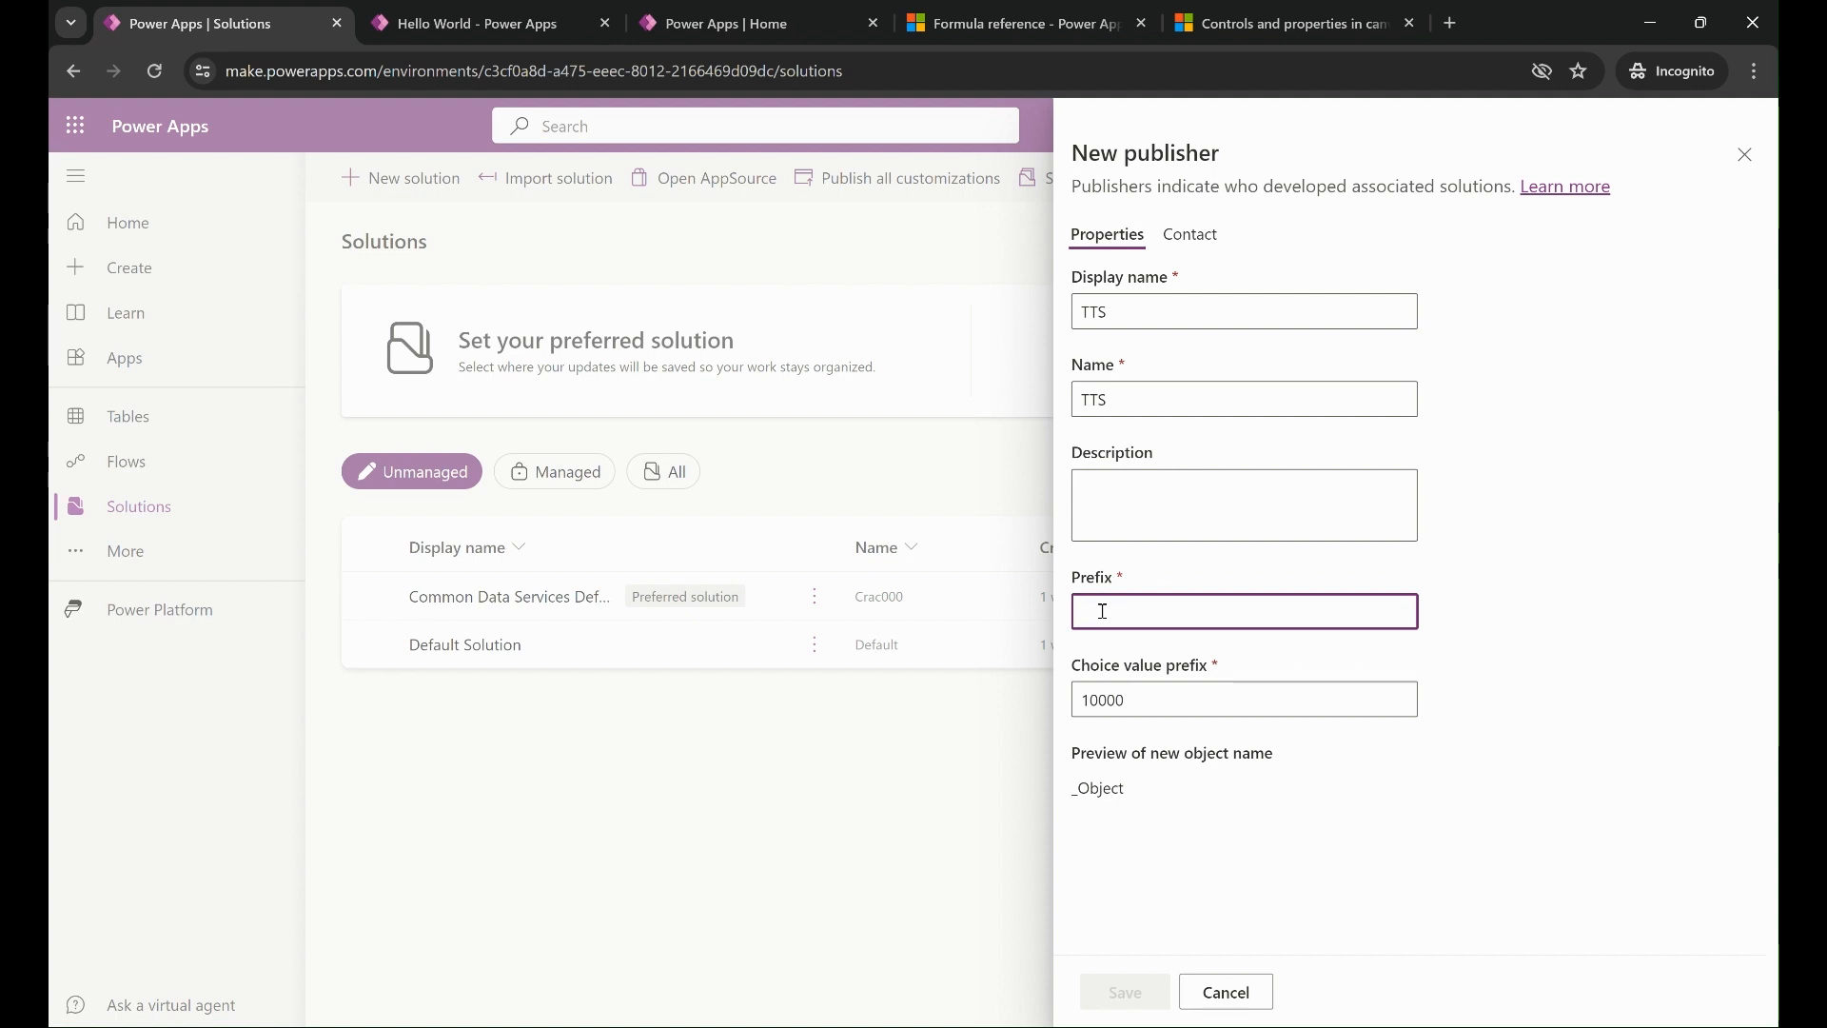
{"action": "type", "text": "tts"}
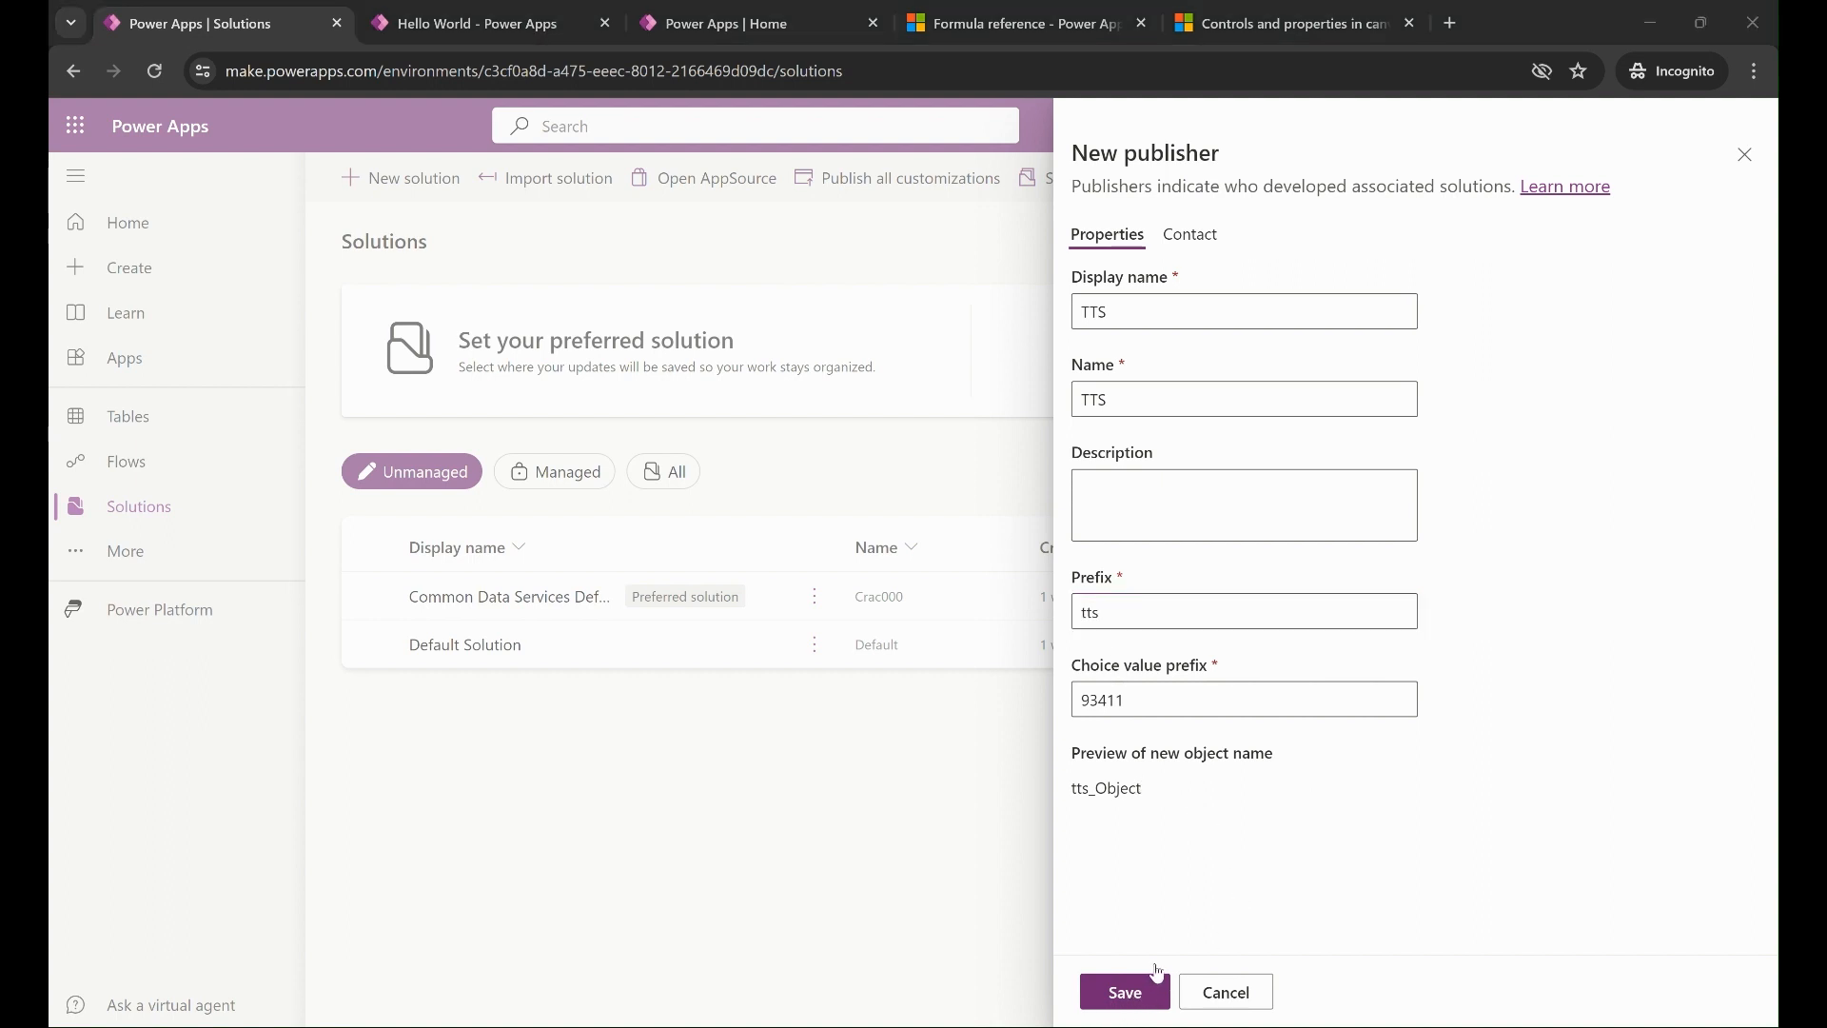
{"action": "left_click", "coordinate": [1122, 995]}
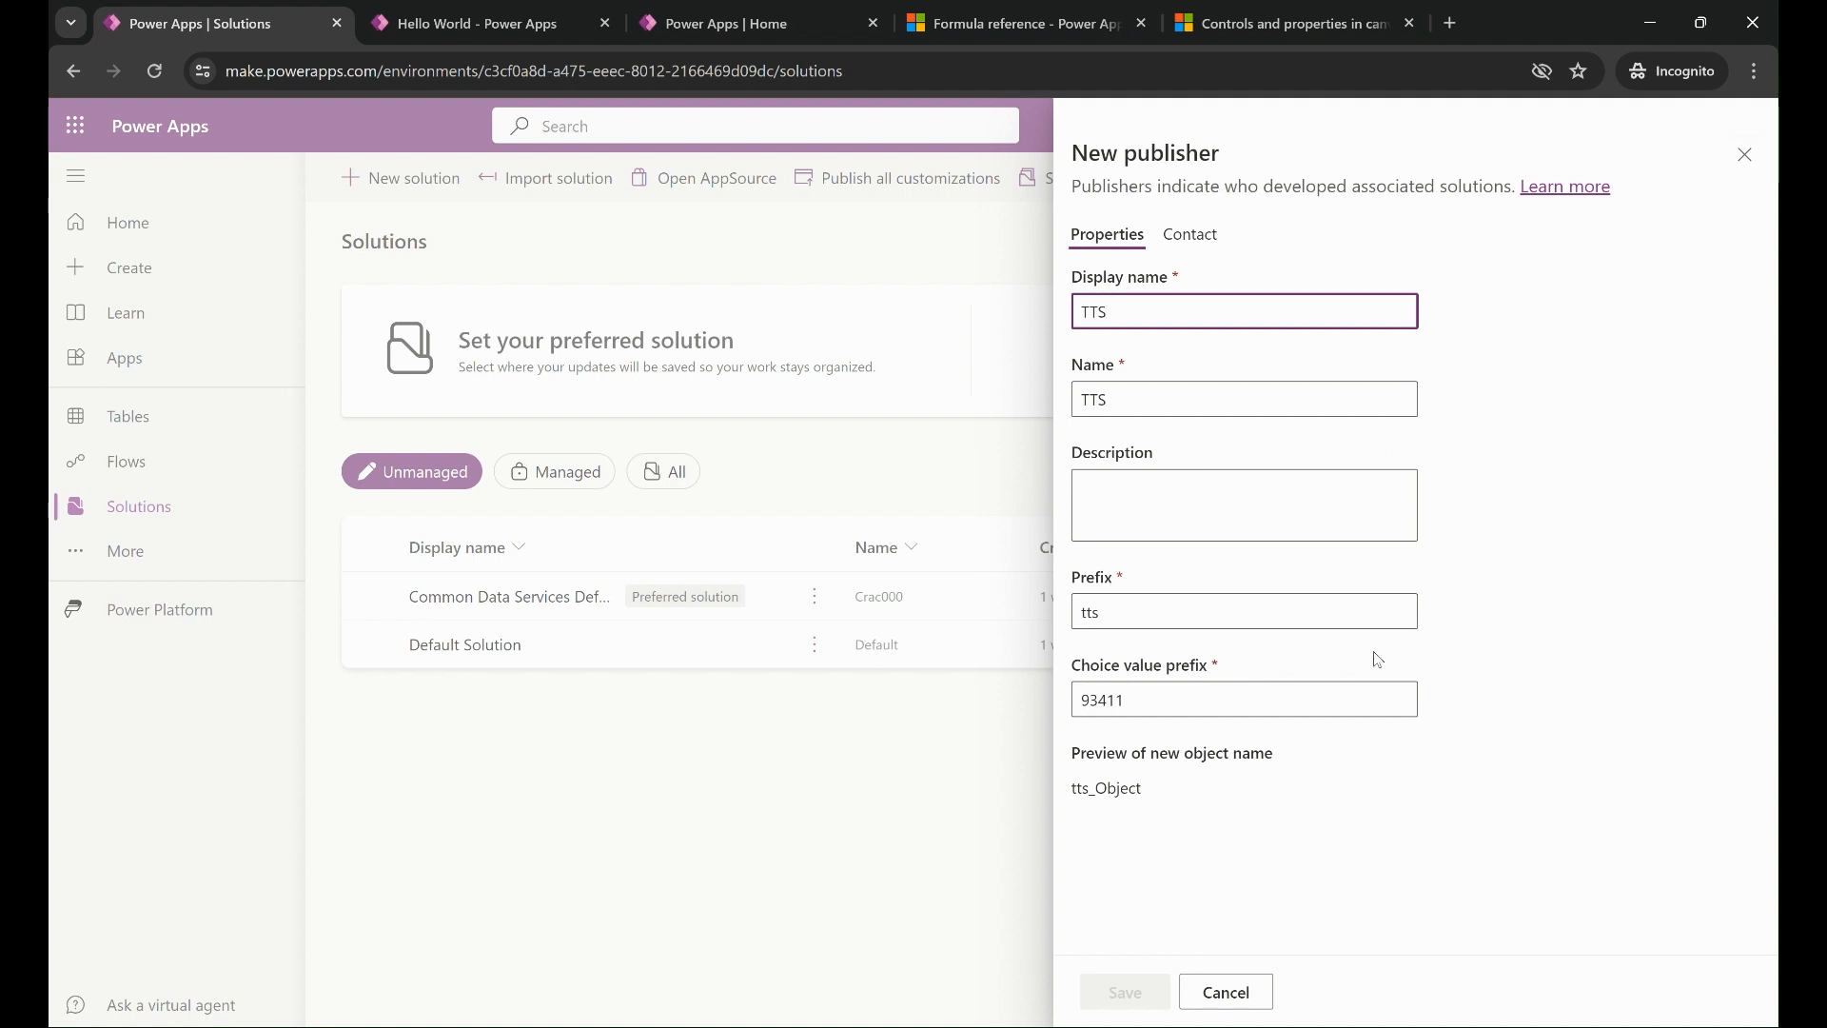
{"action": "left_click", "coordinate": [1744, 156]}
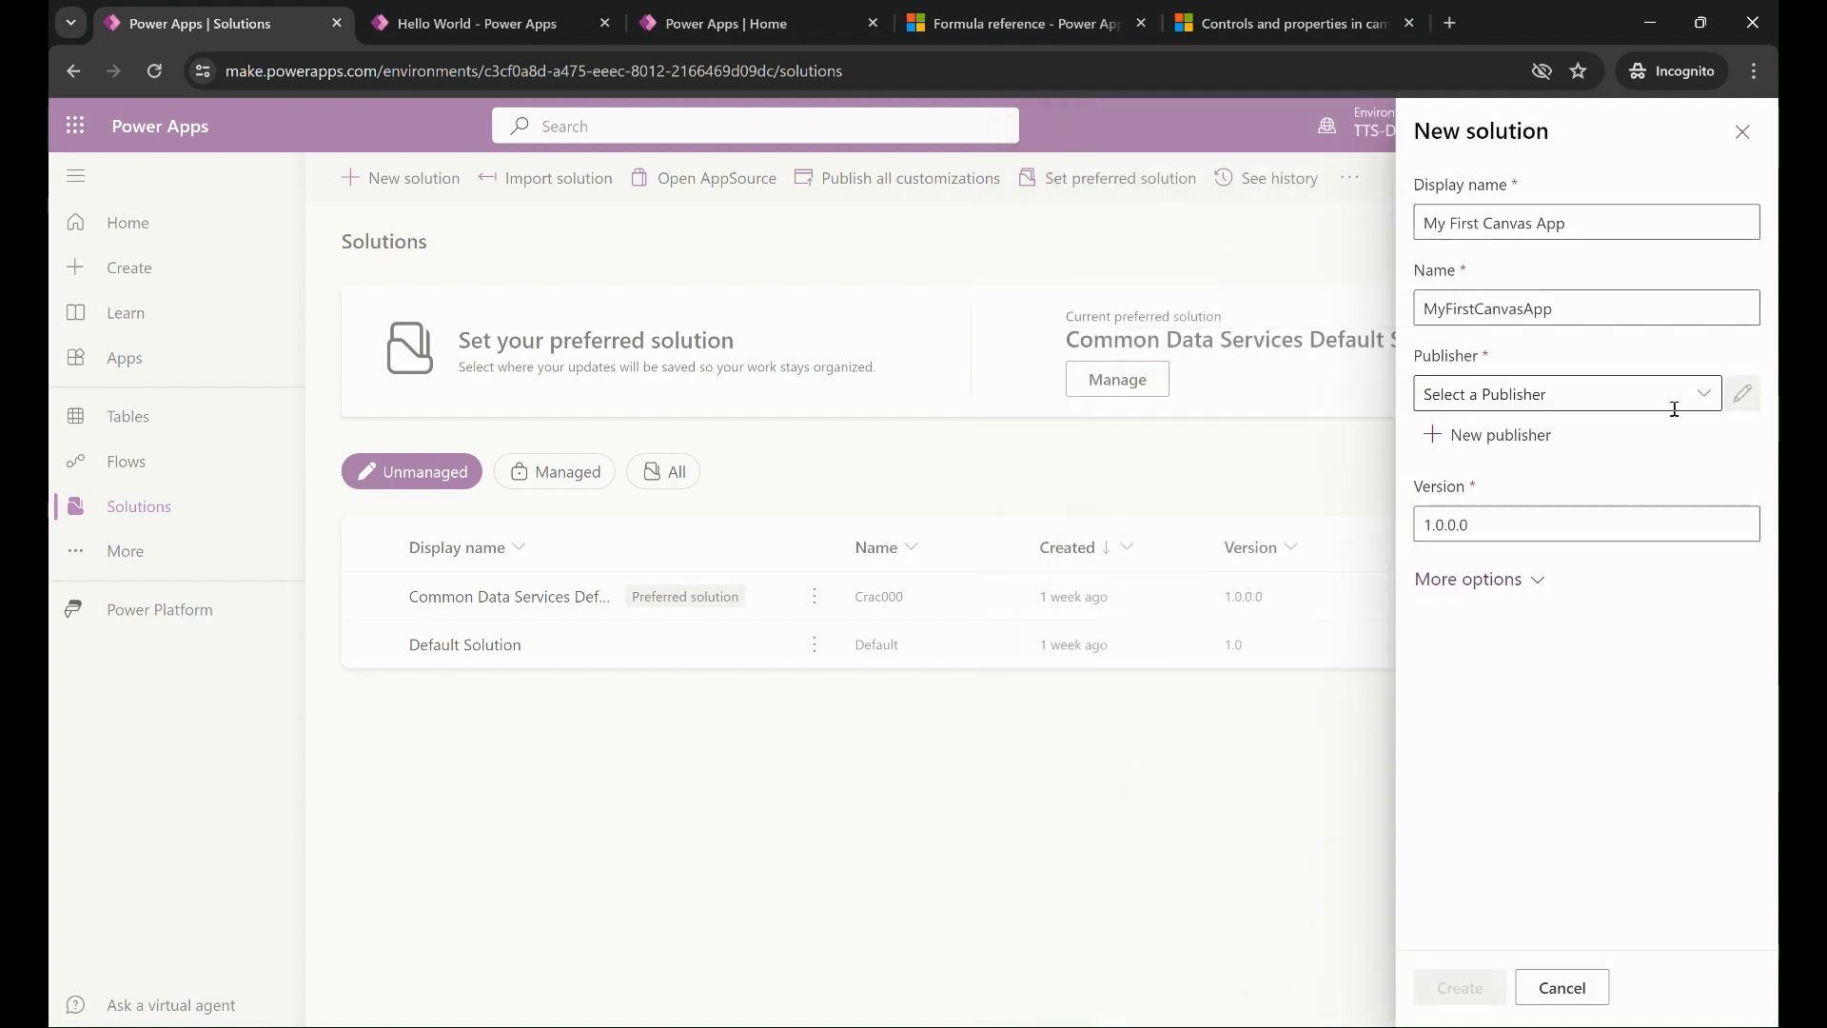
Assign the TTS publisher to the new solution and create the solution.
{"action": "left_click", "coordinate": [1704, 401]}
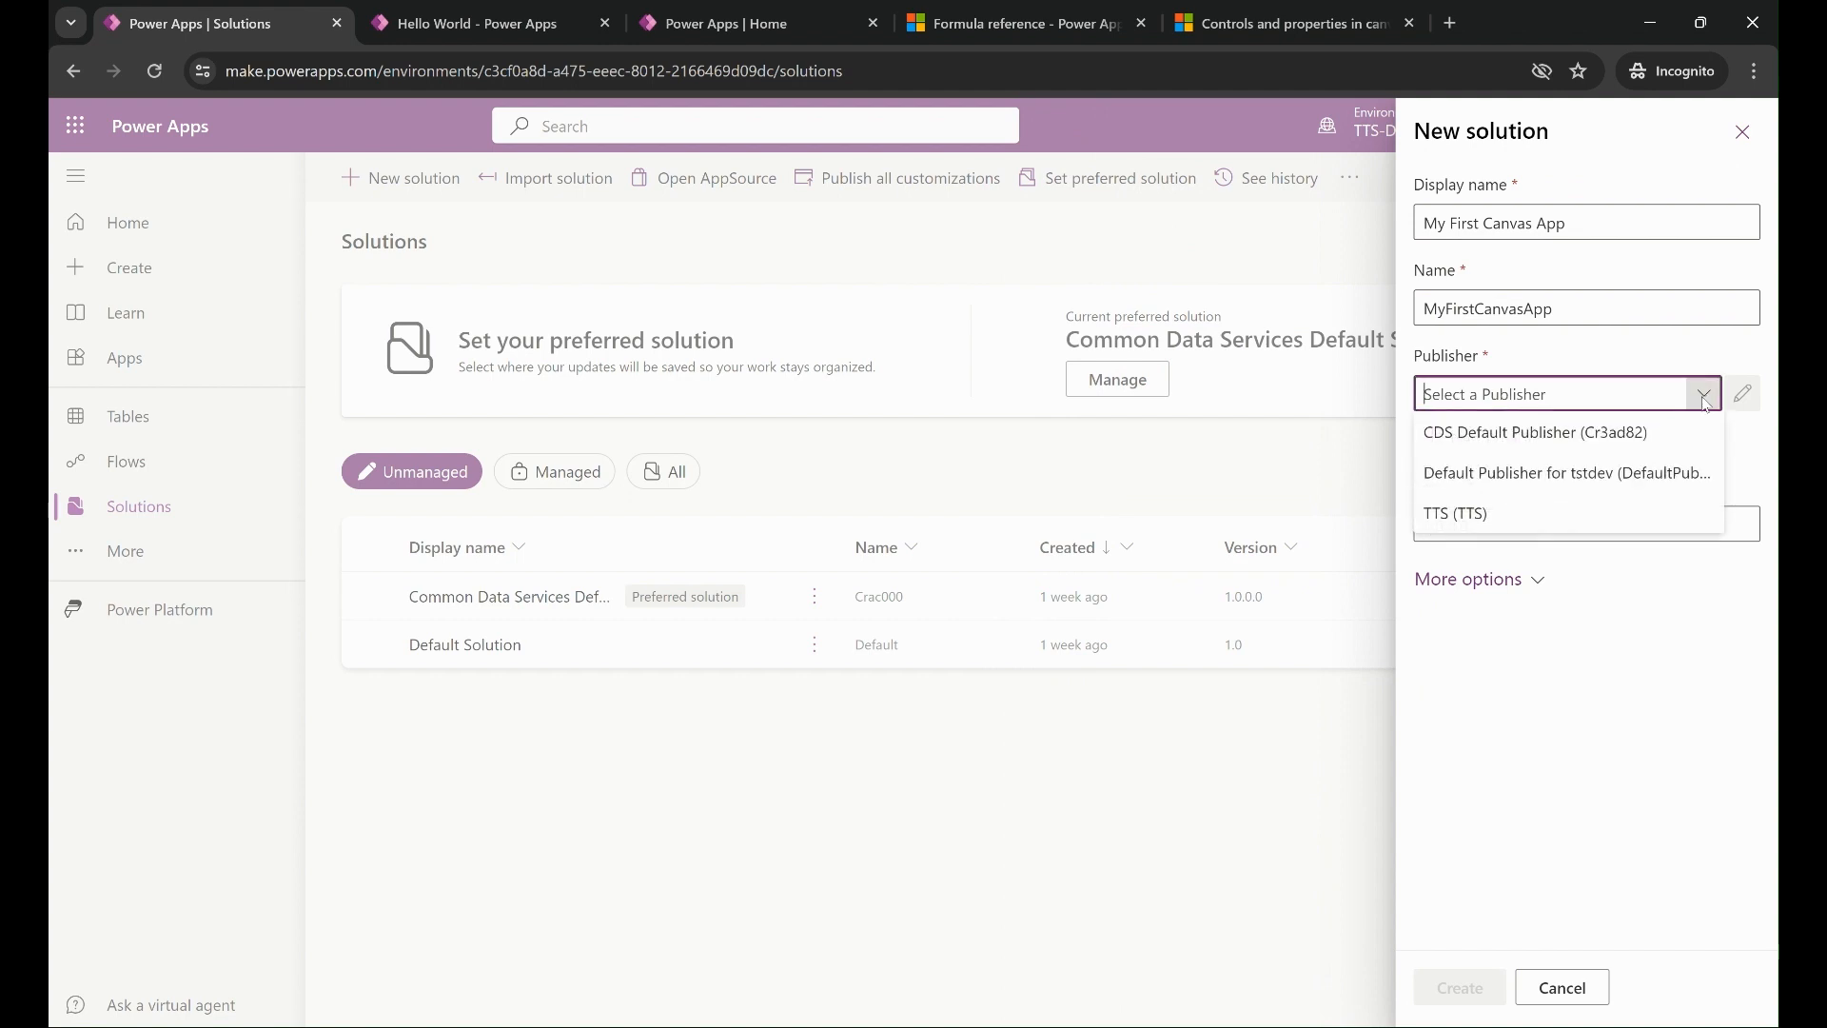
{"action": "left_click", "coordinate": [1504, 515]}
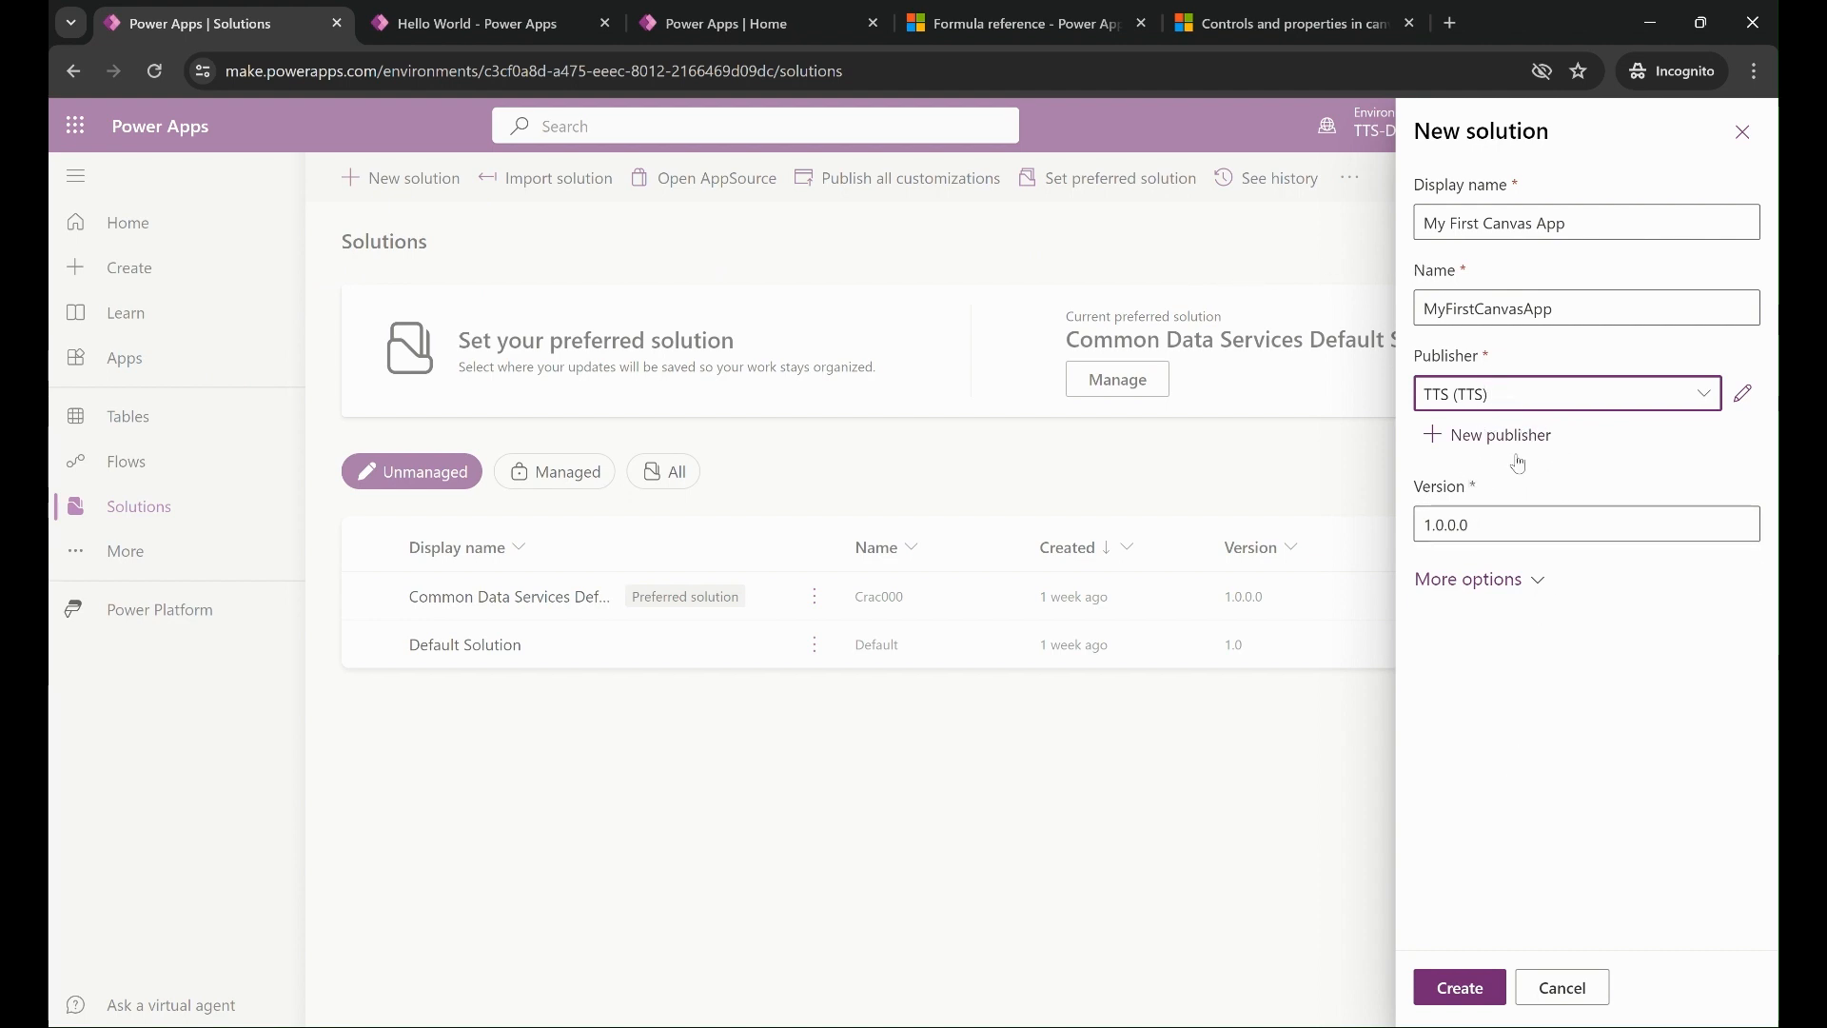
{"action": "left_click", "coordinate": [1457, 990]}
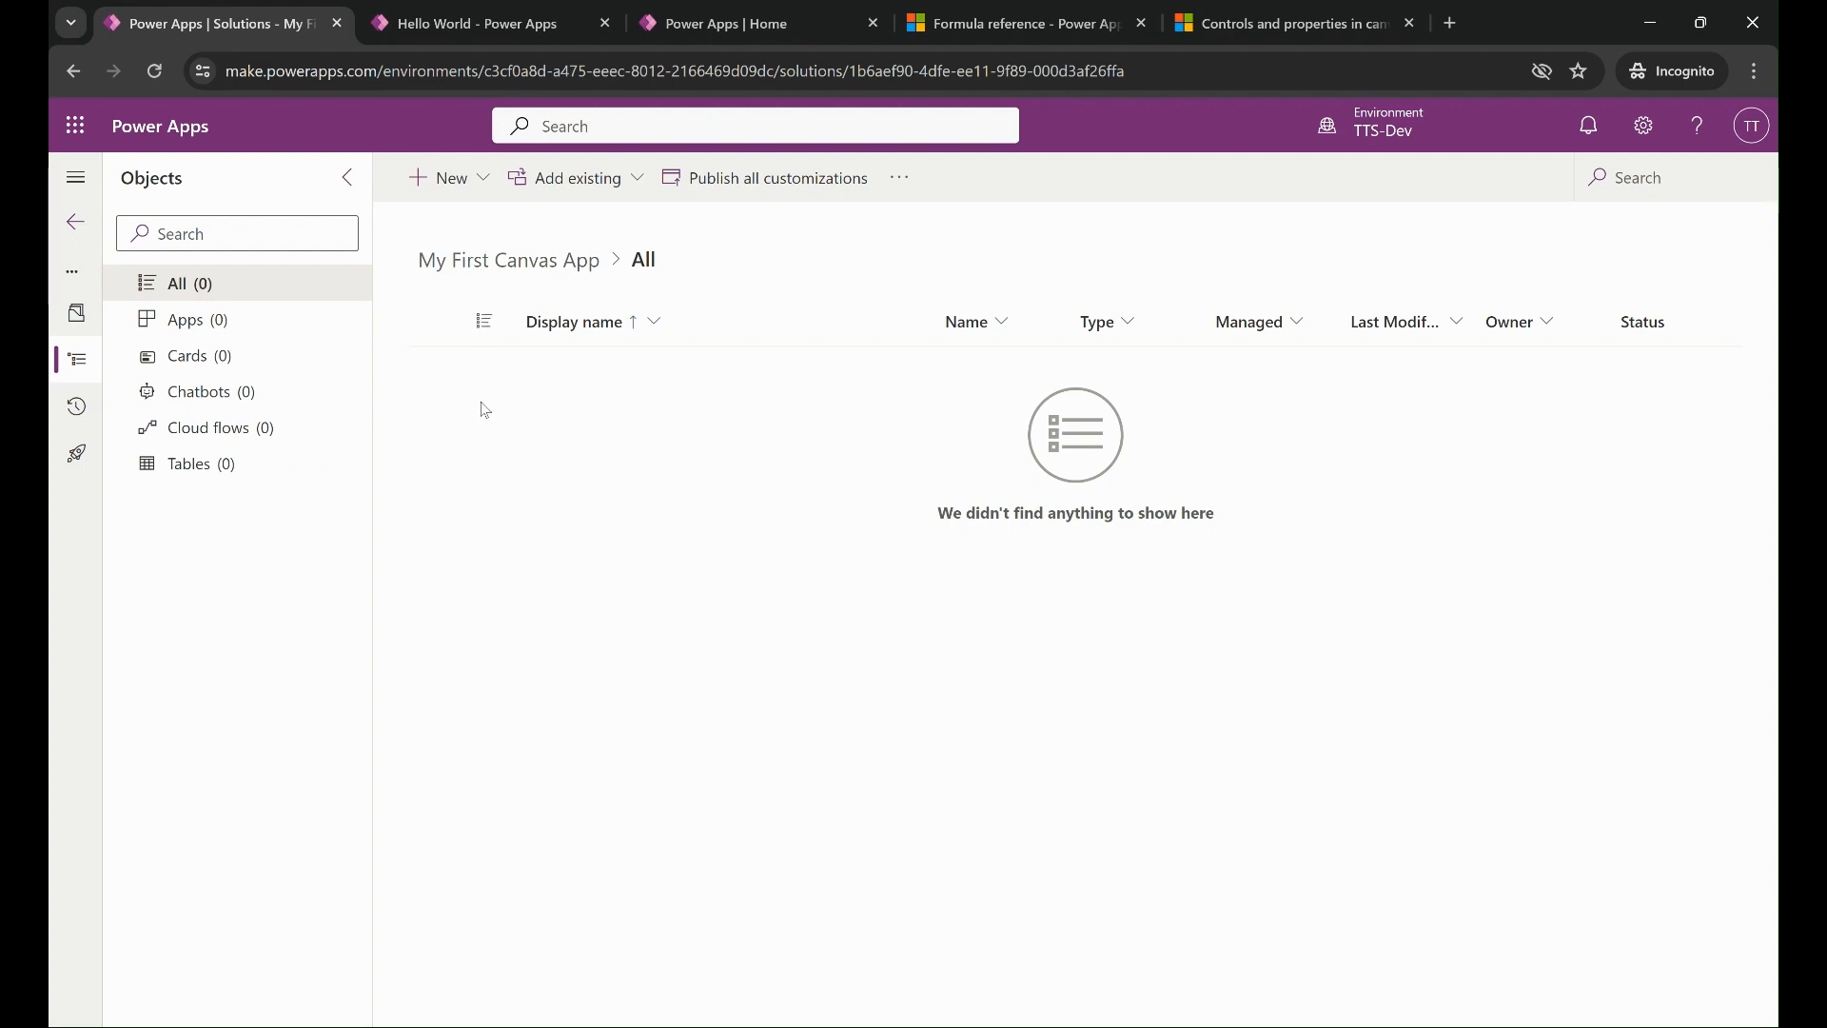
Create a blank tablet-format canvas app named My First Canvas App inside the solution.
{"action": "left_click", "coordinate": [467, 186]}
{"action": "mouse_move", "coordinate": [471, 228]}
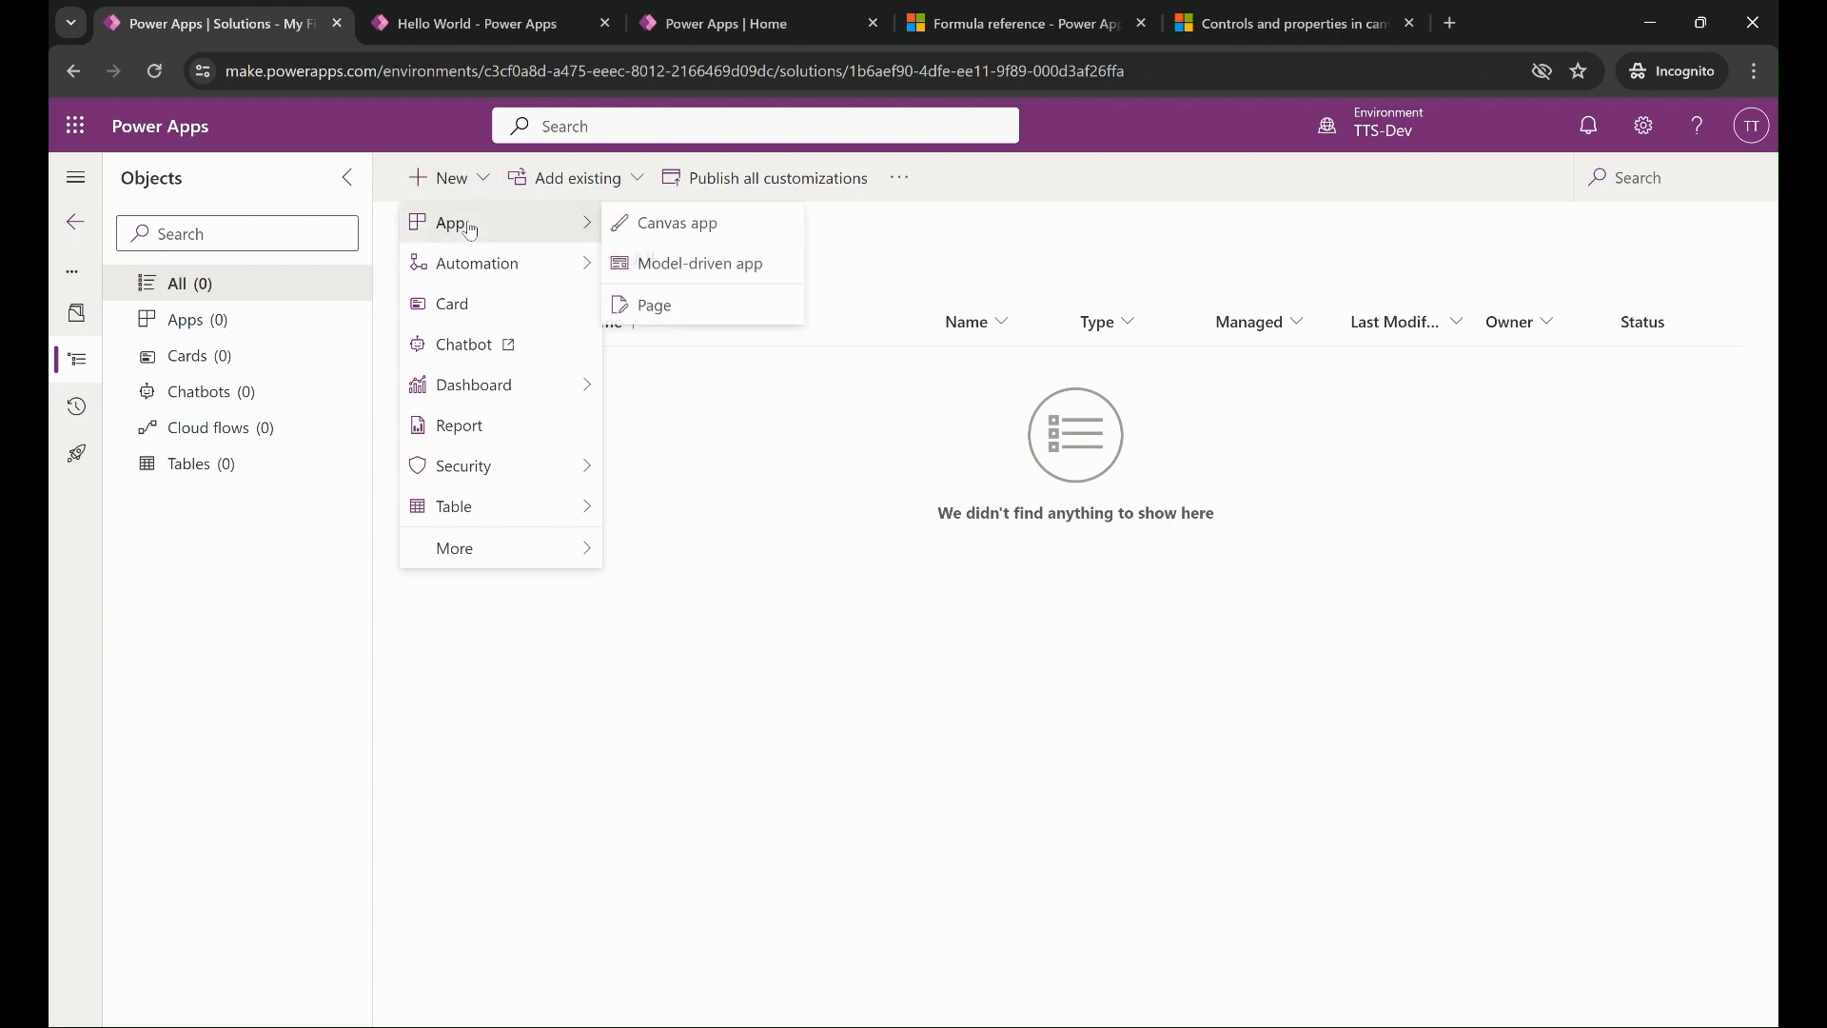
{"action": "left_click", "coordinate": [683, 236]}
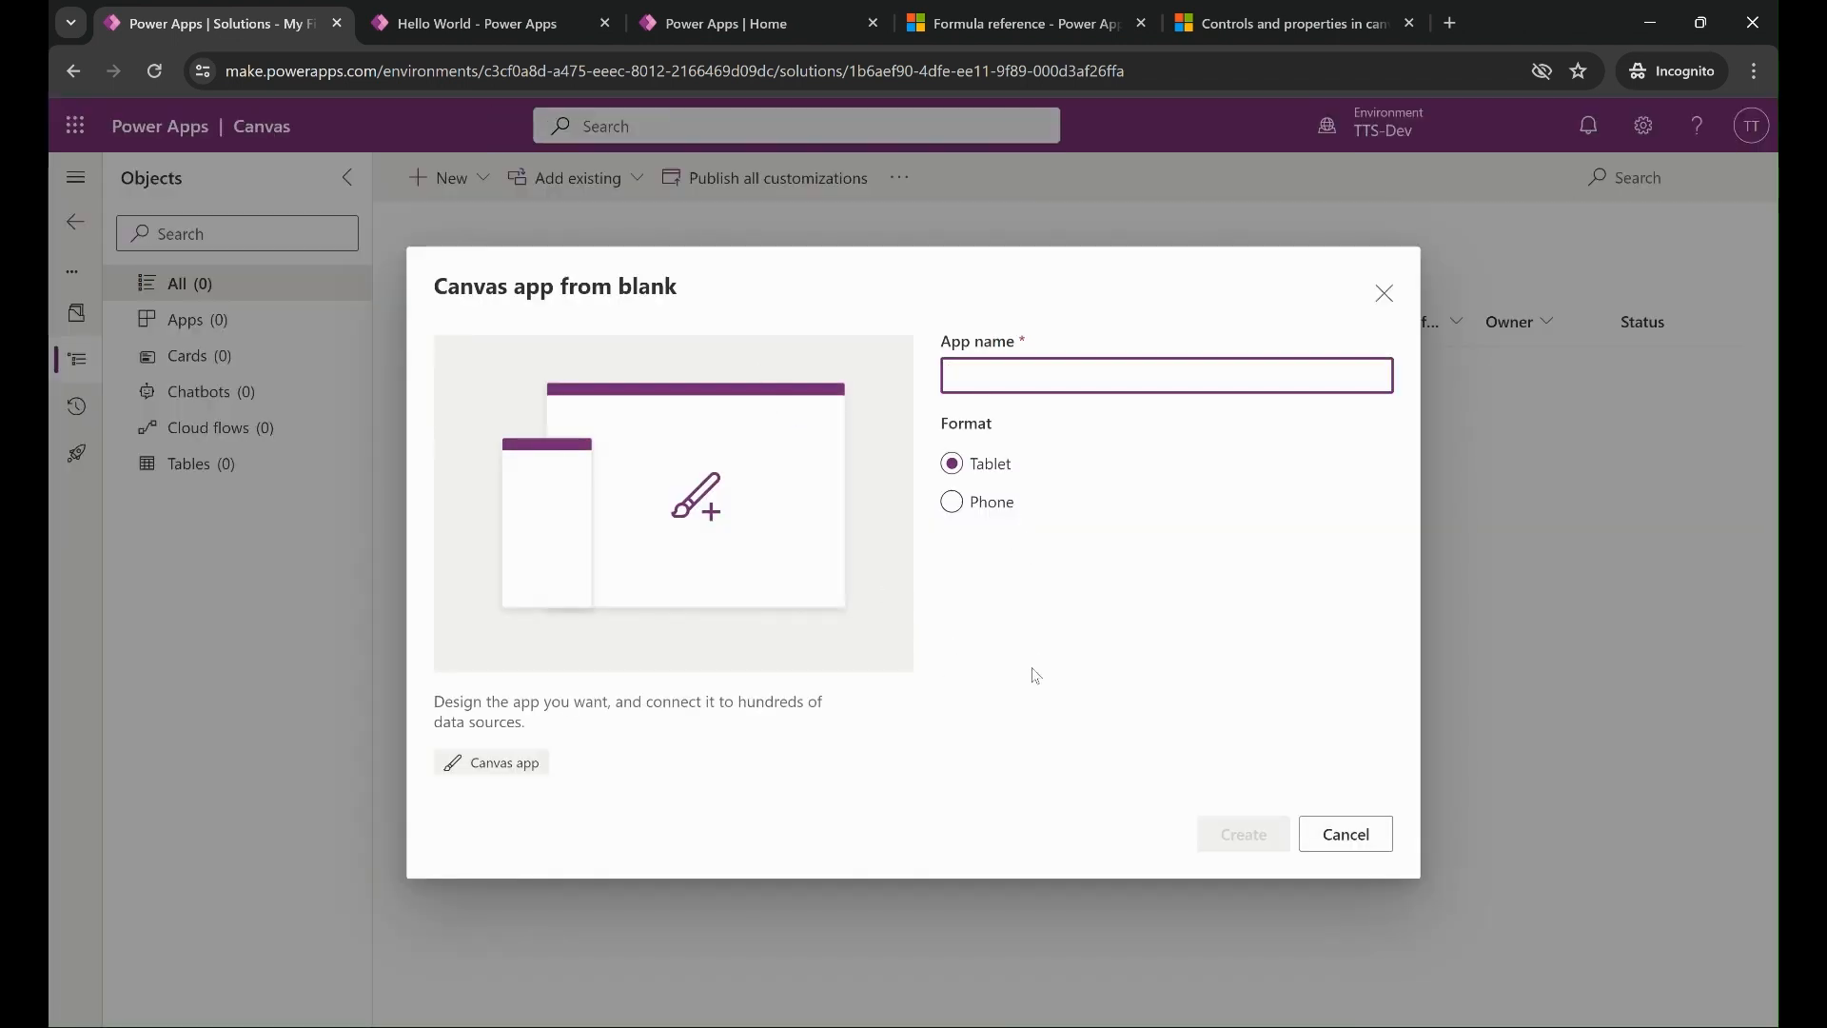
{"action": "type", "text": "My First "}
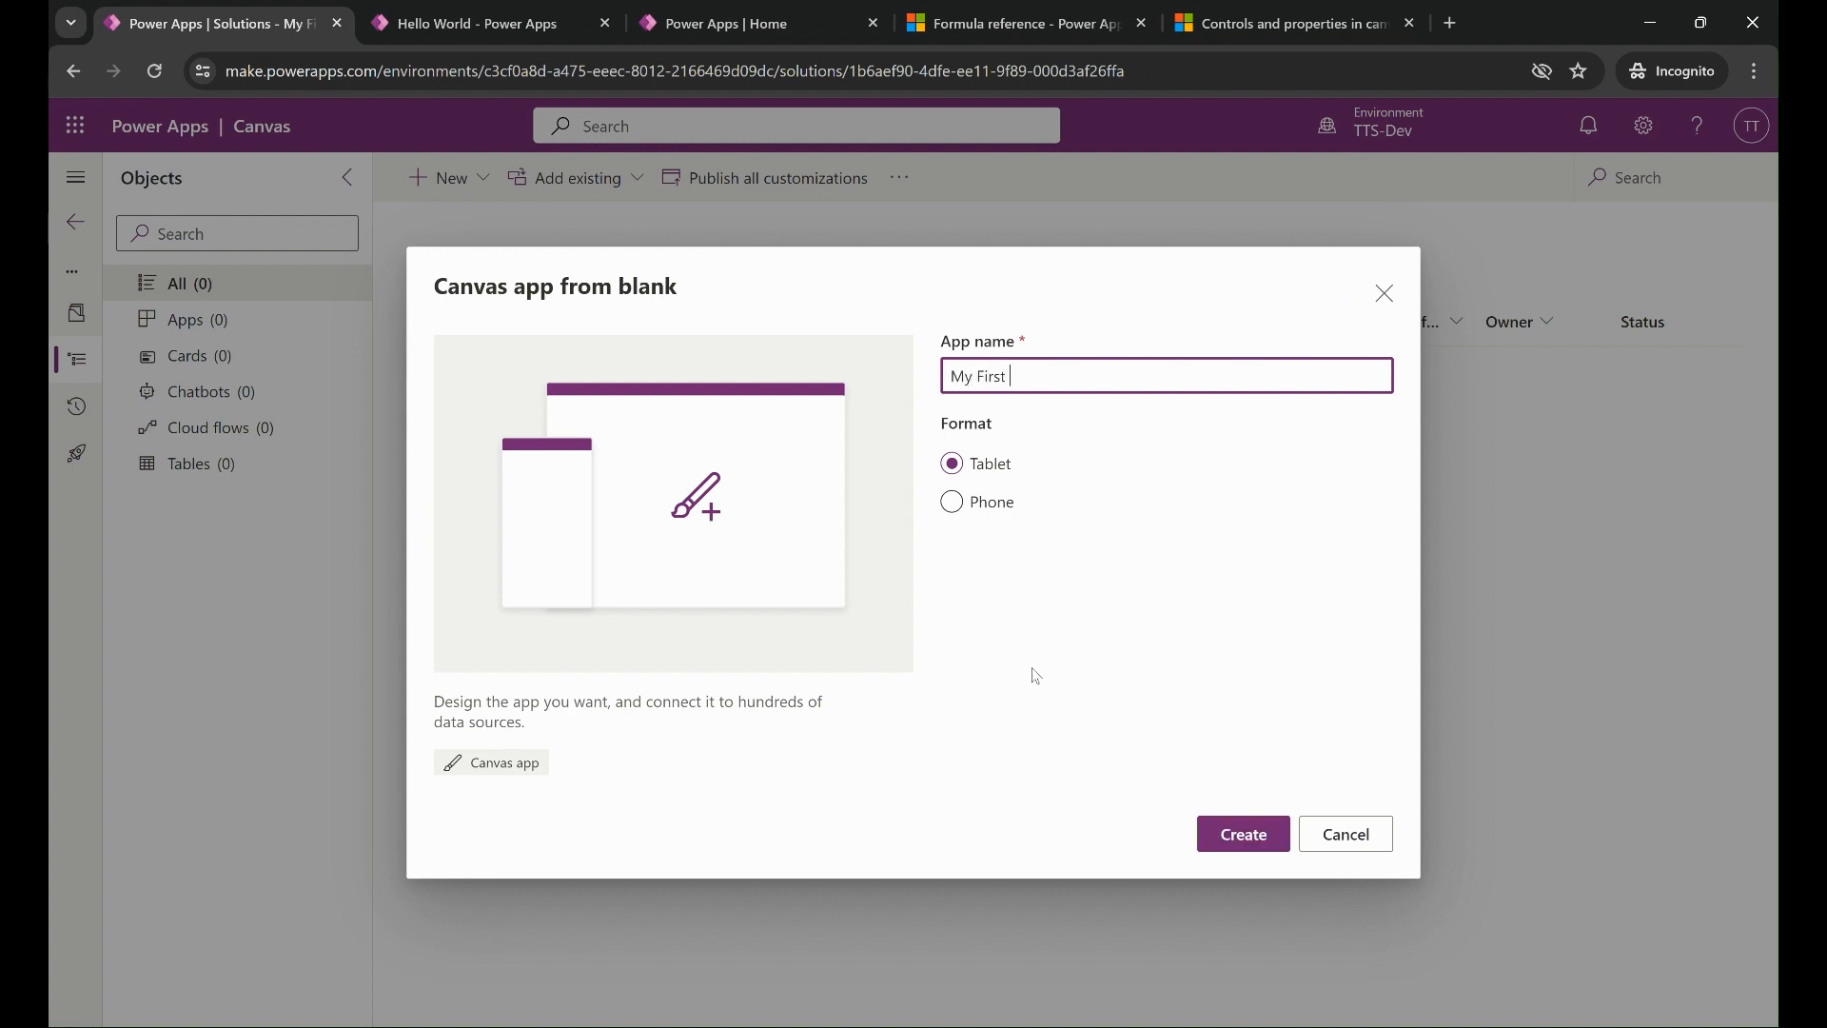
{"action": "type", "text": "Canvas App"}
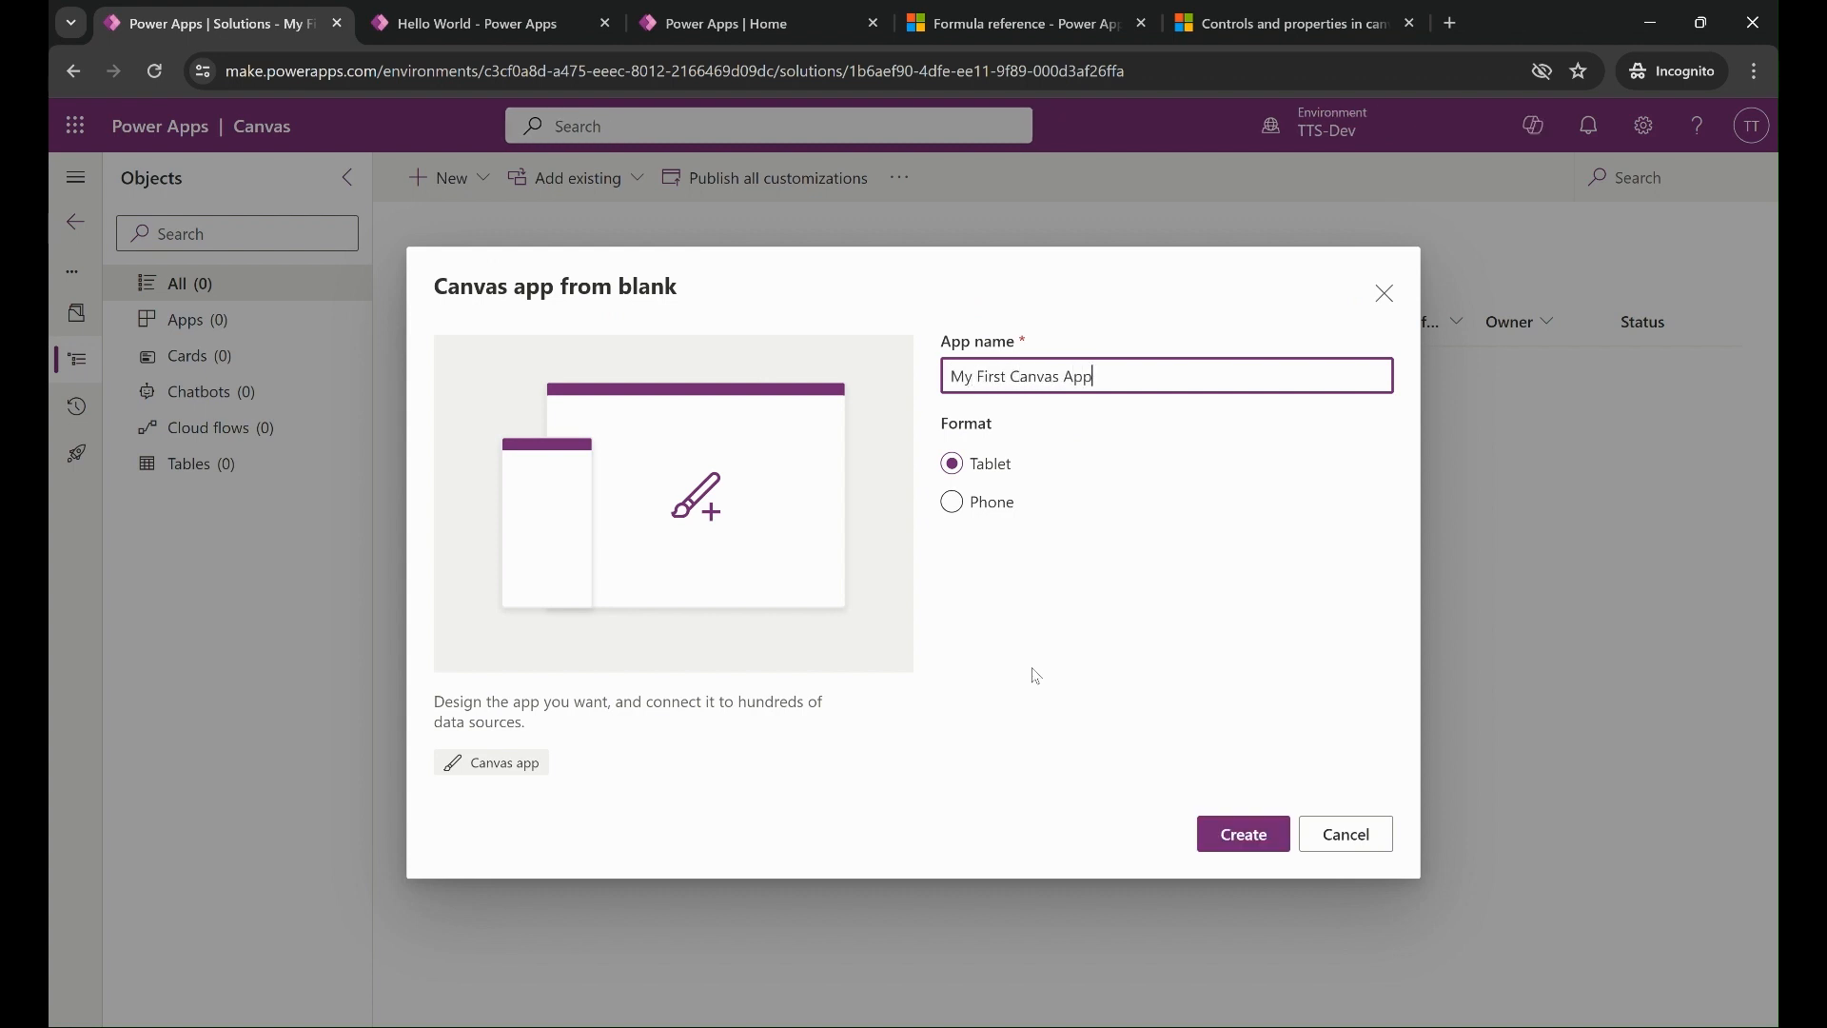
{"action": "key", "text": "Return"}
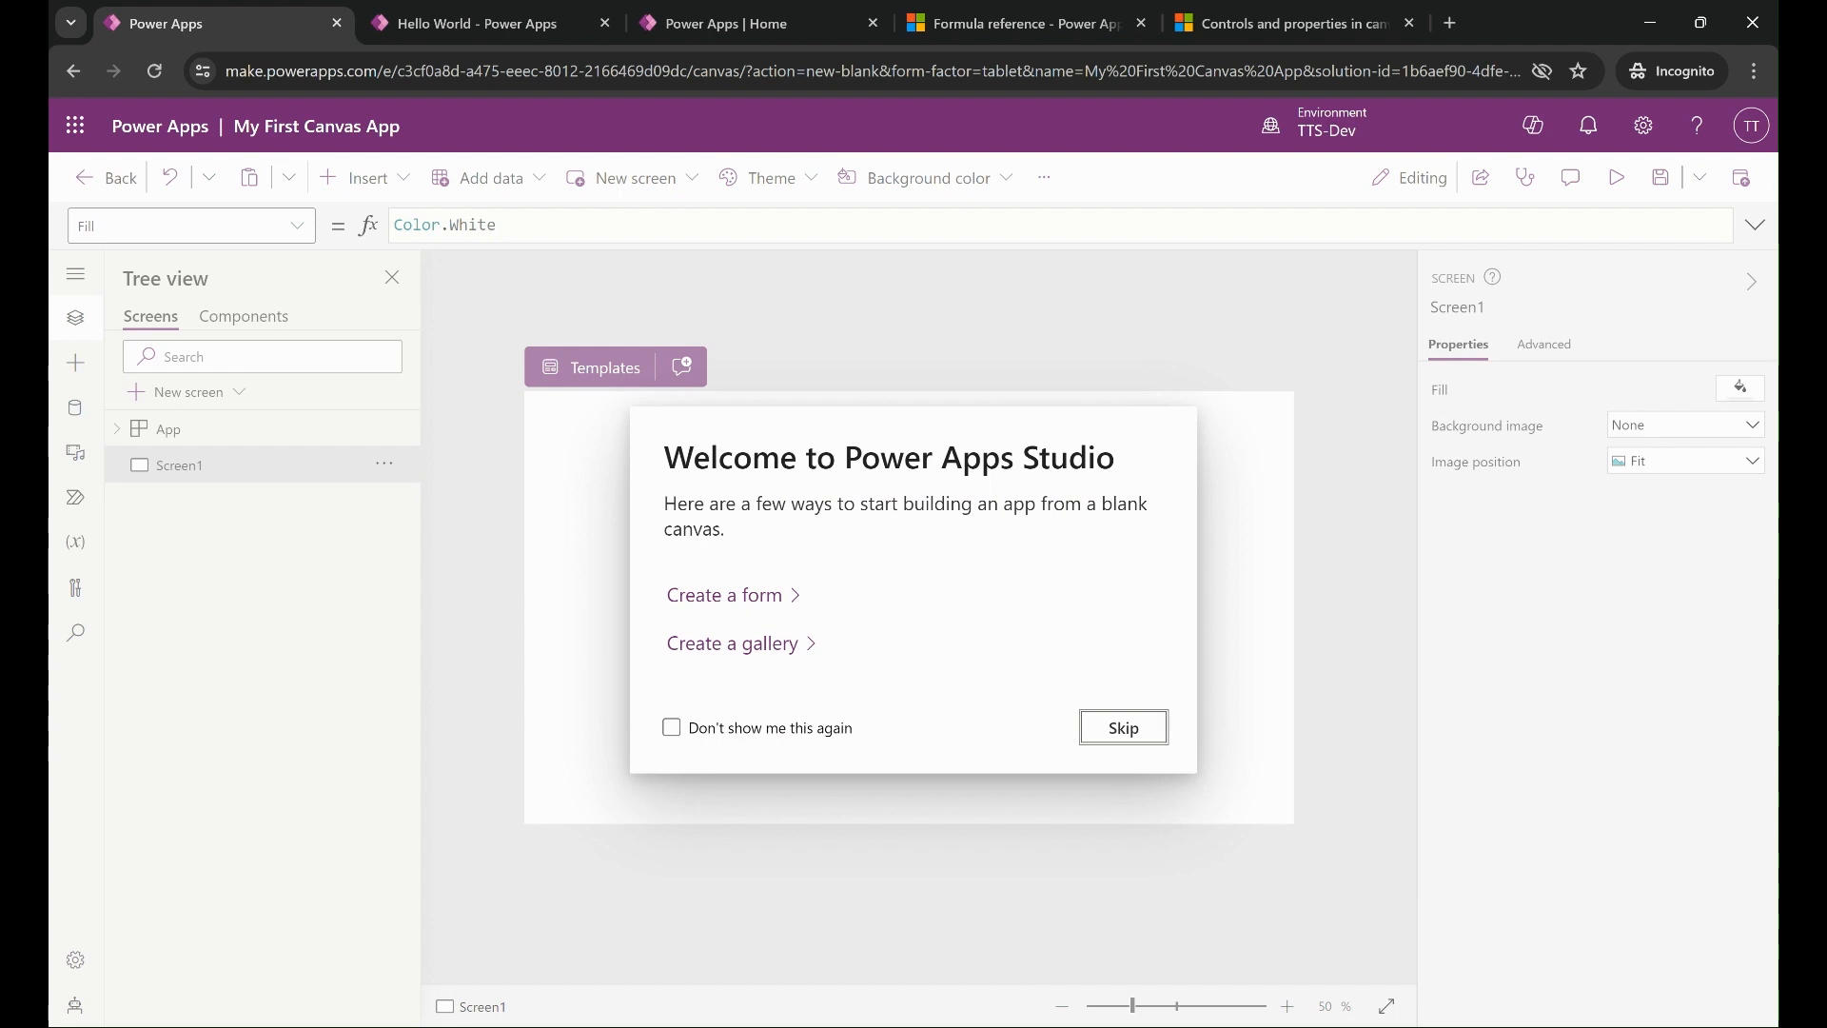
Dismiss the welcome dialog and check the first screen of the Hello World reference app.
{"action": "key", "text": "Return"}
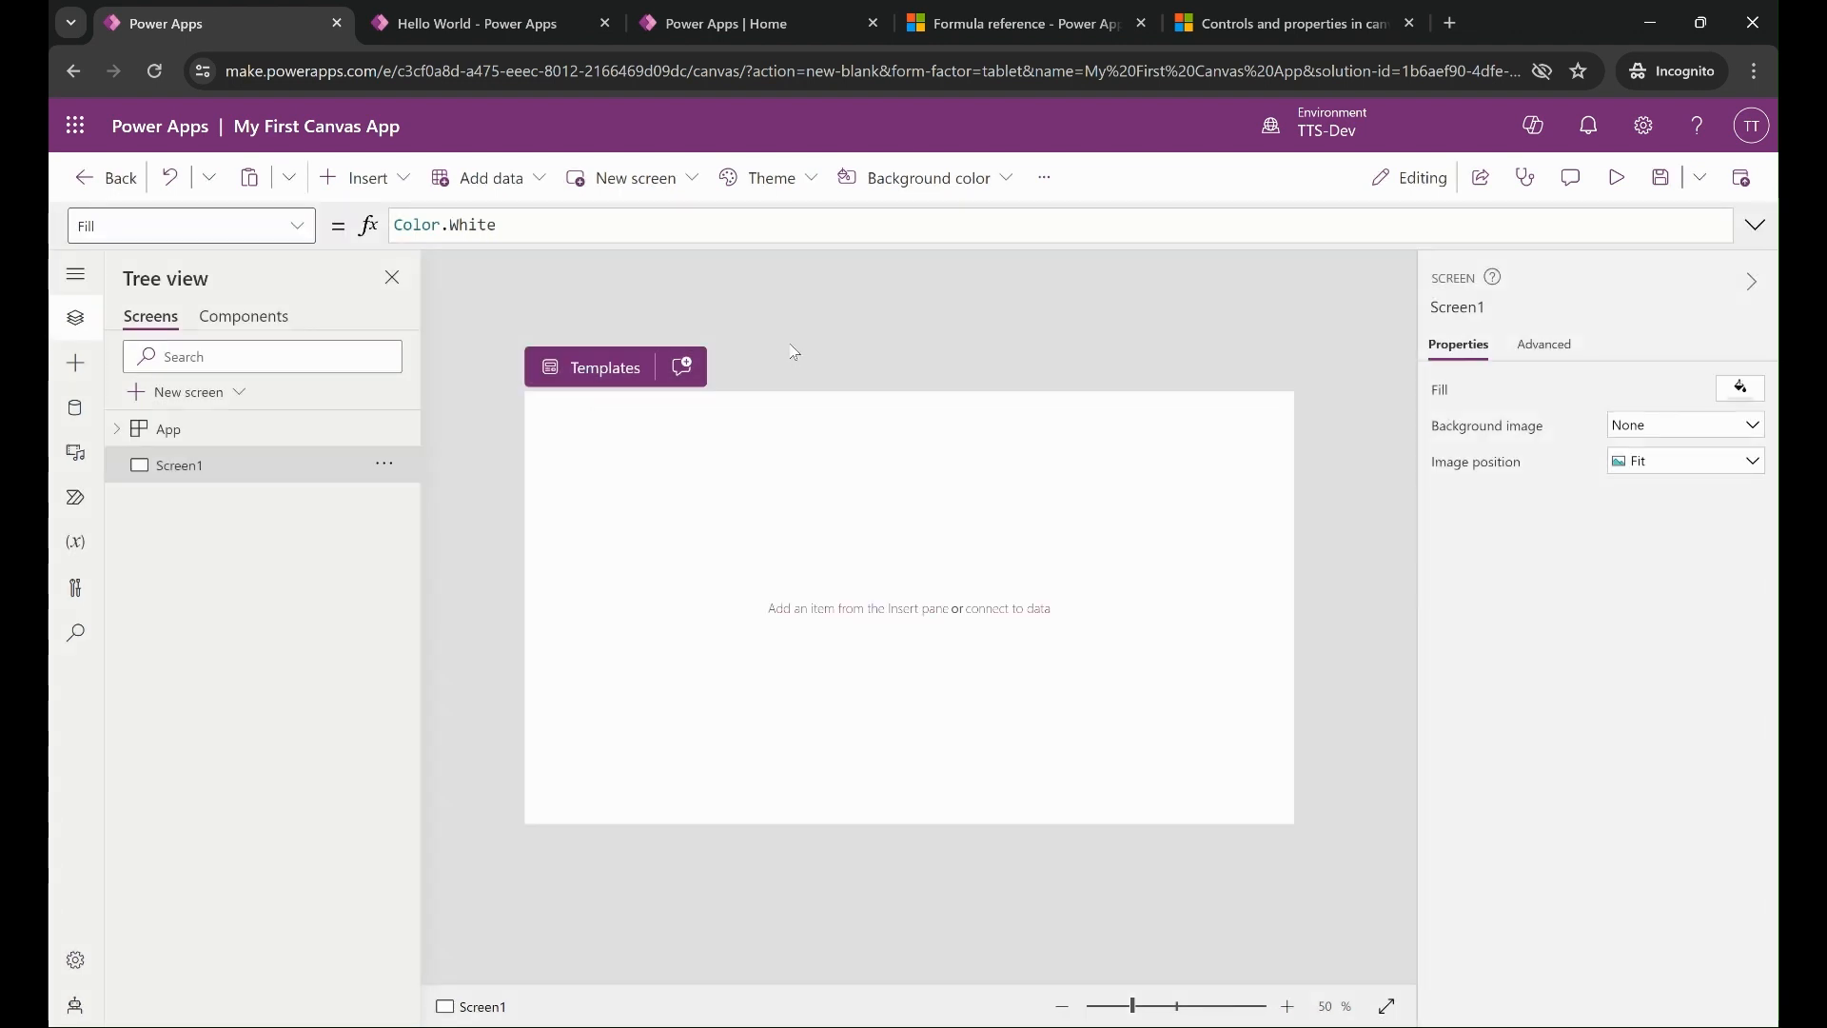
{"action": "left_click", "coordinate": [490, 24]}
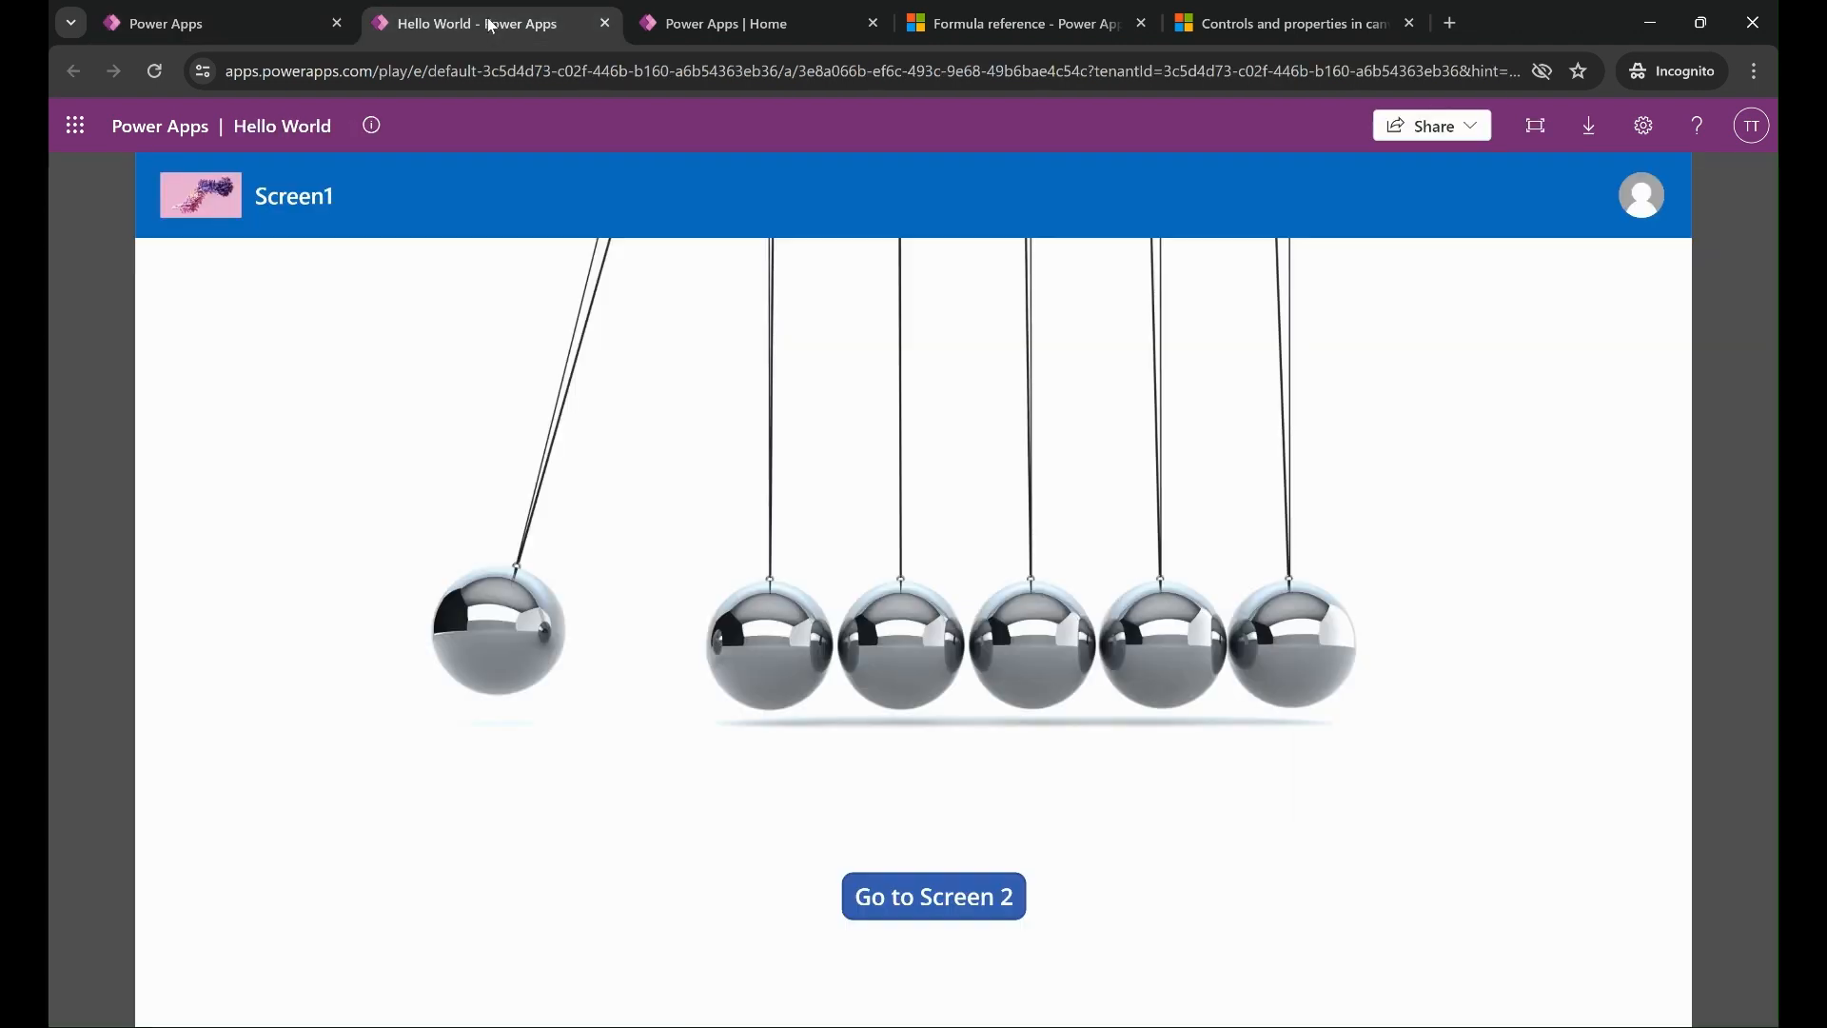
{"action": "left_click", "coordinate": [203, 20]}
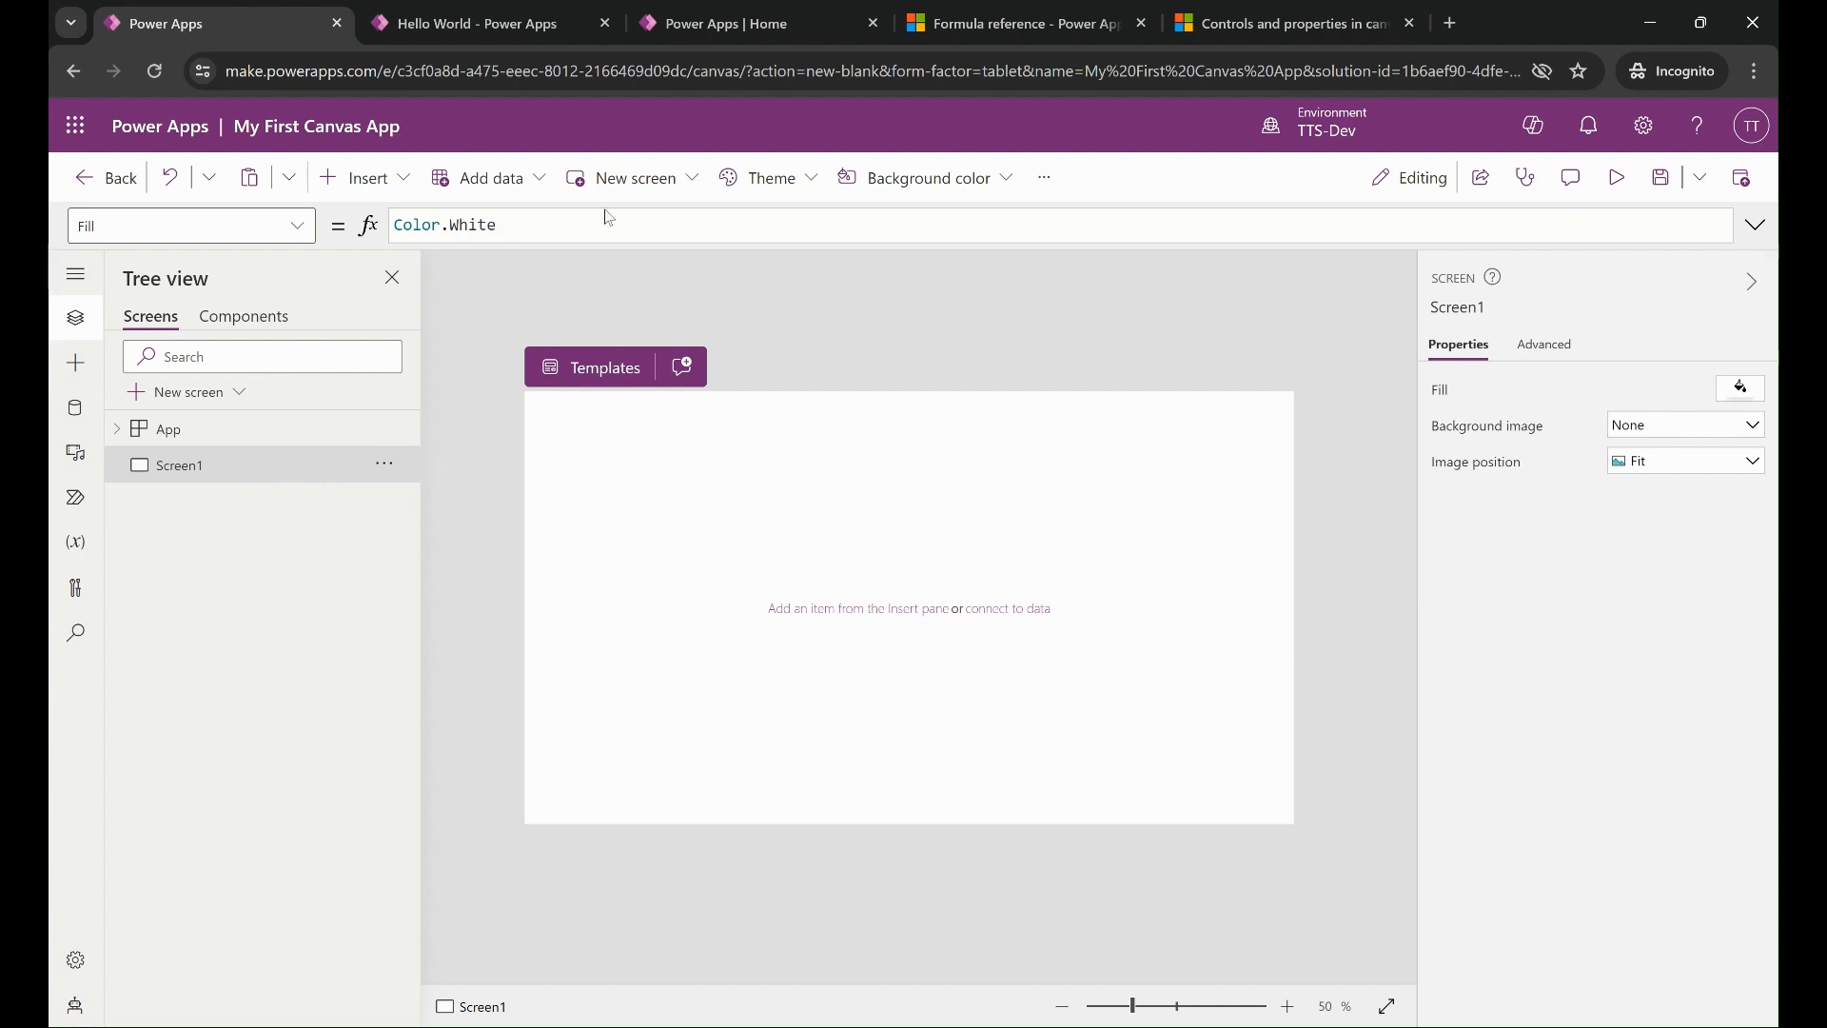
Look through the control categories available for insertion, and return to the tree view of screens.
{"action": "left_click", "coordinate": [386, 468]}
{"action": "left_click", "coordinate": [385, 468]}
{"action": "left_click", "coordinate": [385, 468]}
{"action": "left_click", "coordinate": [385, 468]}
{"action": "left_click", "coordinate": [68, 371]}
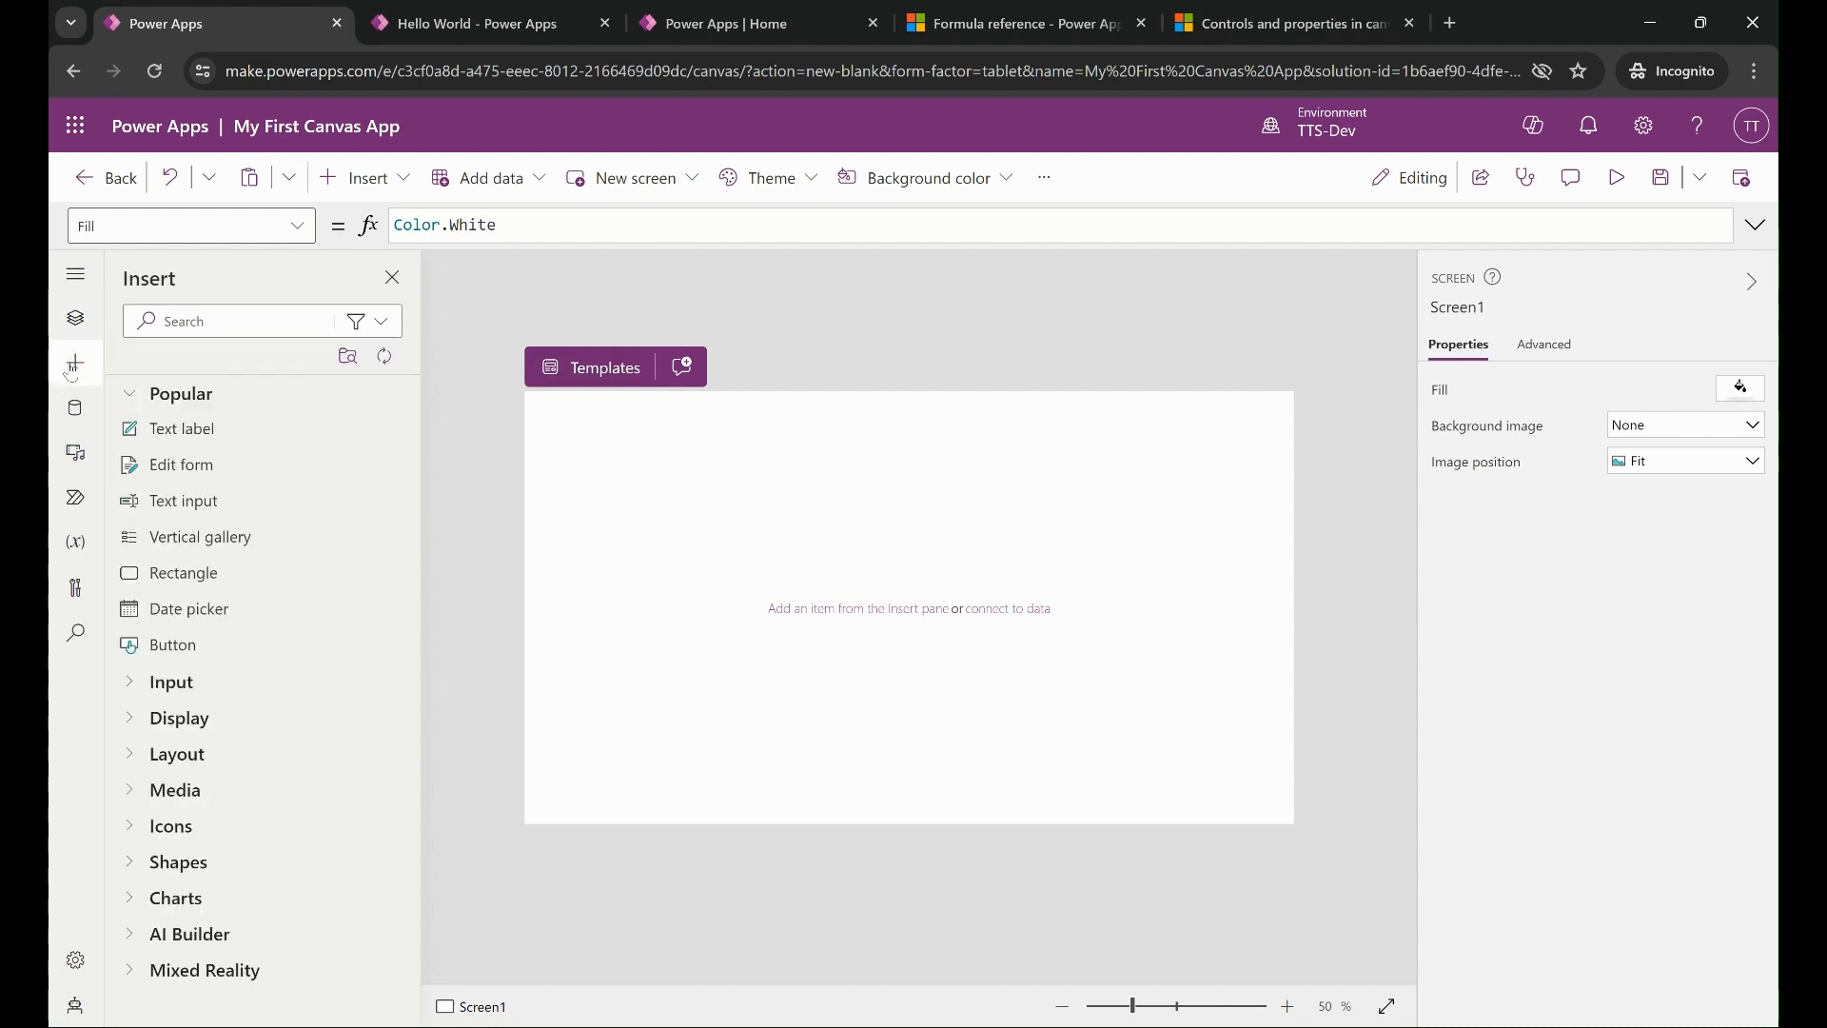
{"action": "left_click", "coordinate": [392, 278]}
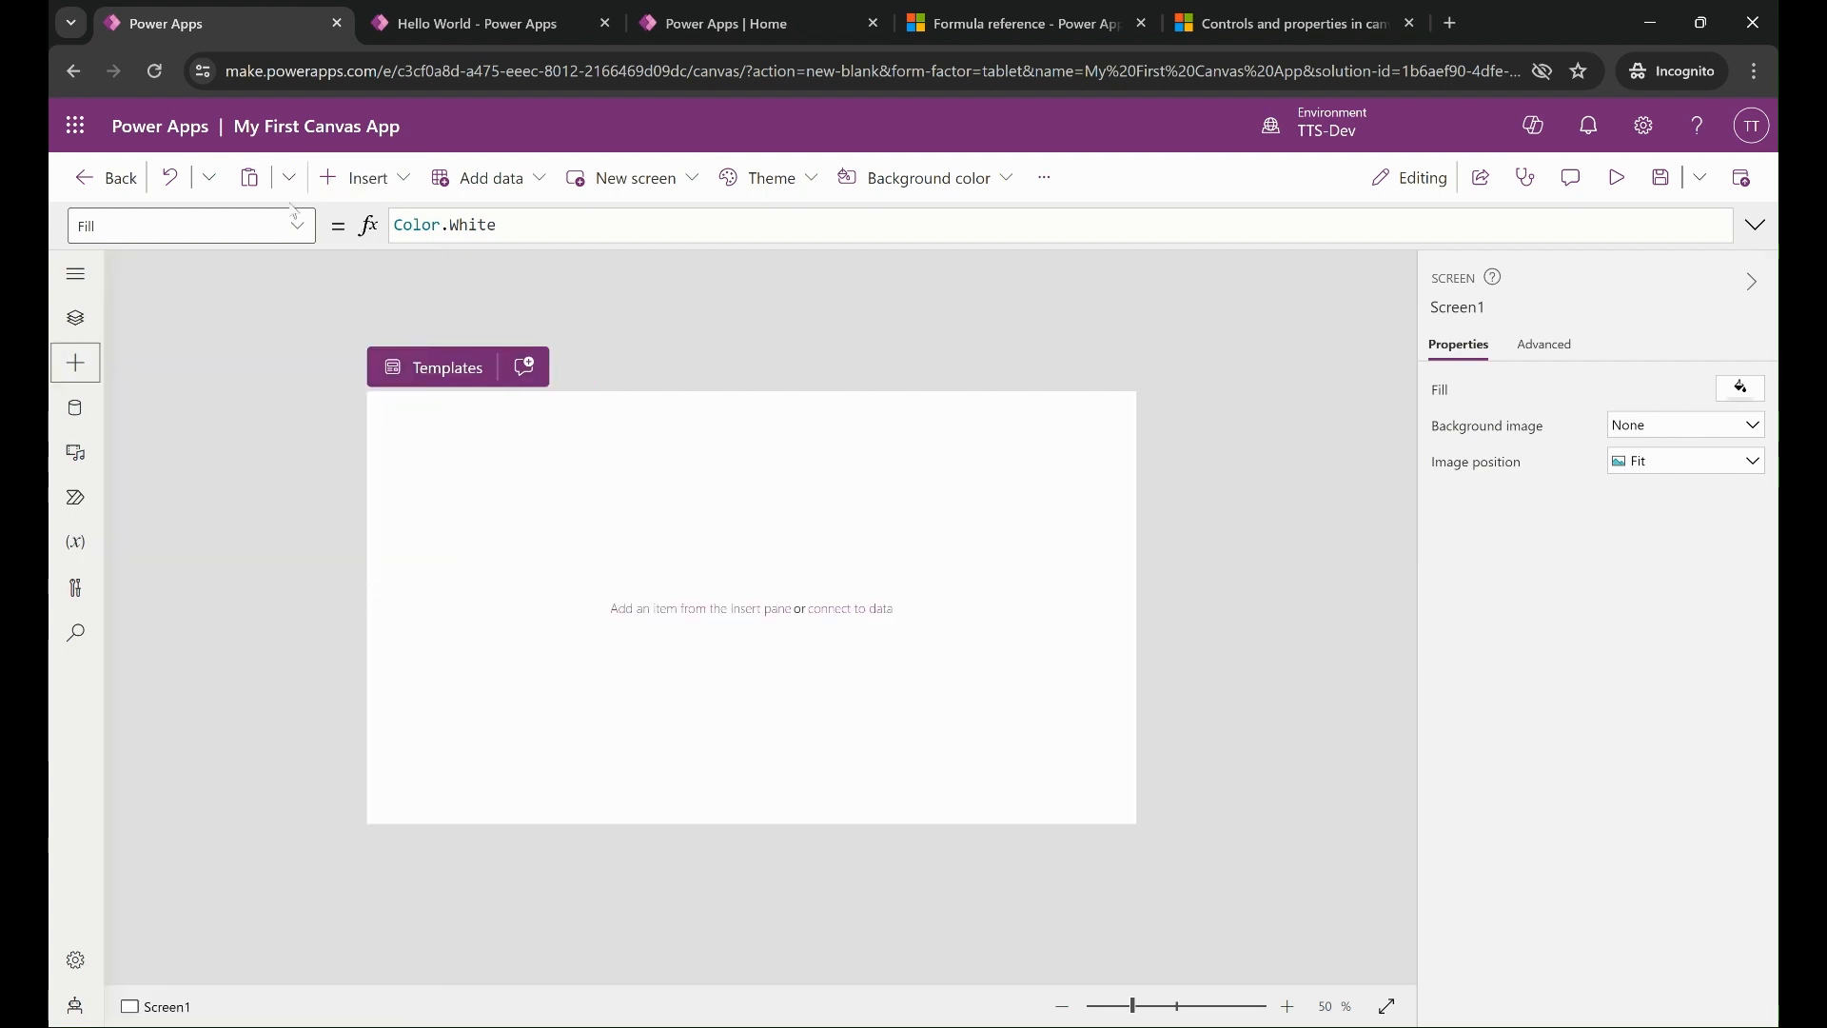
{"action": "left_click", "coordinate": [76, 317]}
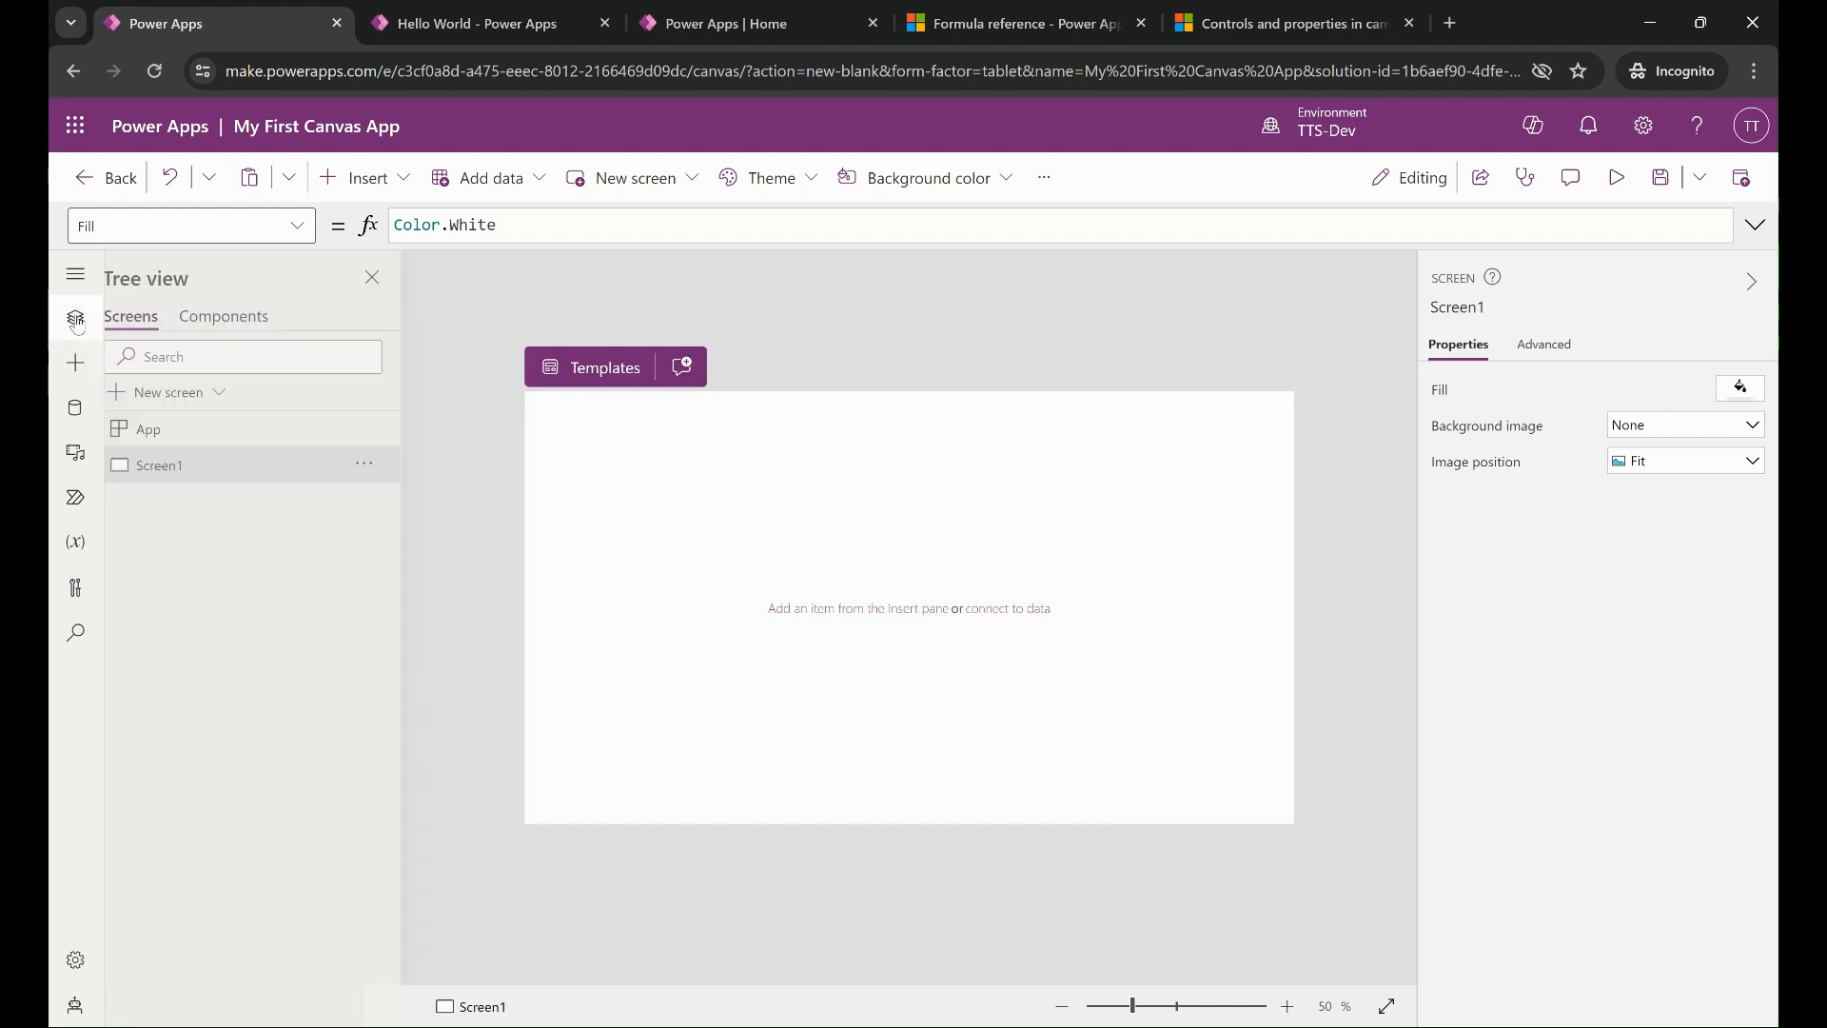
Insert a text label and stretch it across the top of Screen1 from position 0, 0, about 1366 wide and 56 high.
{"action": "left_click", "coordinate": [398, 188]}
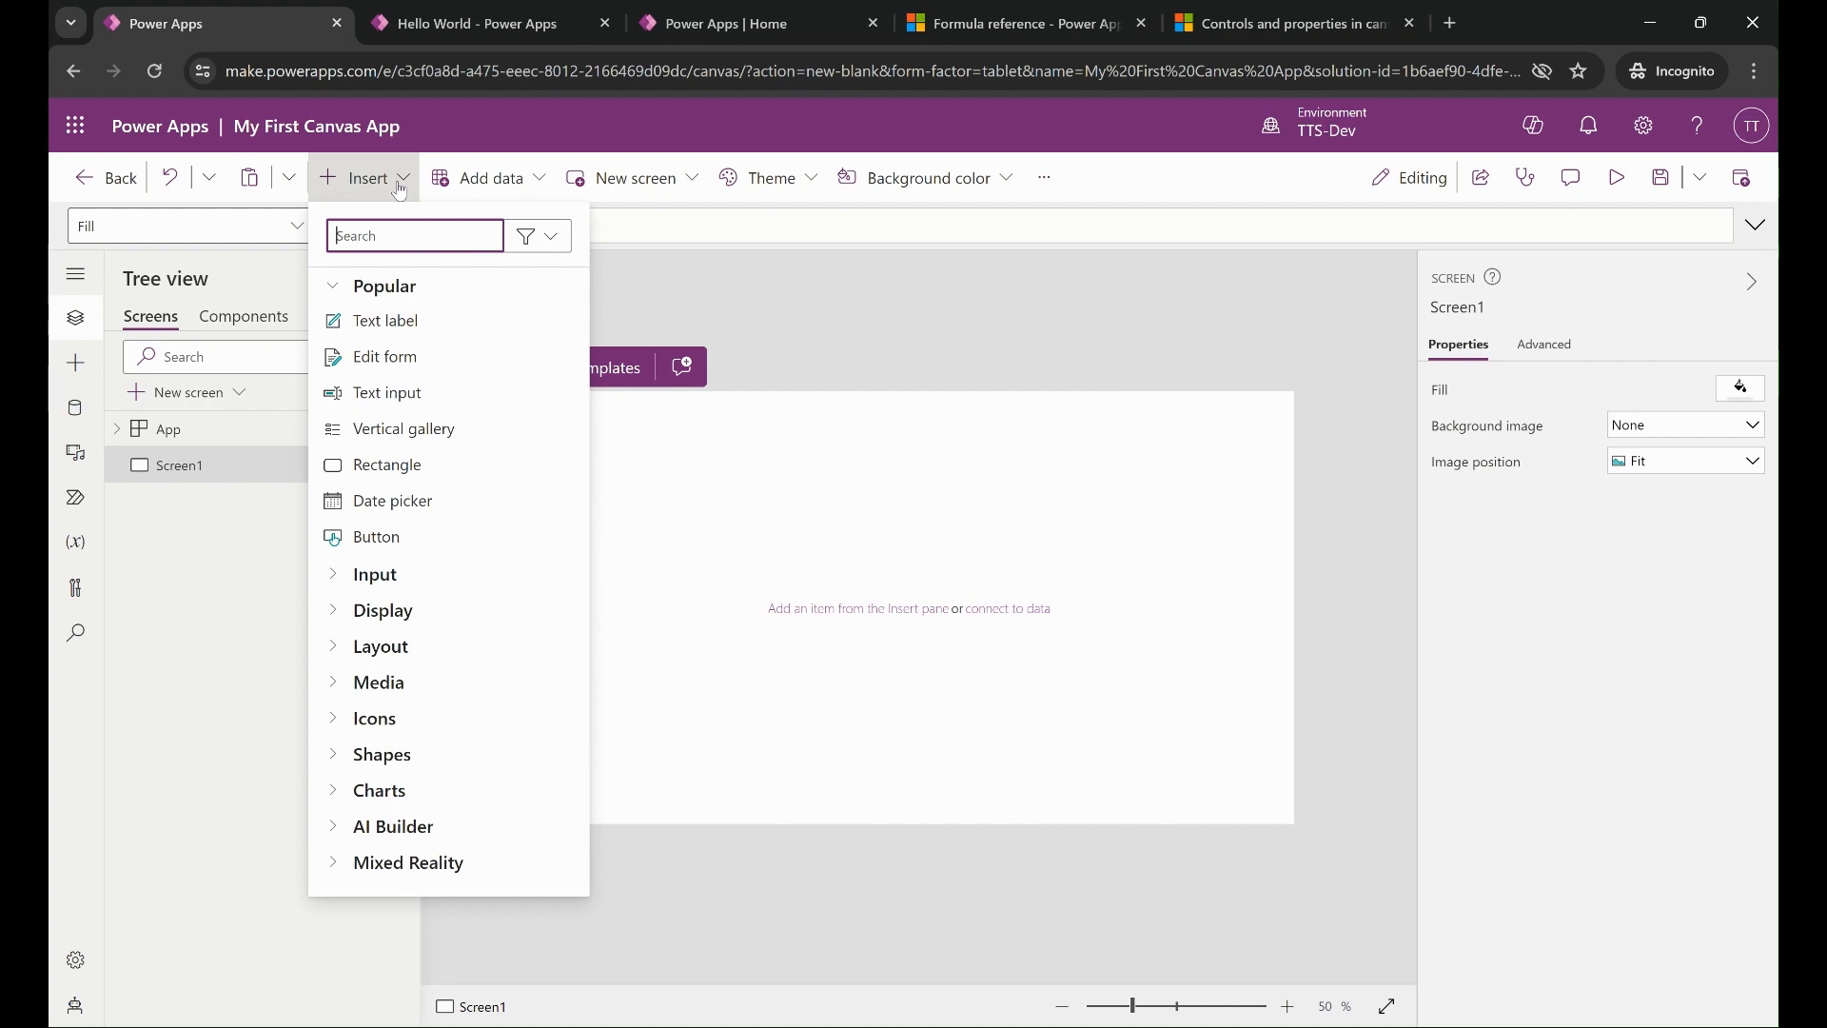
{"action": "left_click", "coordinate": [397, 324]}
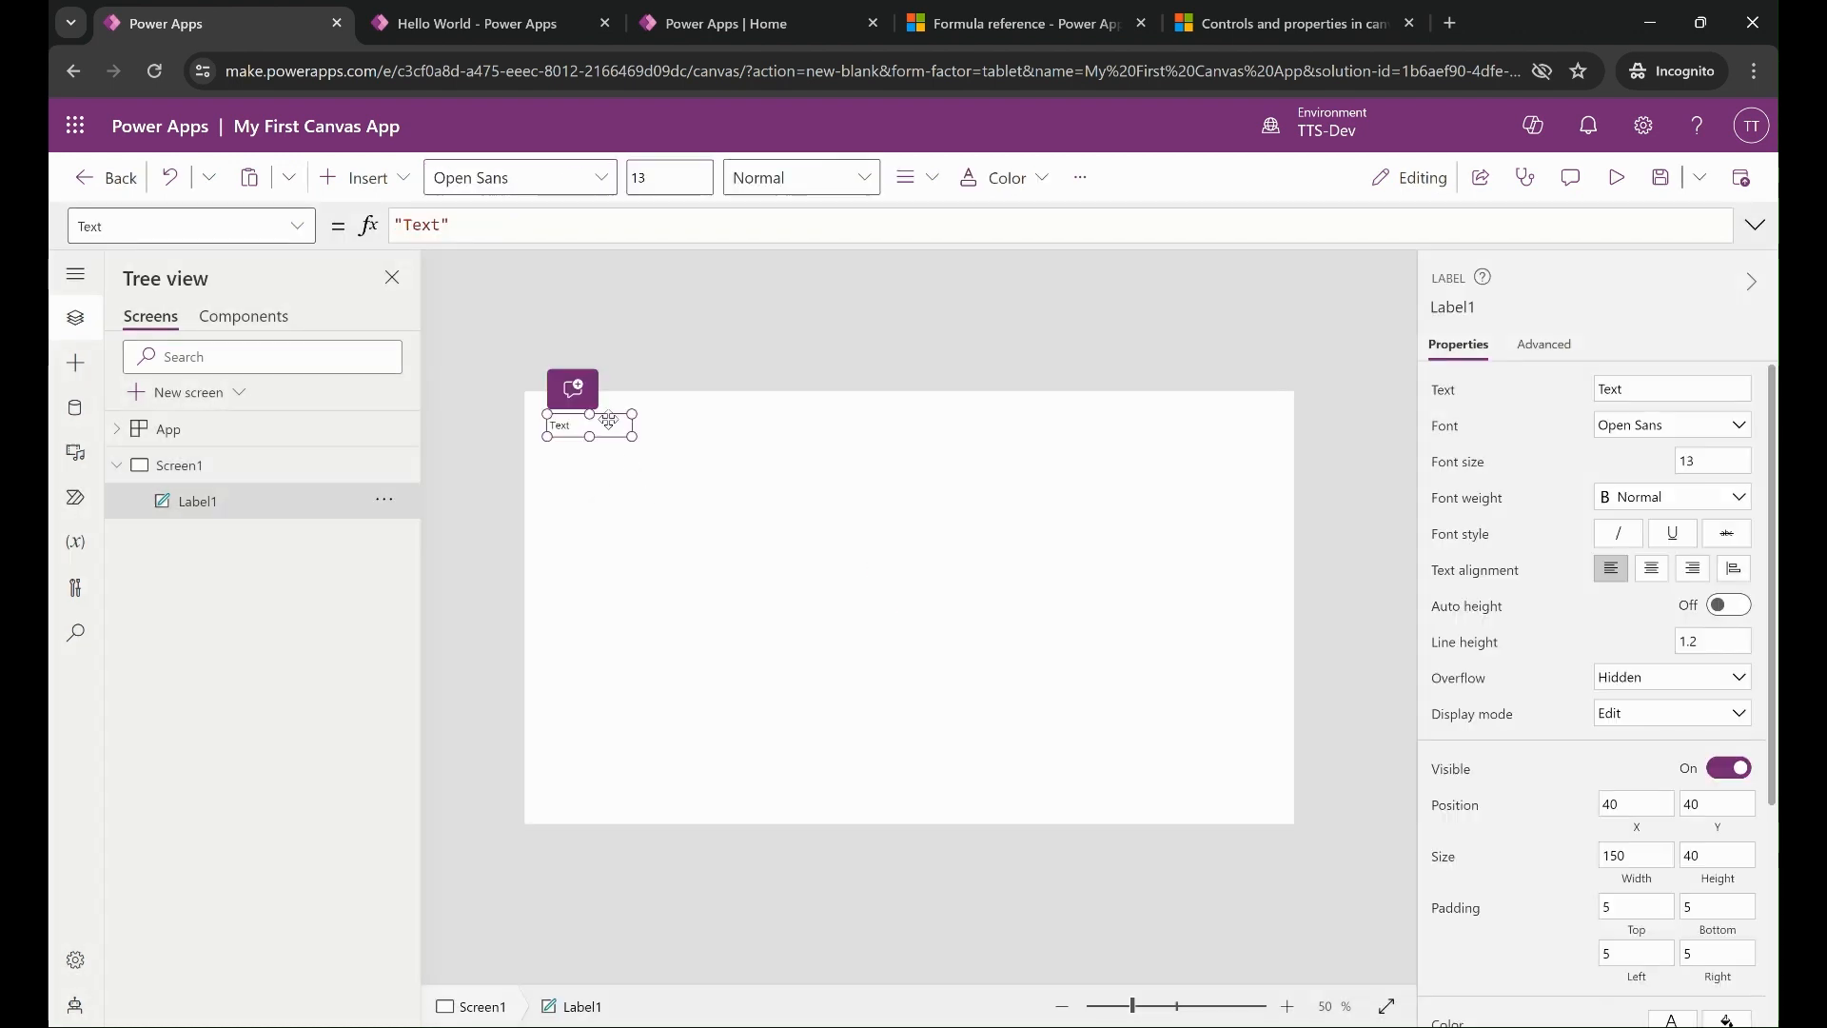
{"action": "left_click_drag", "start_coordinate": [606, 420], "coordinate": [560, 388]}
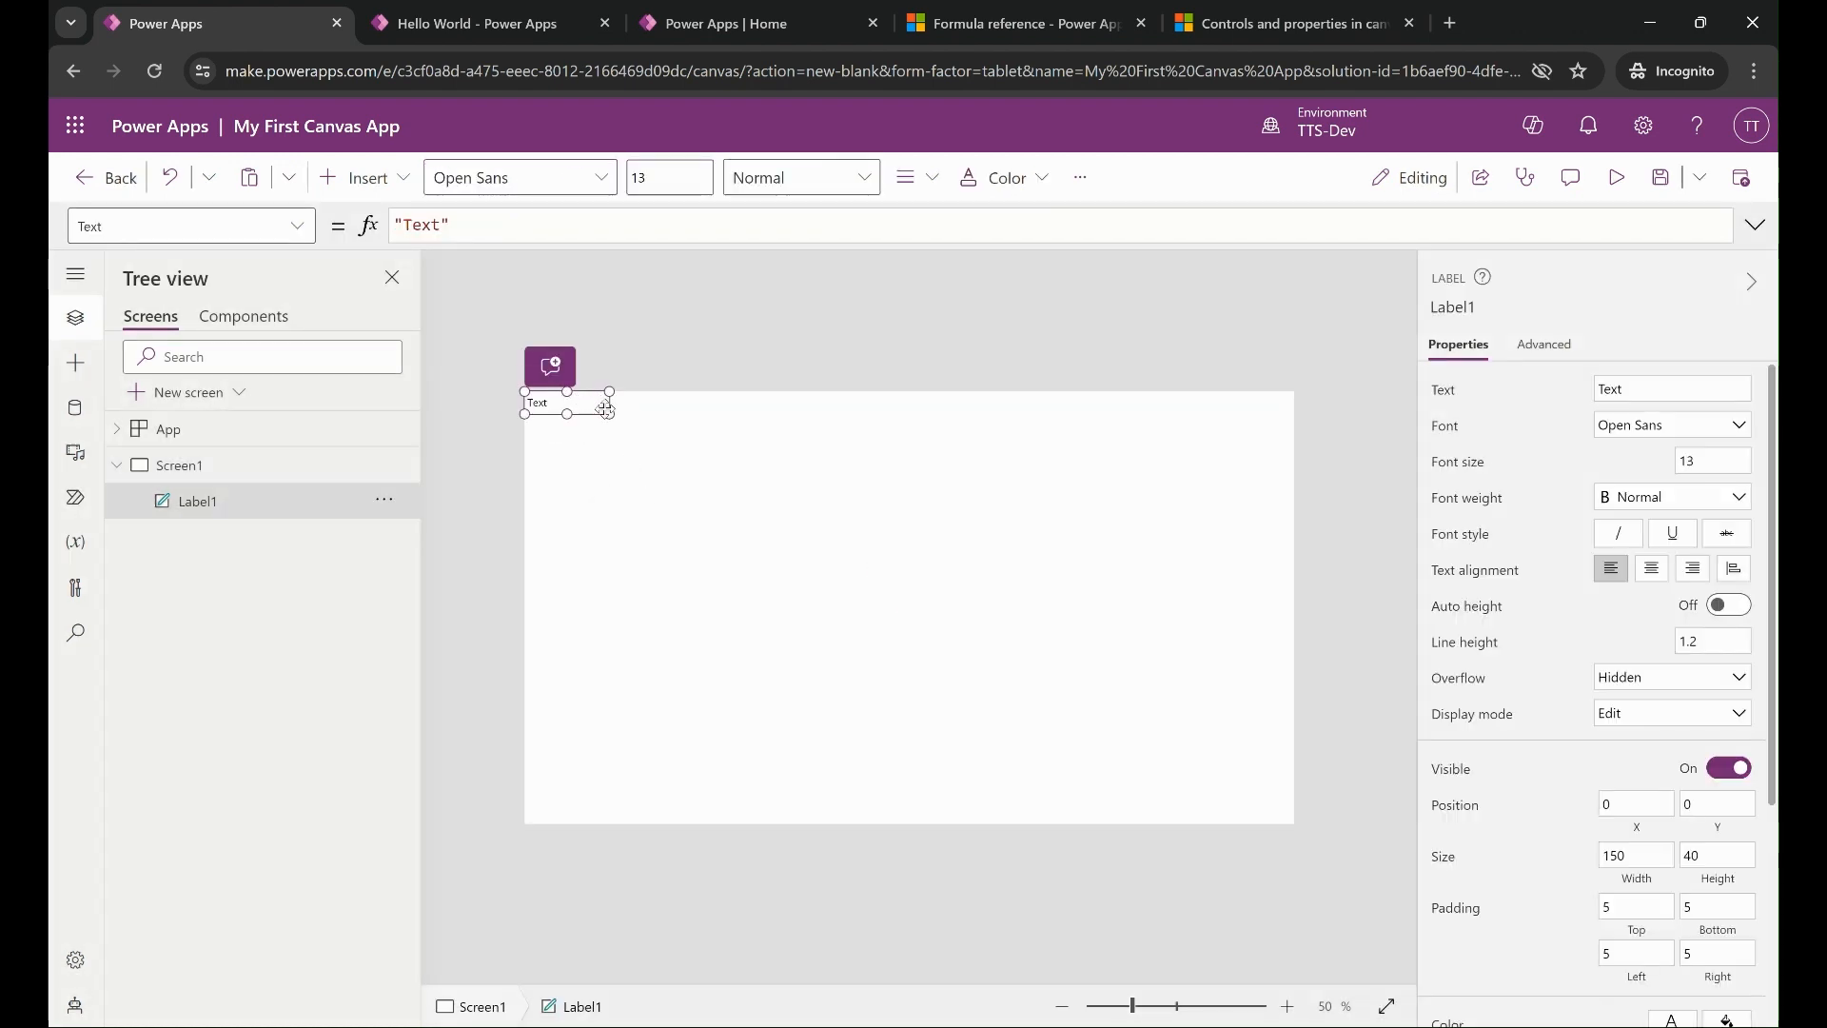
{"action": "left_click_drag", "start_coordinate": [608, 411], "coordinate": [1296, 420]}
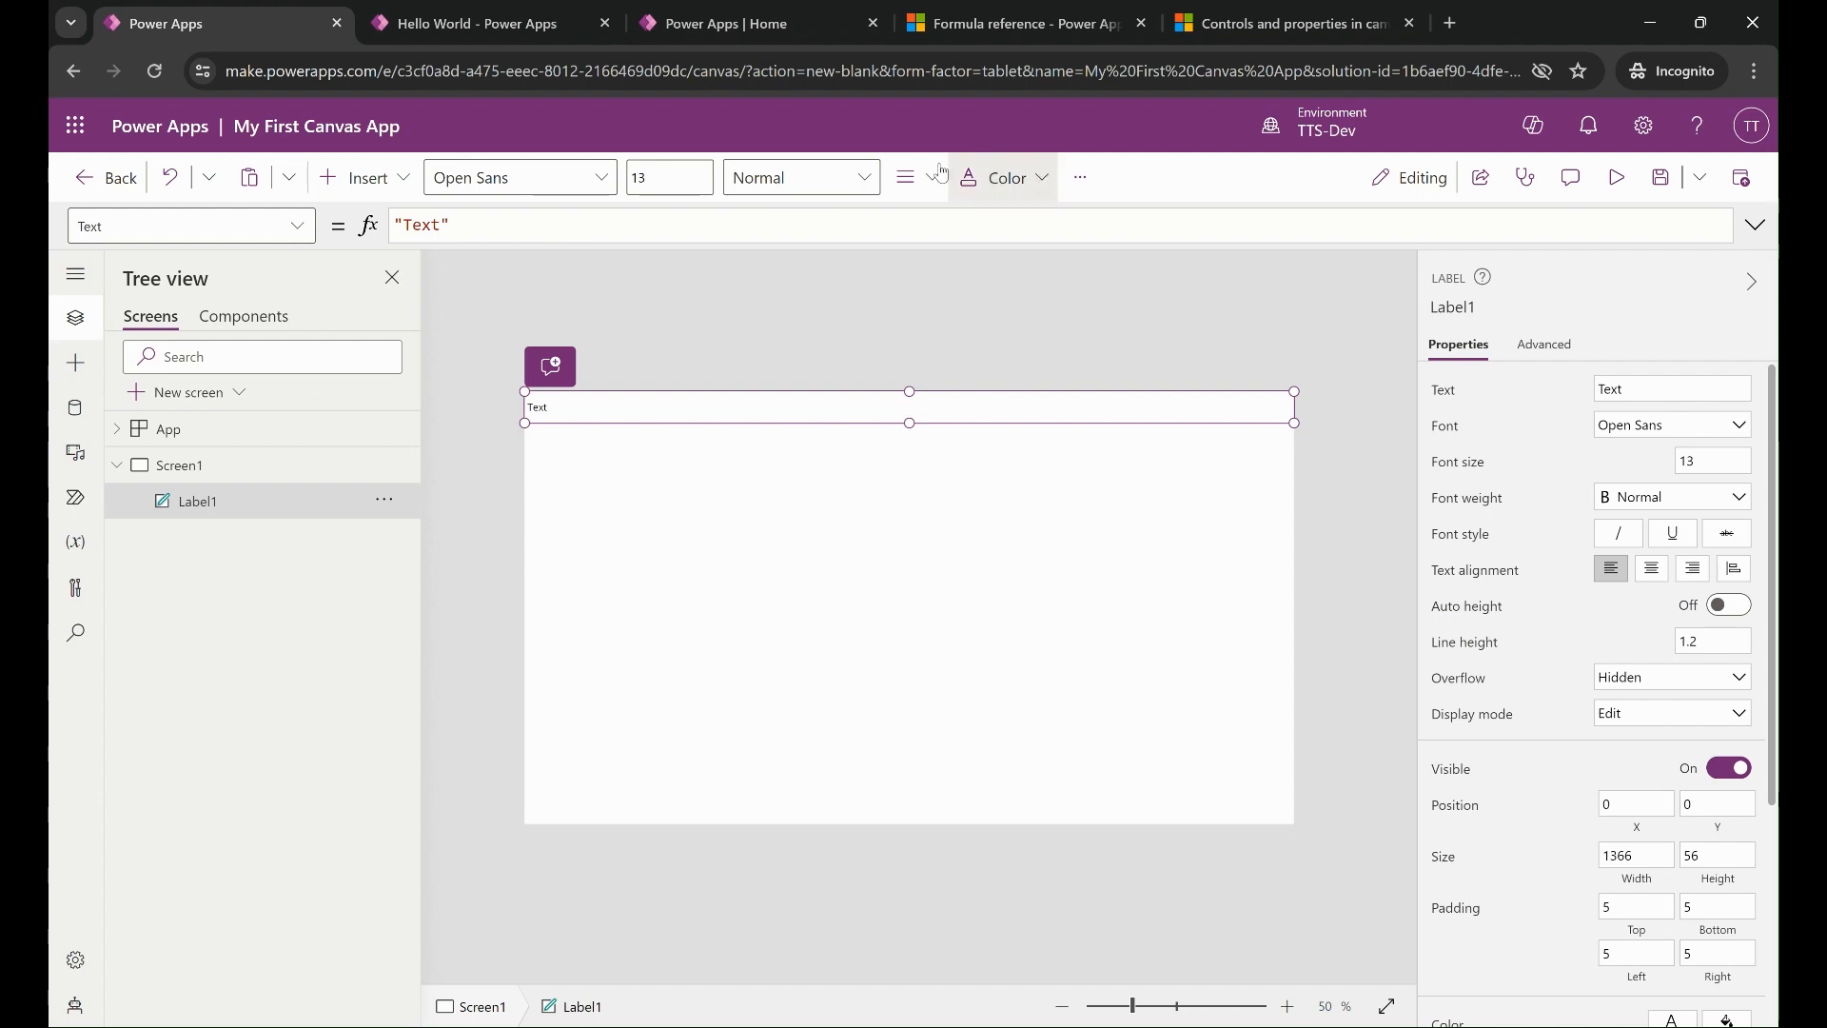
Format the label with a blue background, bold font weight and centred text.
{"action": "left_click", "coordinate": [1079, 184]}
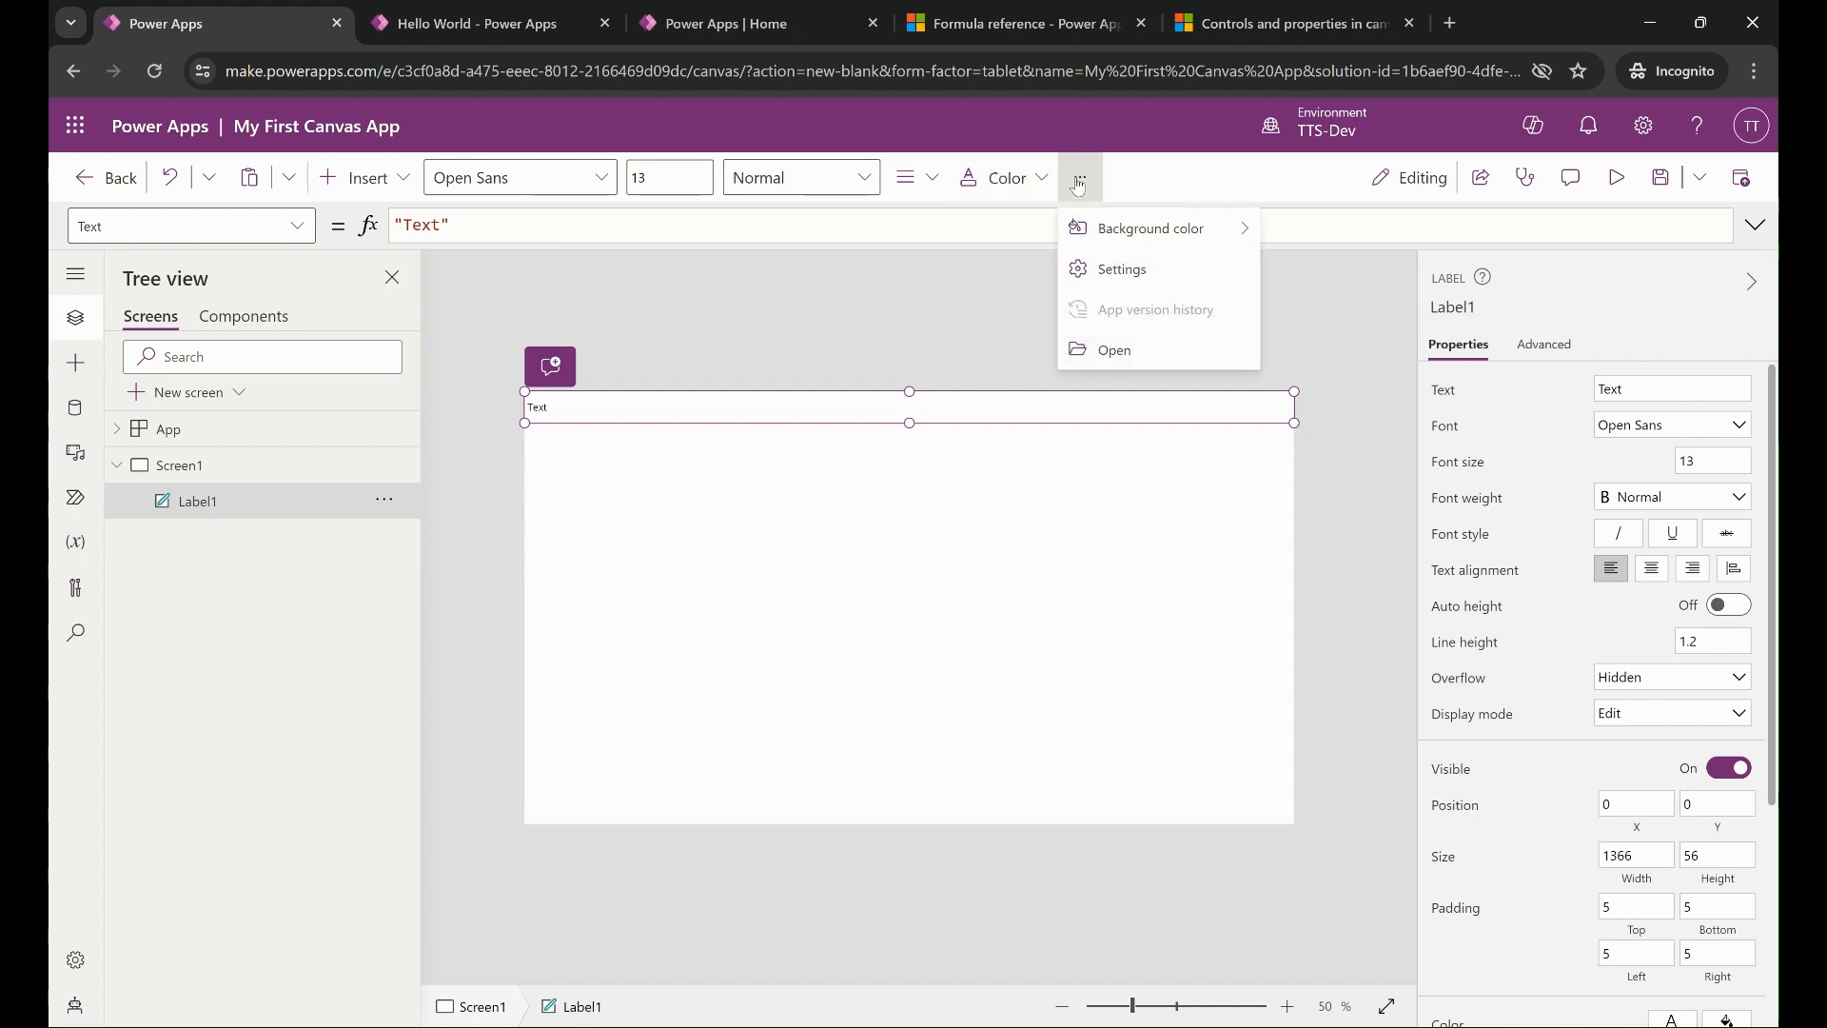
{"action": "mouse_move", "coordinate": [1132, 233]}
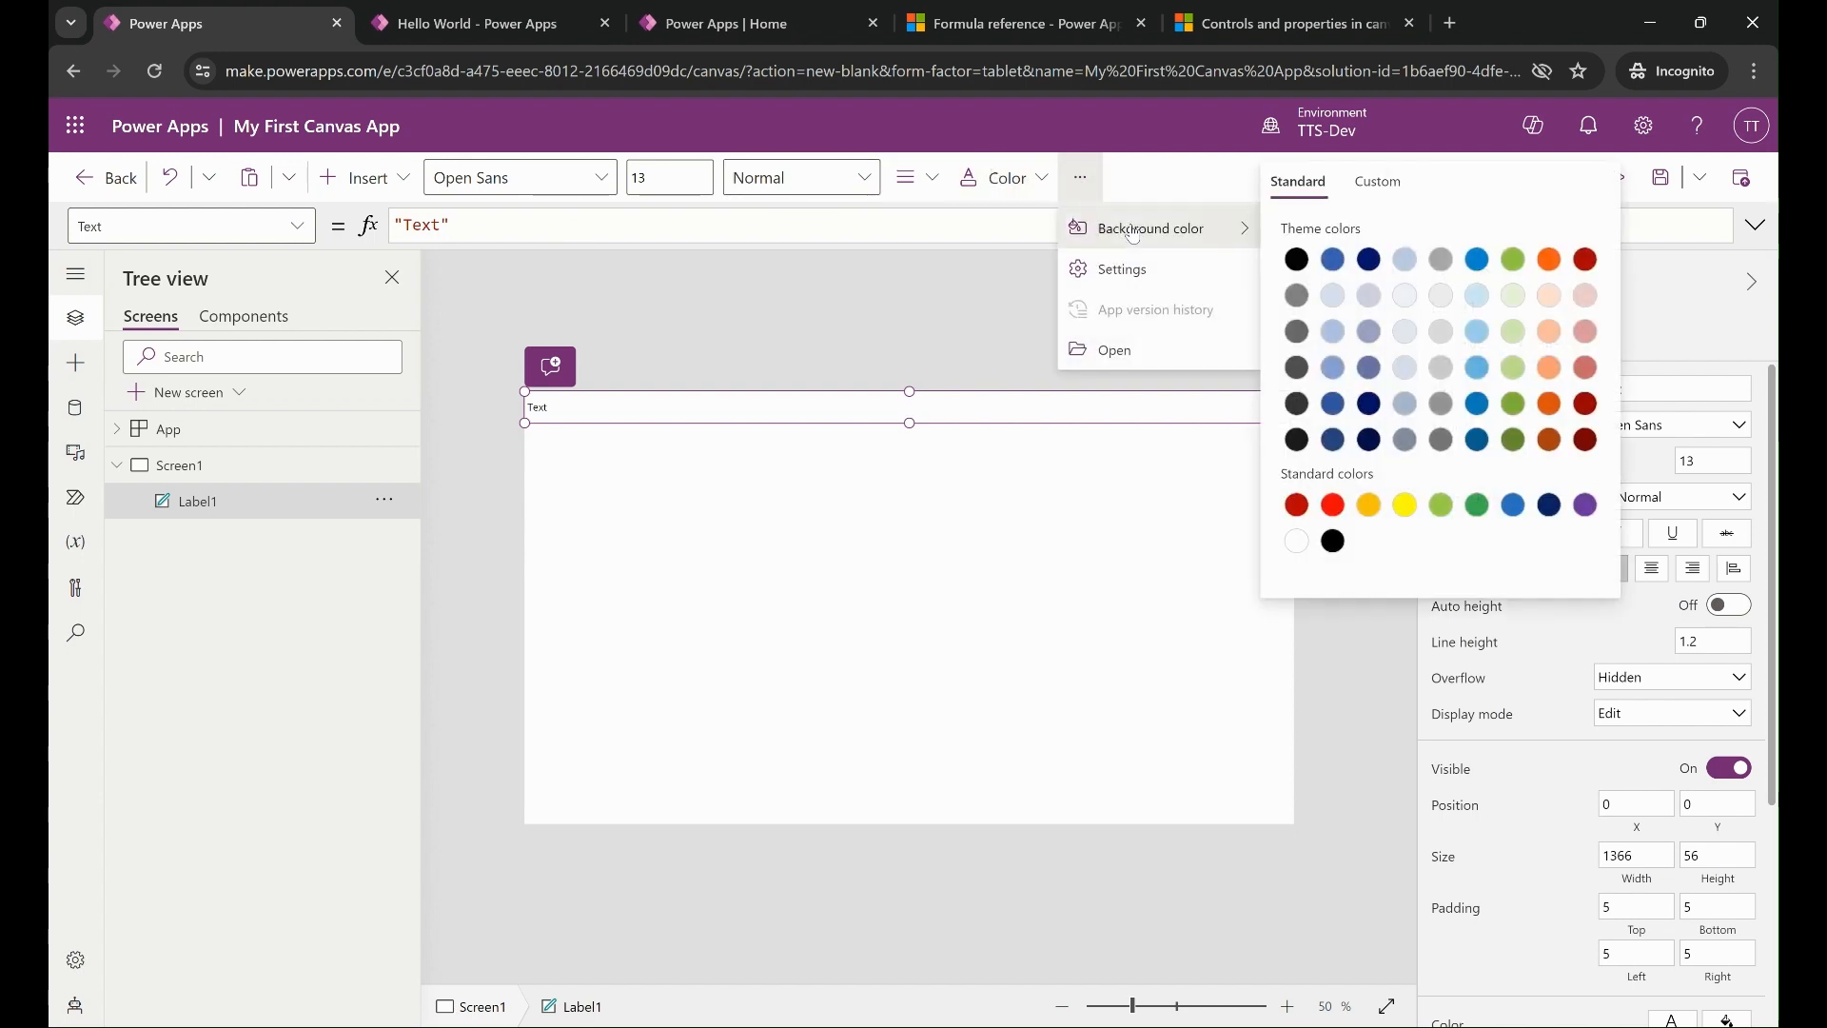
{"action": "left_click", "coordinate": [1477, 258]}
{"action": "left_click", "coordinate": [1032, 188]}
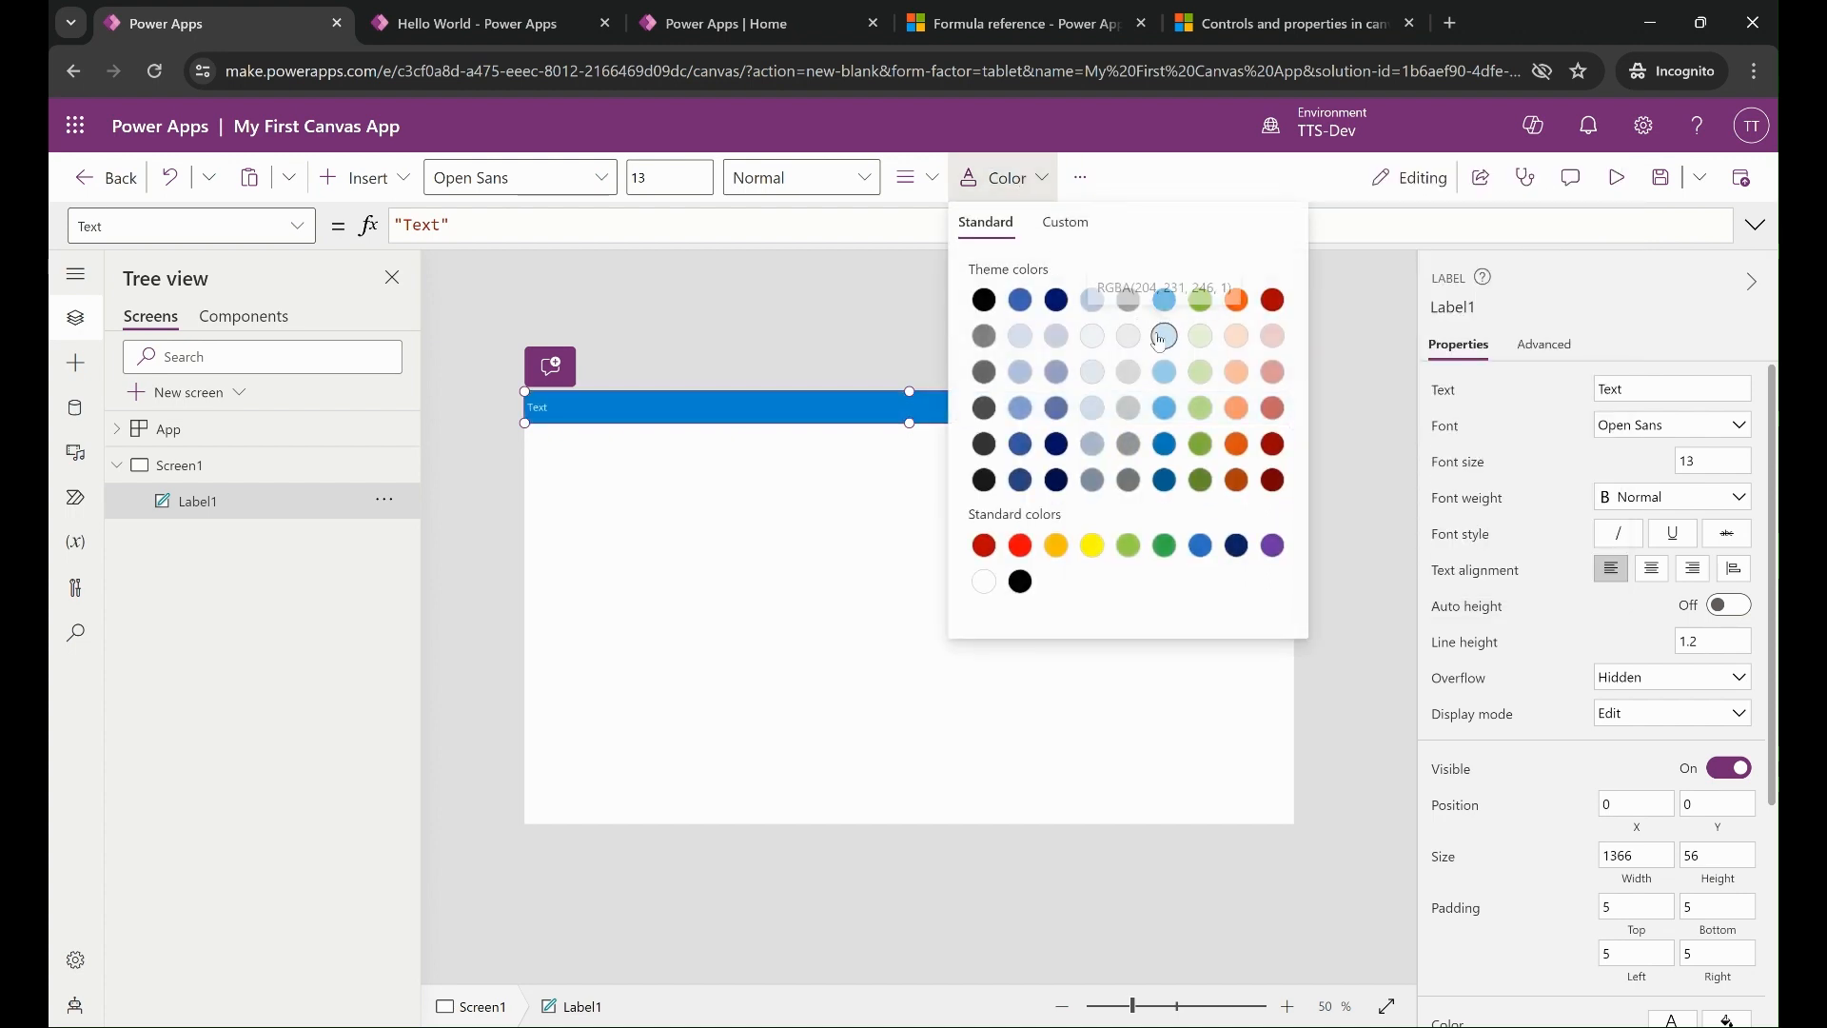
{"action": "left_click", "coordinate": [866, 184]}
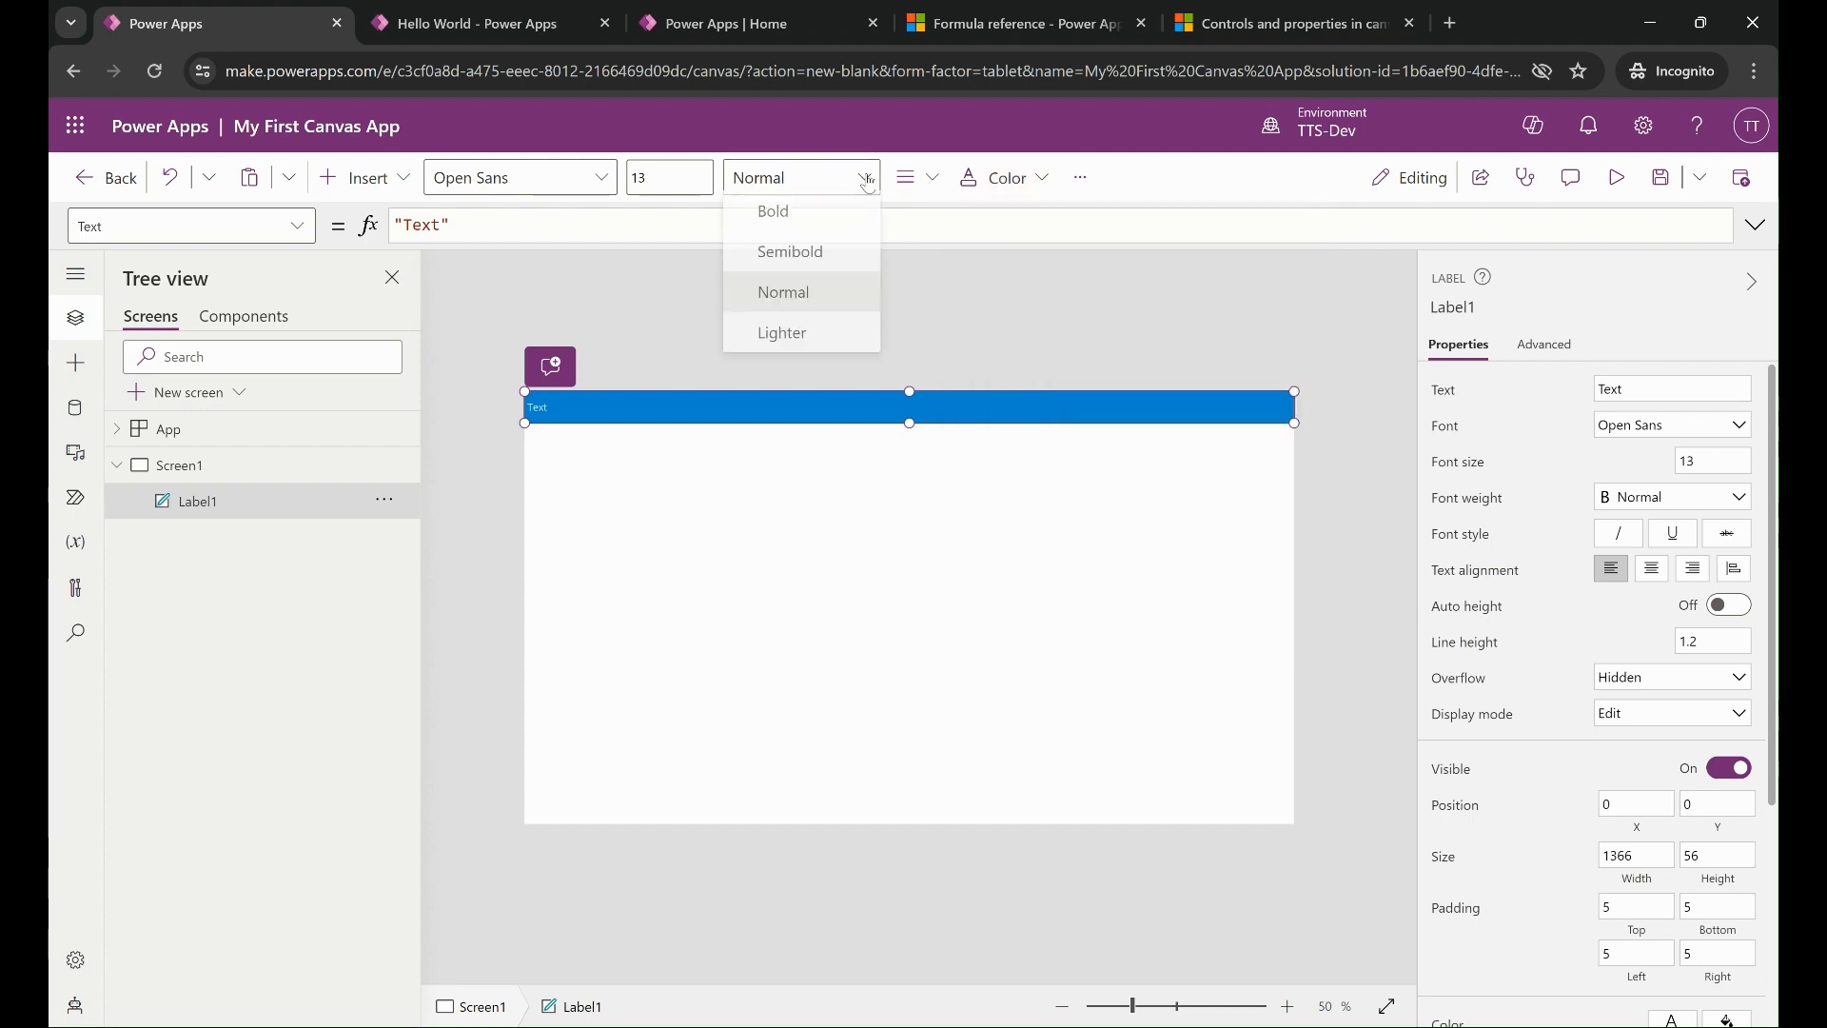
{"action": "left_click", "coordinate": [815, 213]}
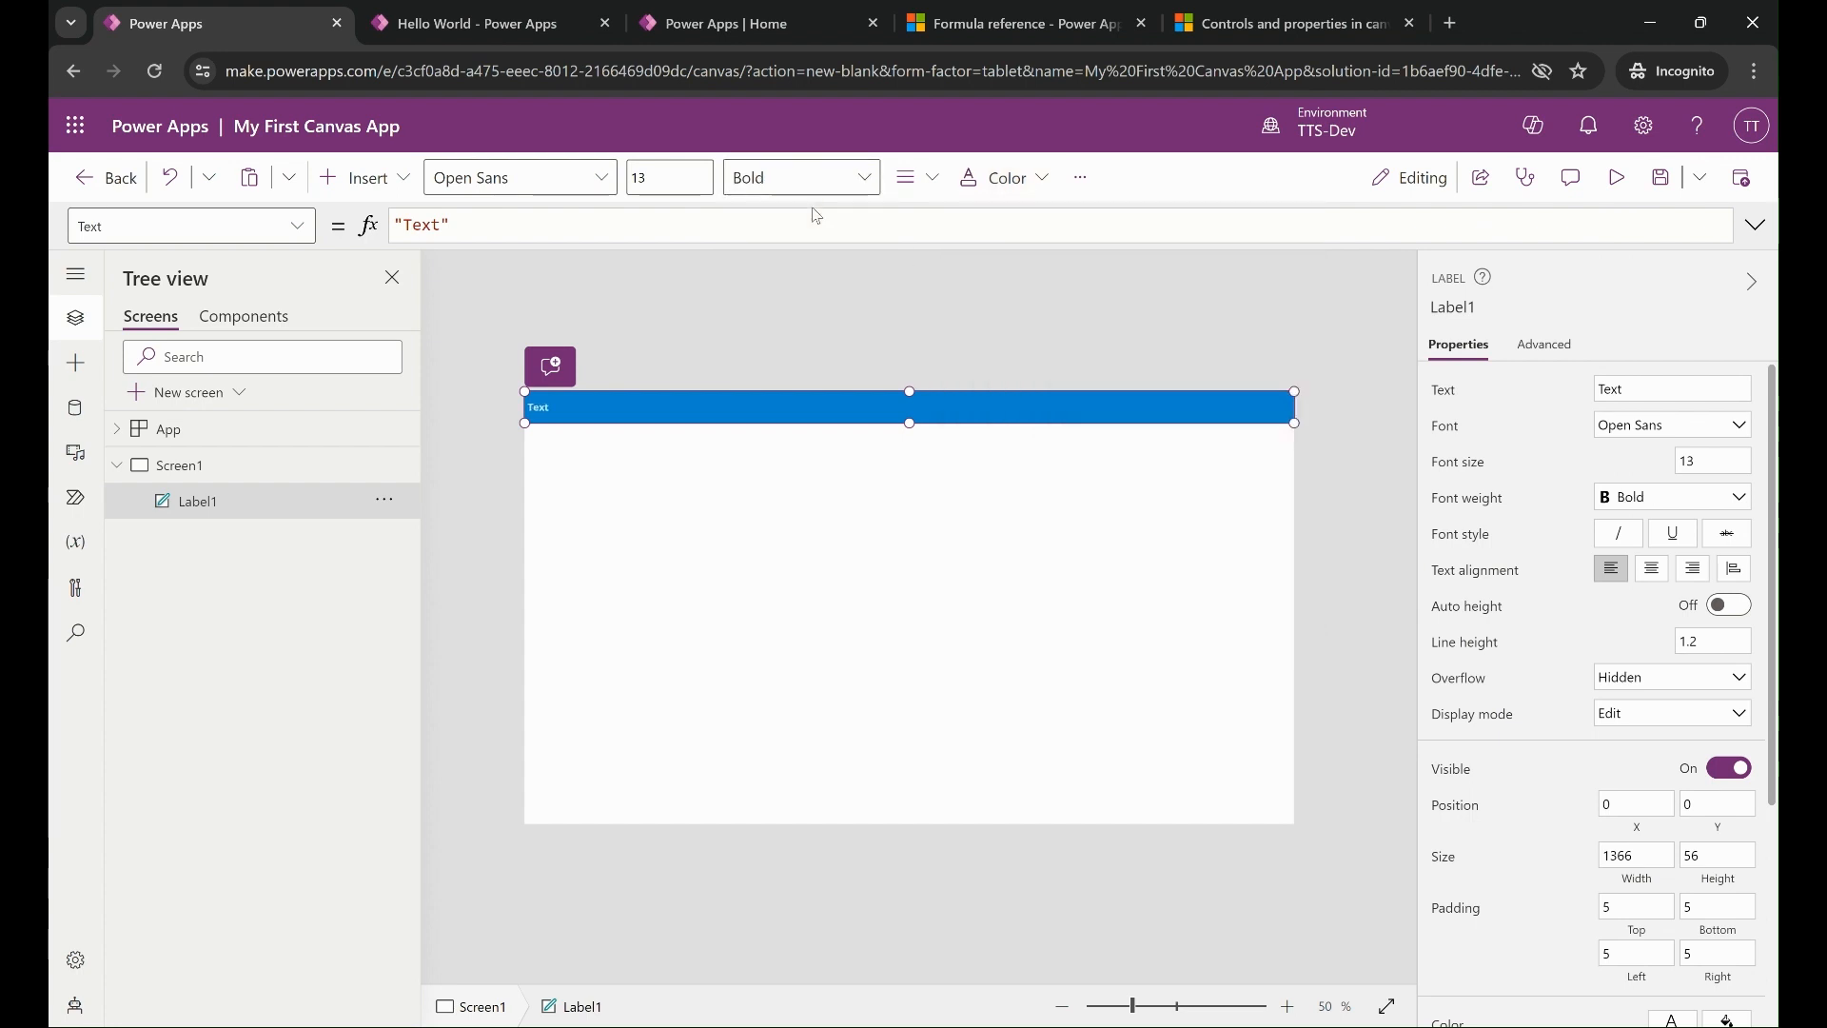
{"action": "left_click", "coordinate": [919, 181]}
{"action": "left_click", "coordinate": [946, 269]}
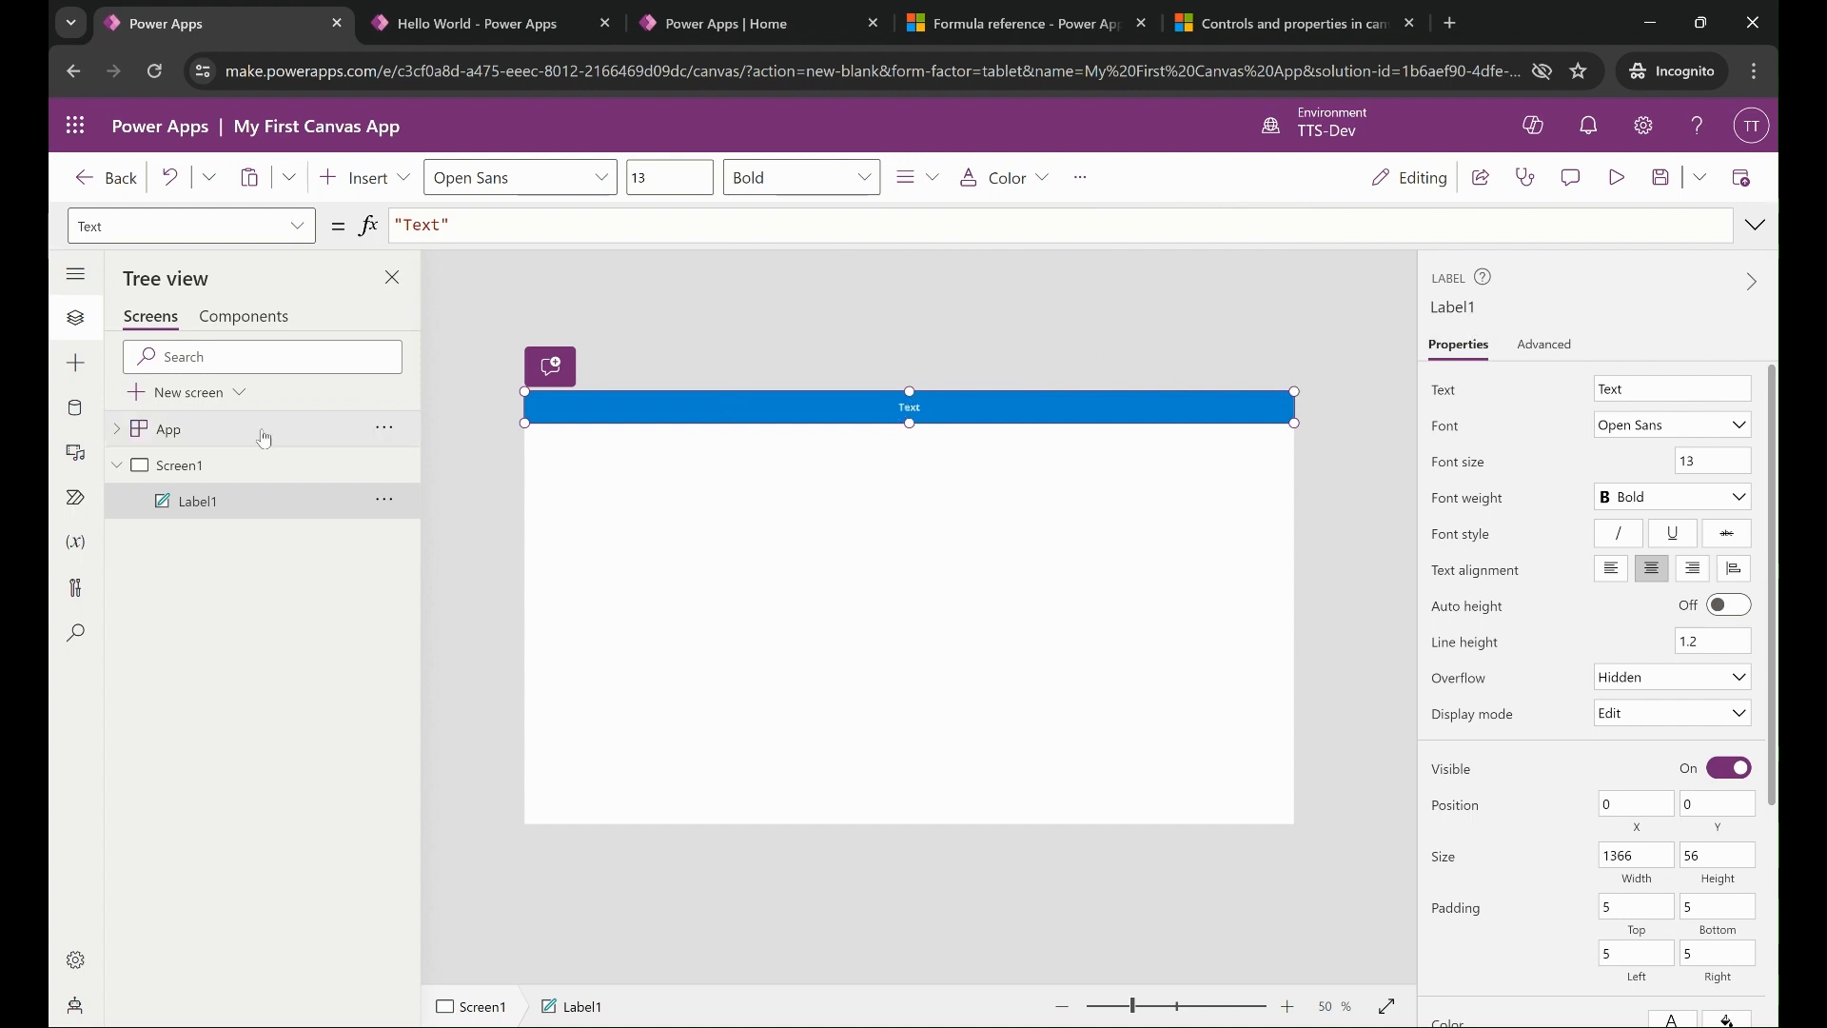
Rename the header label on Screen1 as lblScreen1Title.
{"action": "left_click", "coordinate": [224, 464]}
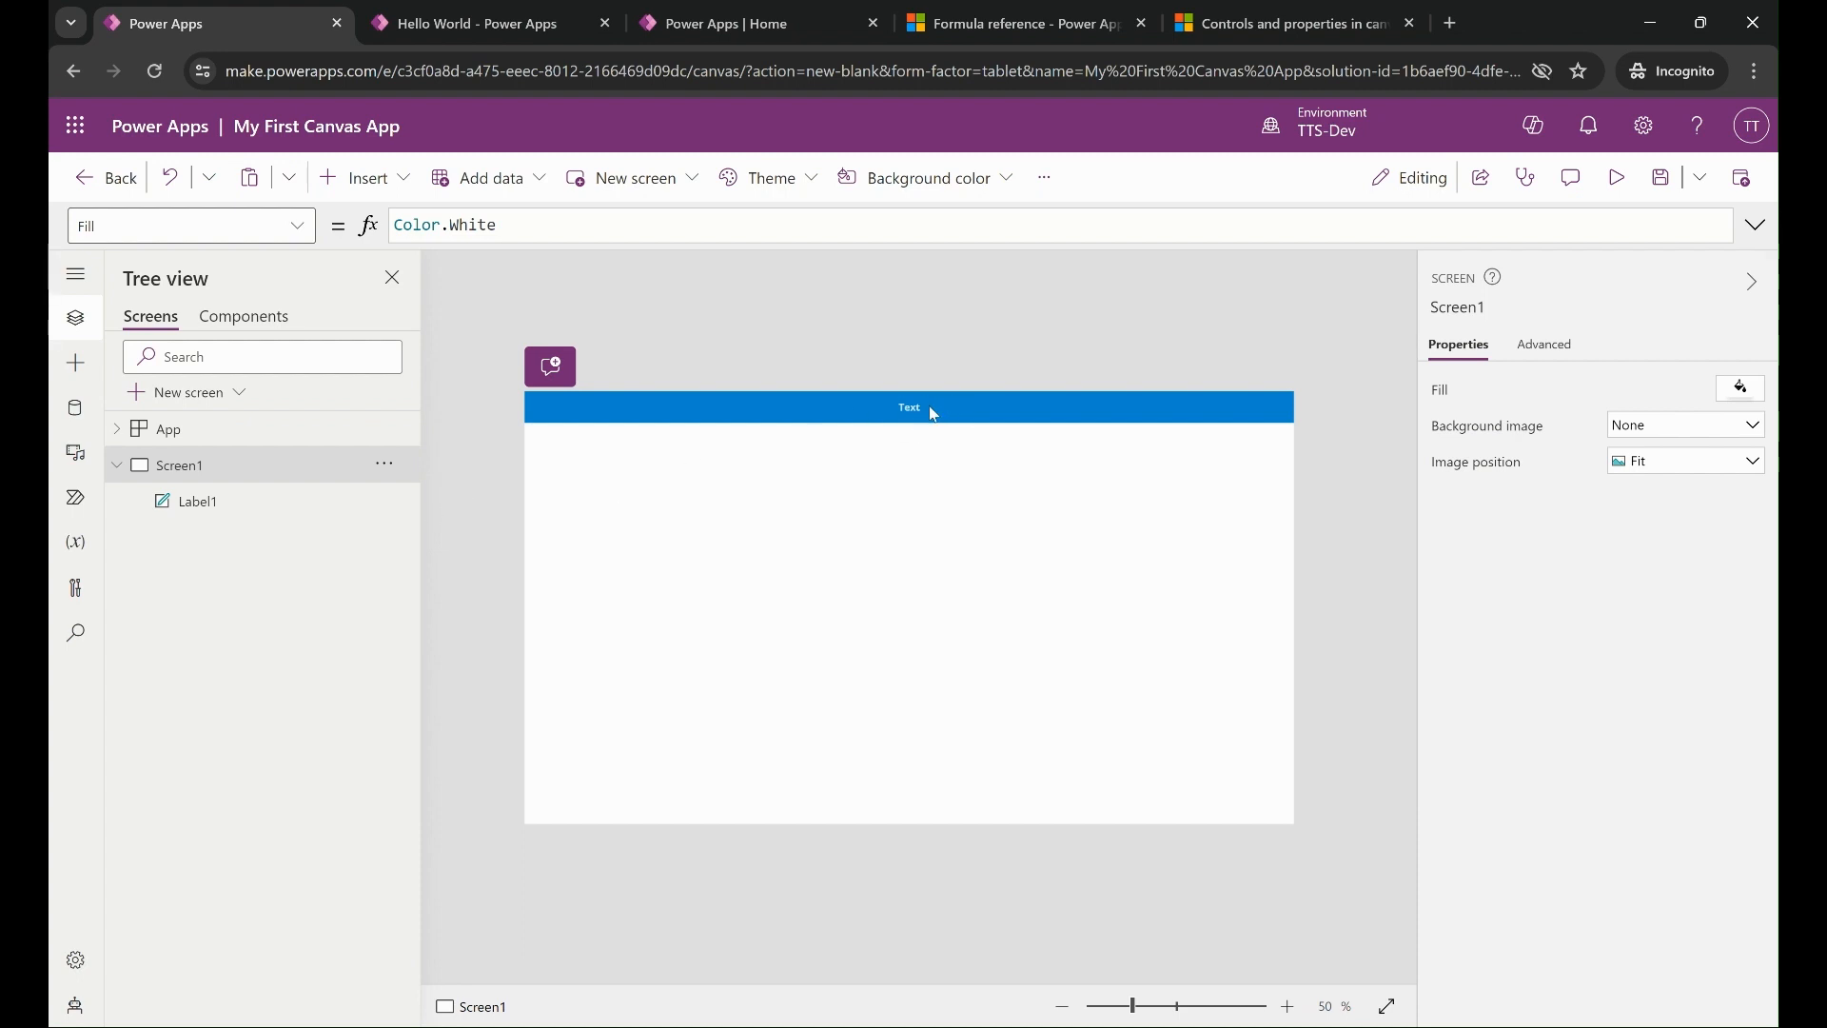
{"action": "left_click", "coordinate": [929, 405]}
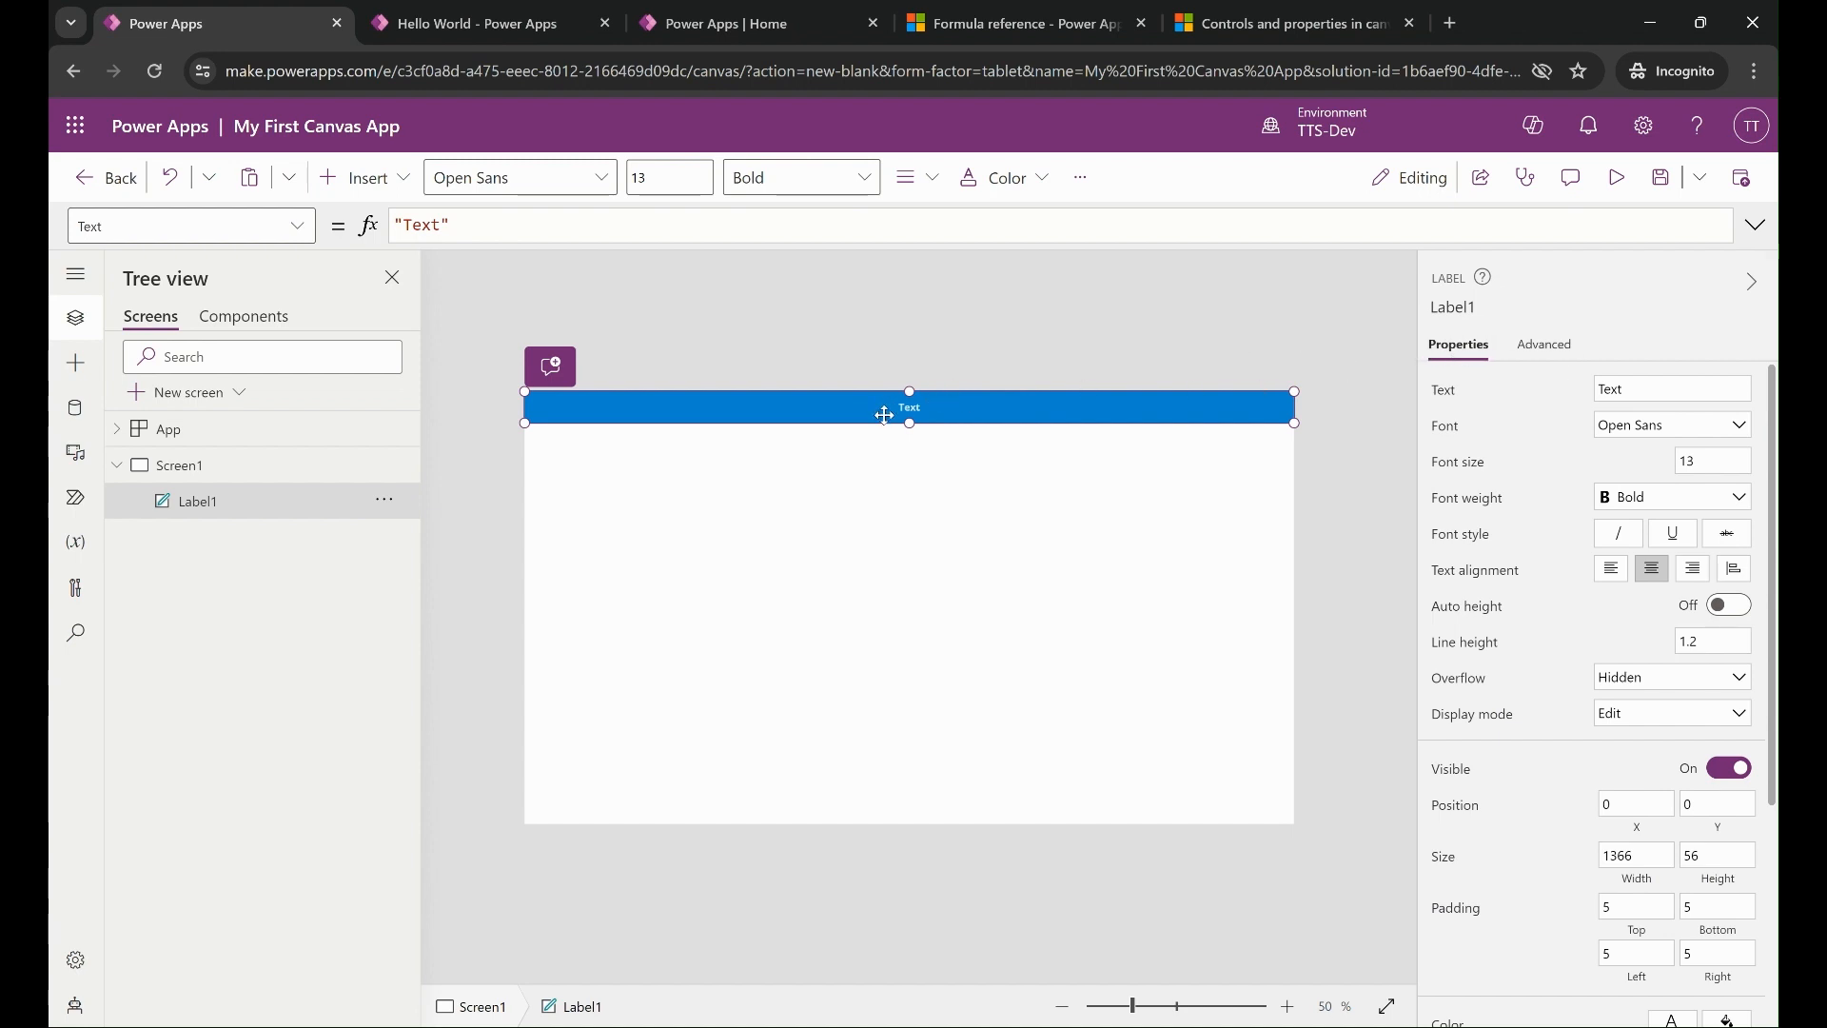
{"action": "double_click", "coordinate": [213, 504]}
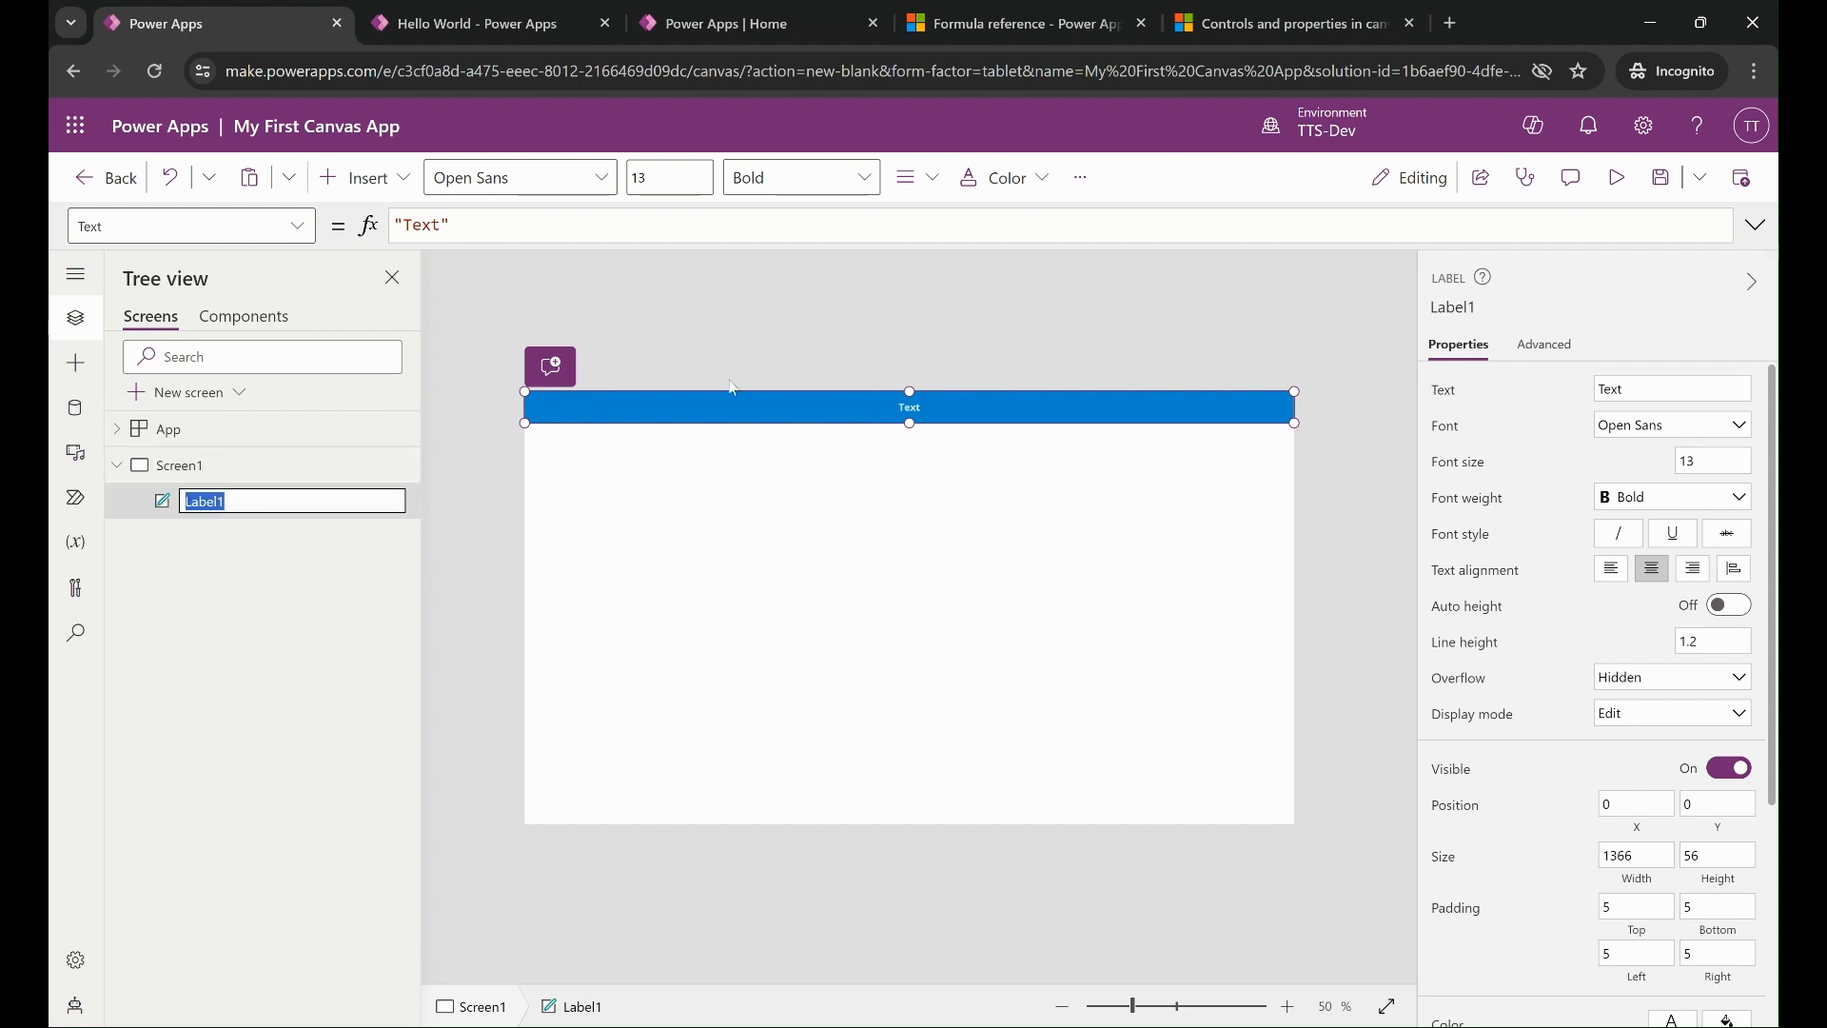
{"action": "left_click", "coordinate": [772, 340]}
{"action": "left_click_drag", "start_coordinate": [1430, 308], "coordinate": [1477, 309]}
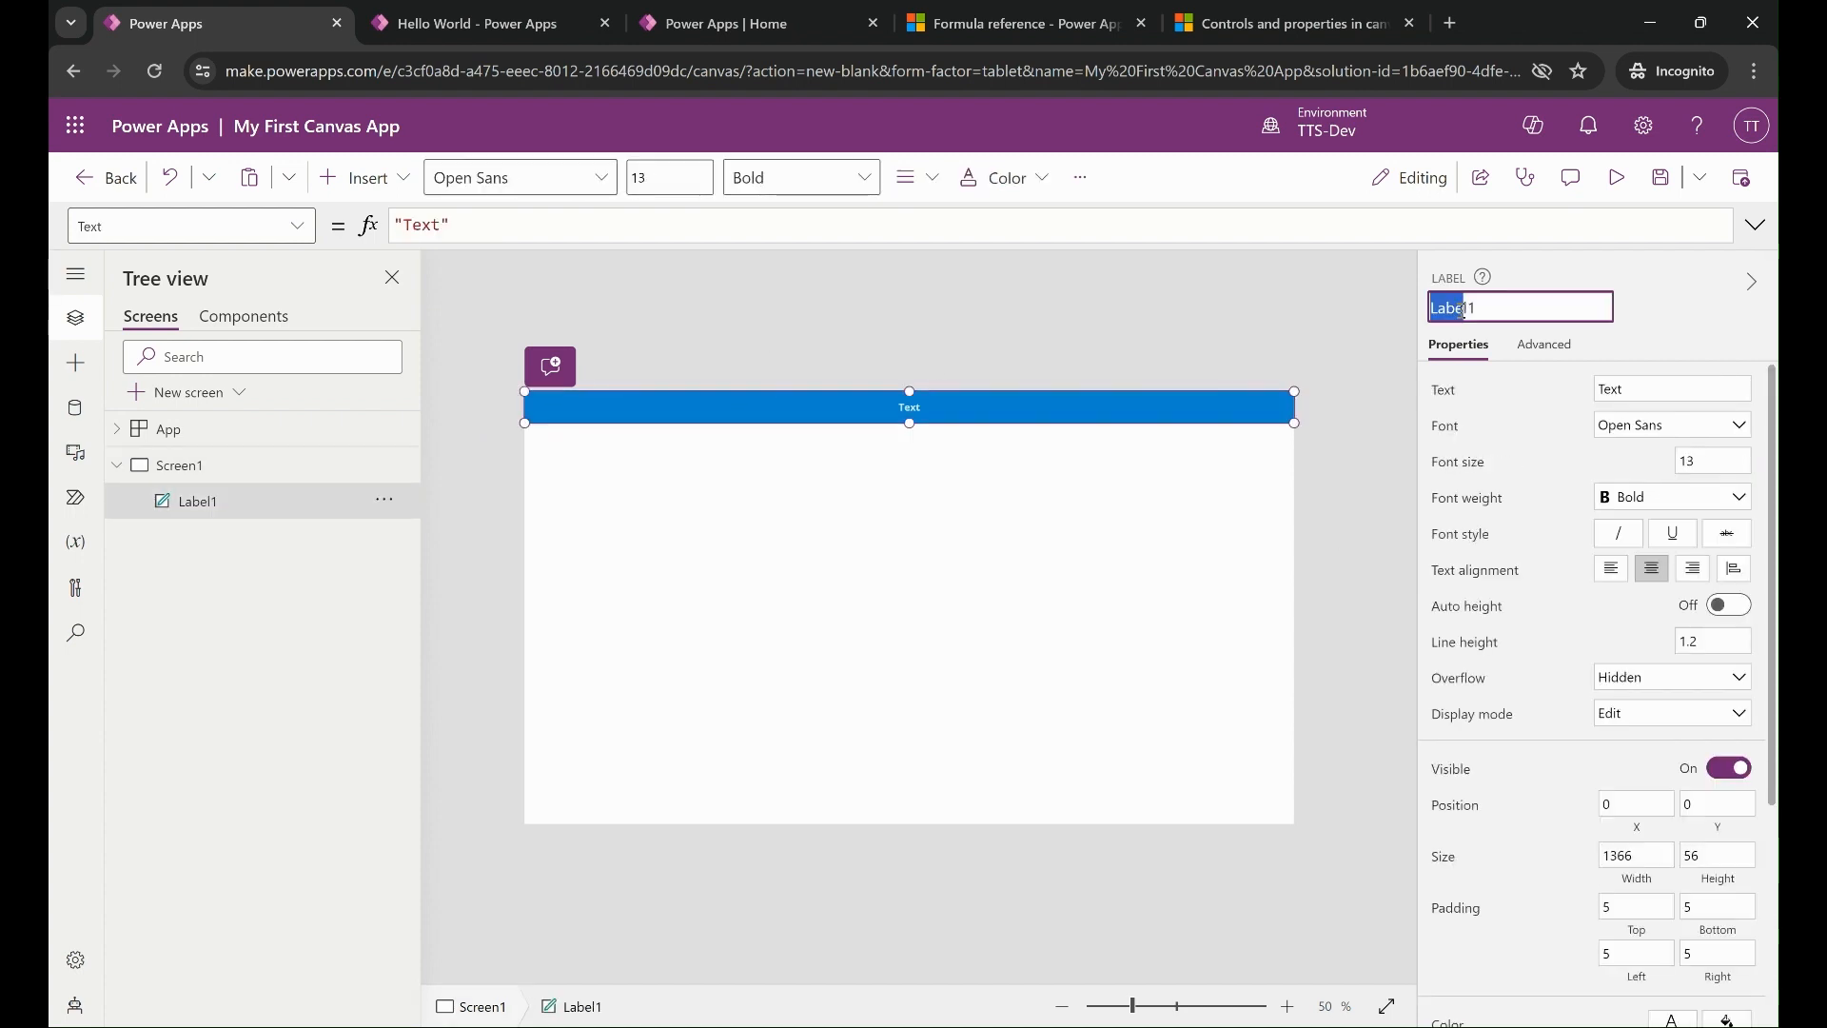
{"action": "type", "text": "lblScreen1Title"}
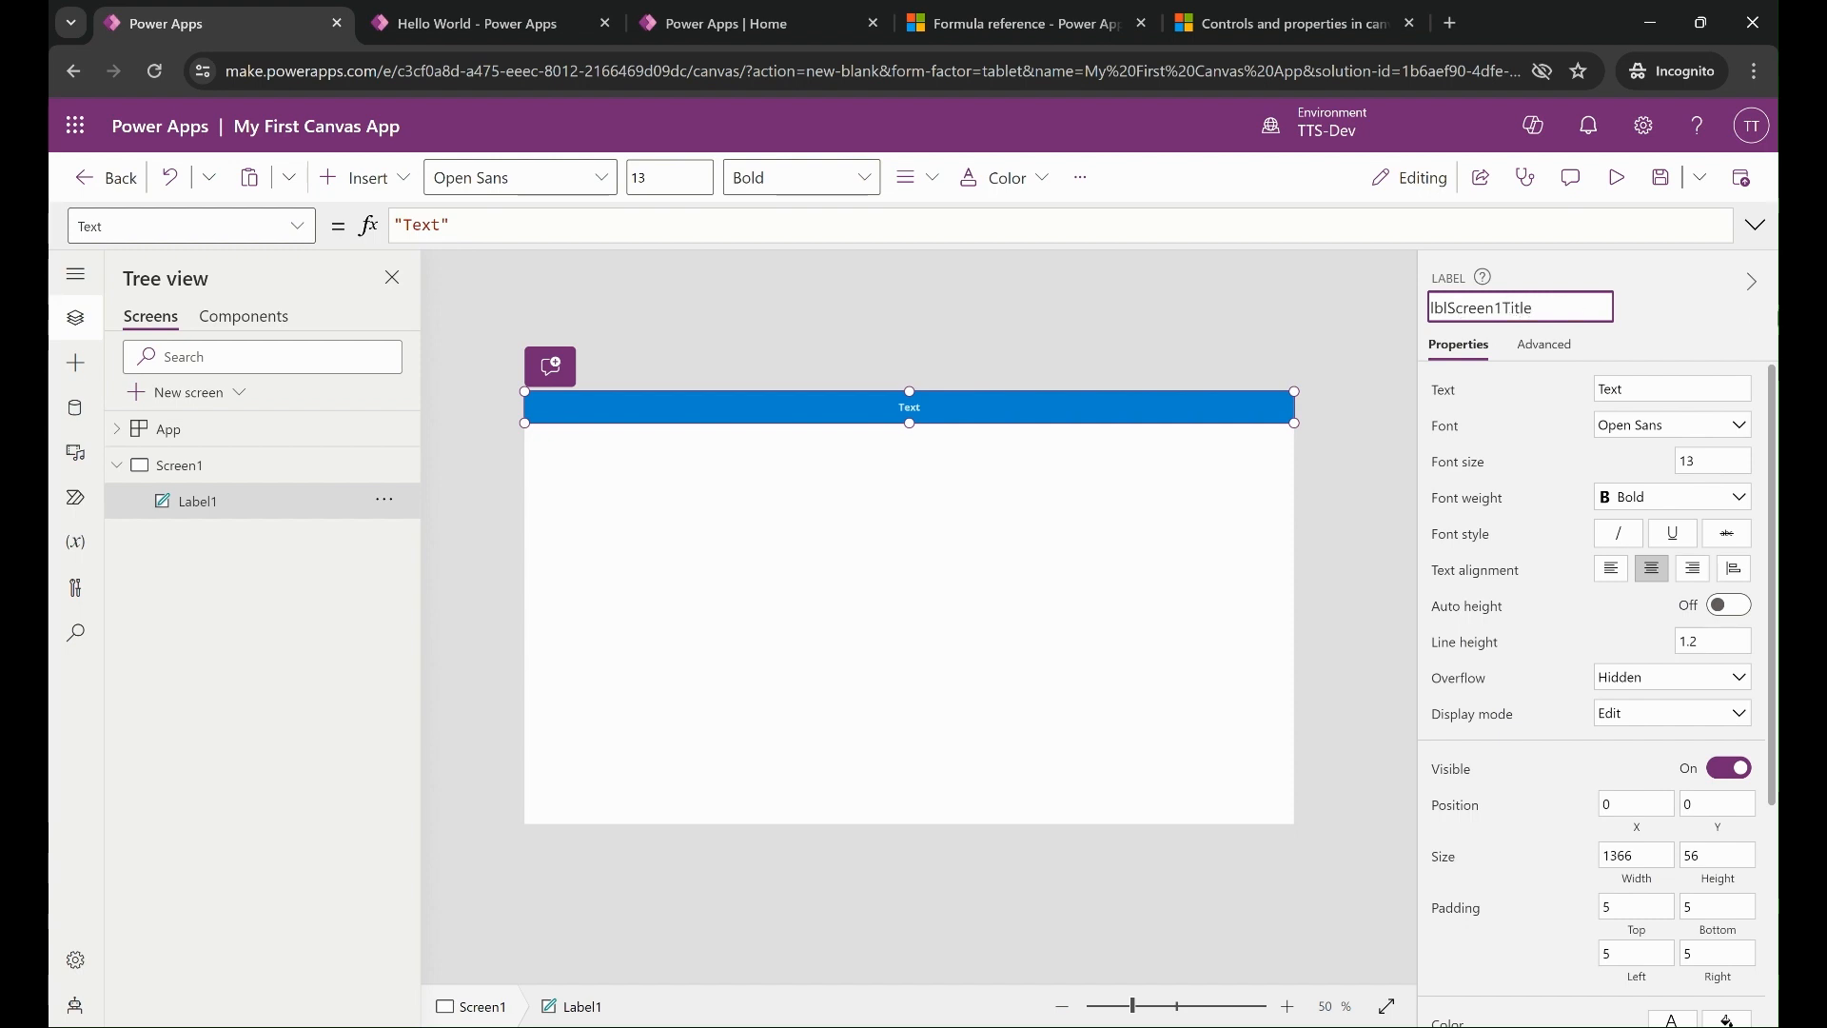
{"action": "key", "text": "Return"}
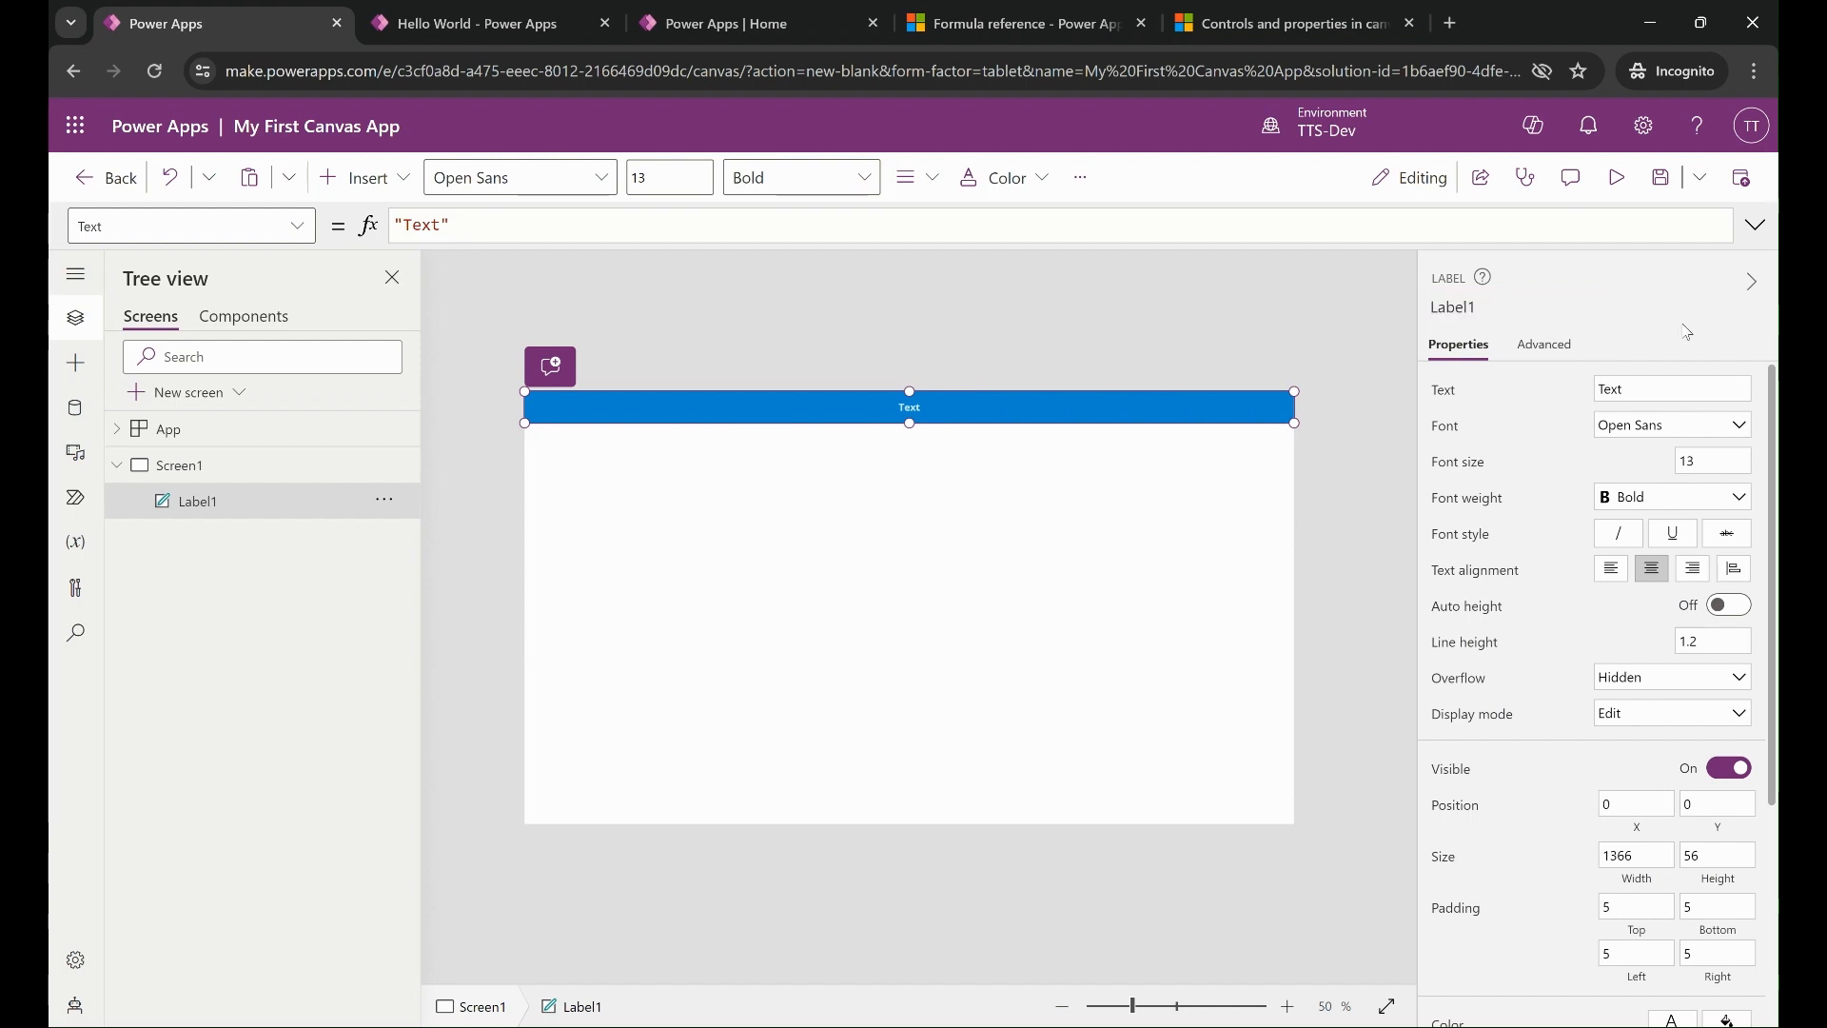
Set the header label's text to "Screen 1" and its font size to 30.
{"action": "left_click", "coordinate": [1623, 389]}
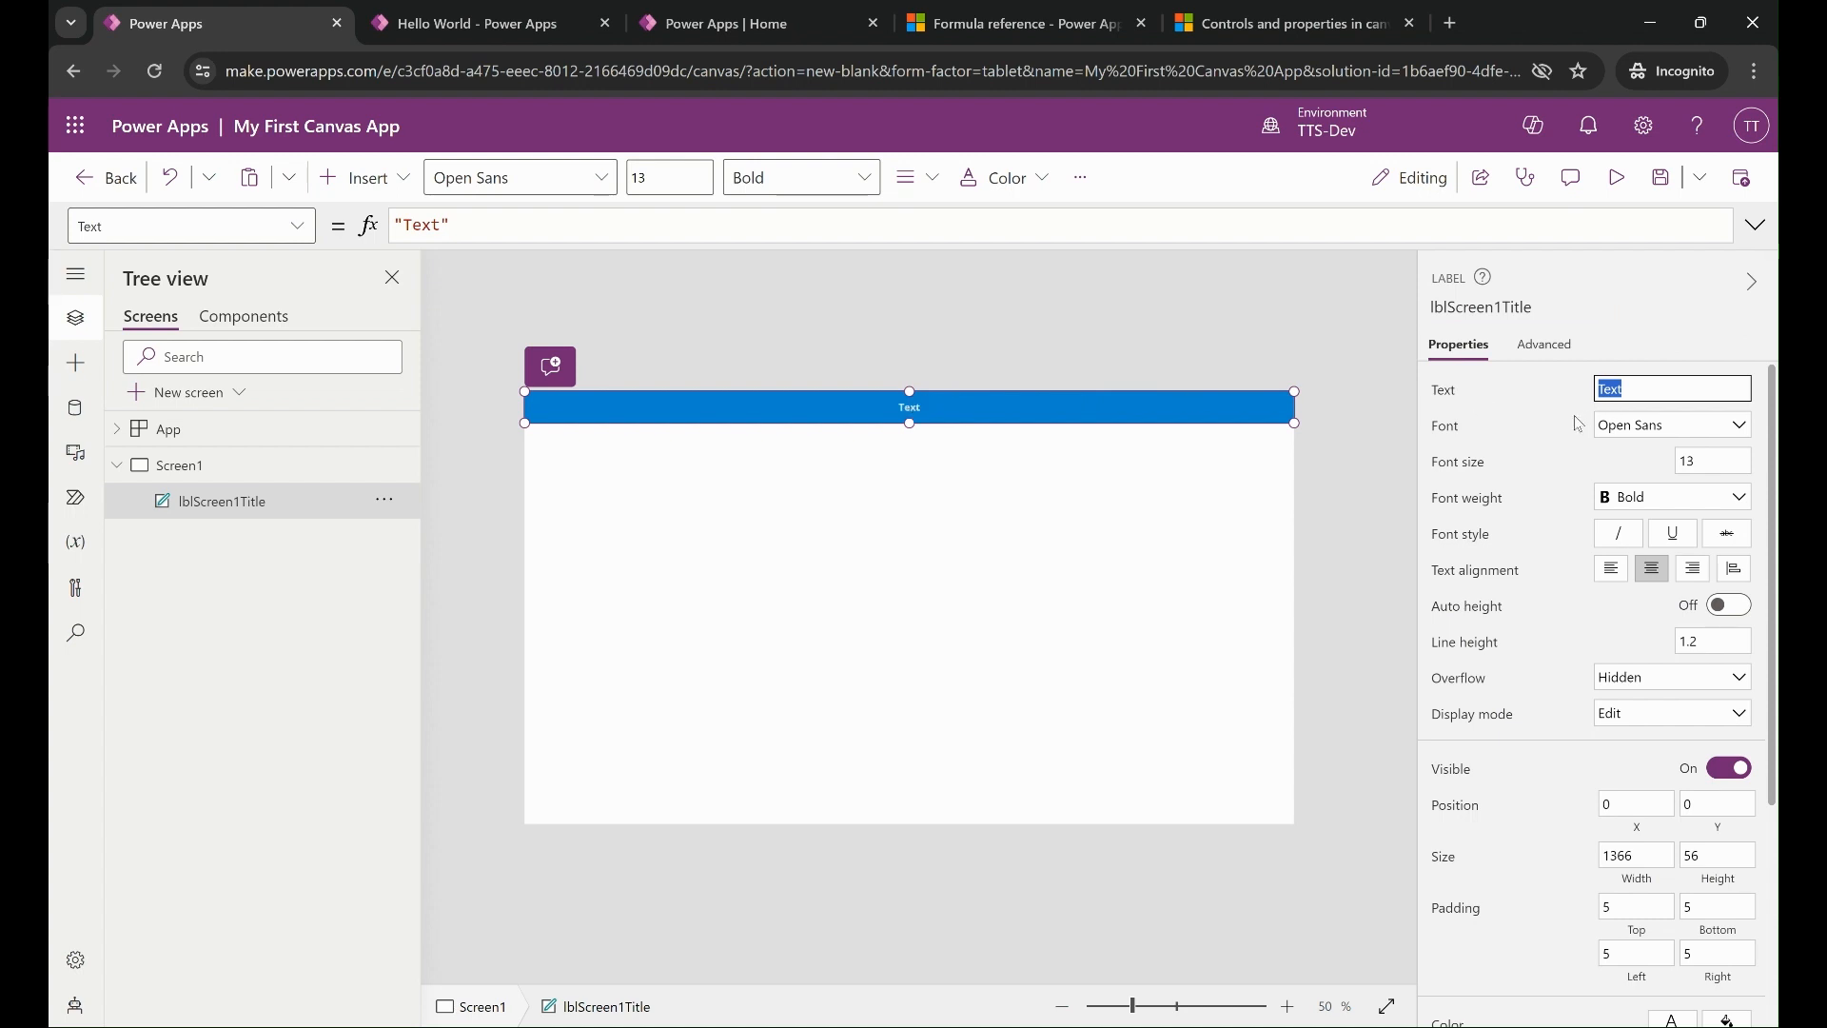
{"action": "type", "text": "Screen 1"}
{"action": "left_click", "coordinate": [1329, 333]}
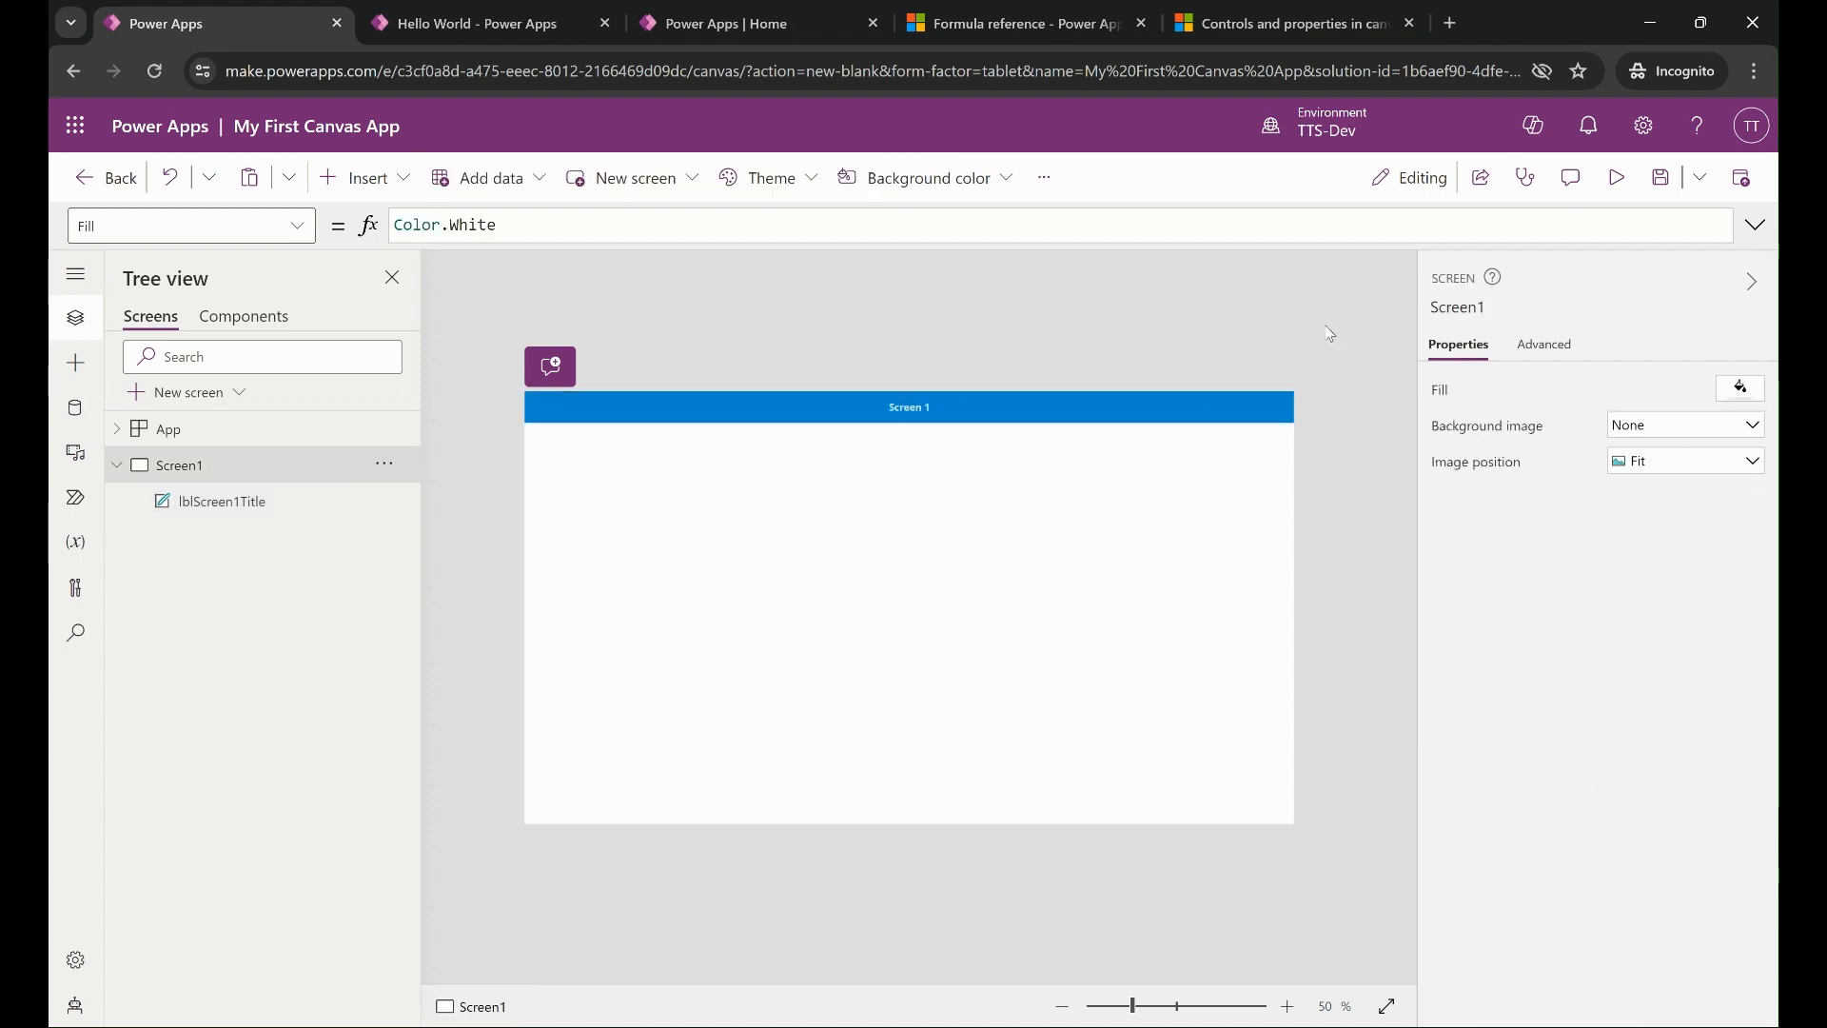
{"action": "left_click", "coordinate": [905, 410]}
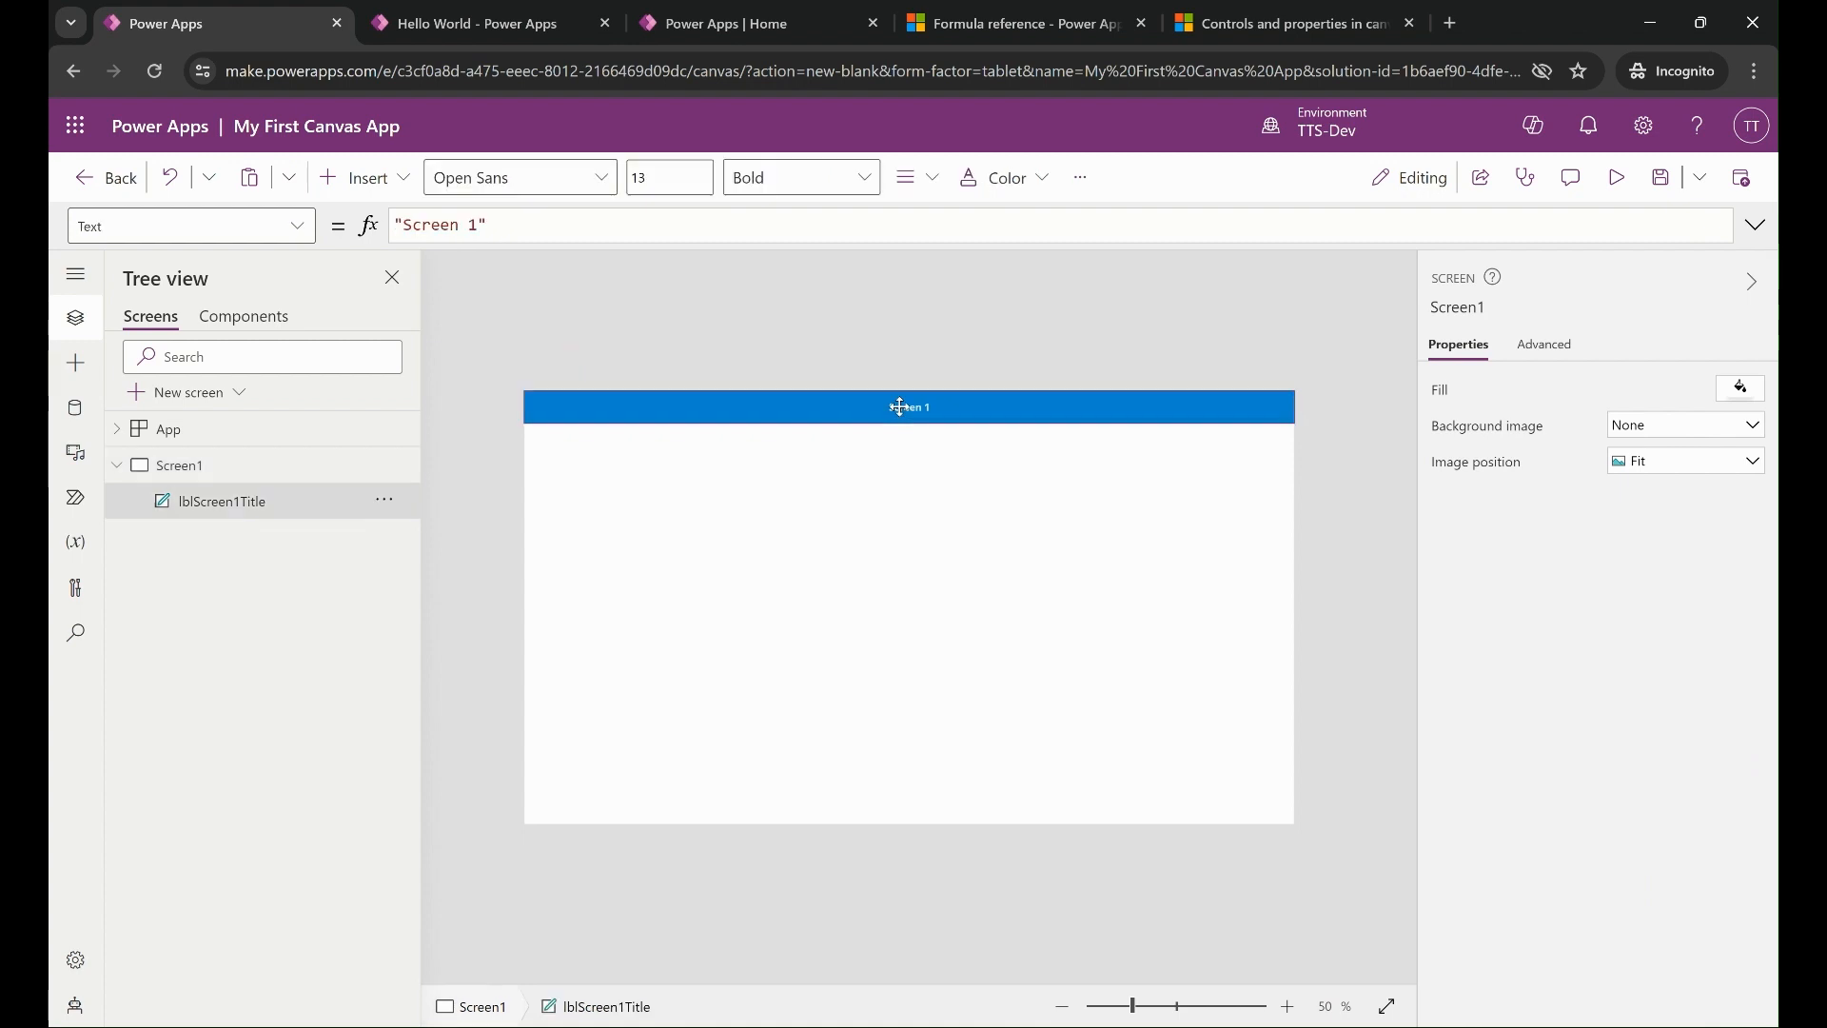
{"action": "left_click", "coordinate": [671, 178]}
{"action": "type", "text": "30"}
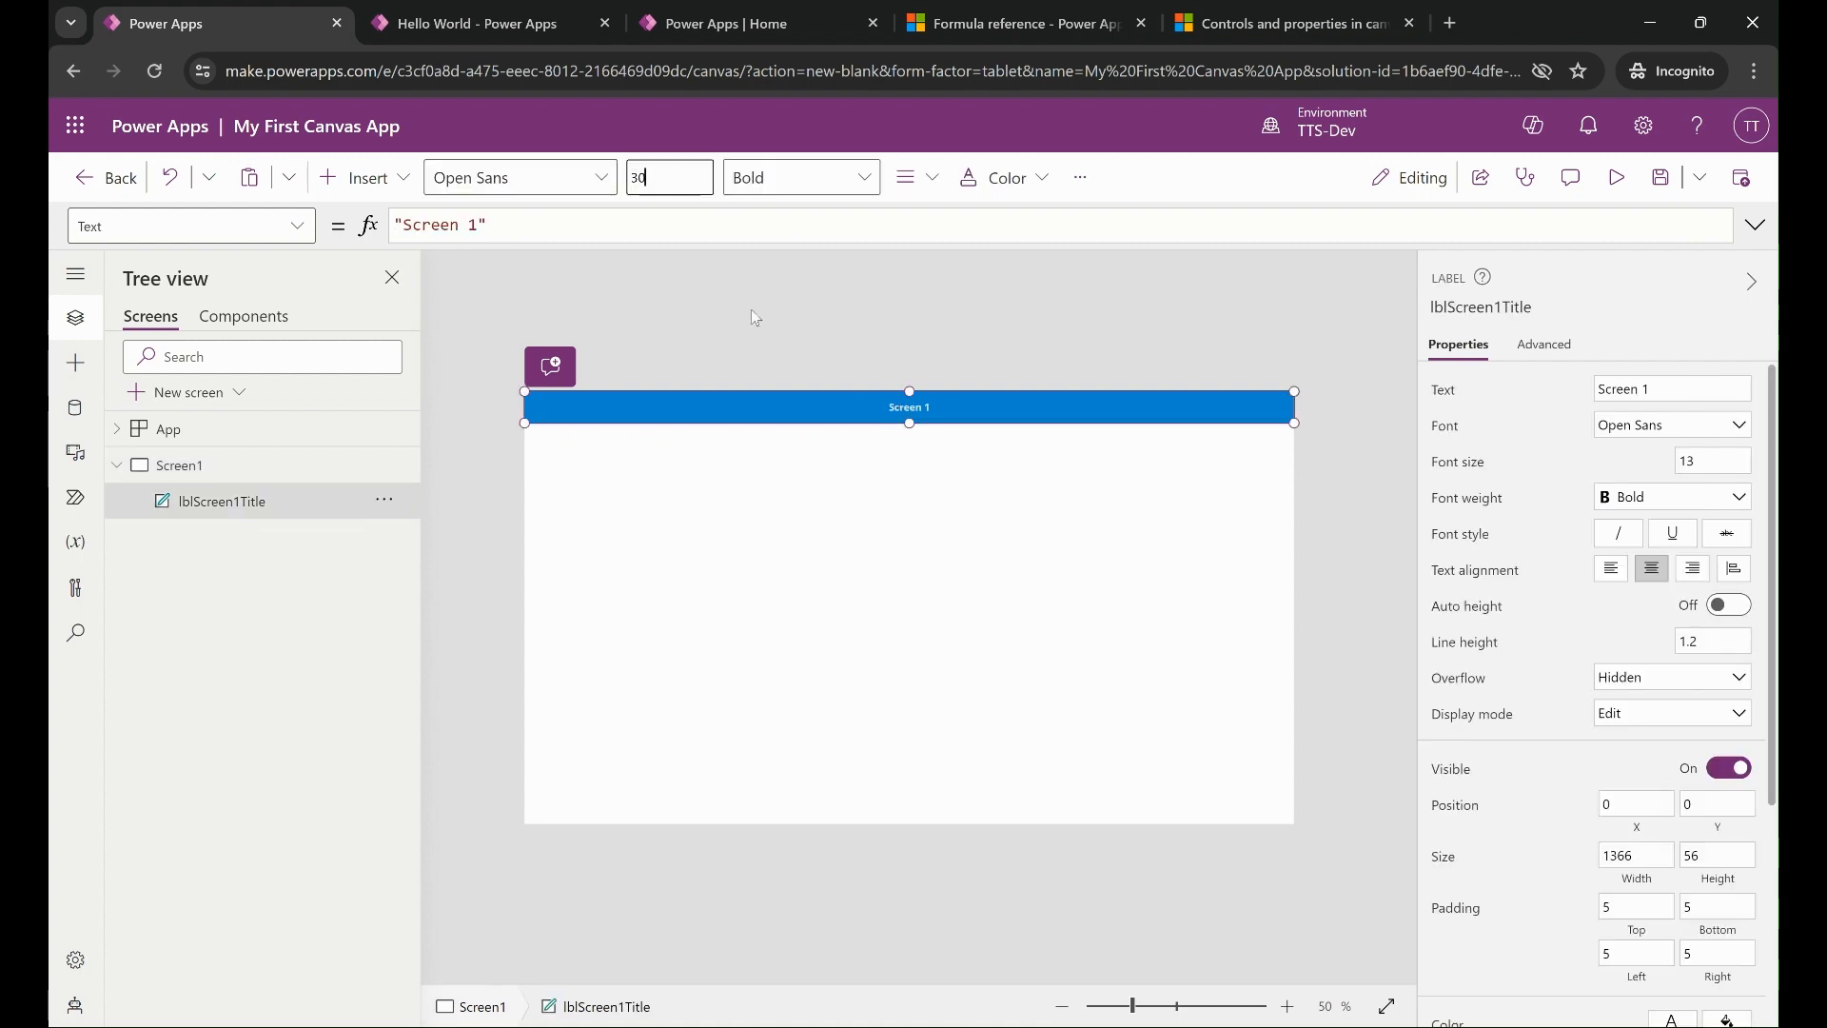
{"action": "left_click", "coordinate": [751, 310]}
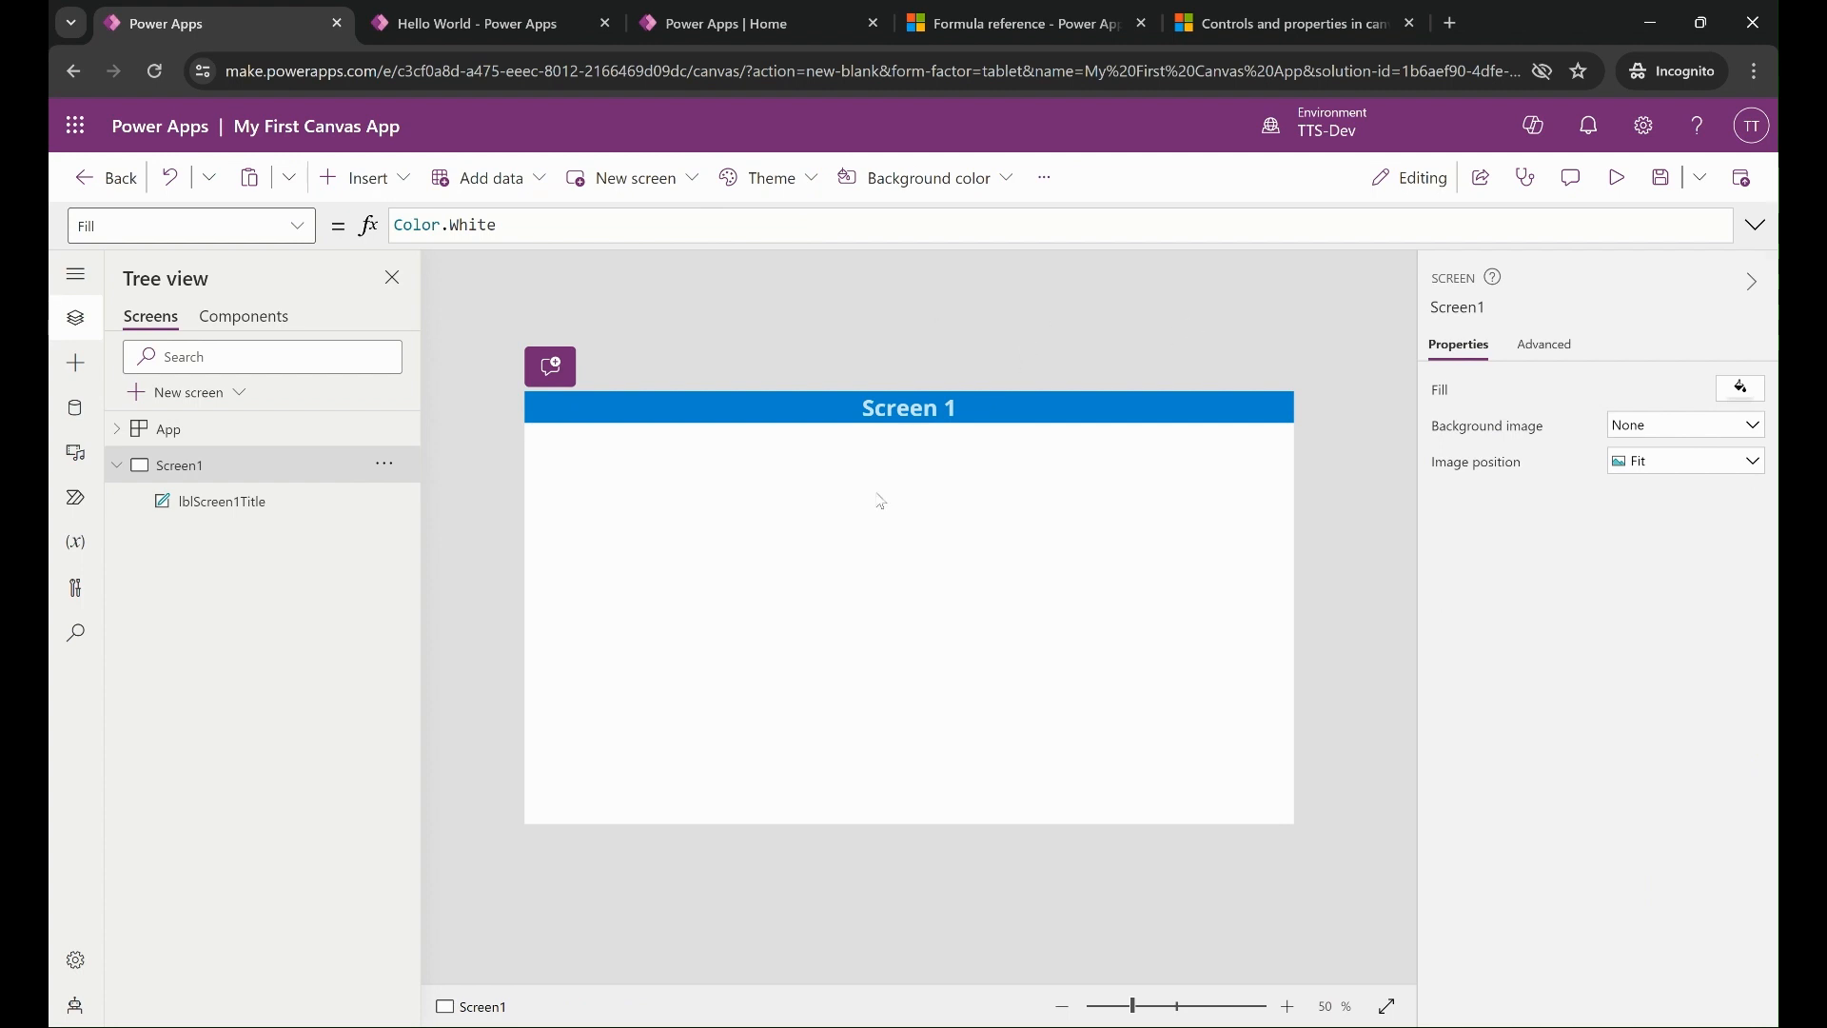
Set Screen1's background image to the stock image of the Newton's cradle, as in the Hello World app.
{"action": "left_click", "coordinate": [508, 24]}
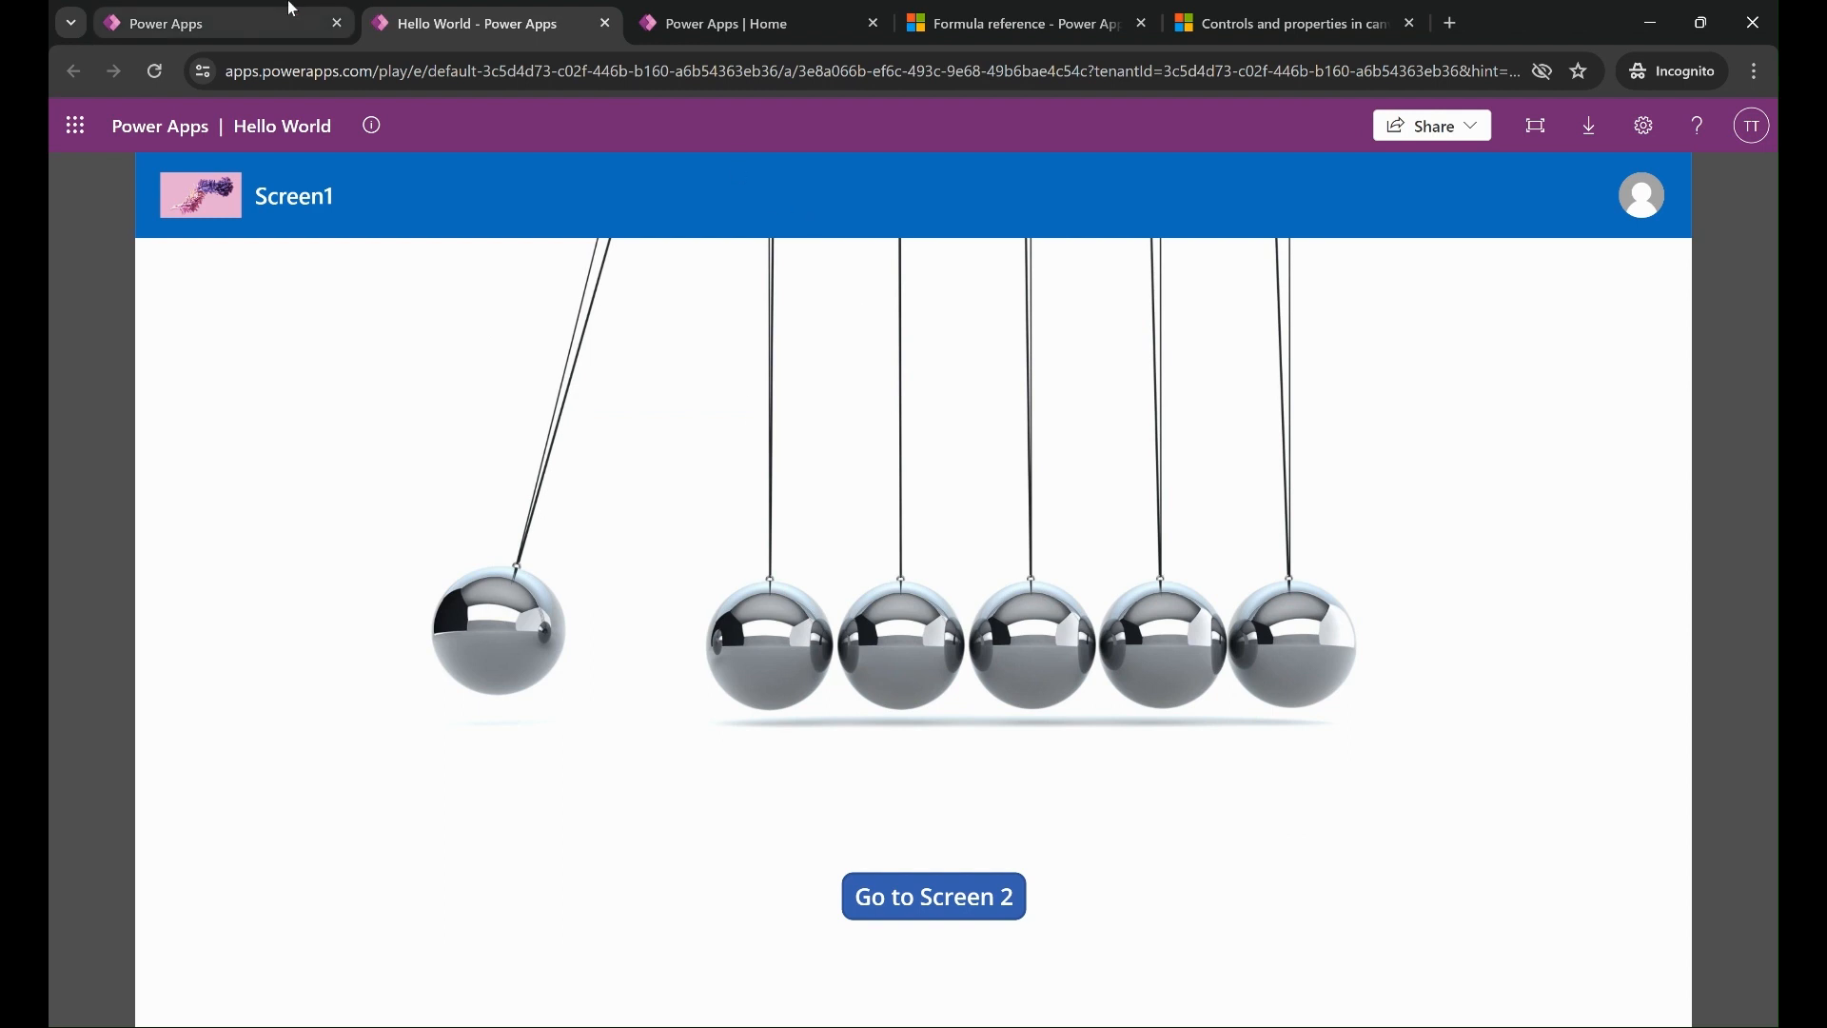
{"action": "left_click", "coordinate": [236, 21]}
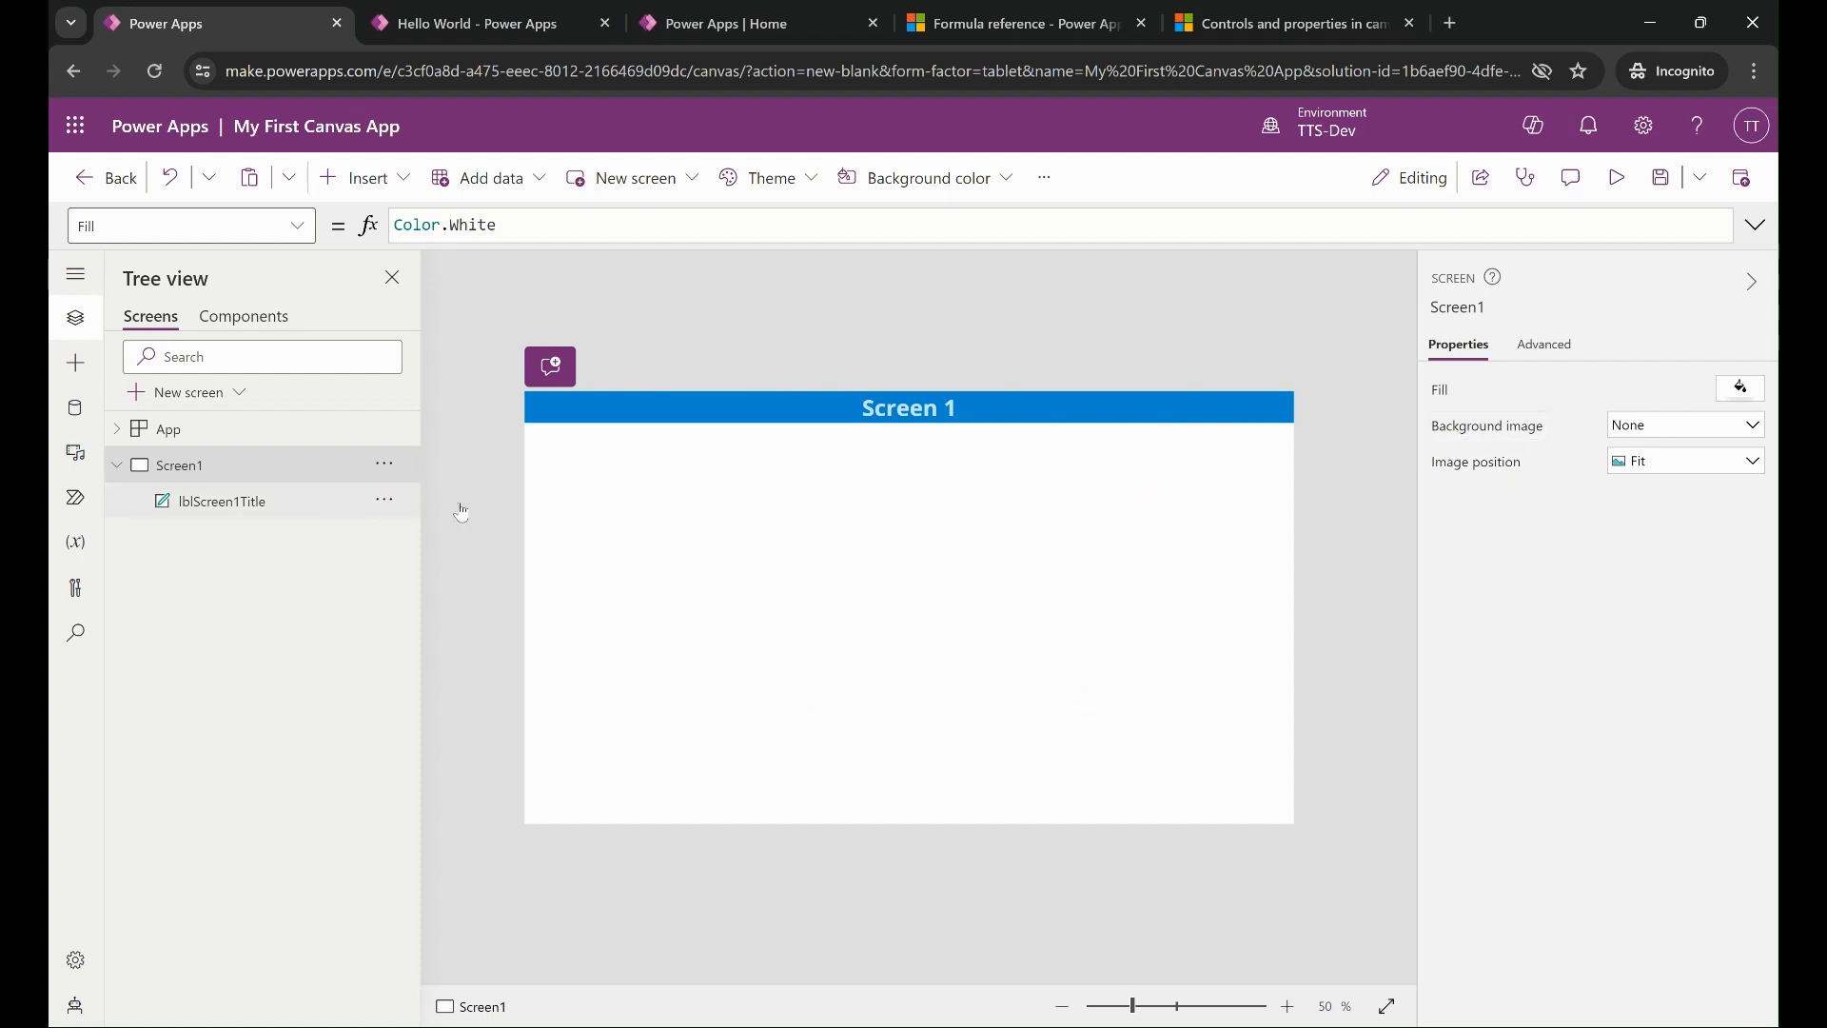
{"action": "left_click", "coordinate": [223, 502]}
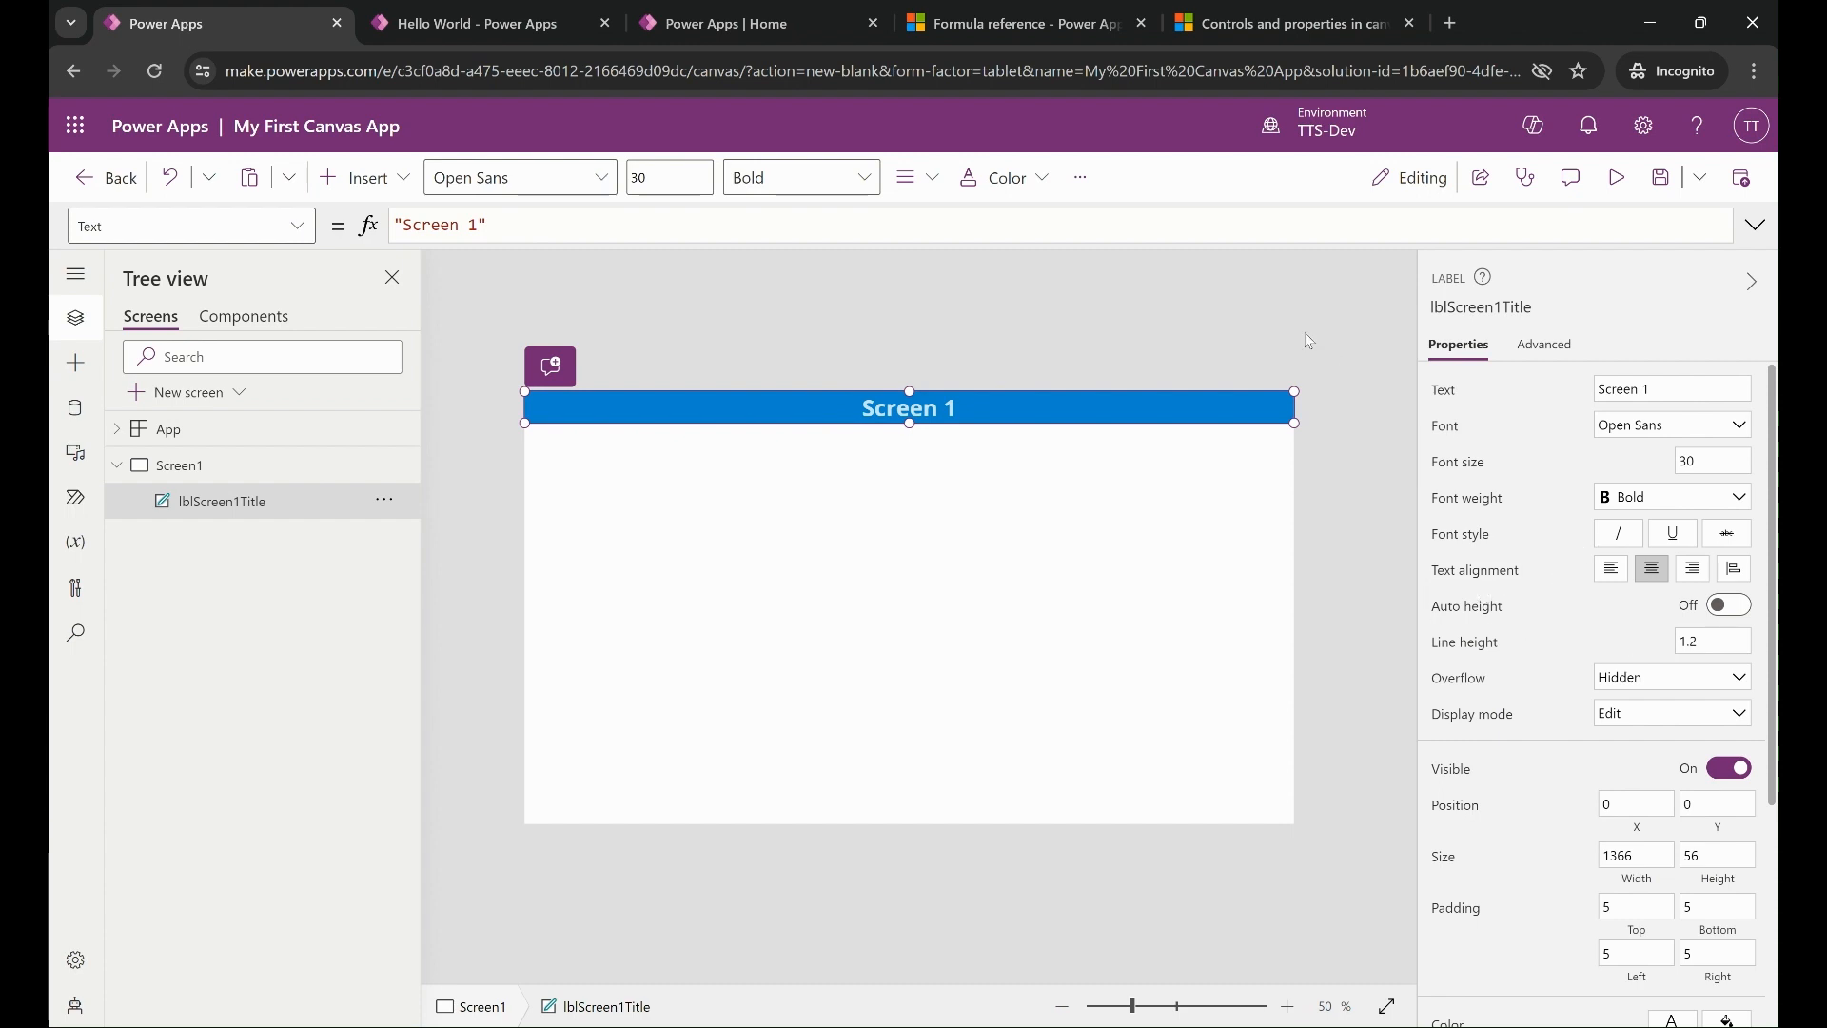
{"action": "left_click", "coordinate": [188, 472]}
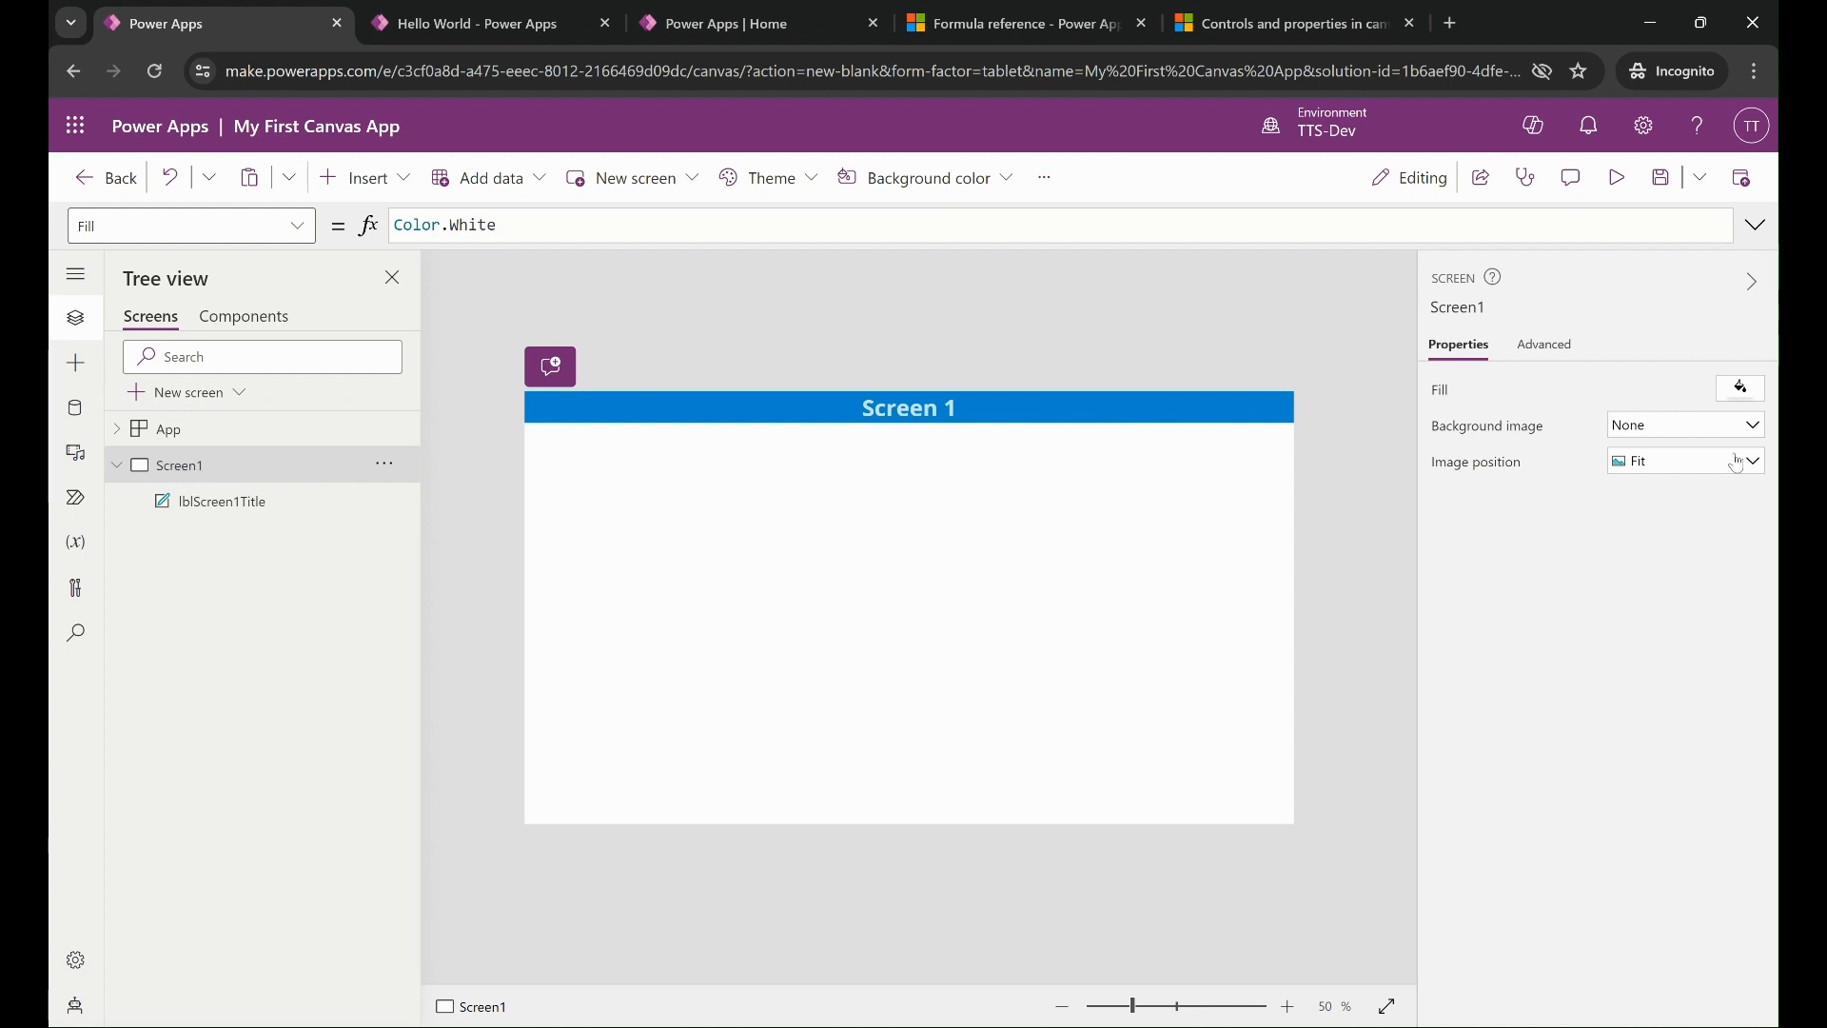
{"action": "left_click", "coordinate": [1753, 430]}
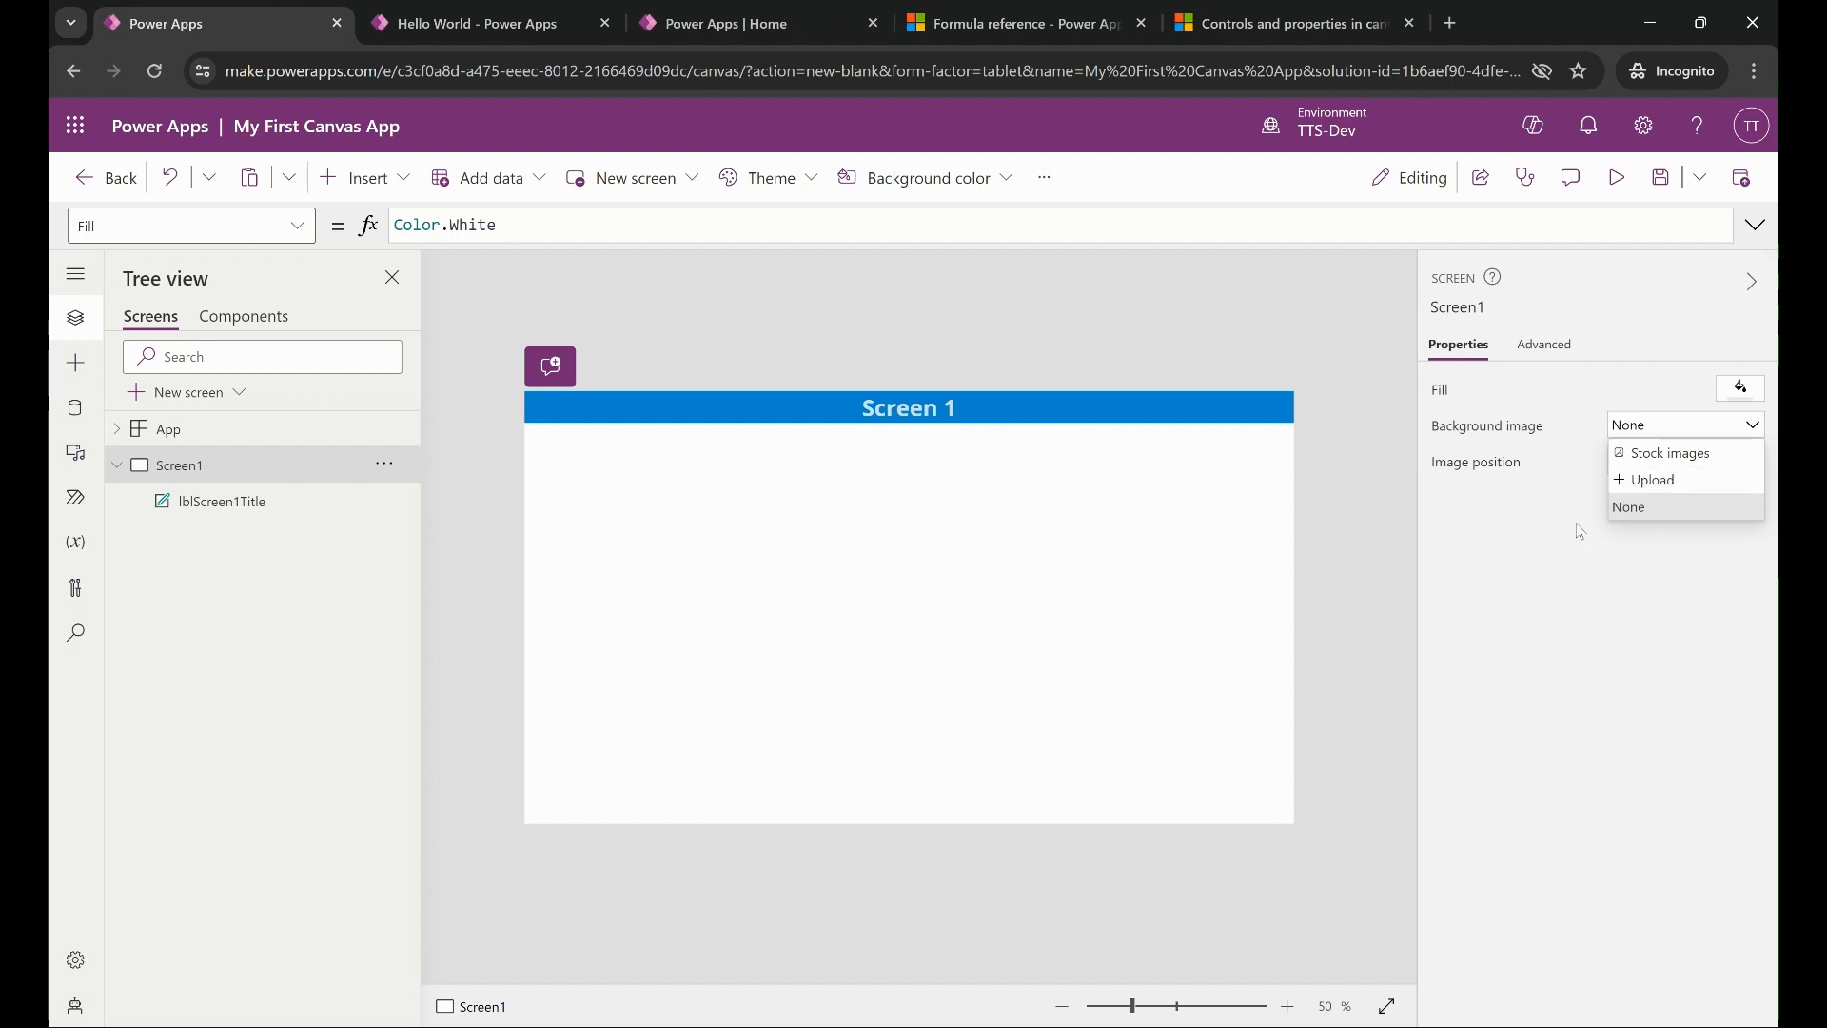
{"action": "left_click", "coordinate": [1652, 457]}
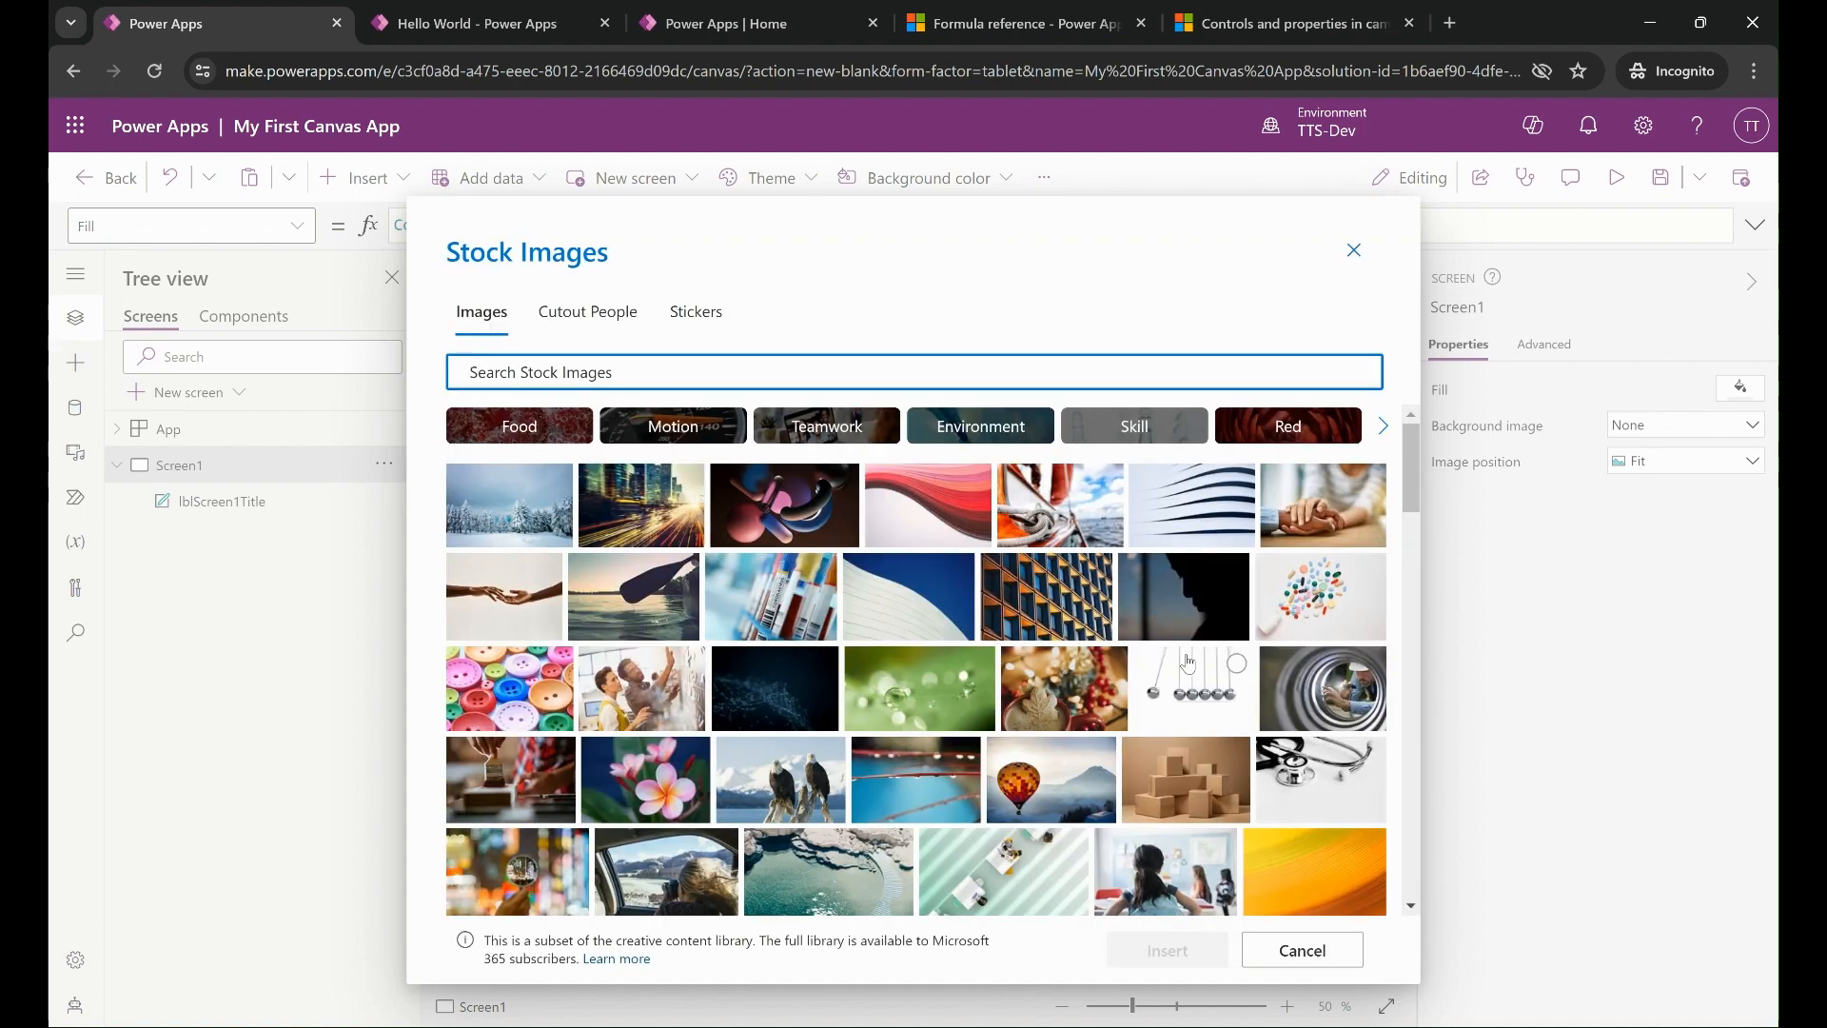
{"action": "left_click", "coordinate": [1191, 691]}
{"action": "left_click", "coordinate": [1157, 944]}
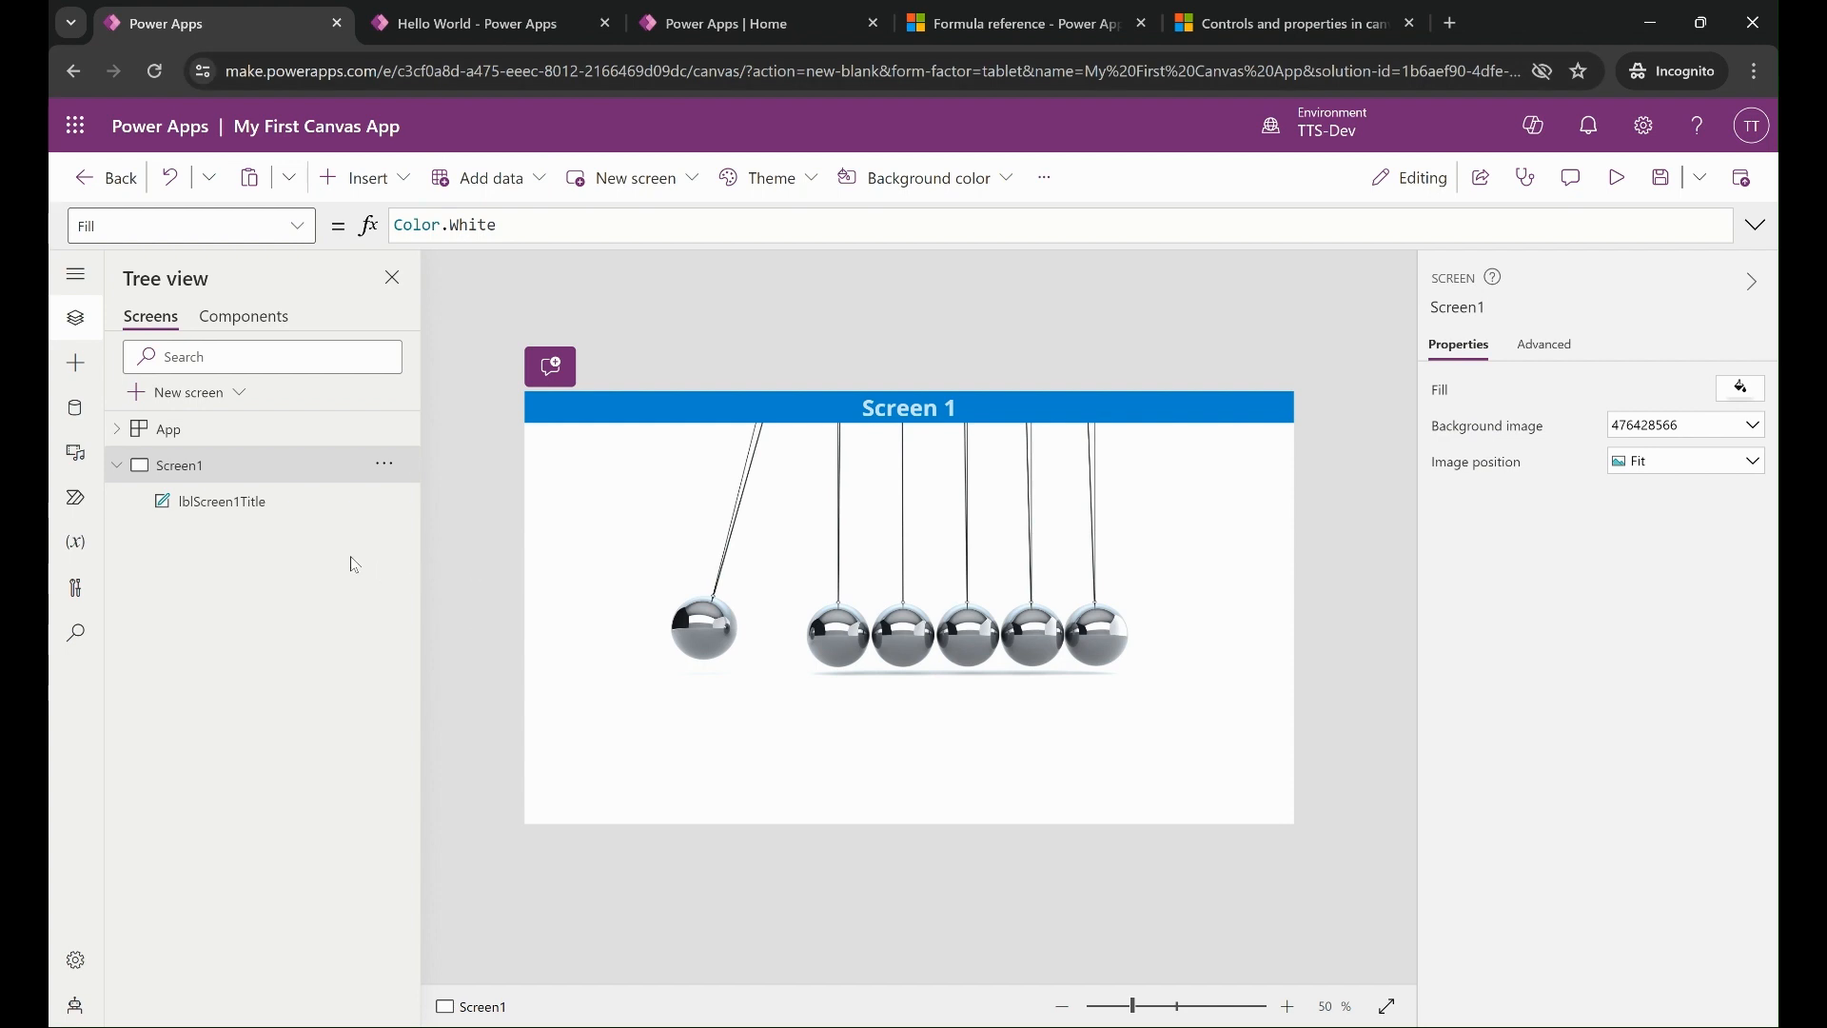
{"action": "left_click", "coordinate": [239, 392]}
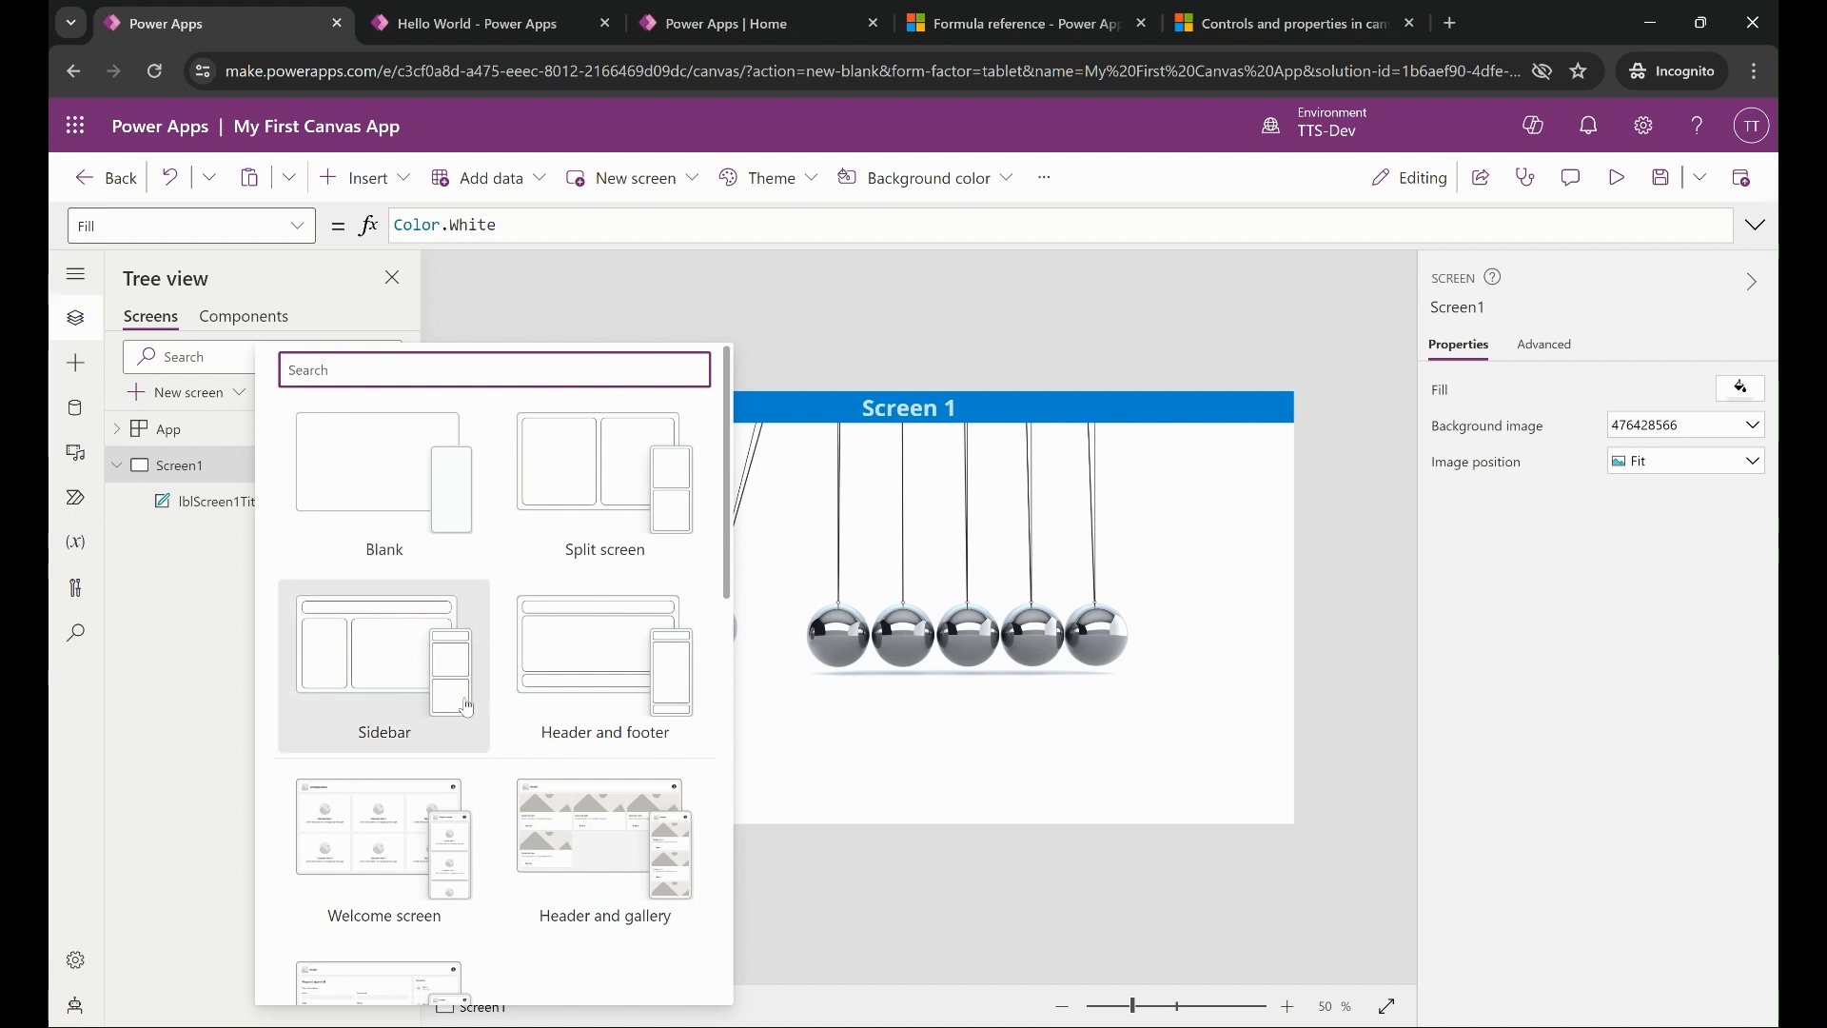
{"action": "left_click", "coordinate": [367, 473]}
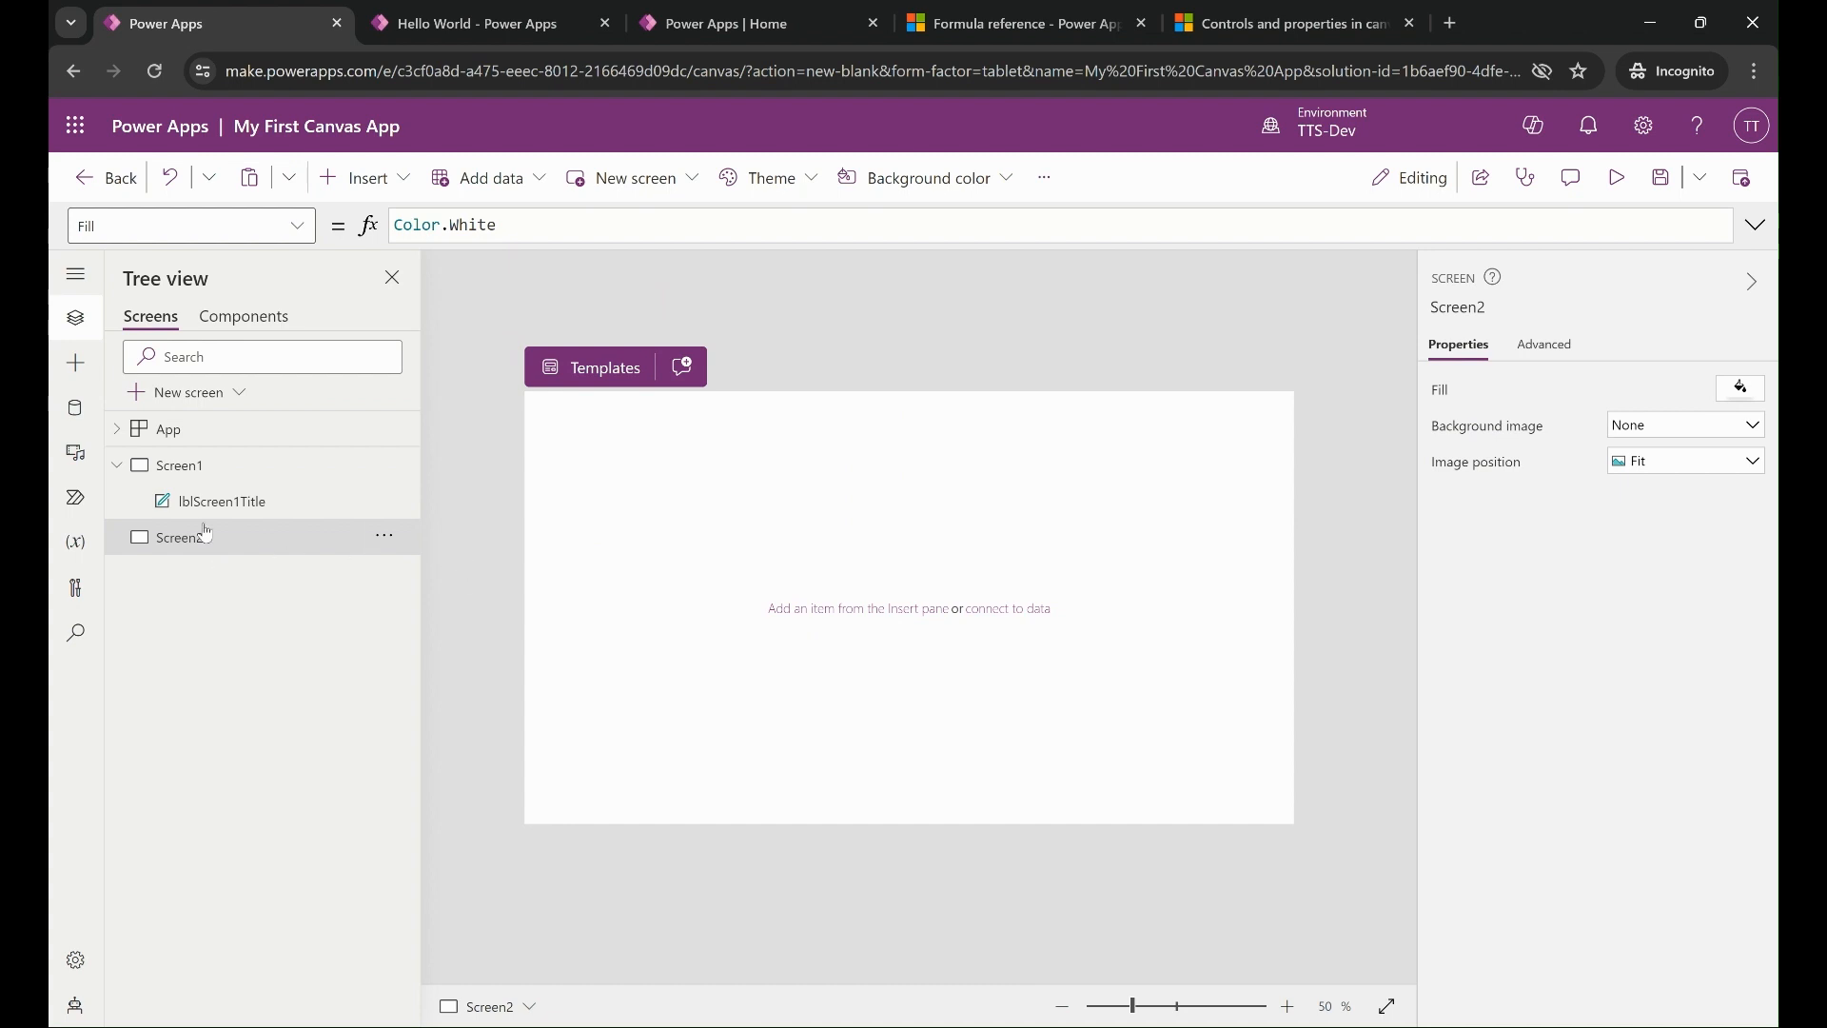
{"action": "left_click", "coordinate": [176, 479]}
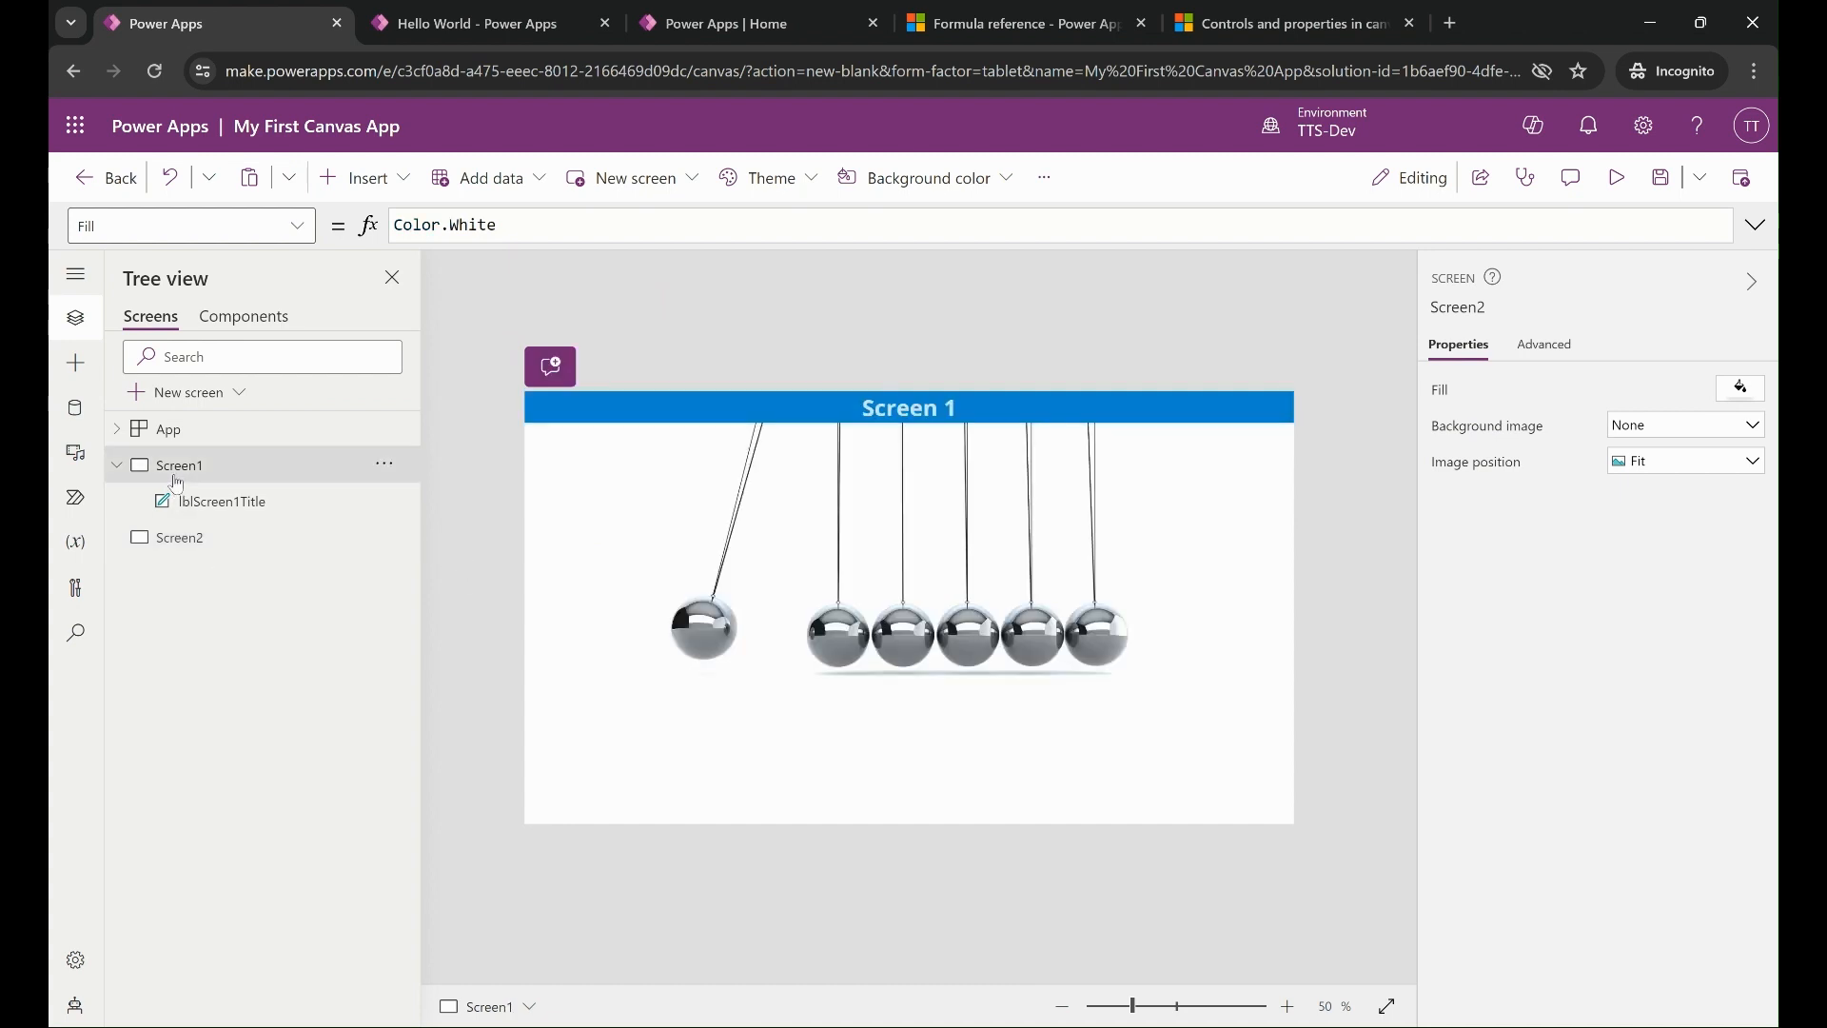
{"action": "left_click", "coordinate": [221, 543]}
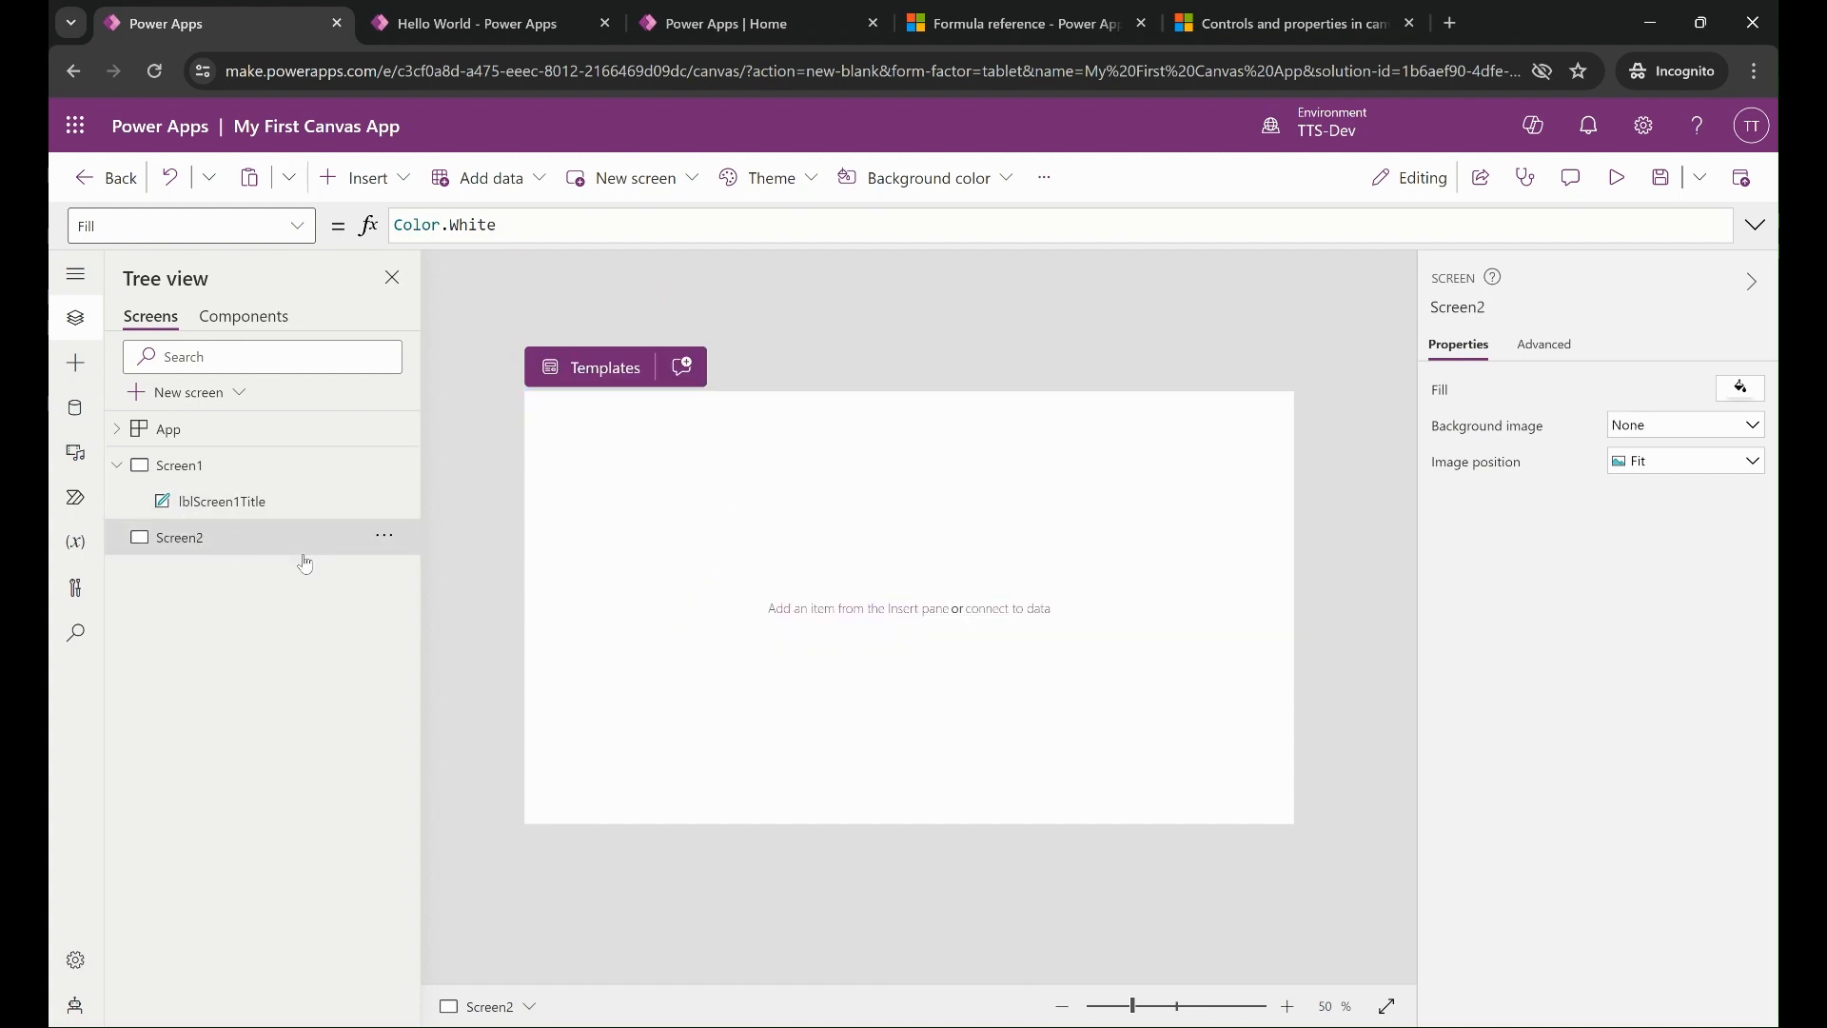
{"action": "left_click", "coordinate": [384, 537]}
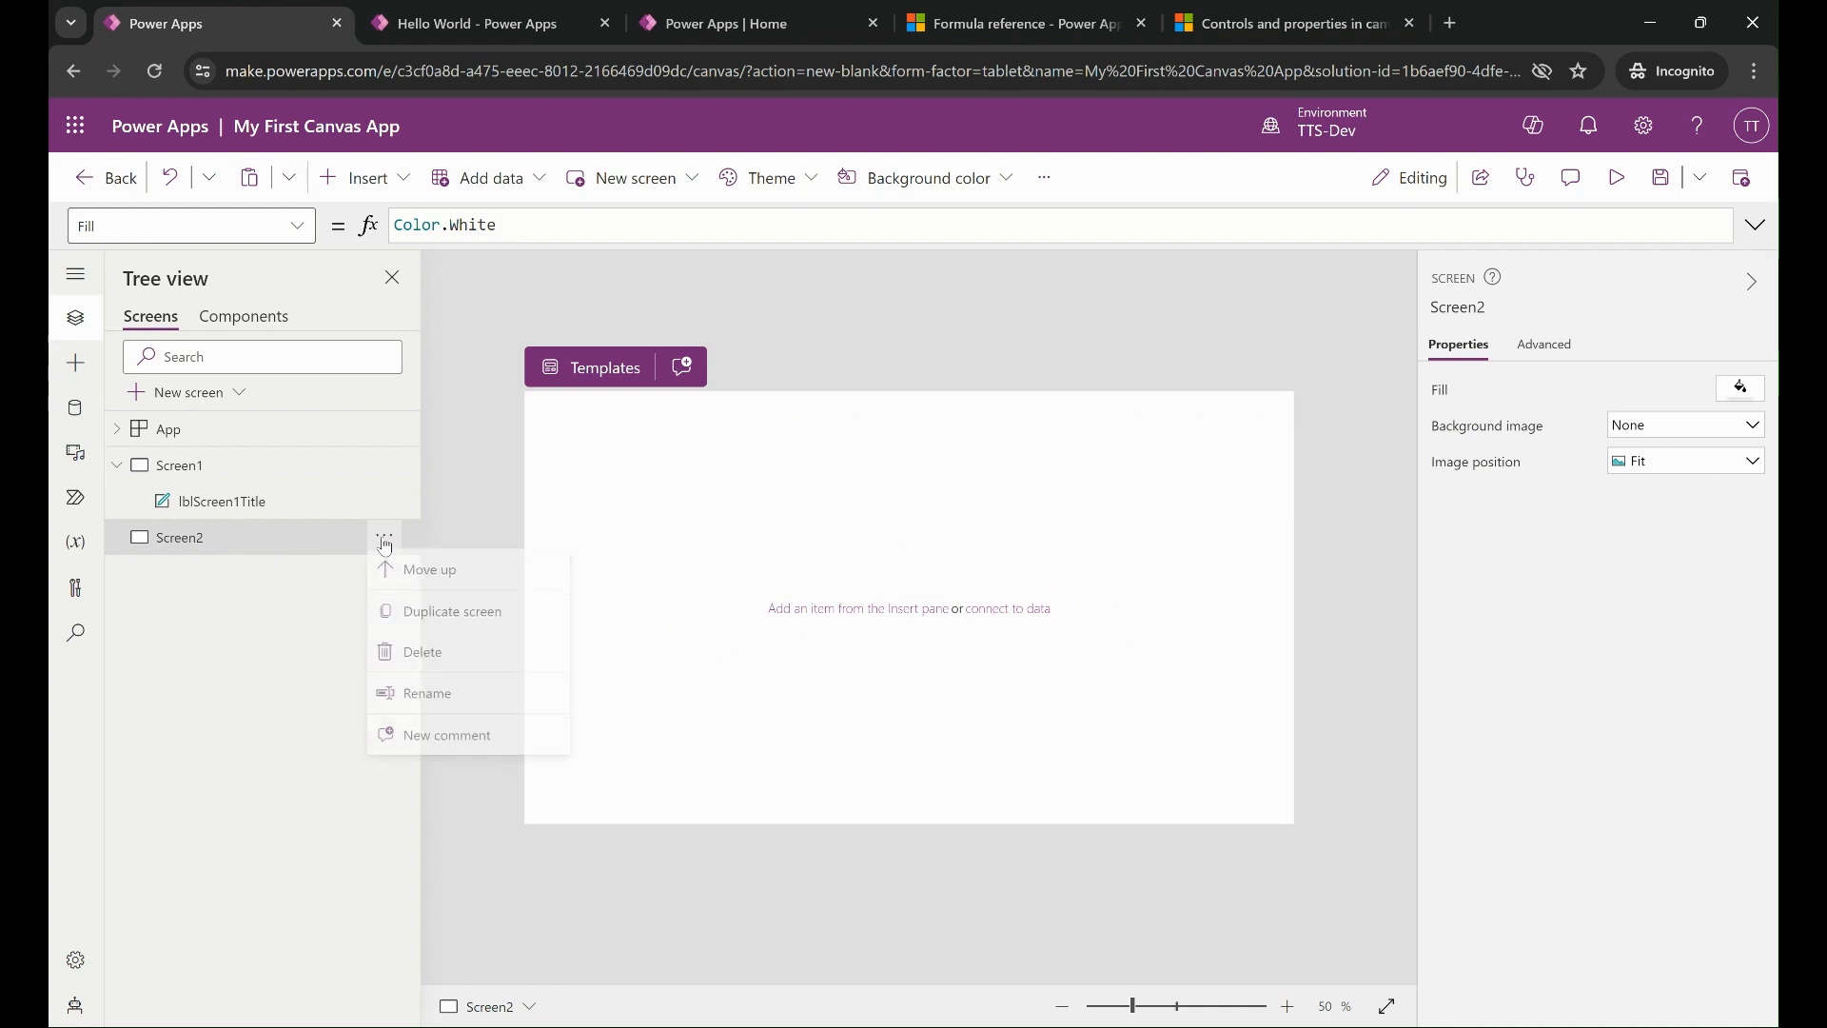
{"action": "left_click", "coordinate": [421, 652]}
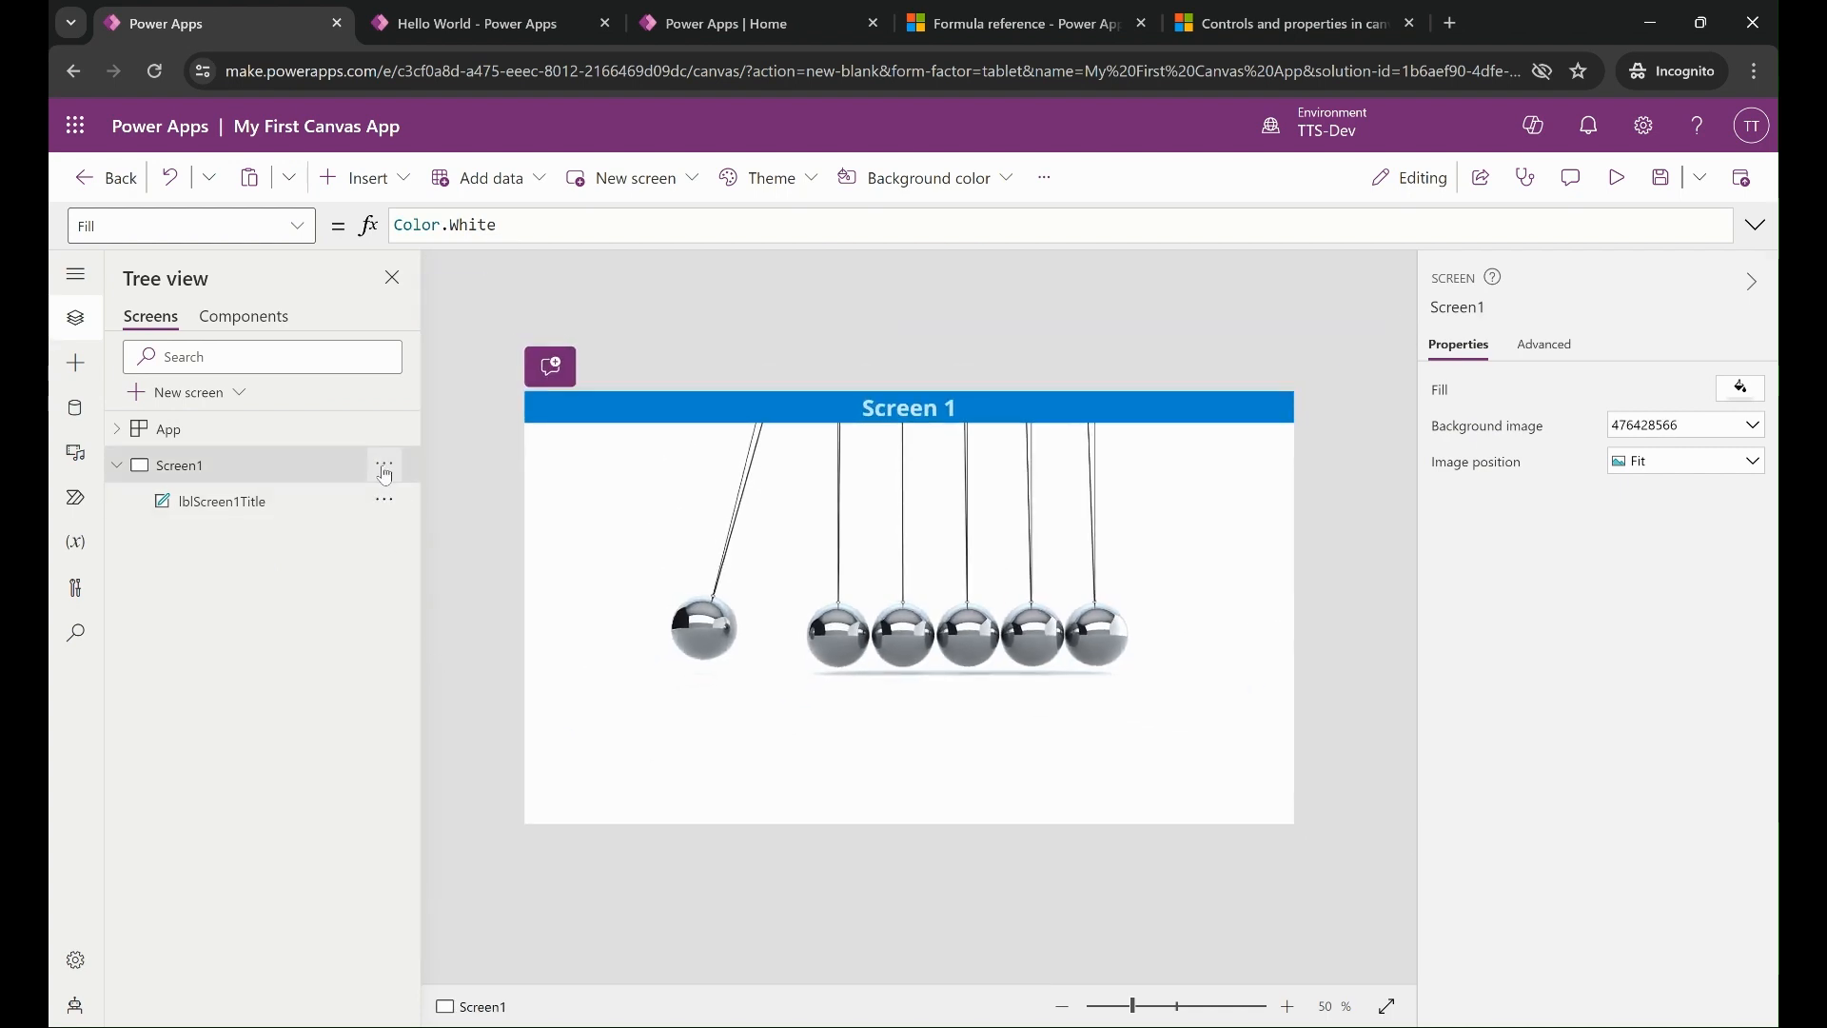
Duplicate Screen1 and rename the copy as Screen2.
{"action": "left_click", "coordinate": [385, 469]}
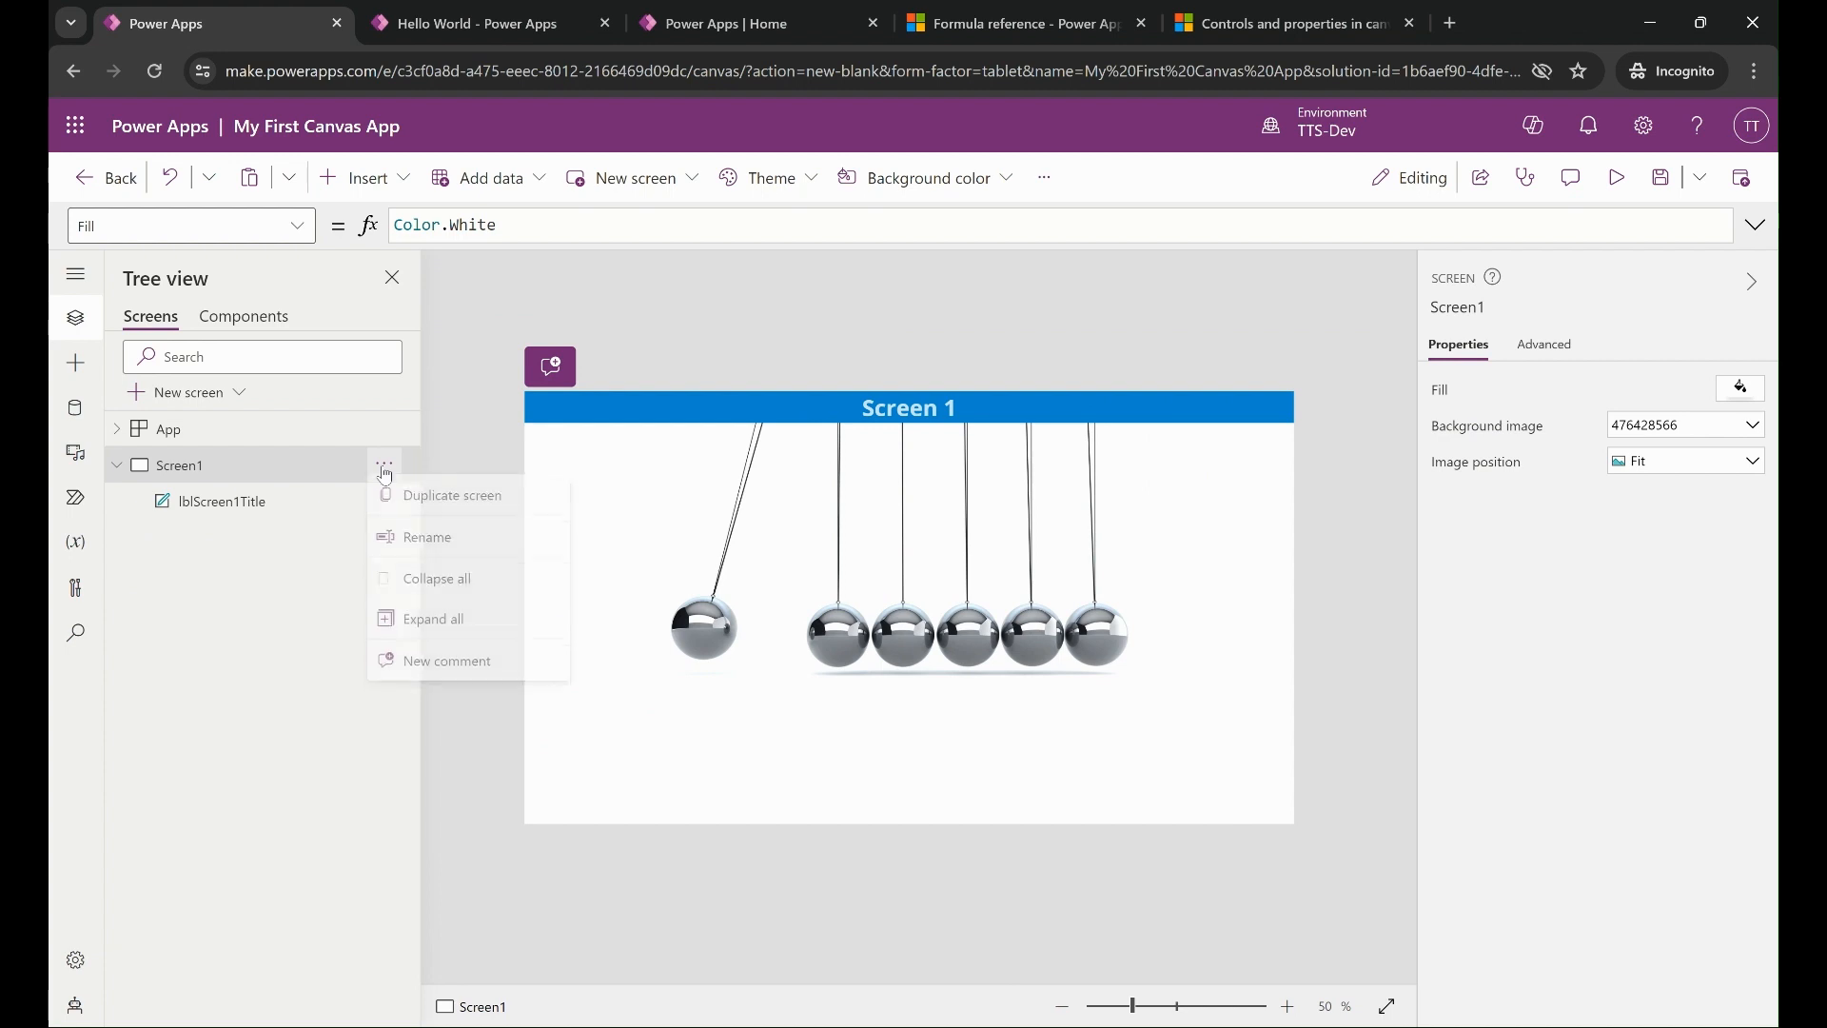
{"action": "left_click", "coordinate": [426, 502]}
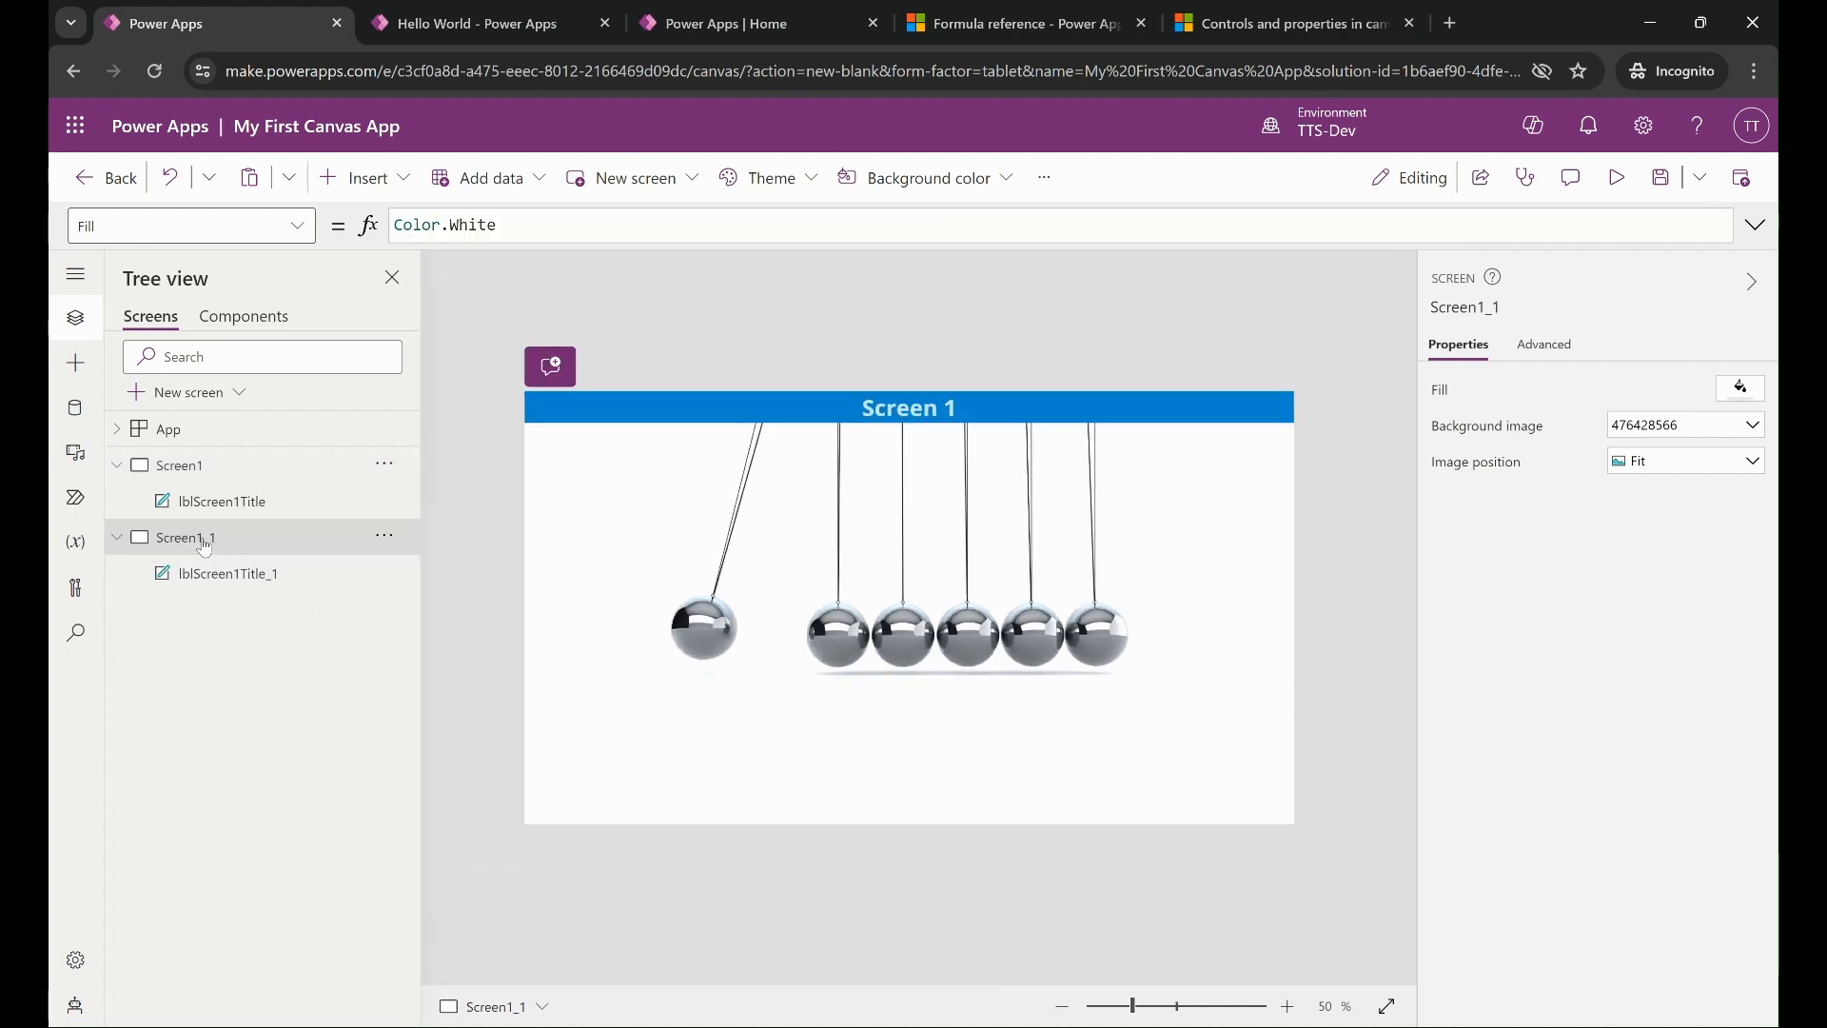
{"action": "double_click", "coordinate": [204, 539]}
{"action": "left_click", "coordinate": [241, 537]}
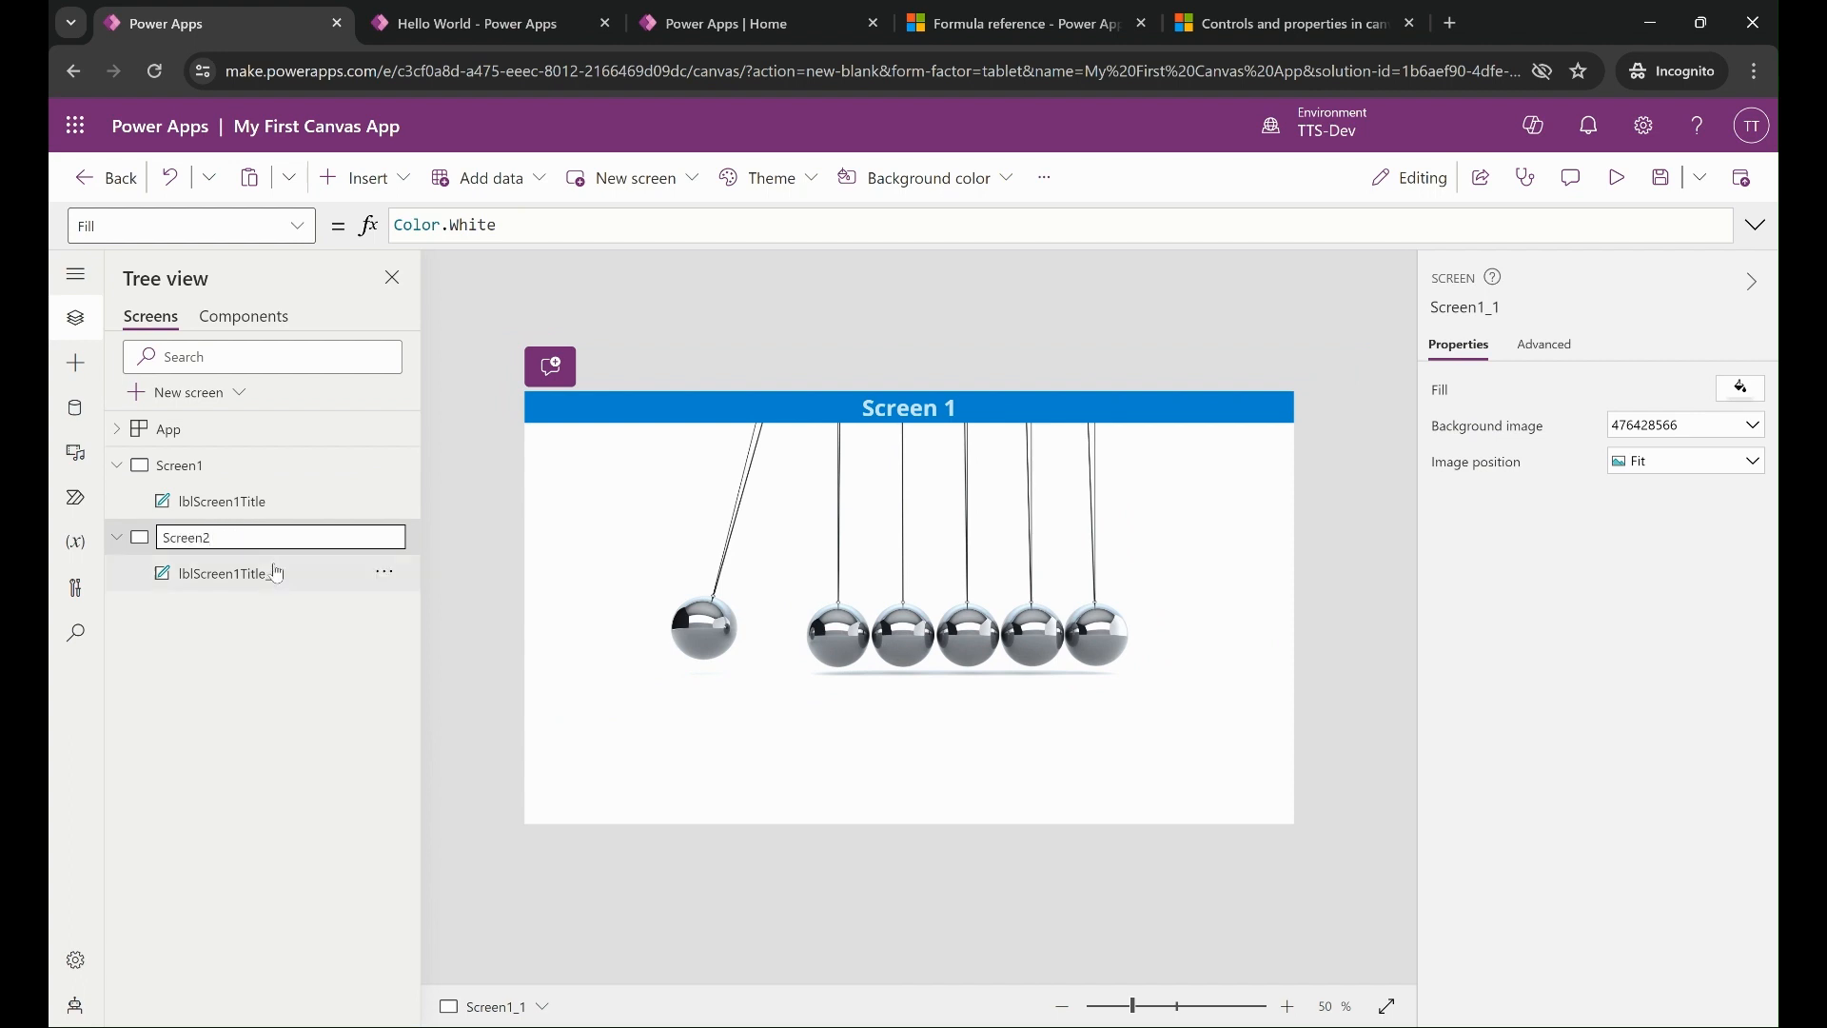
{"action": "left_click", "coordinate": [474, 605]}
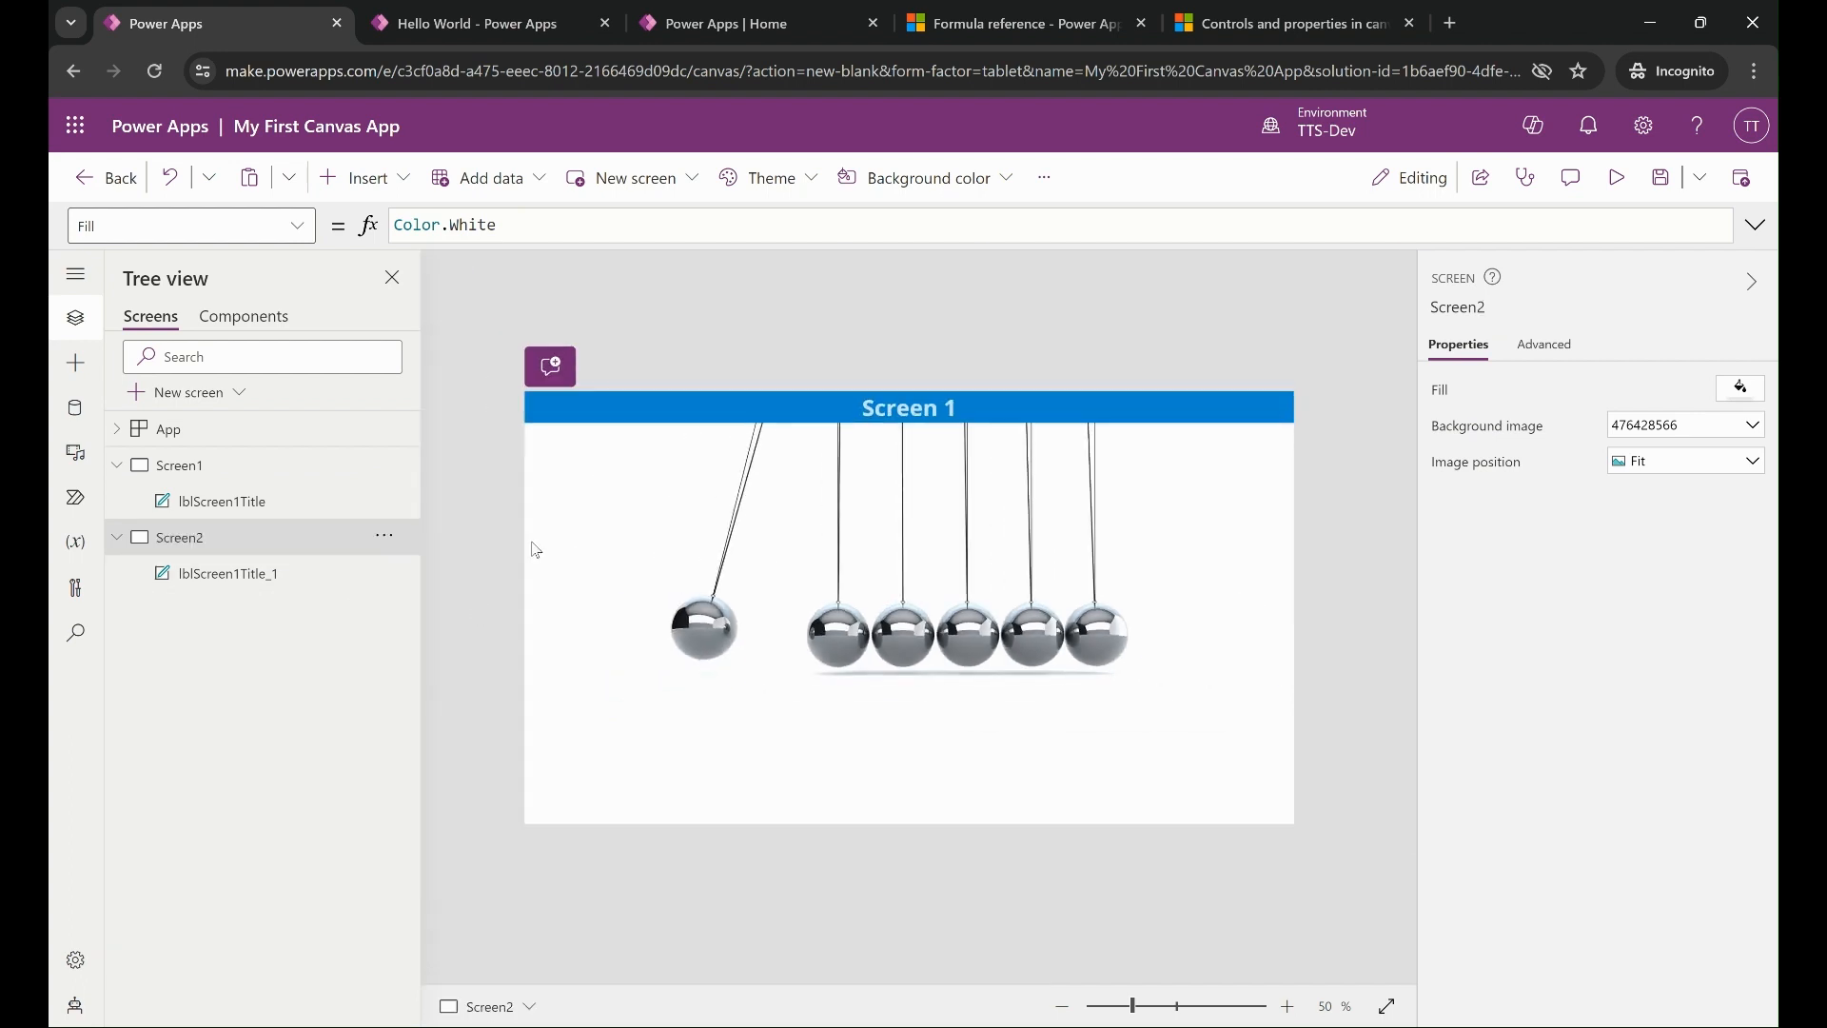
Set the text of the title label on Screen2 to "Screen 2".
{"action": "left_click", "coordinate": [252, 577]}
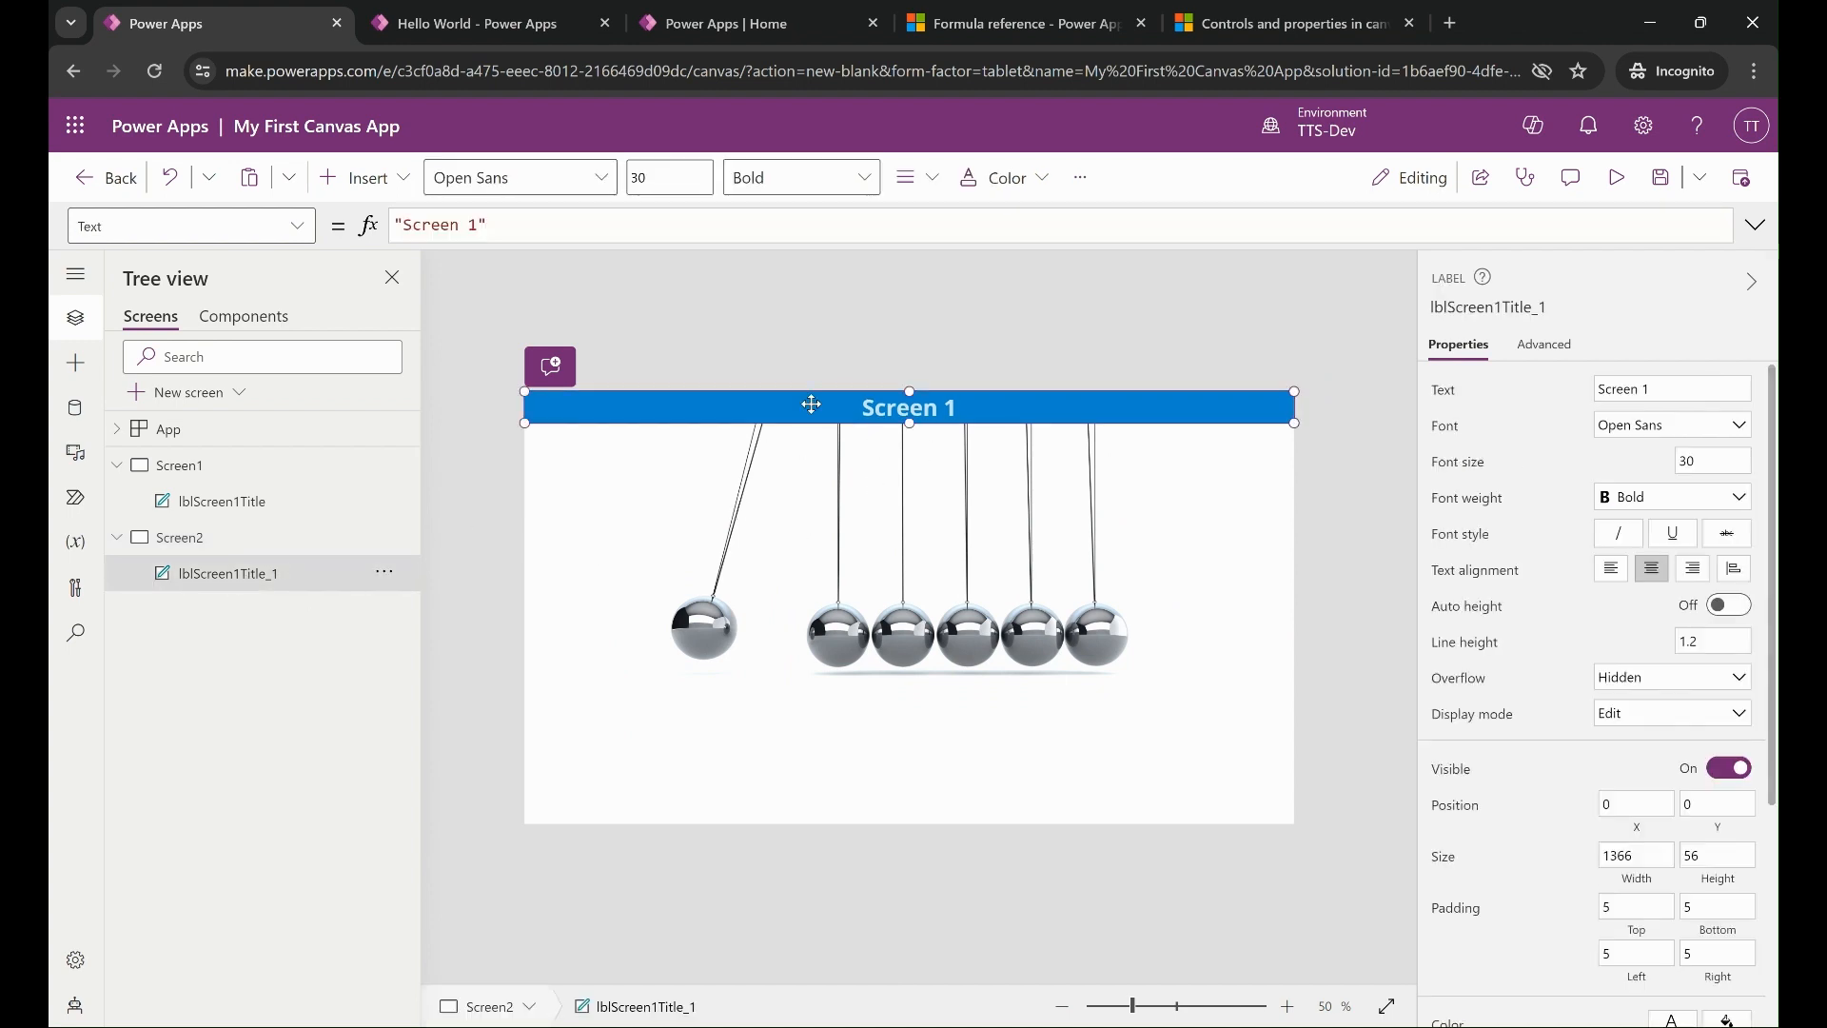
{"action": "left_click", "coordinate": [480, 460]}
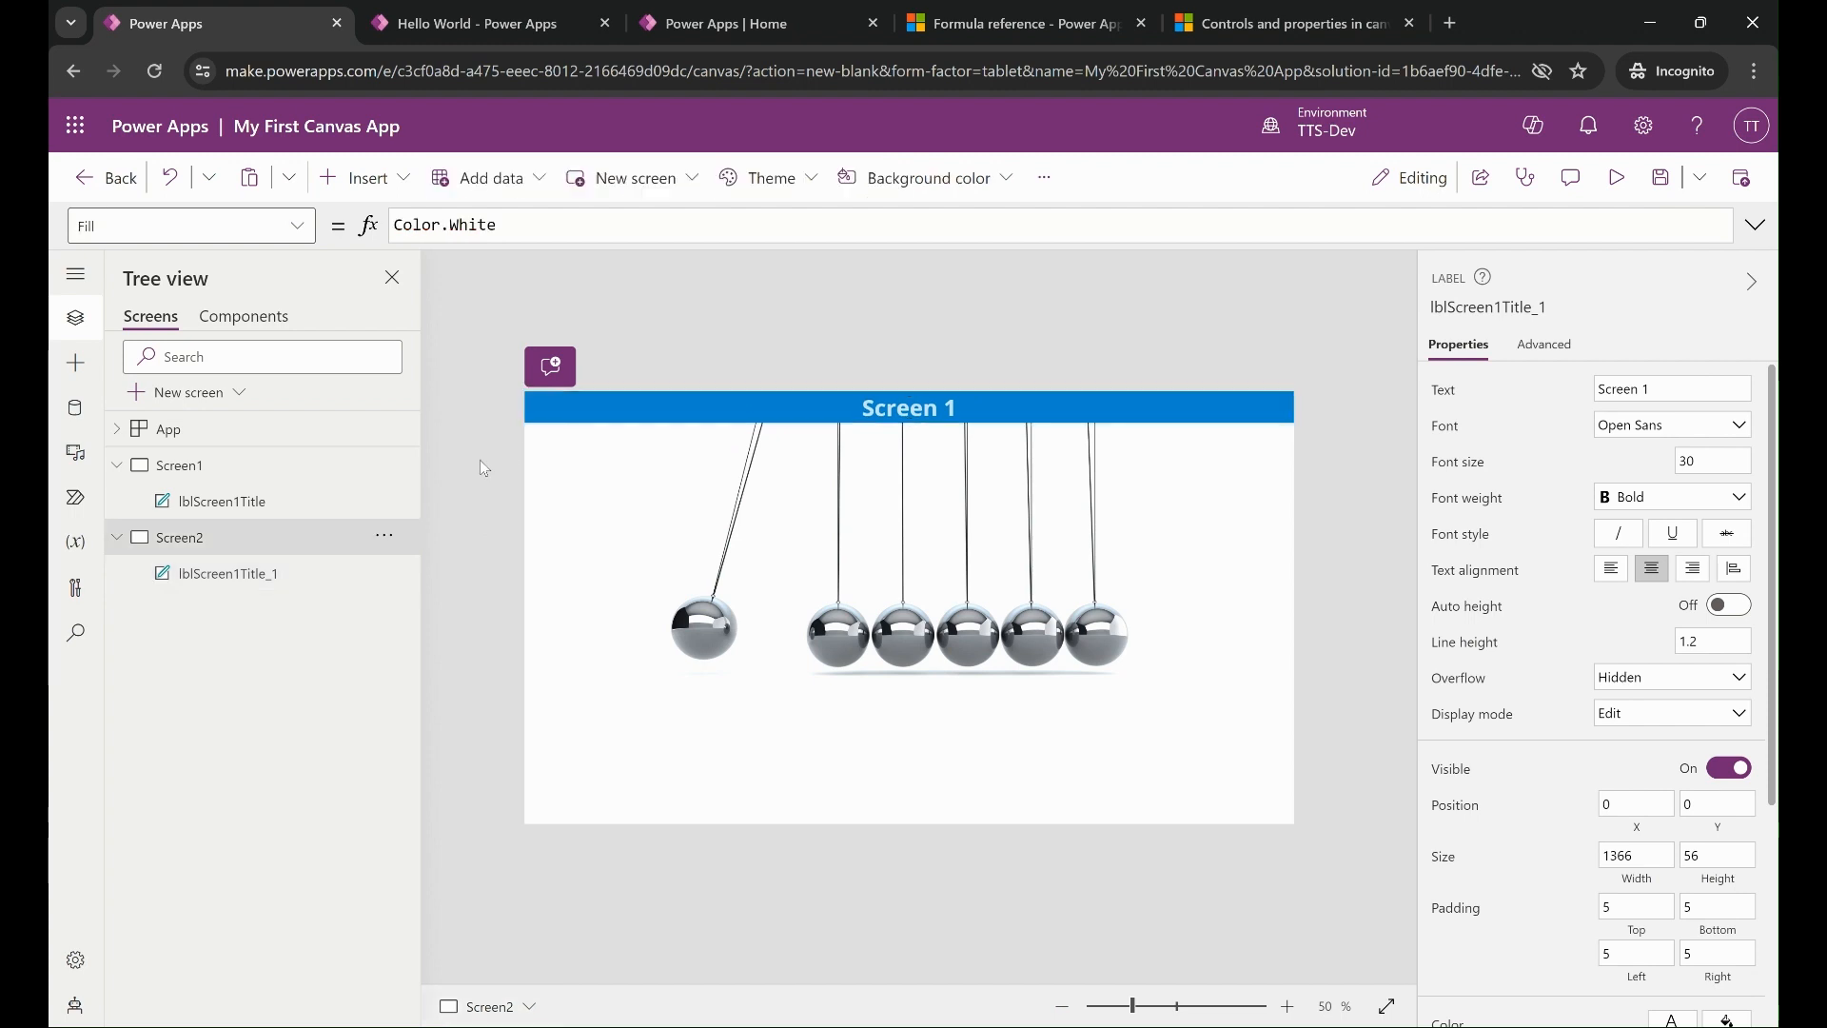
{"action": "left_click", "coordinate": [877, 412]}
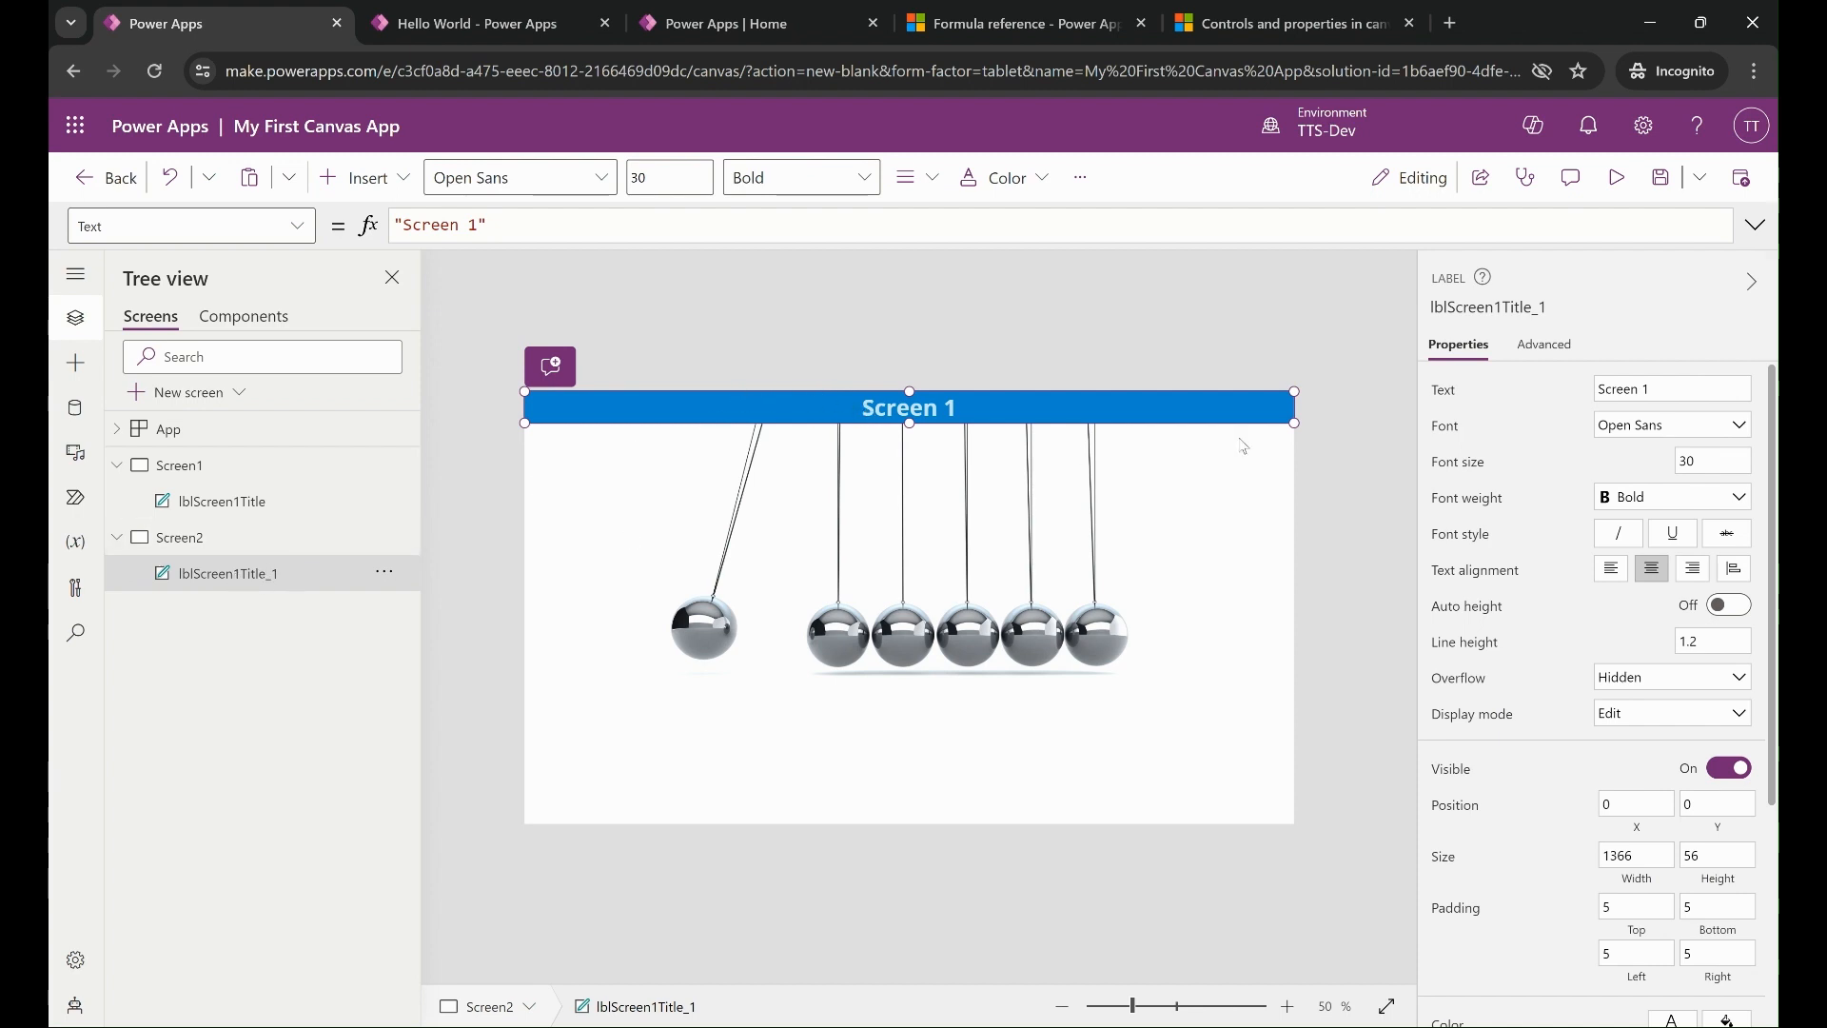
{"action": "left_click", "coordinate": [1667, 391]}
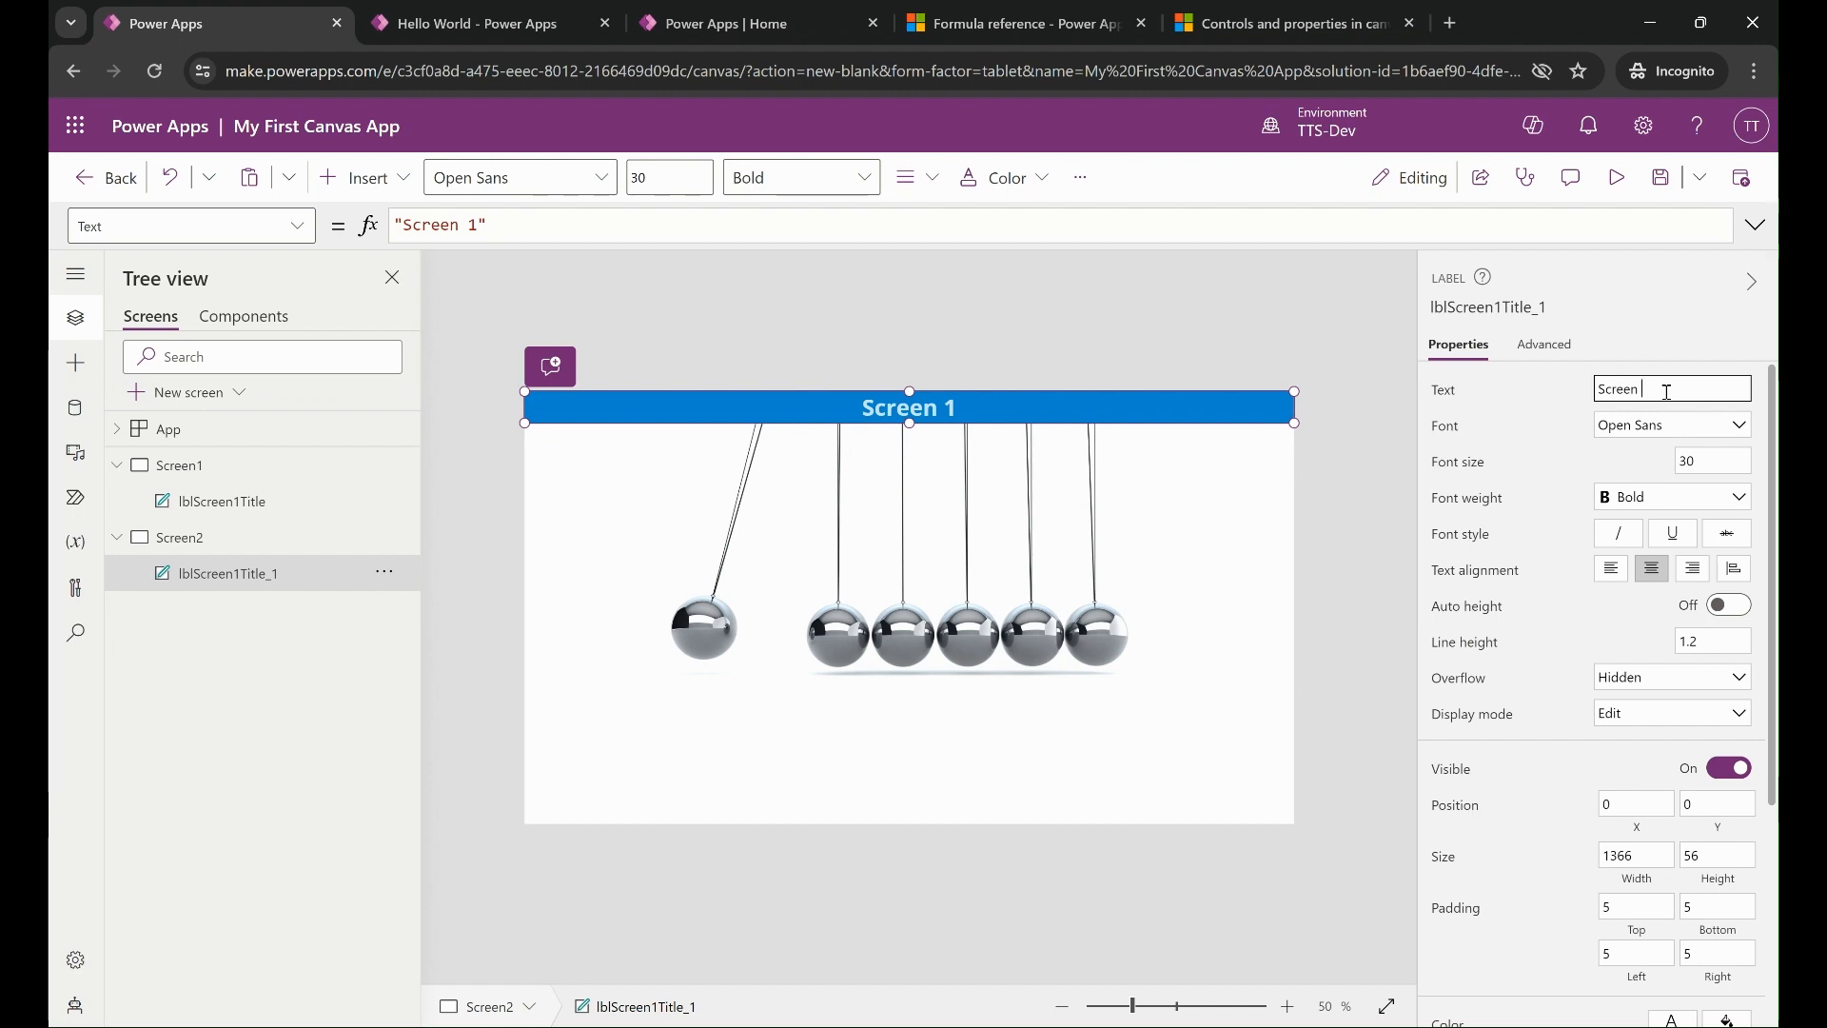
{"action": "type", "text": "2"}
{"action": "left_click", "coordinate": [1136, 335]}
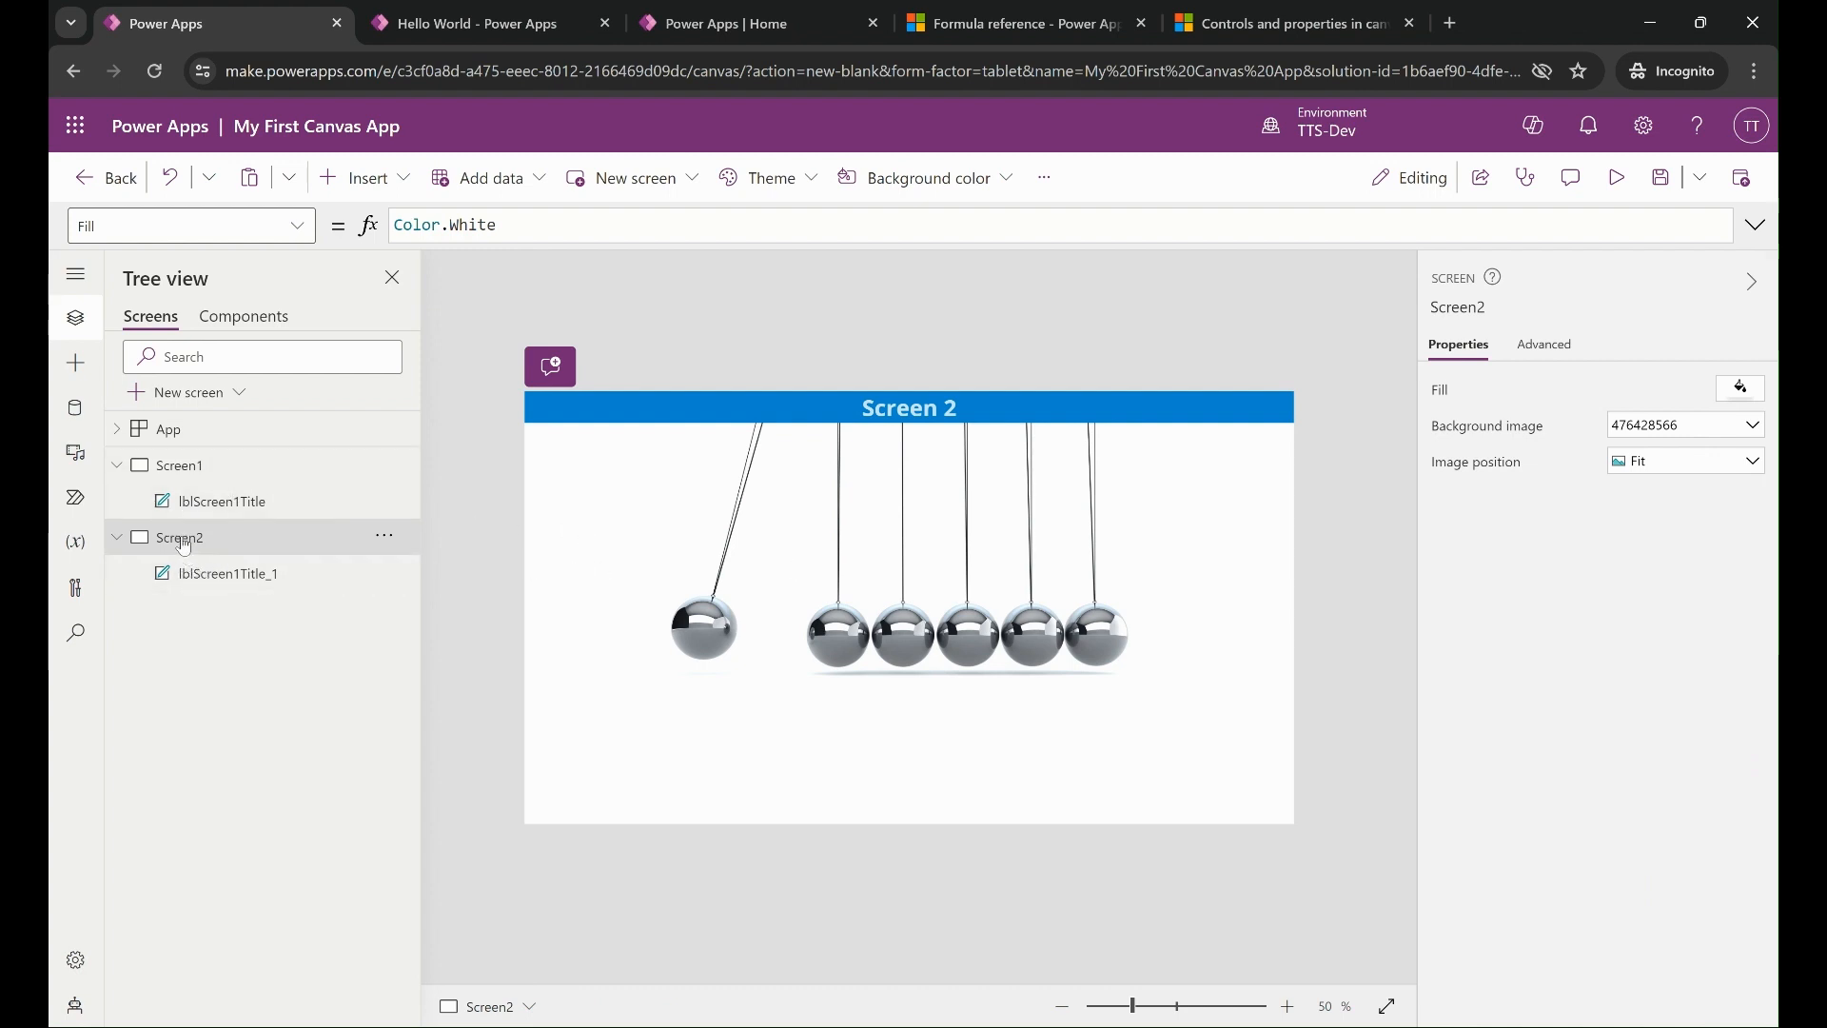
Set Screen2's background image to the stock image of white curved layers with dark gaps.
{"action": "left_click", "coordinate": [217, 577]}
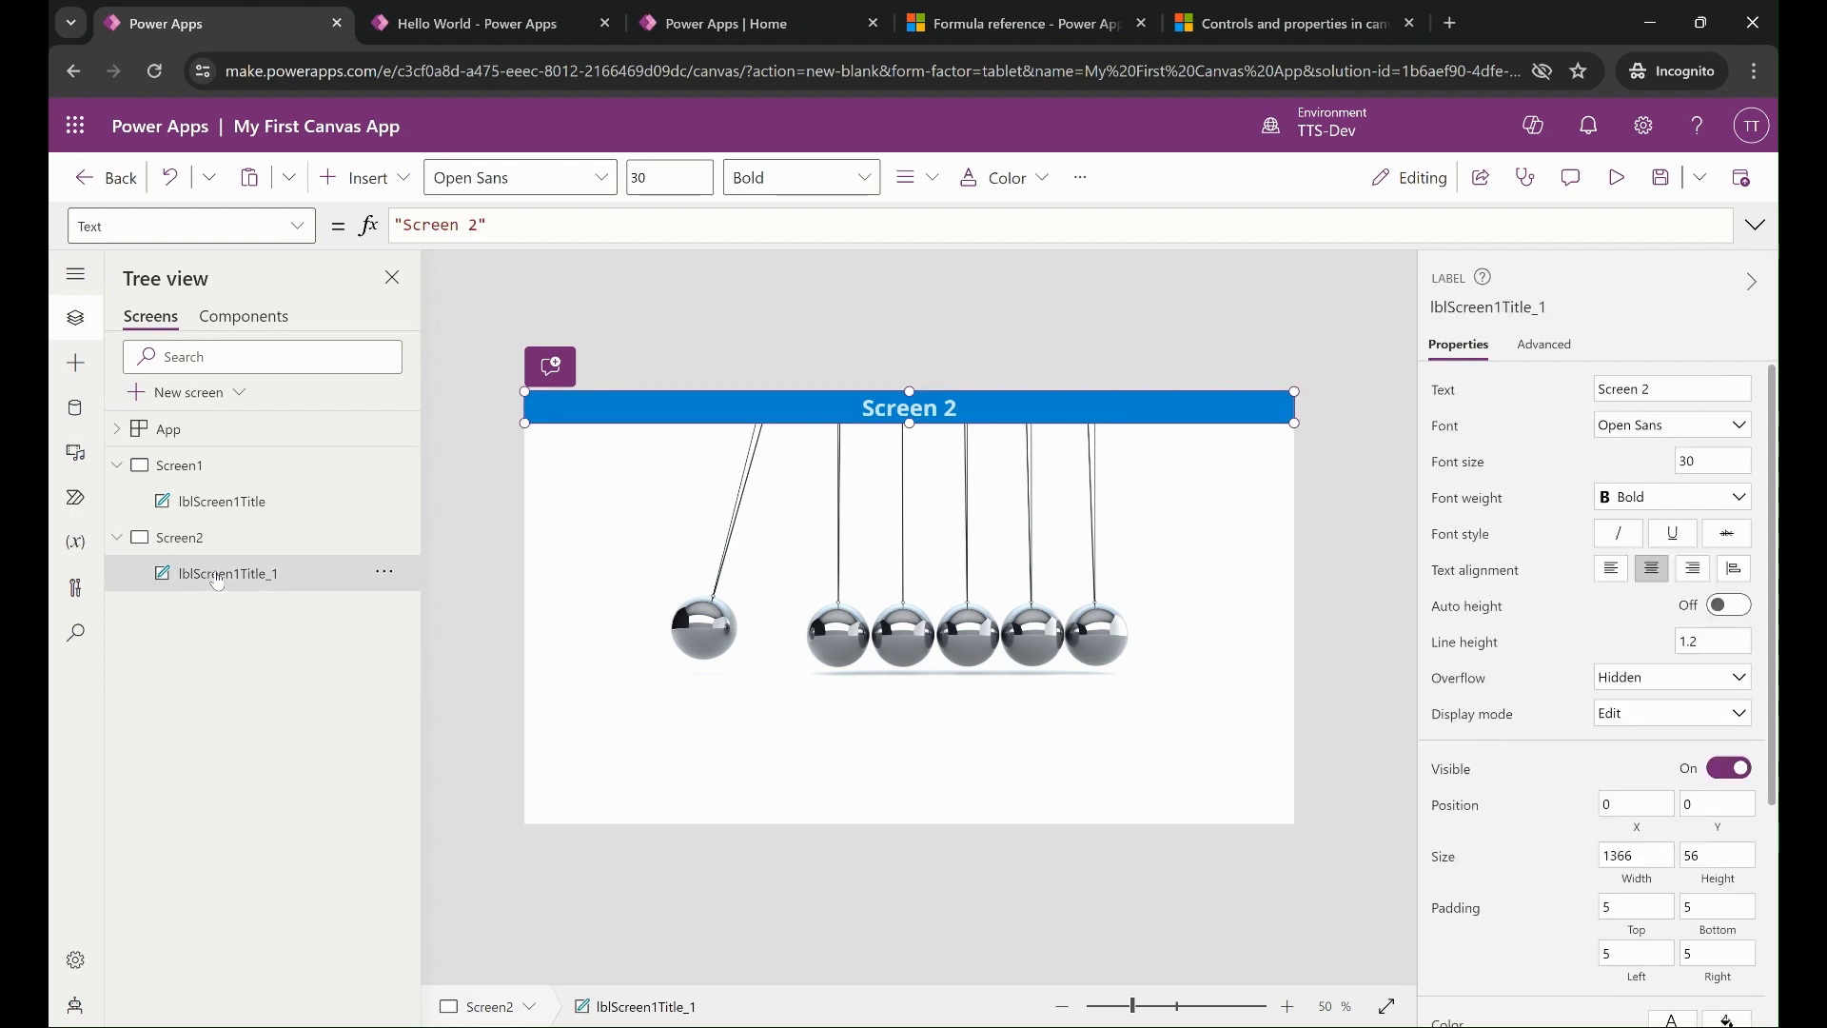
{"action": "left_click", "coordinate": [177, 539]}
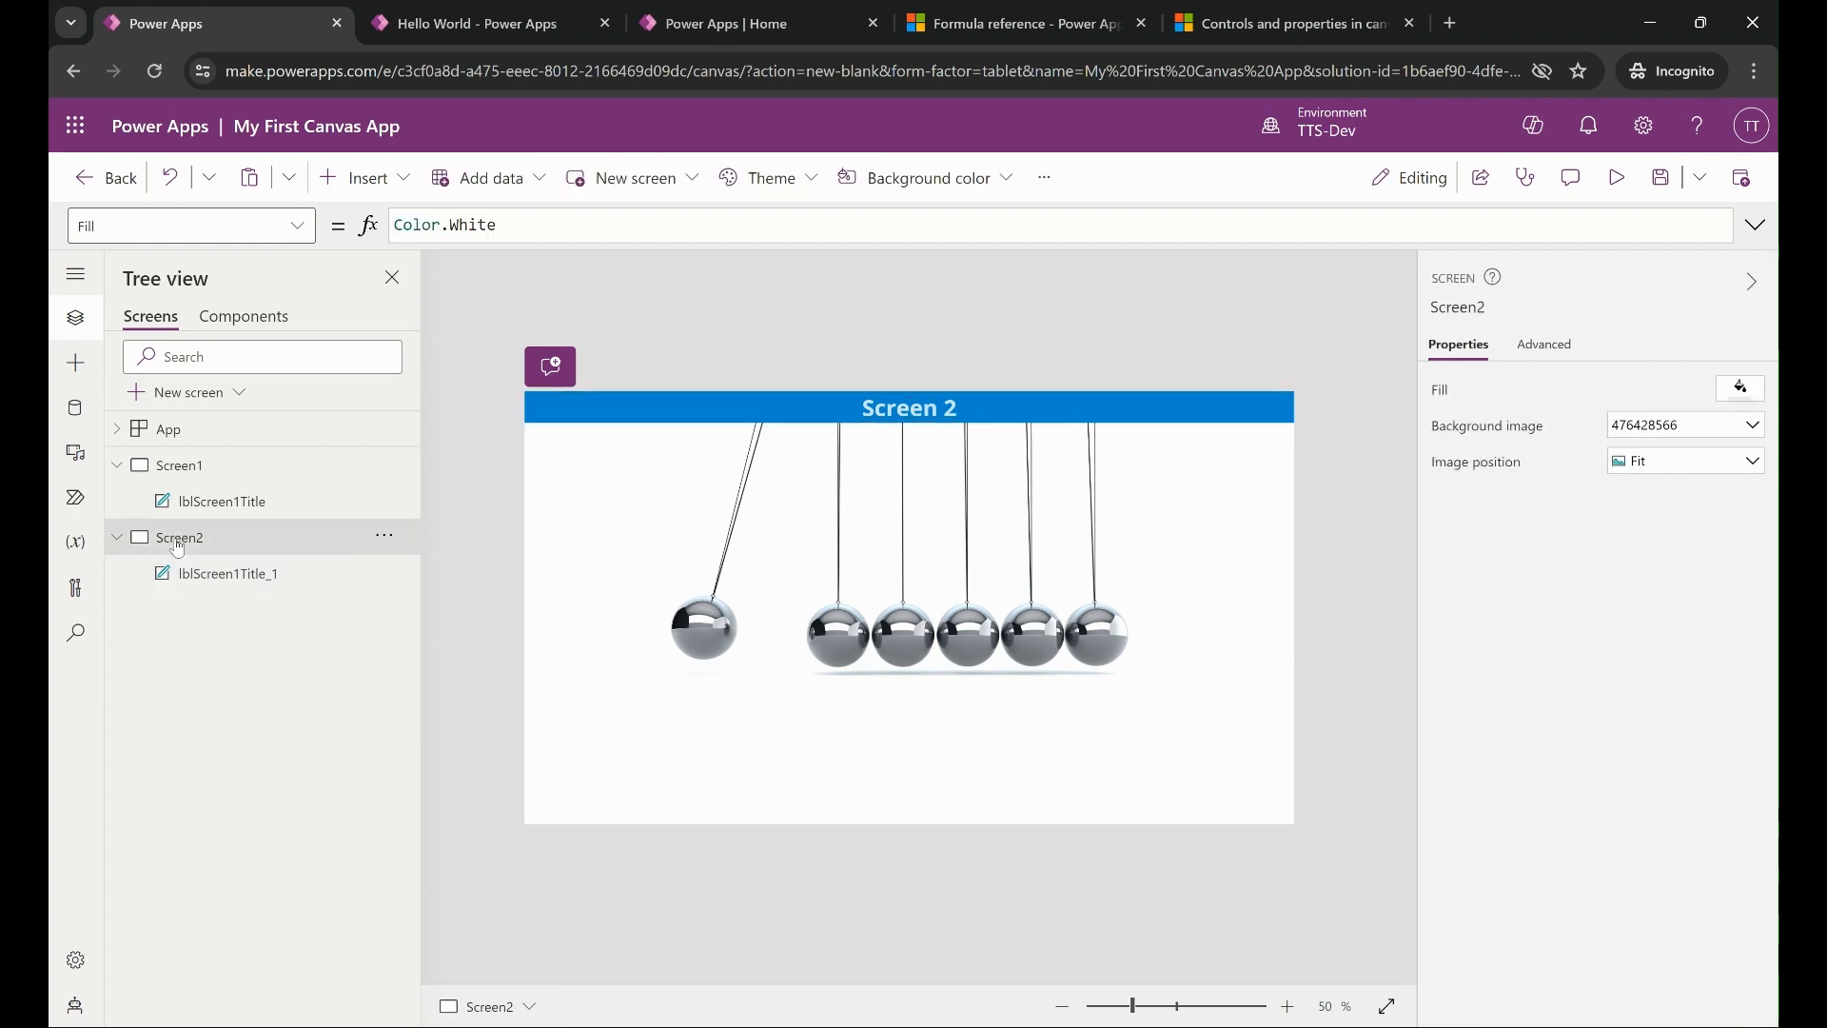
{"action": "left_click", "coordinate": [1754, 427]}
{"action": "left_click", "coordinate": [1661, 455]}
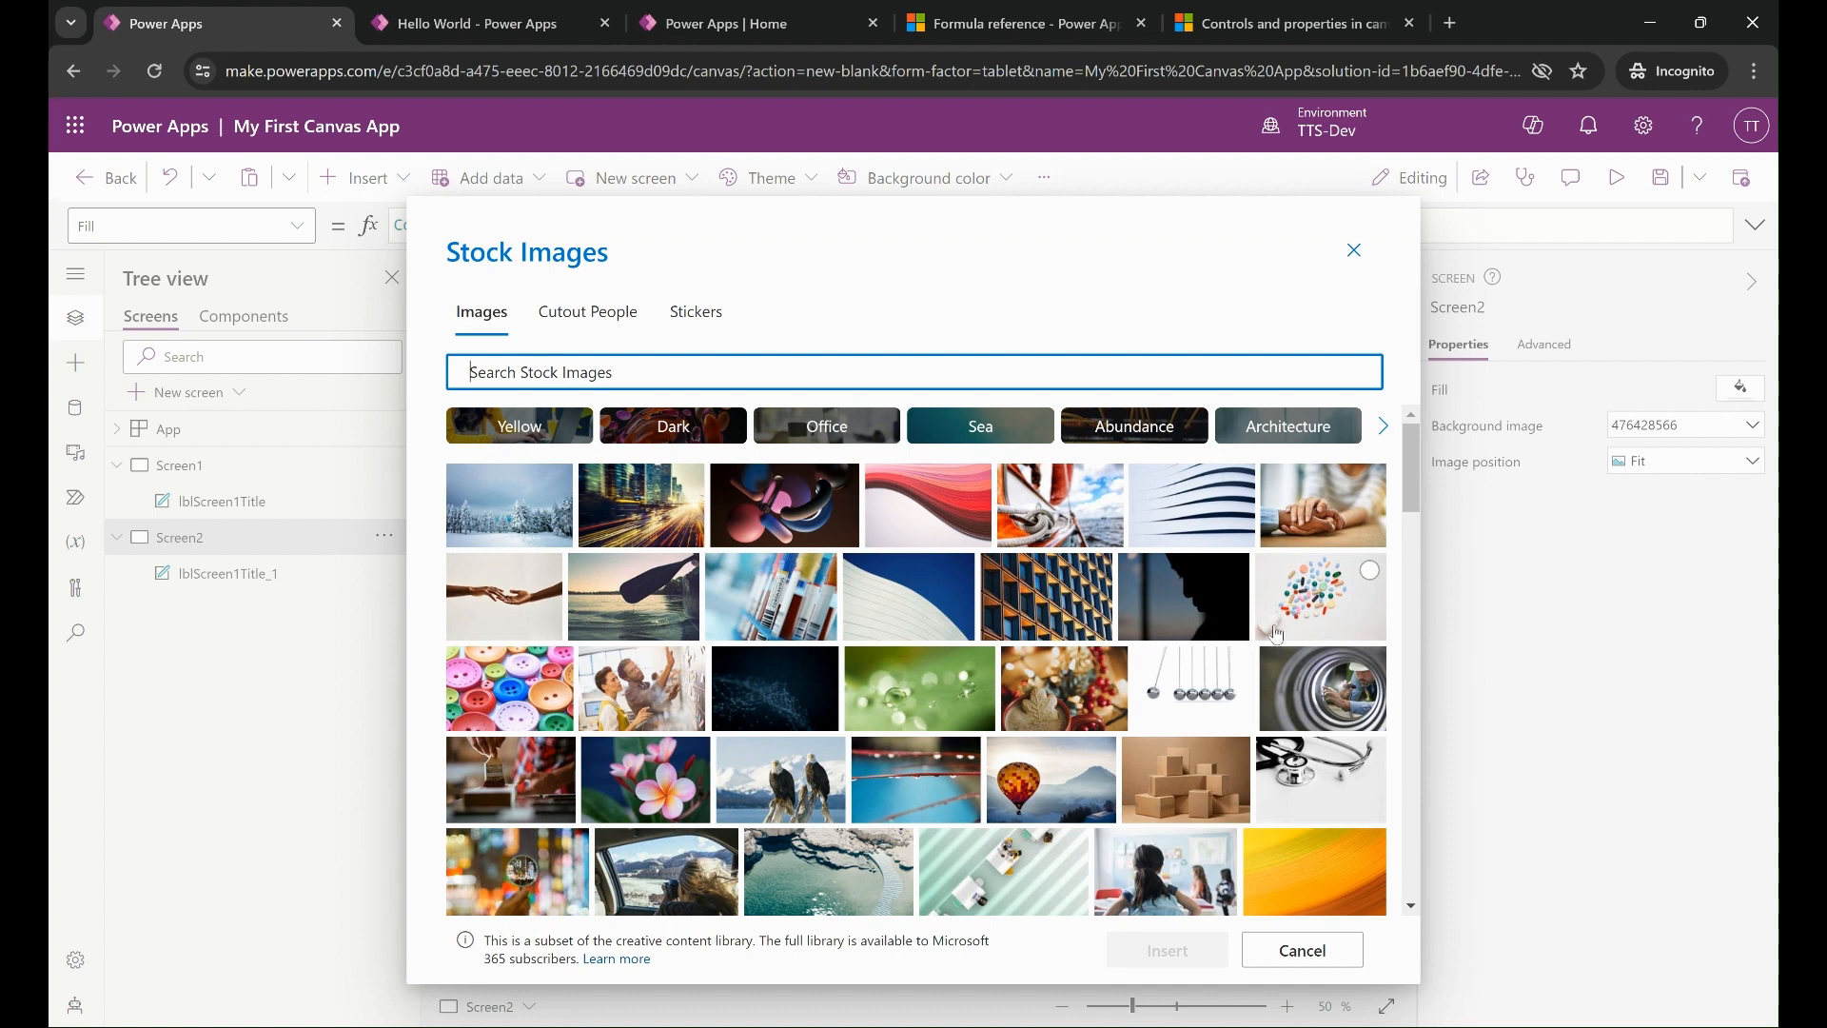
{"action": "left_click", "coordinate": [1207, 498]}
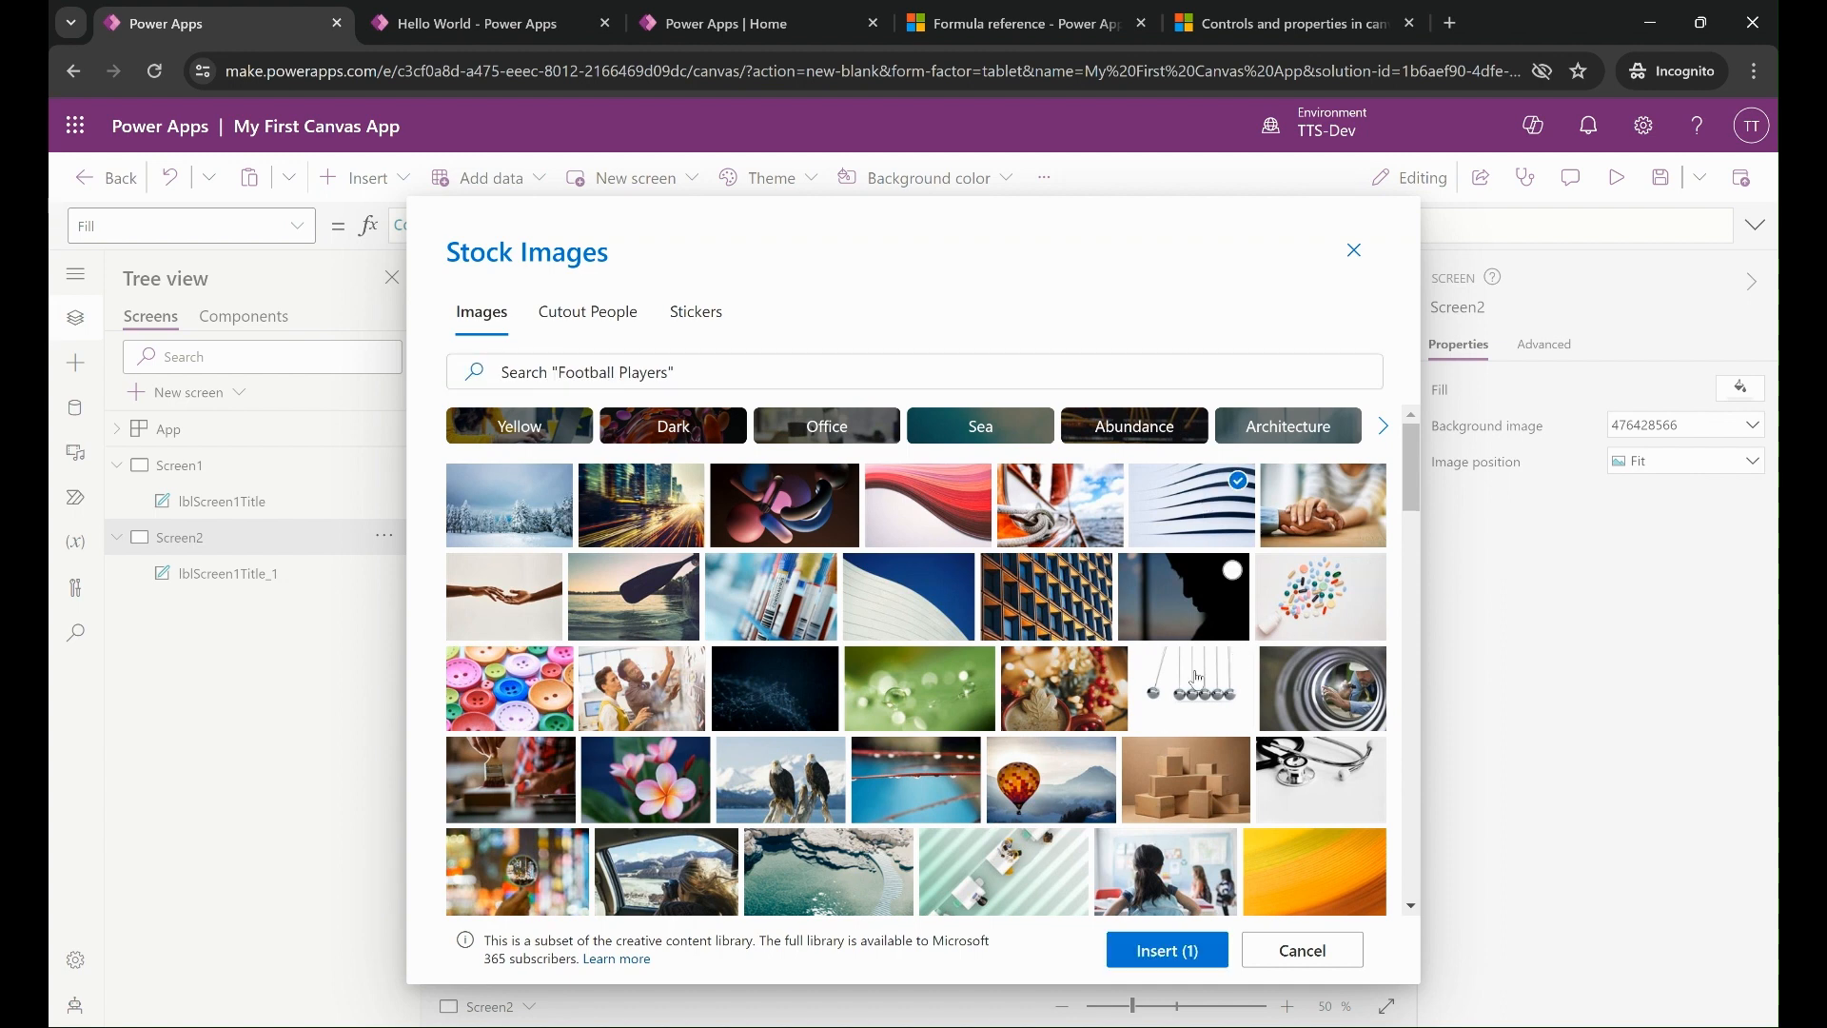
{"action": "left_click", "coordinate": [1166, 951]}
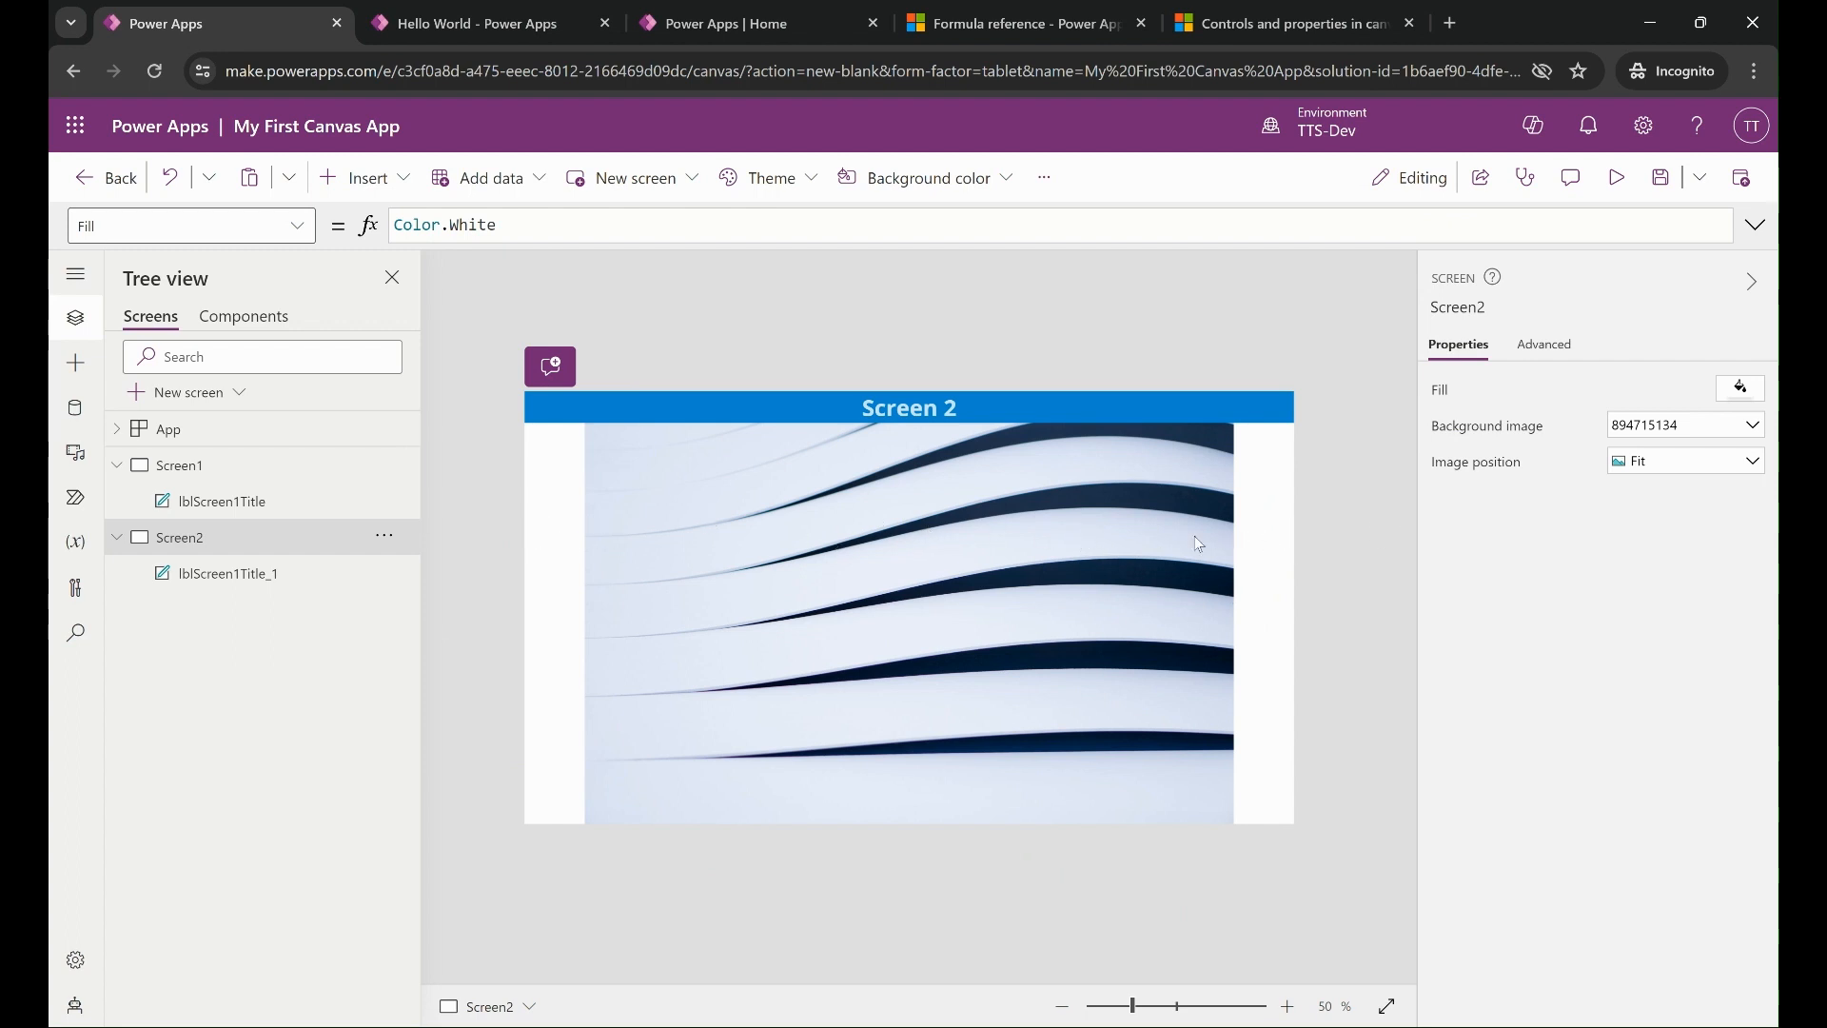
Set the image position of Screen2's background to Stretch.
{"action": "left_click", "coordinate": [1714, 471]}
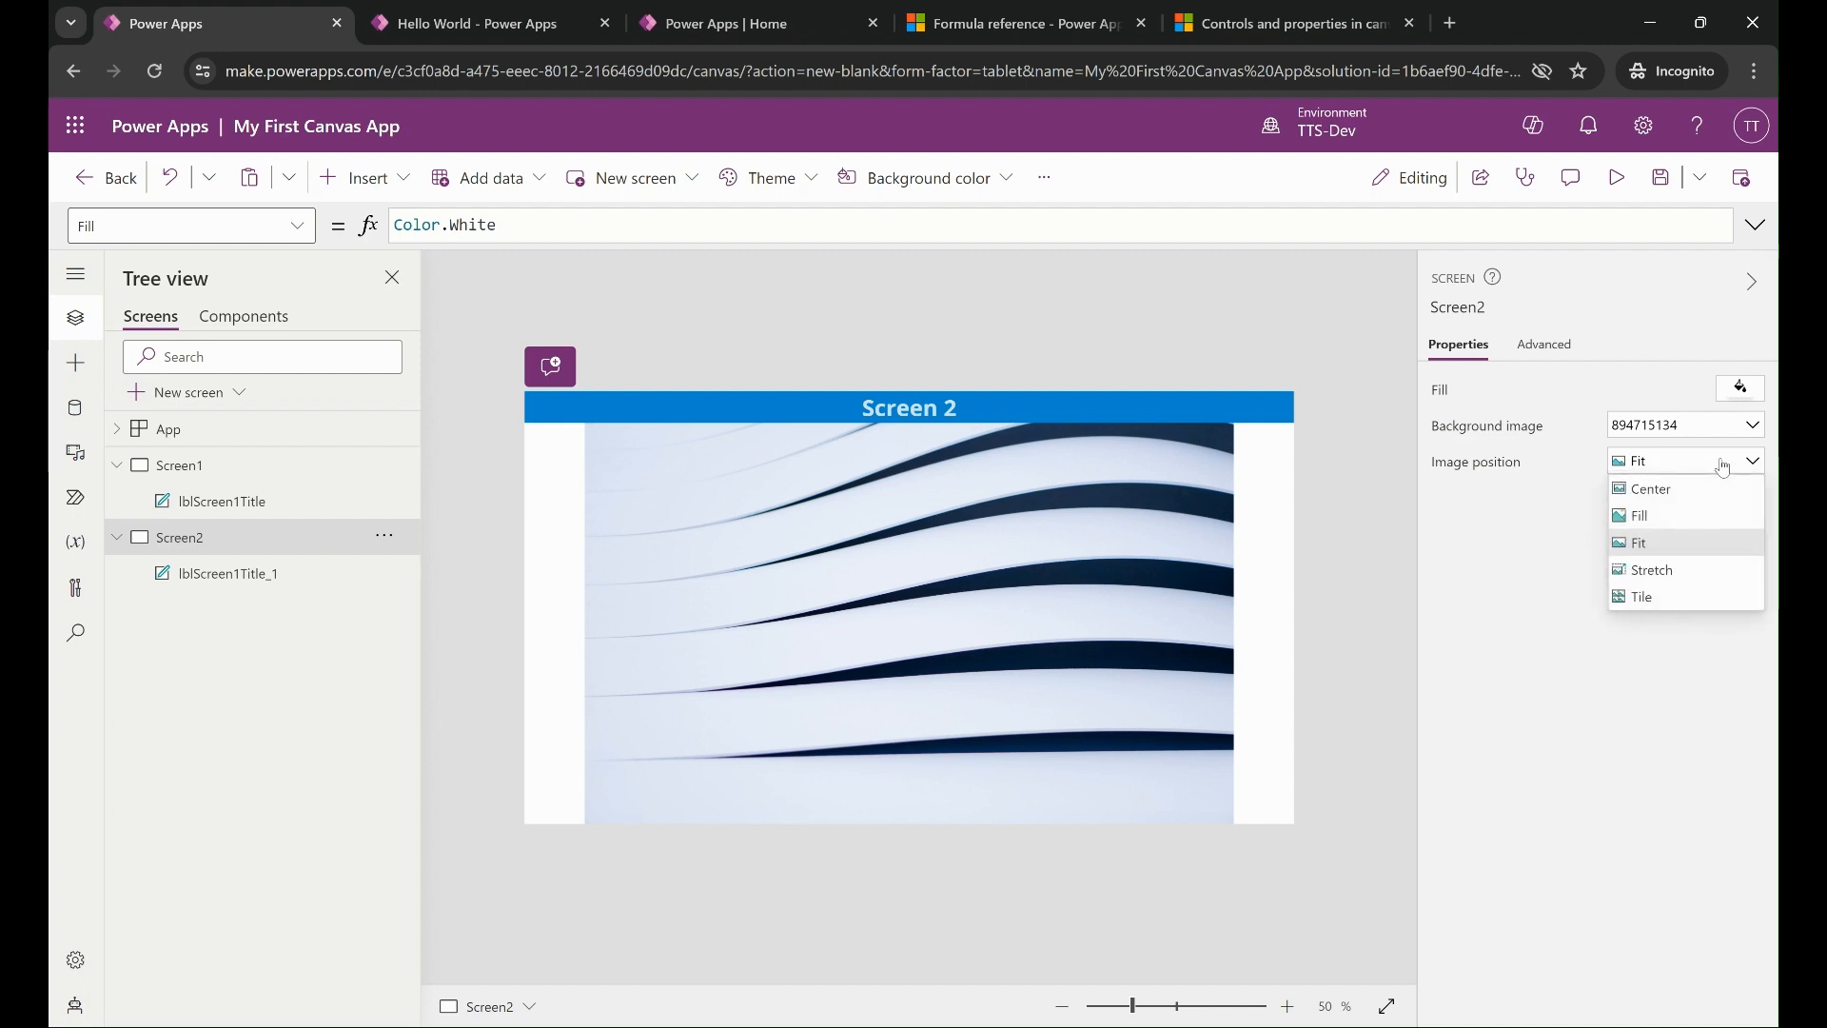
{"action": "left_click", "coordinate": [1653, 571]}
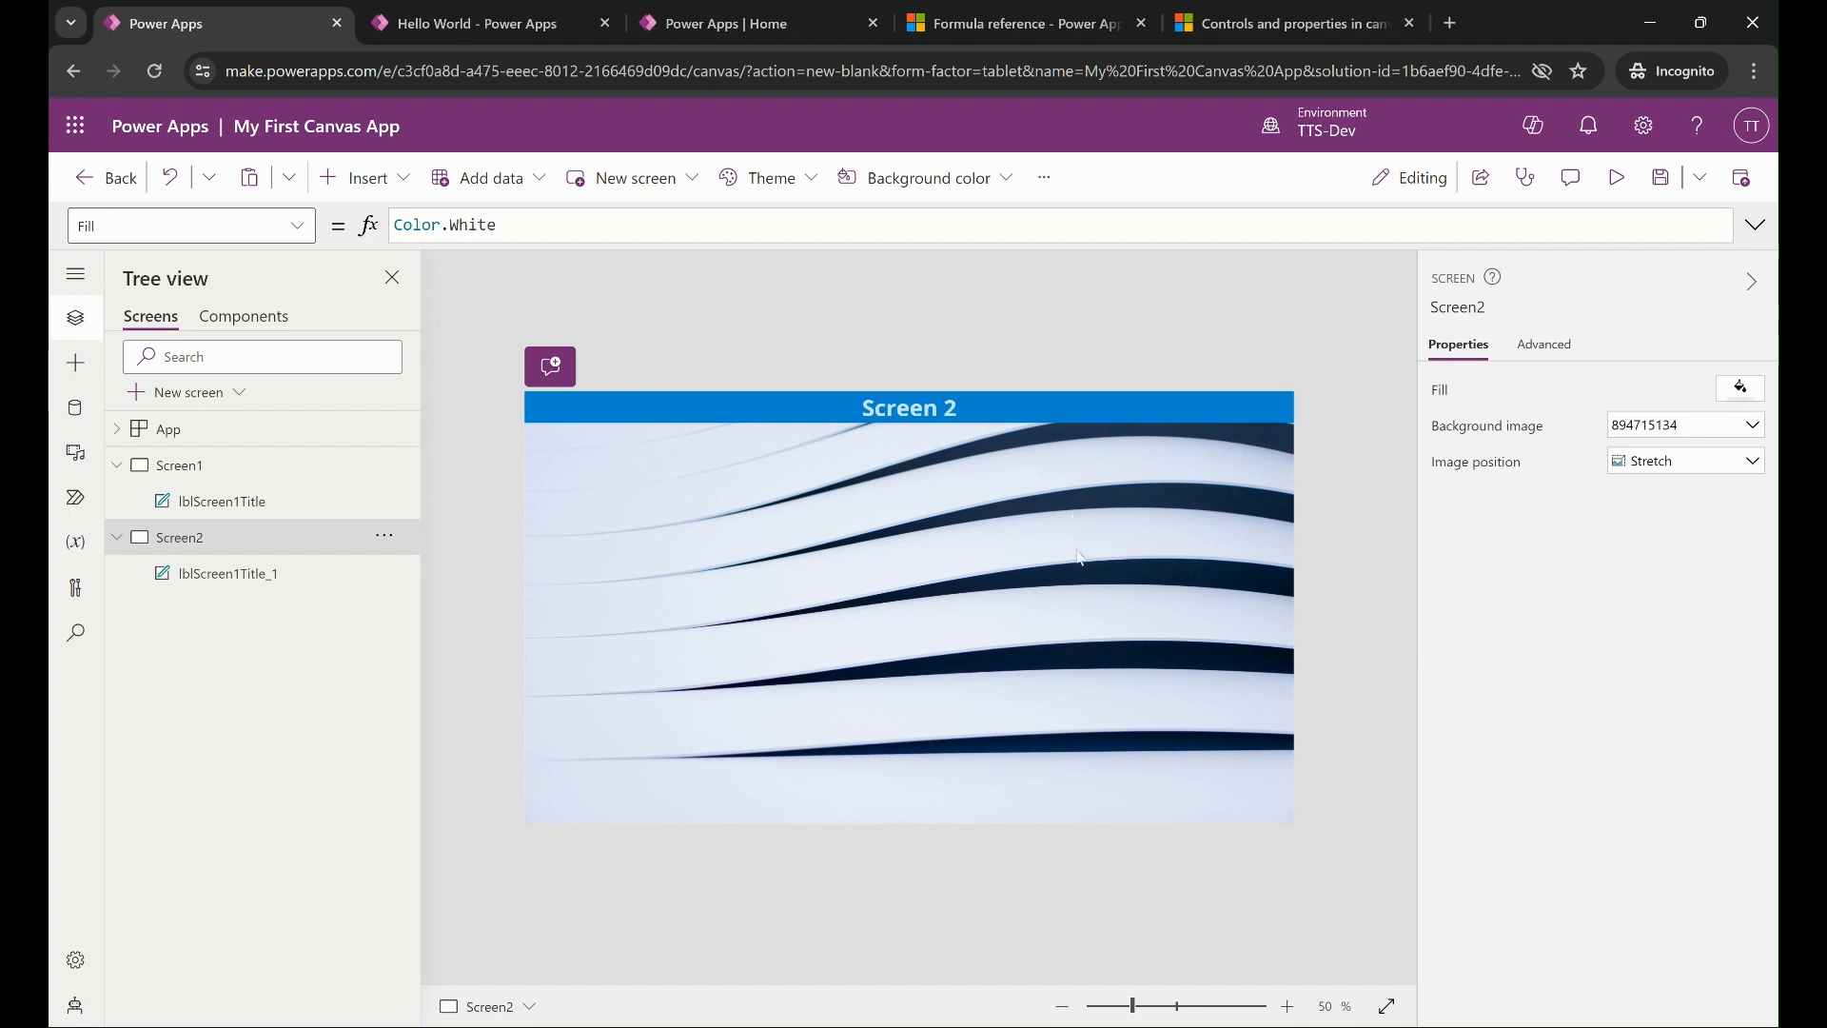
{"action": "left_click", "coordinate": [1641, 464]}
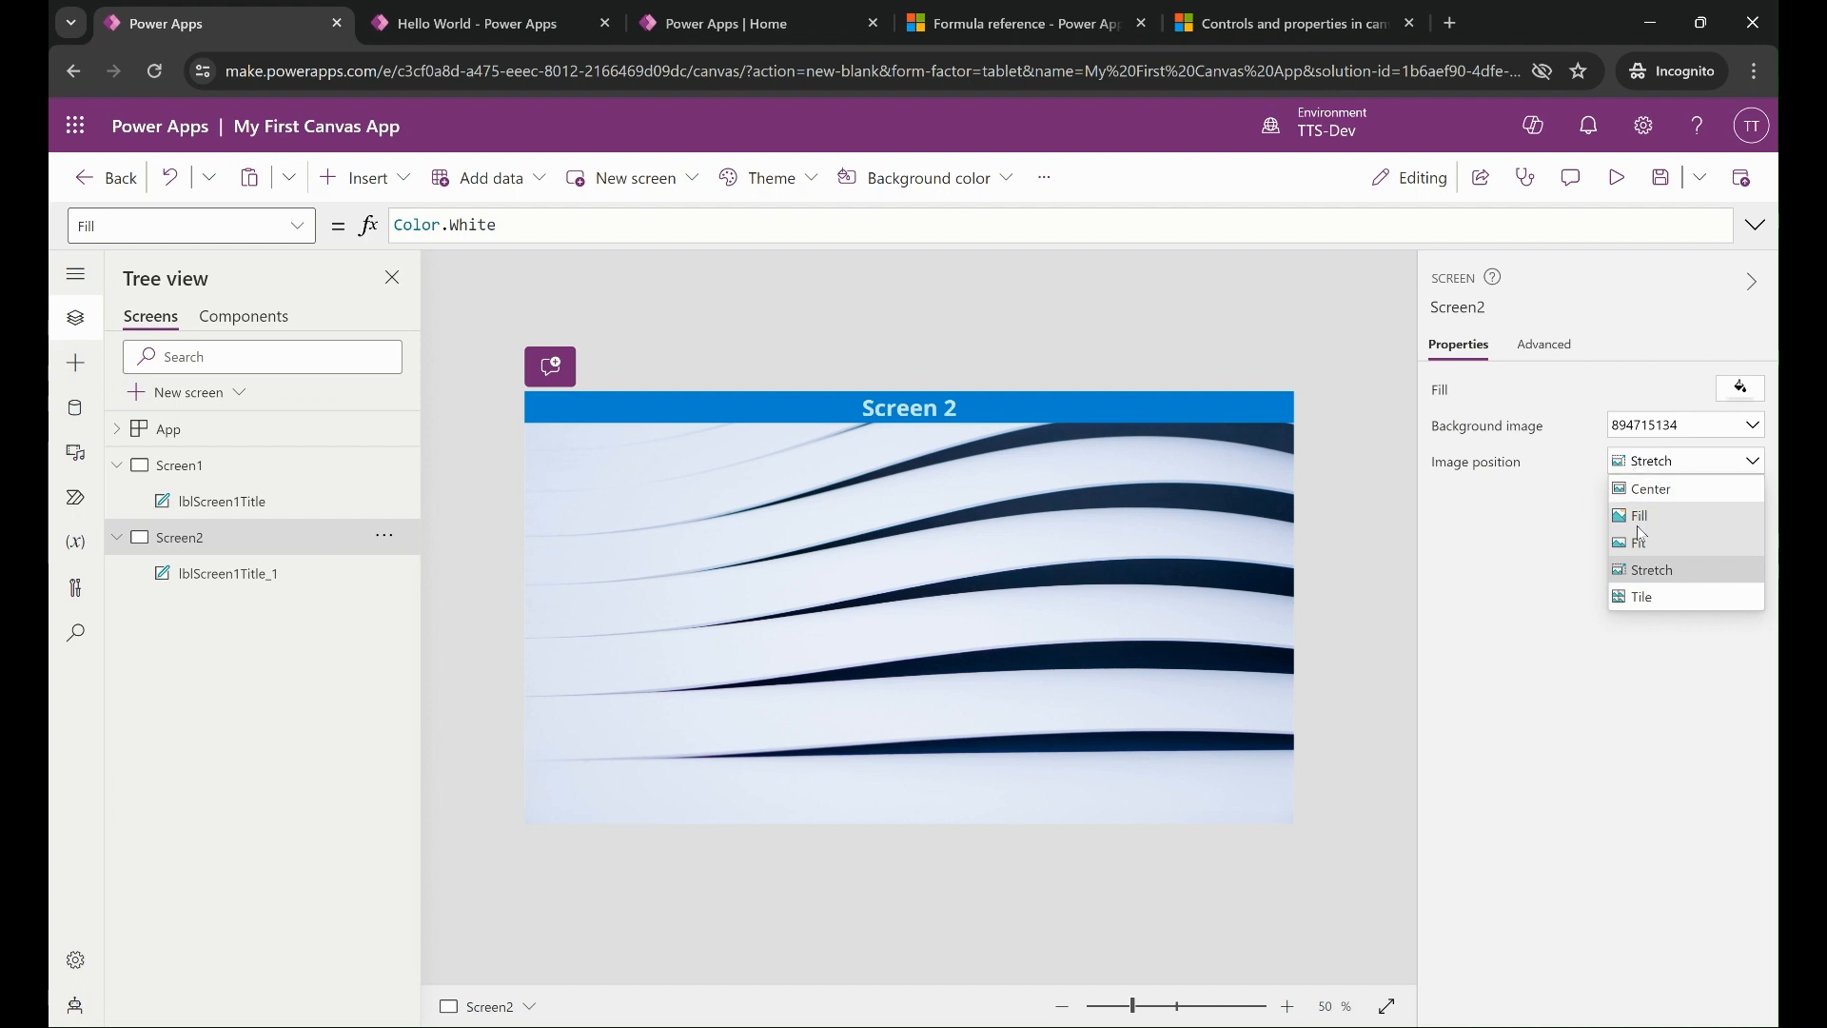
{"action": "left_click", "coordinate": [1479, 499]}
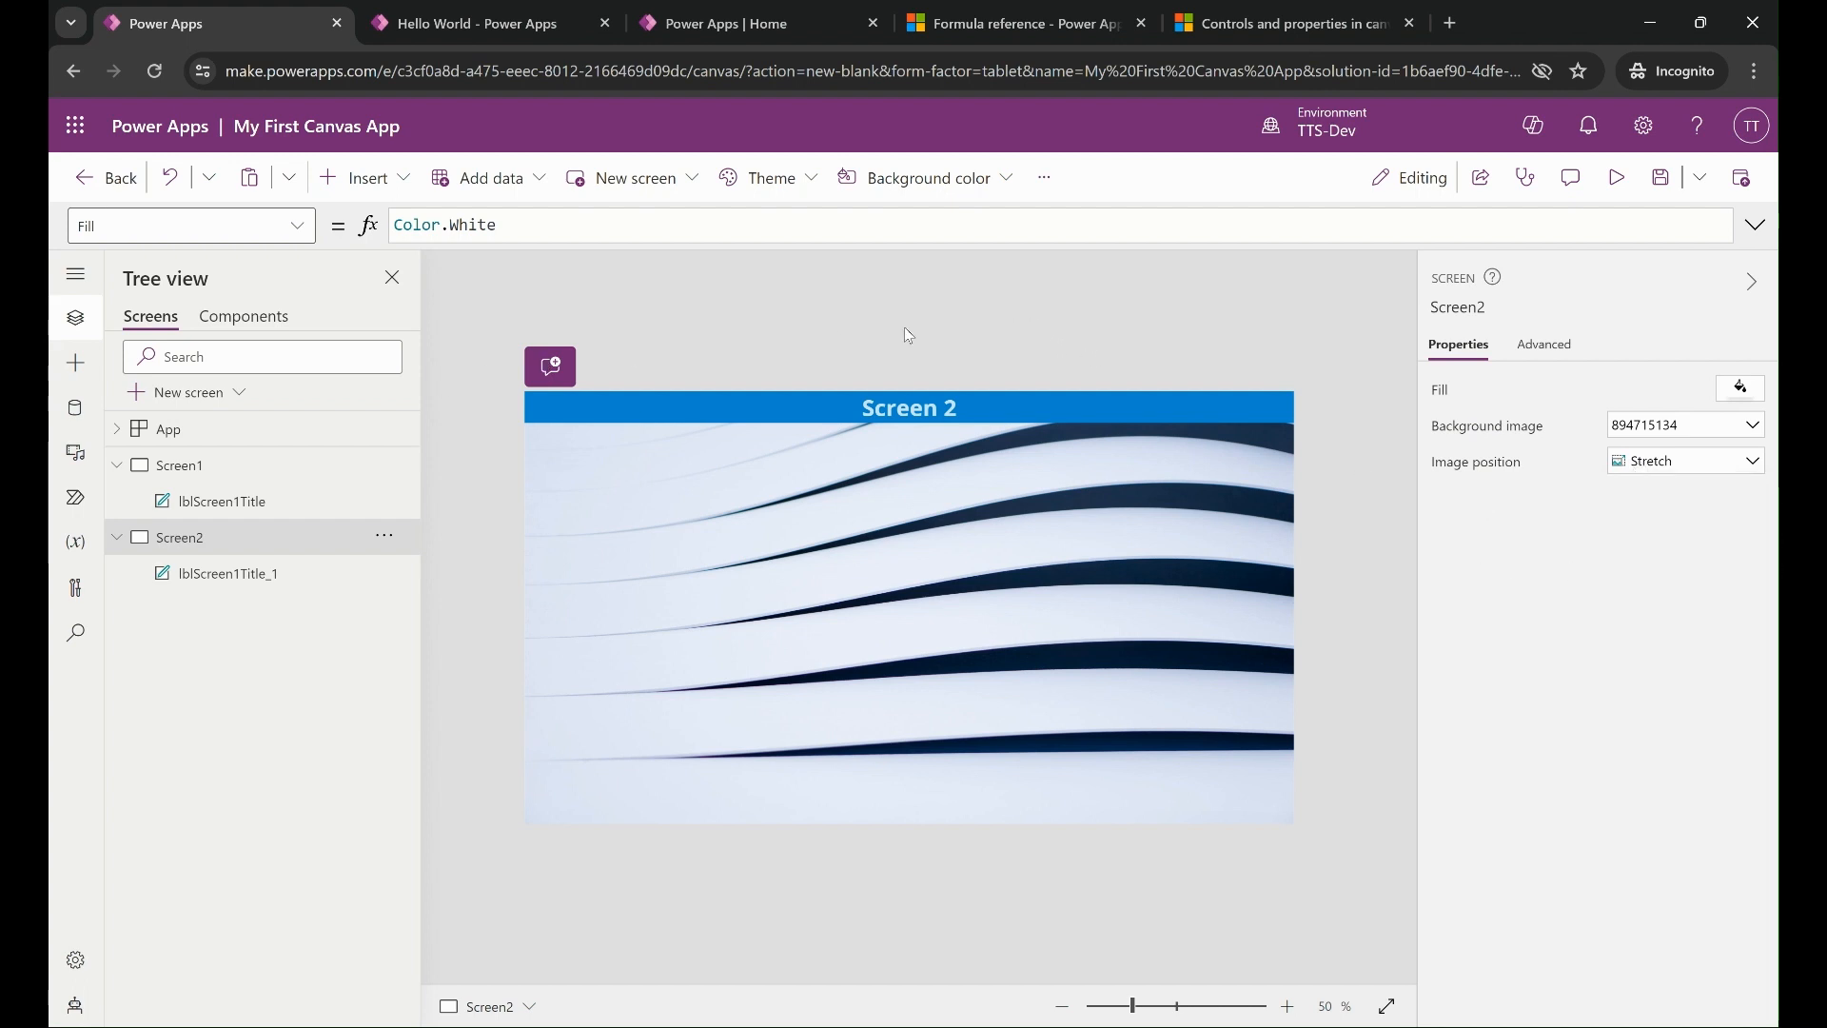
Preview the app from Screen1 and compare its design with Screen2 in the editor.
{"action": "left_click", "coordinate": [277, 469]}
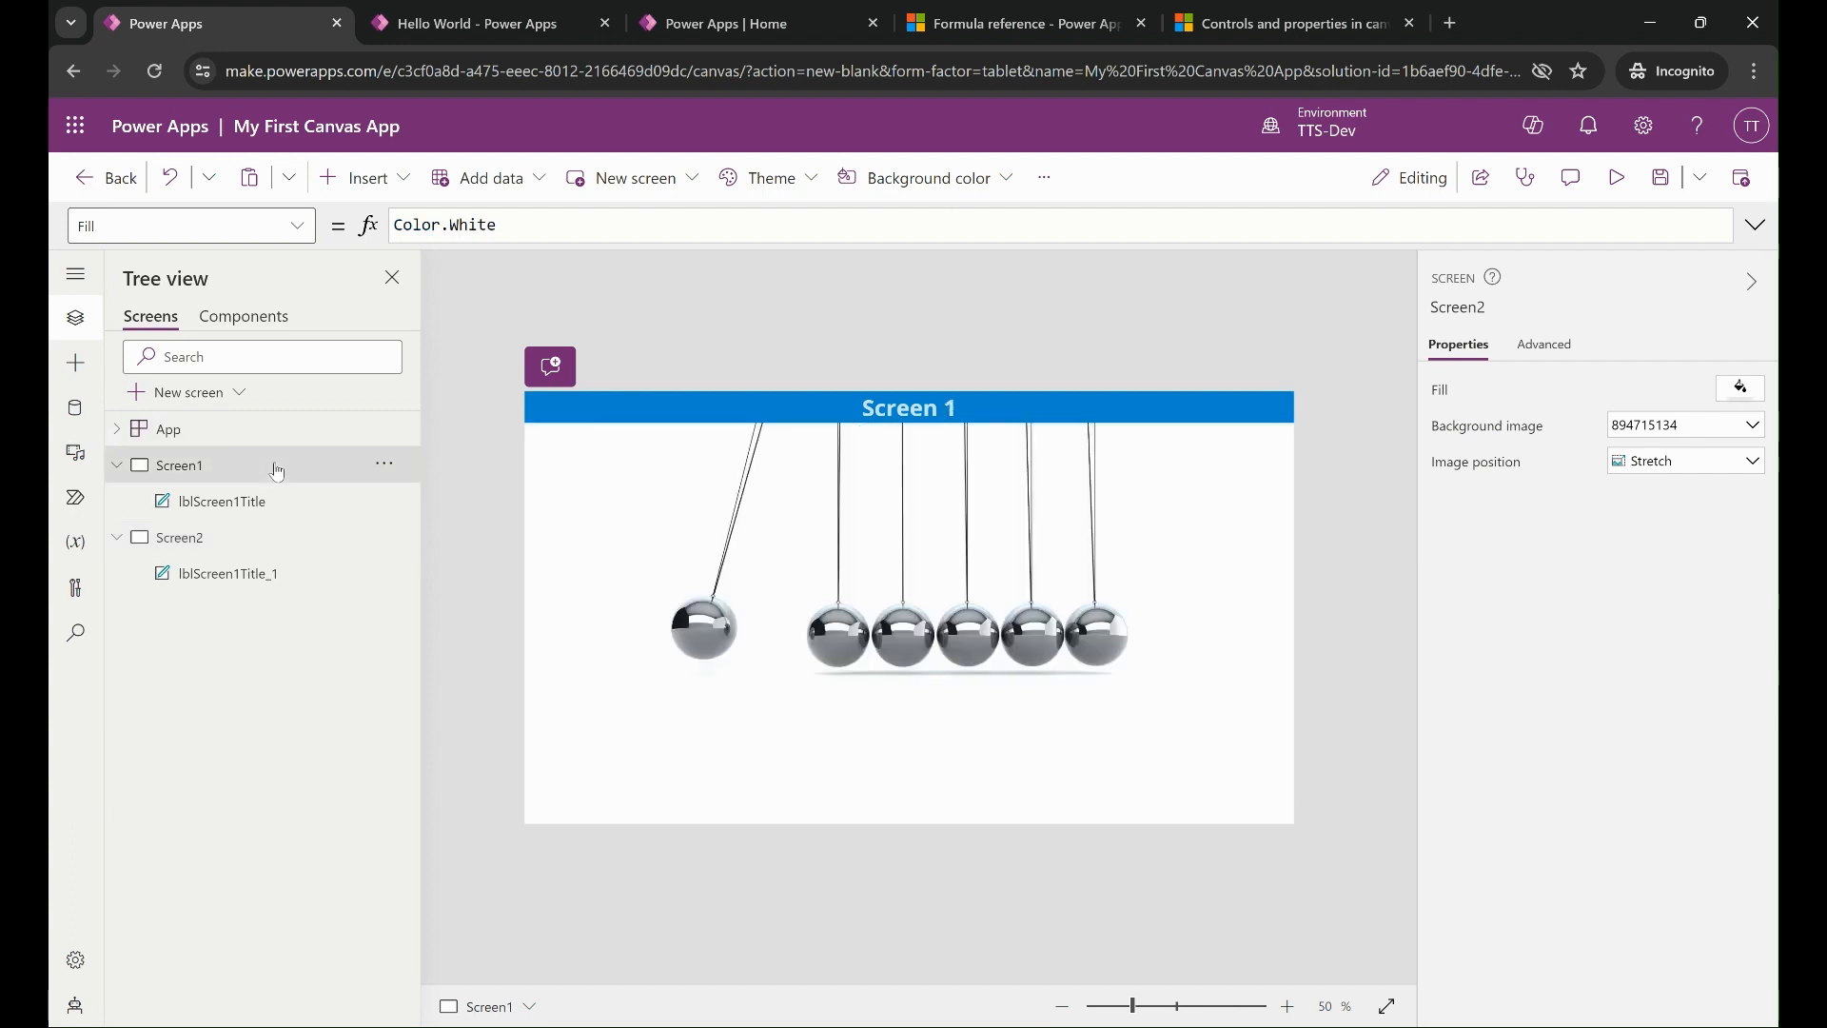
{"action": "left_click", "coordinate": [1619, 180]}
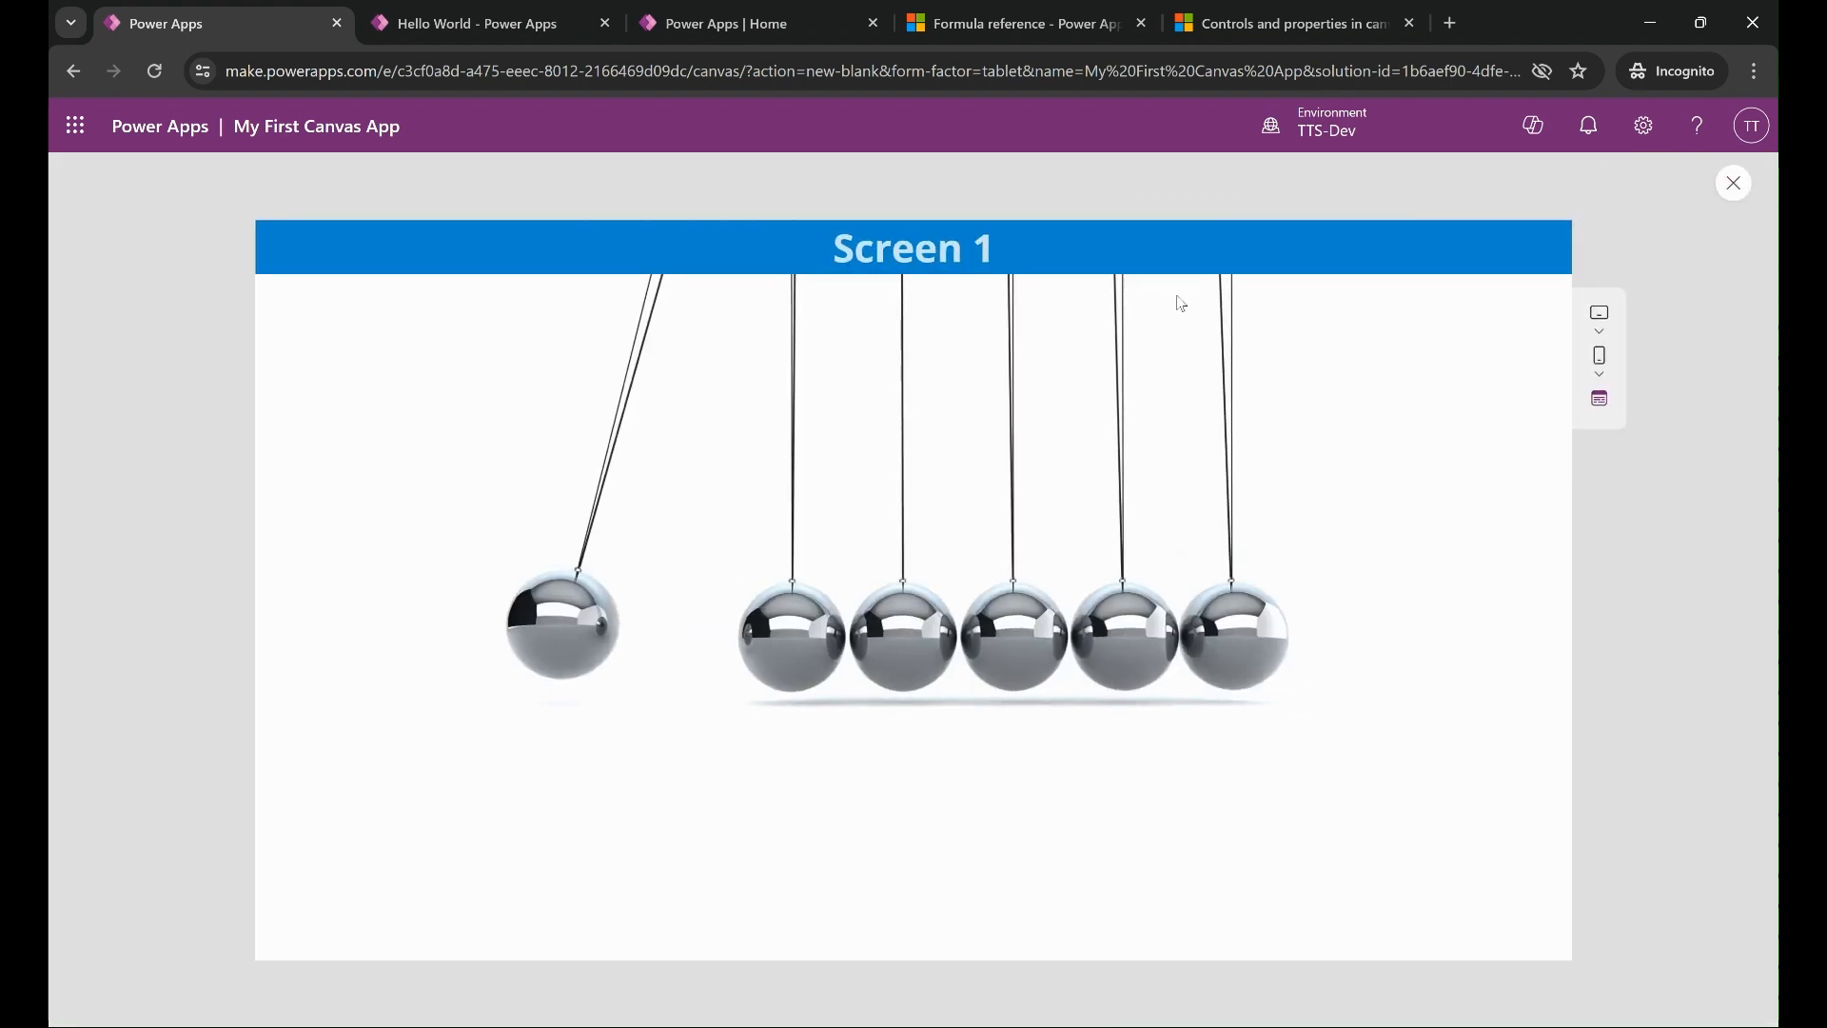
{"action": "left_click", "coordinate": [1734, 185]}
{"action": "left_click", "coordinate": [229, 540]}
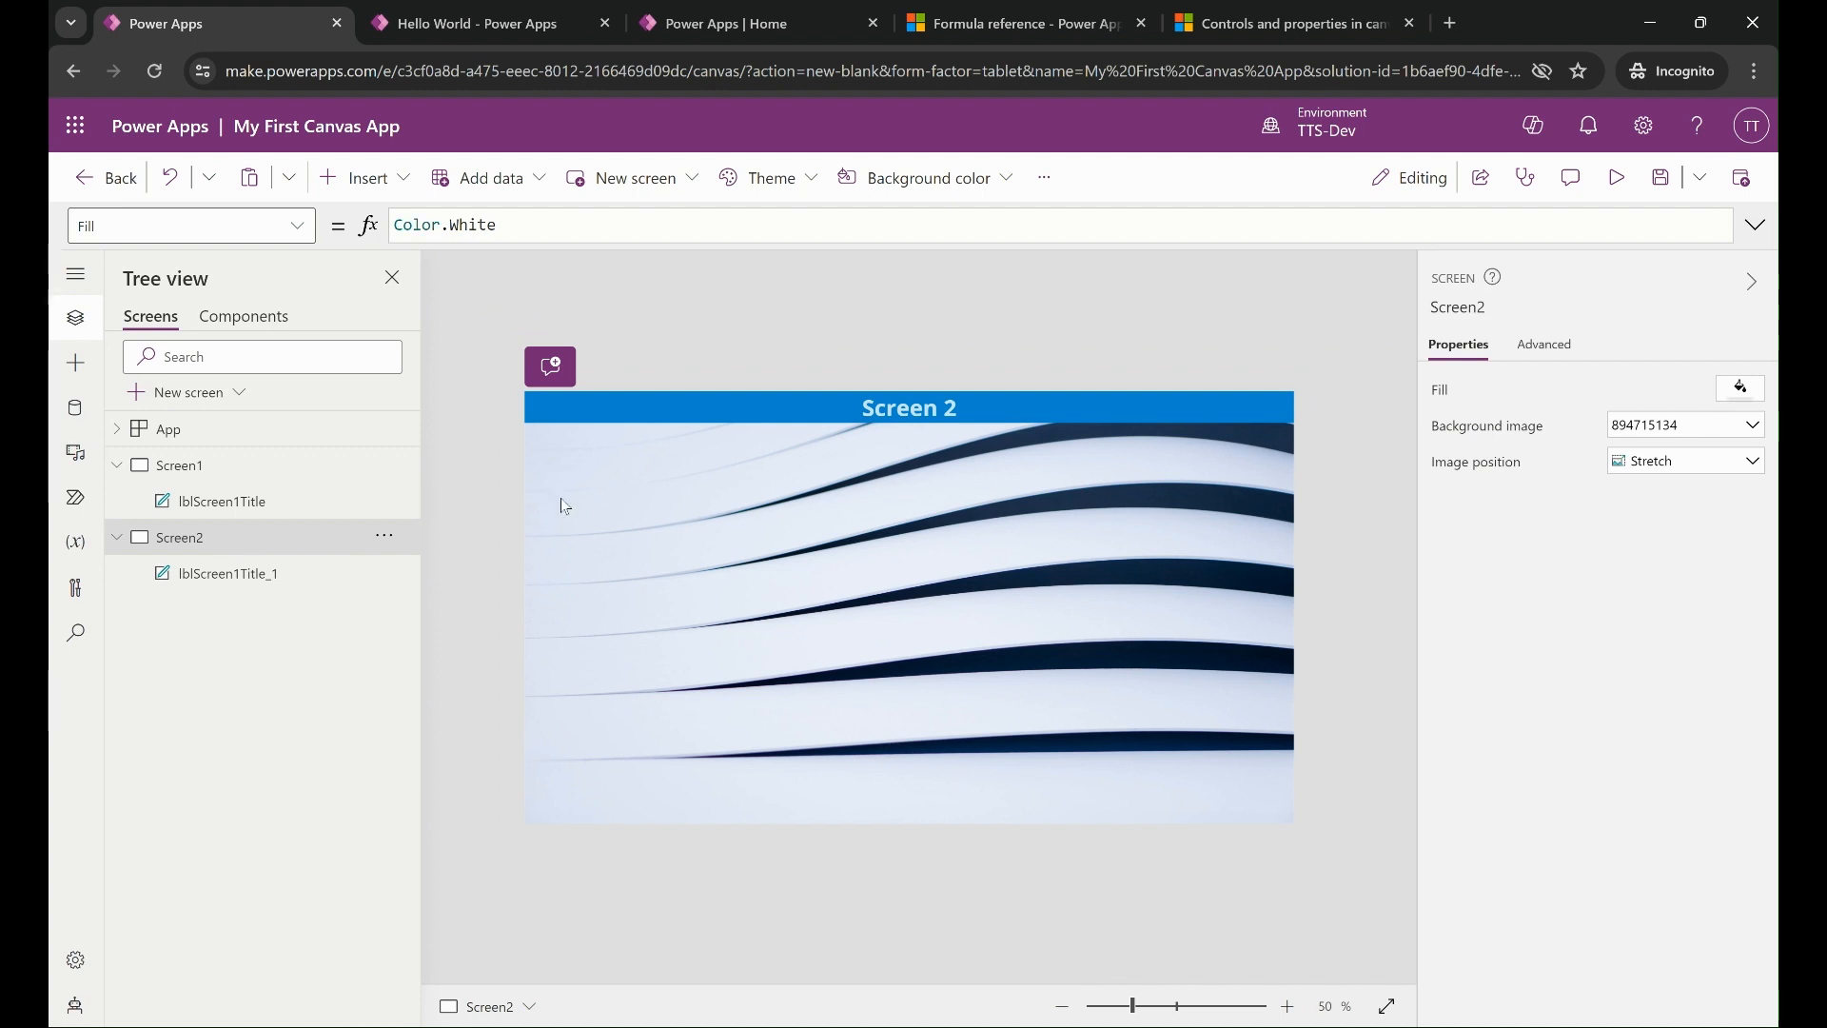
{"action": "left_click", "coordinate": [190, 469]}
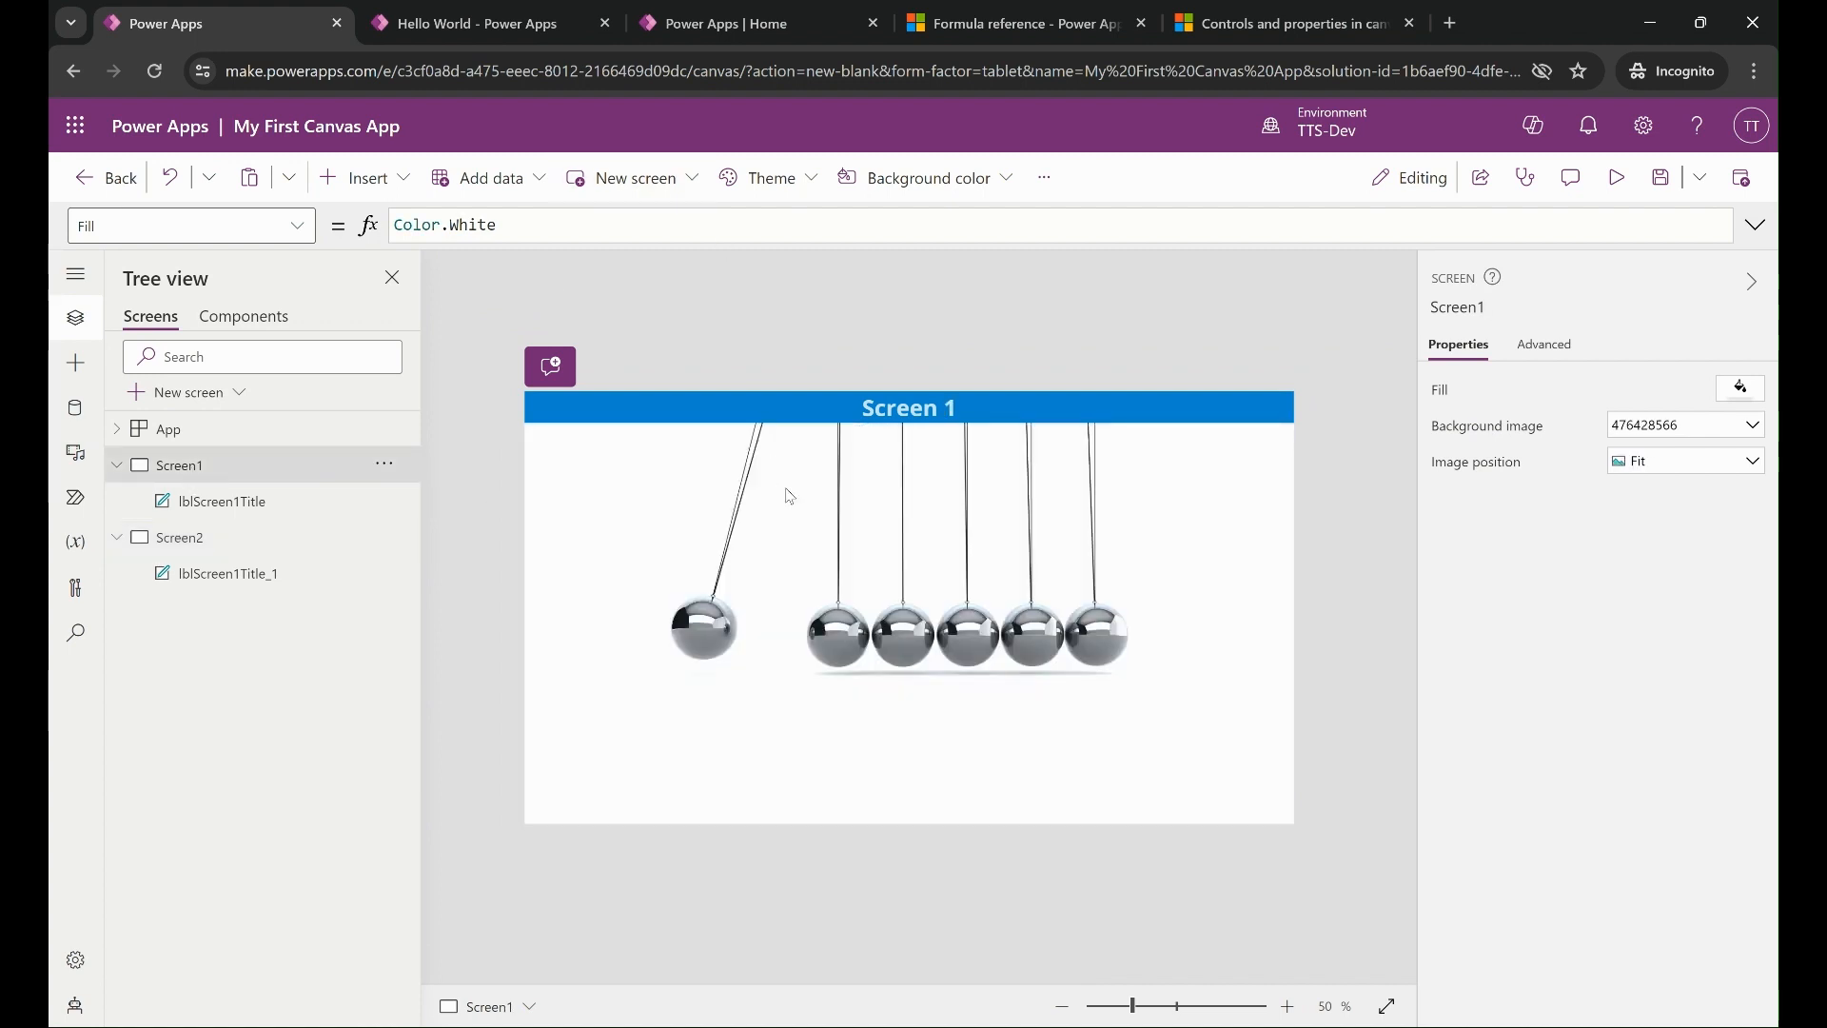
{"action": "left_click", "coordinate": [1616, 178]}
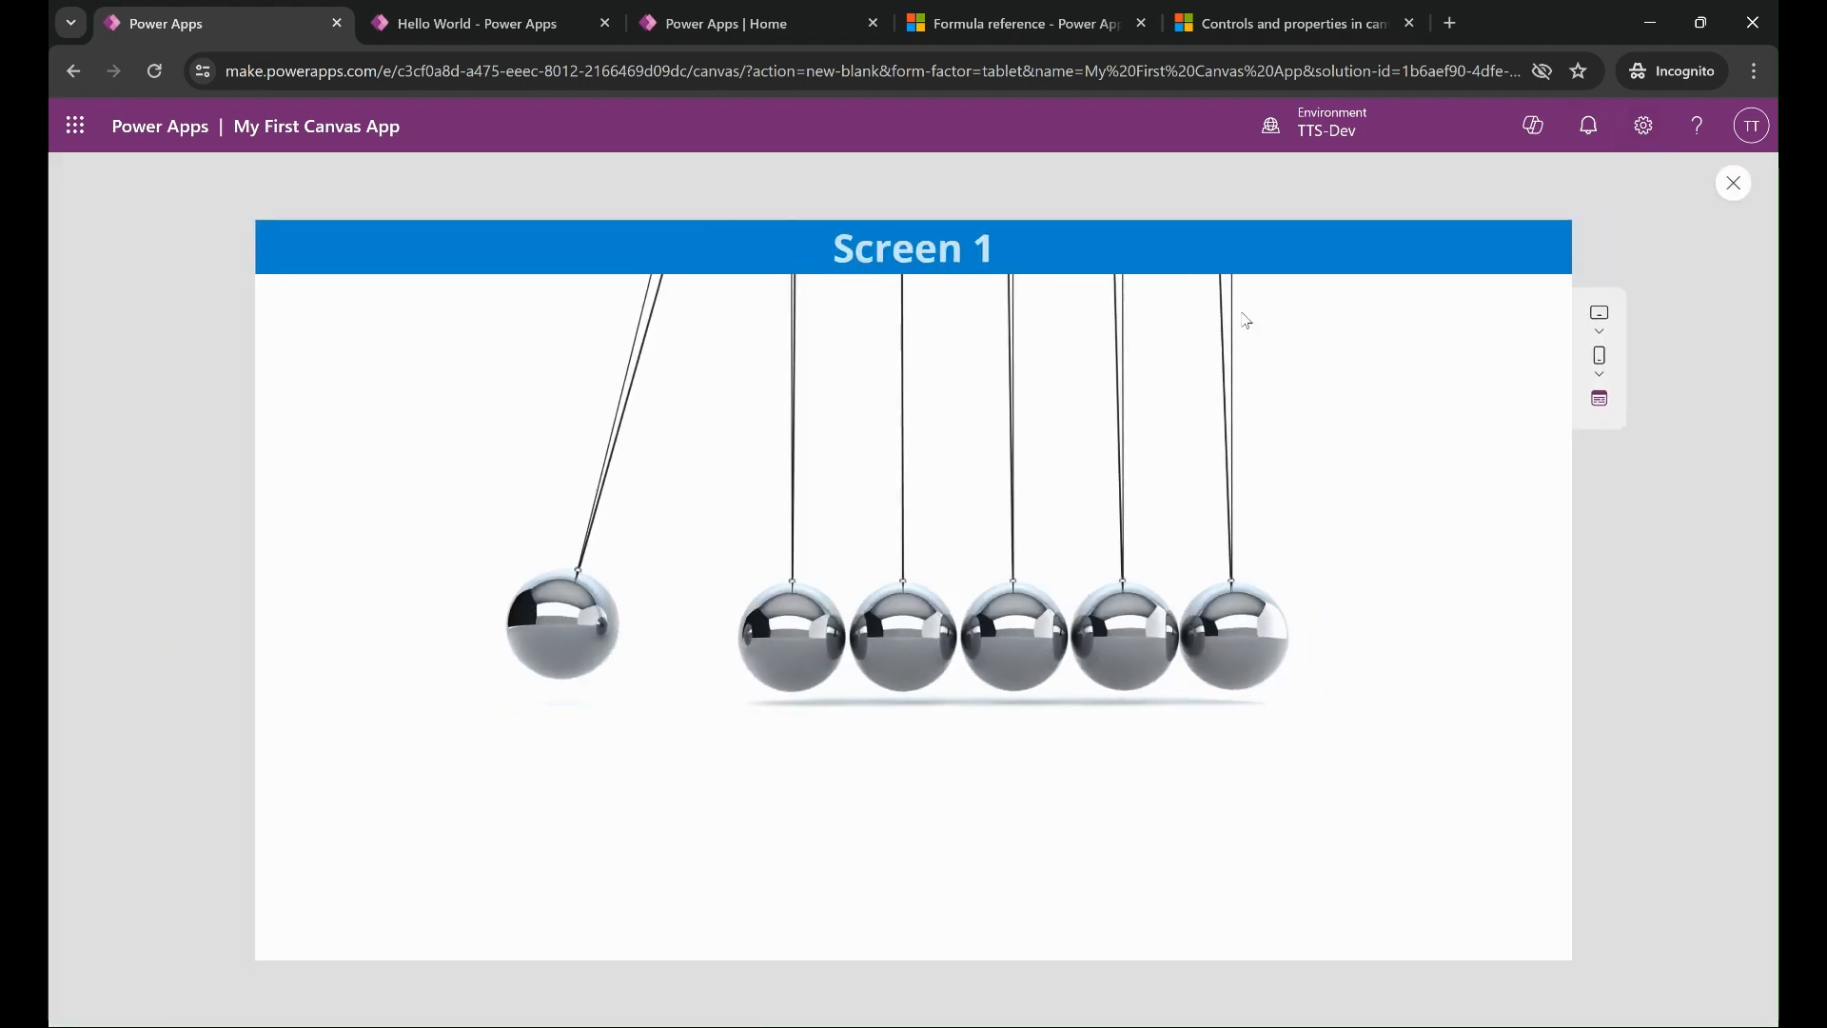
{"action": "left_click", "coordinate": [1729, 191]}
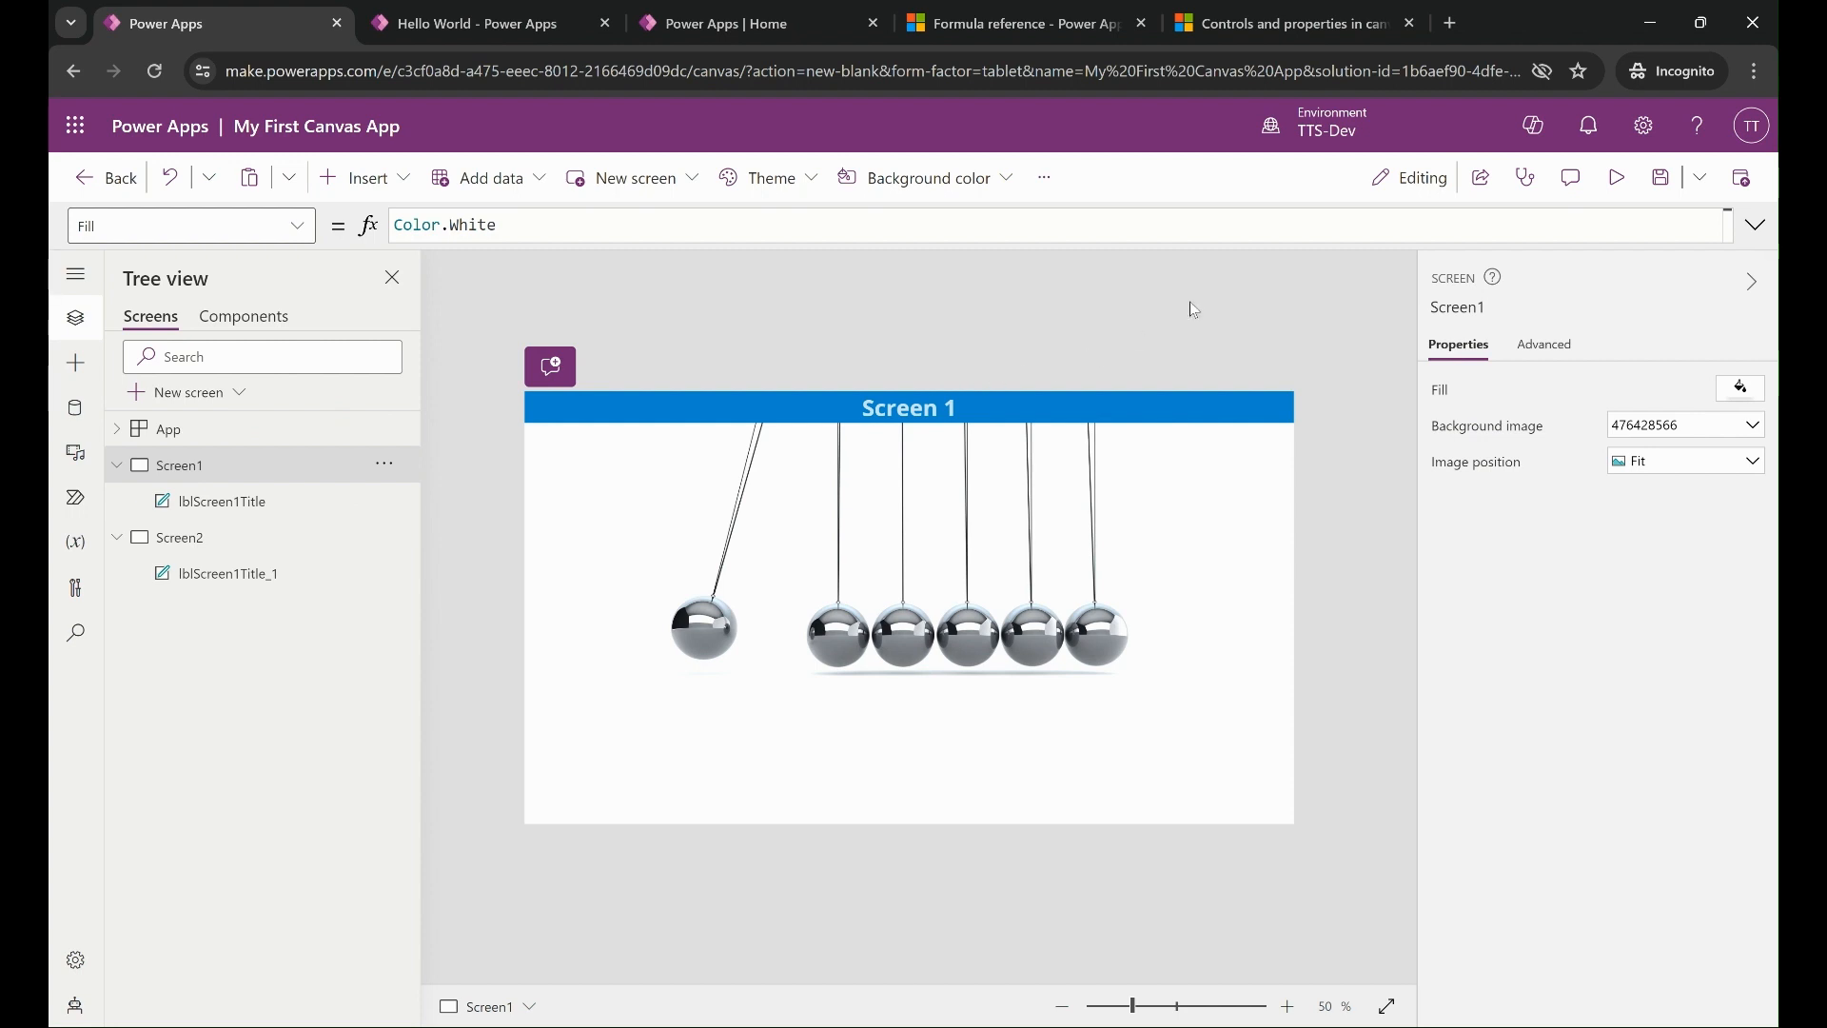
{"action": "left_click", "coordinate": [1616, 180]}
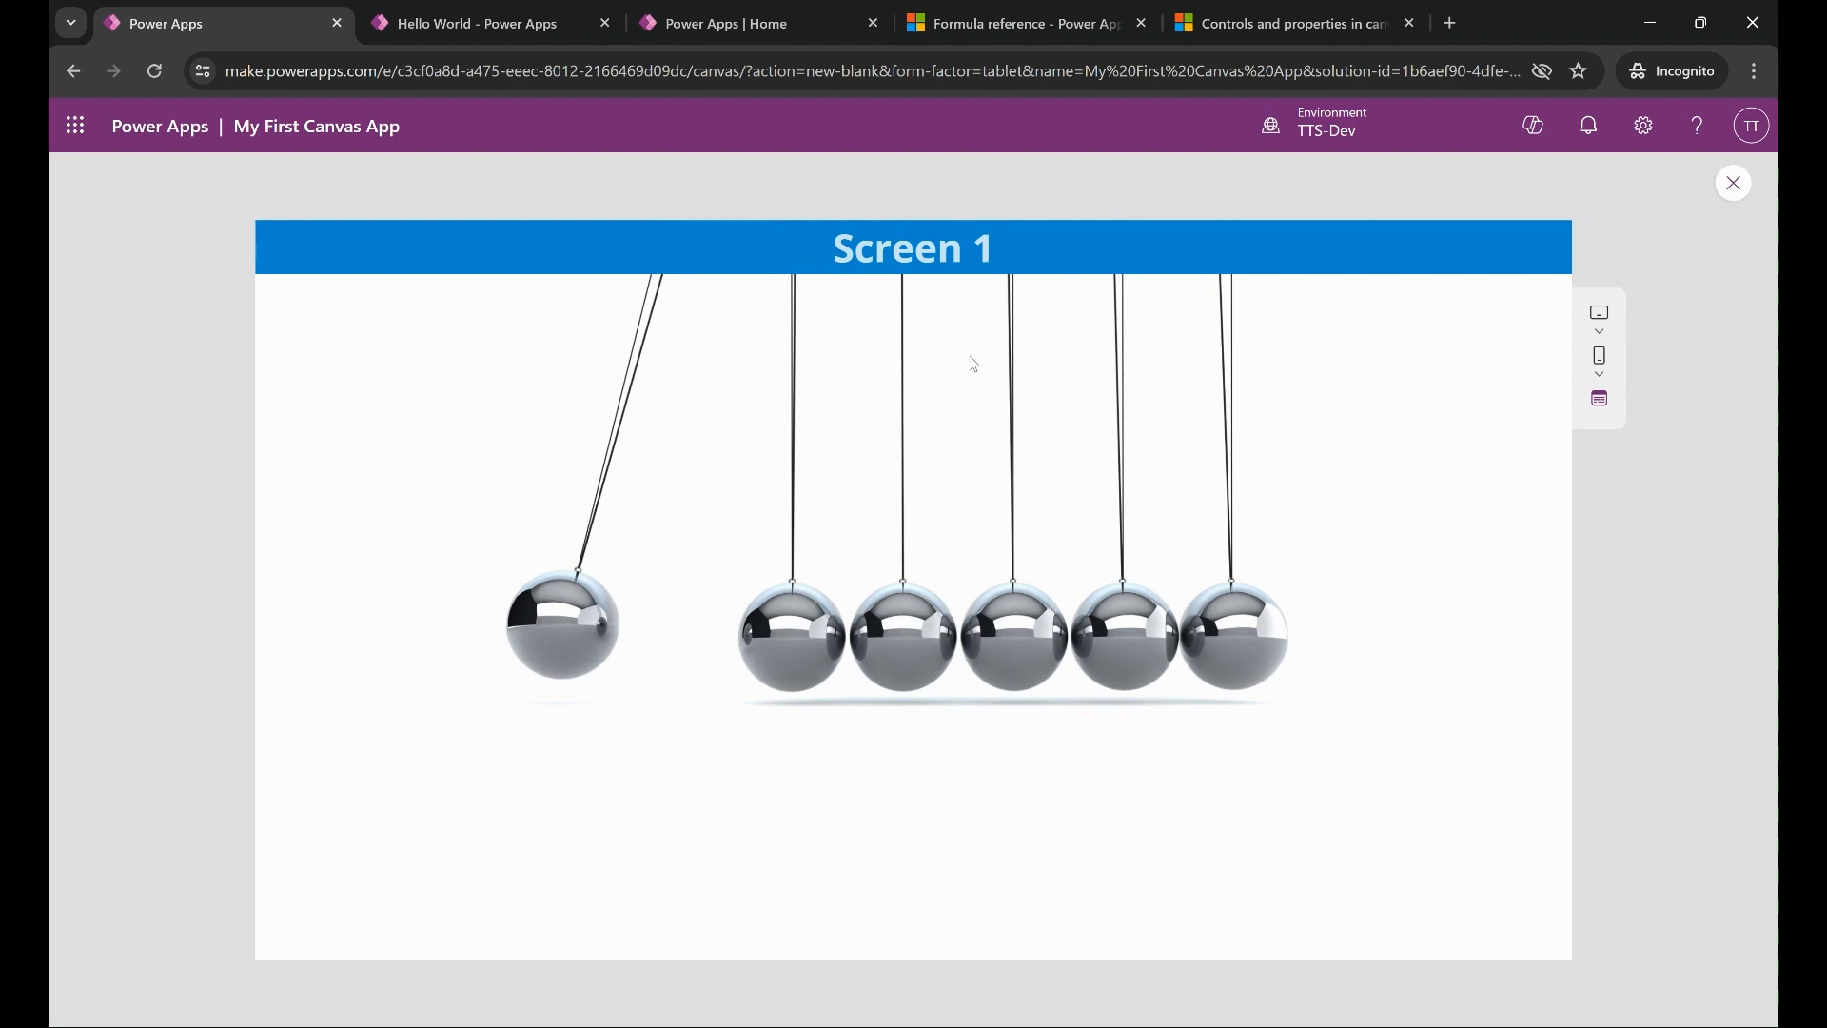
{"action": "left_click", "coordinate": [1746, 180]}
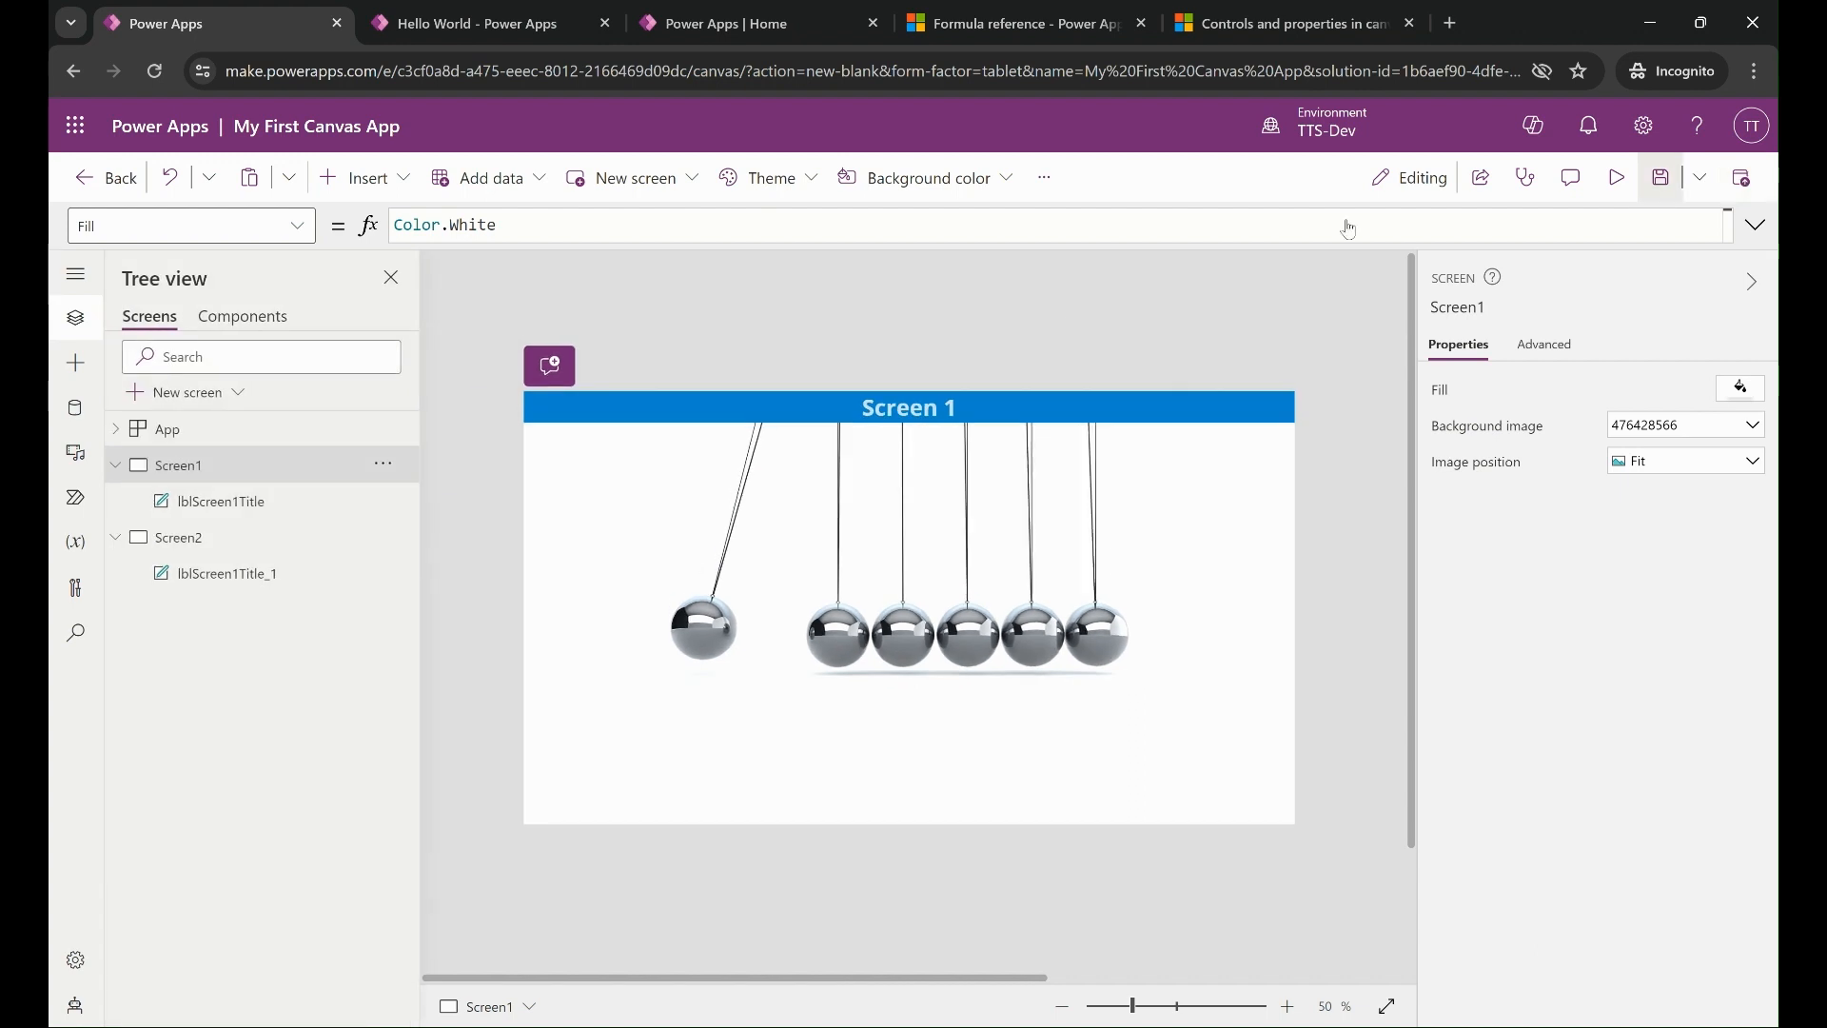
Preview the app from Screen2, close the preview and return to Screen1 for editing.
{"action": "left_click", "coordinate": [219, 545]}
{"action": "left_click", "coordinate": [1617, 178]}
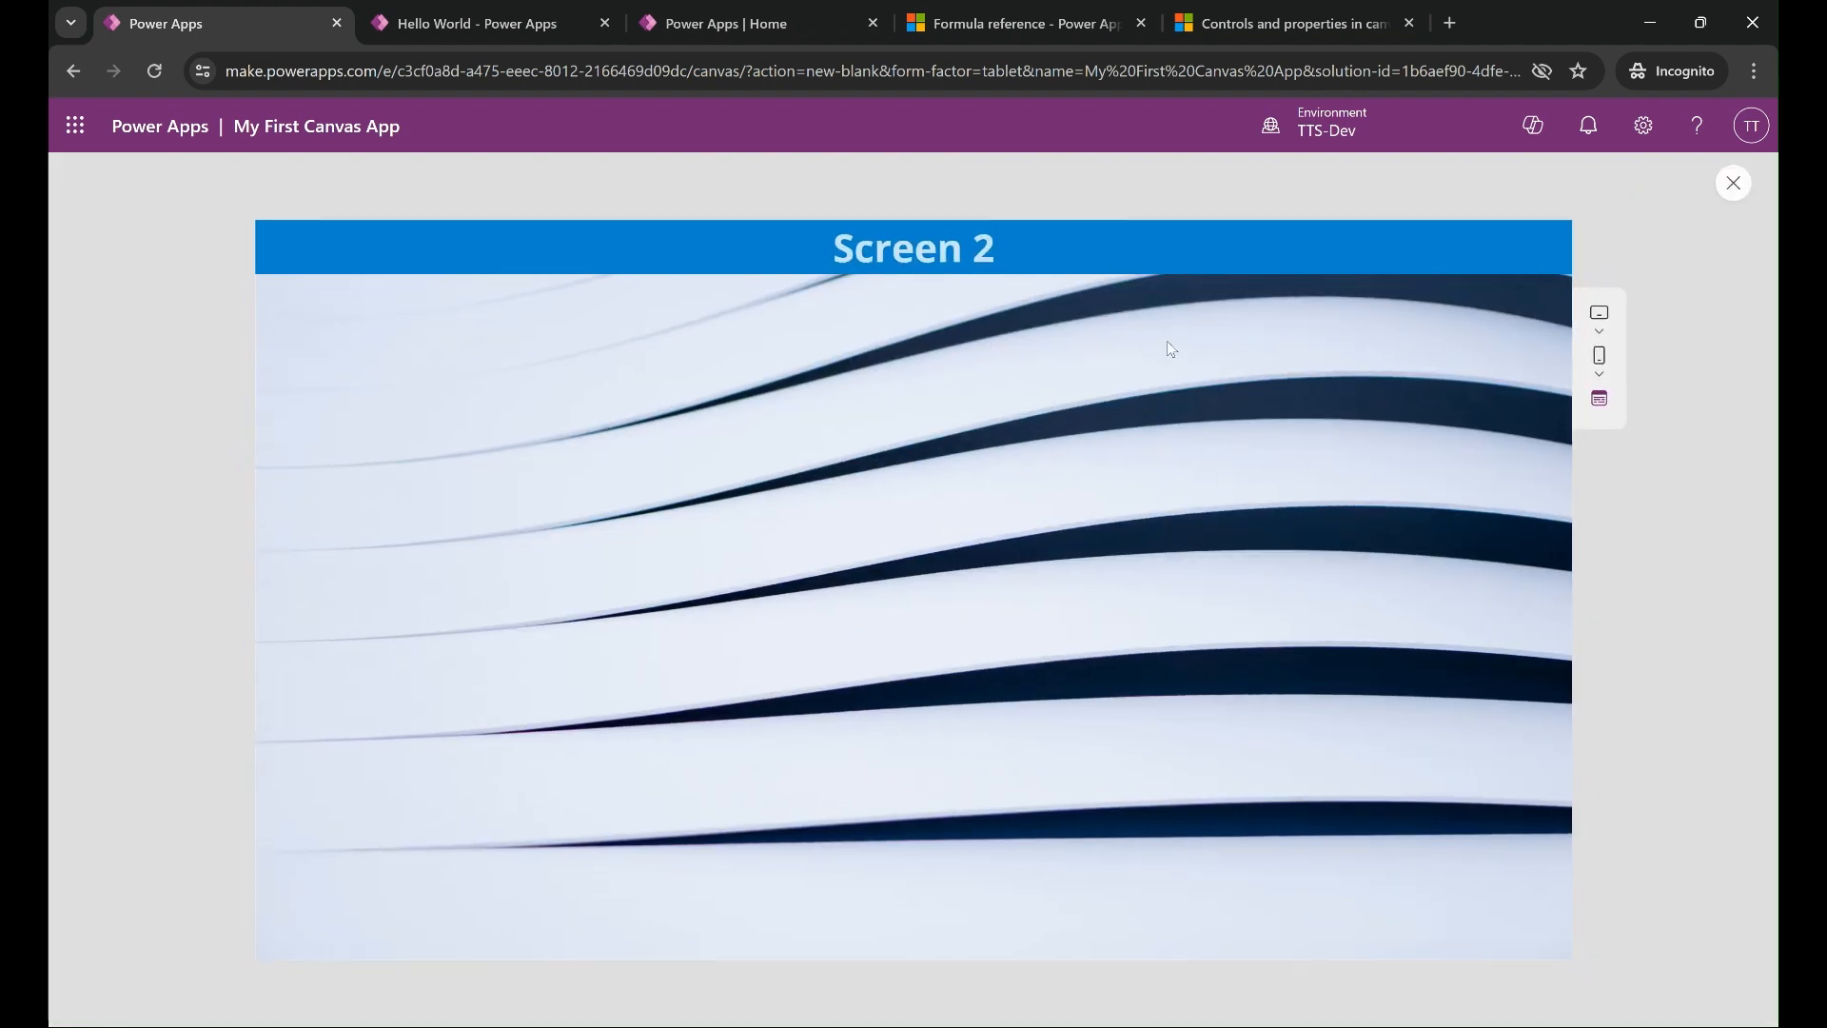
{"action": "left_click", "coordinate": [1726, 189]}
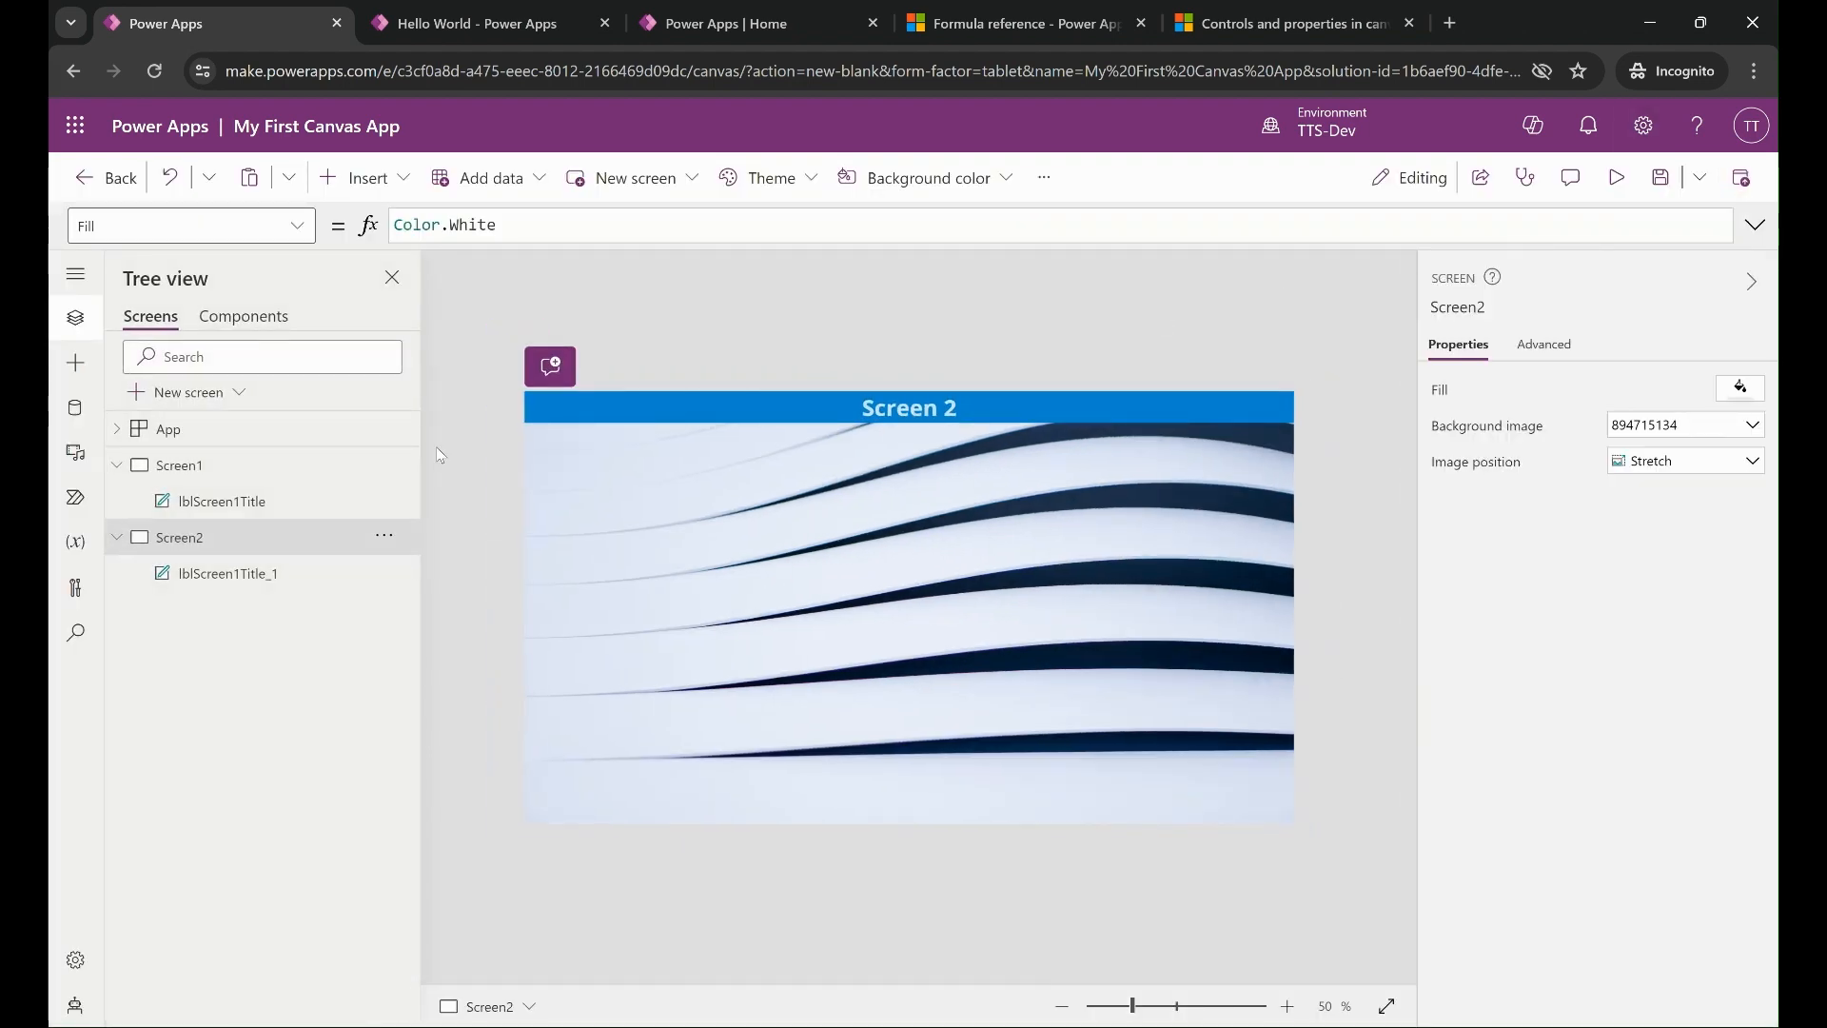
{"action": "left_click", "coordinate": [233, 464]}
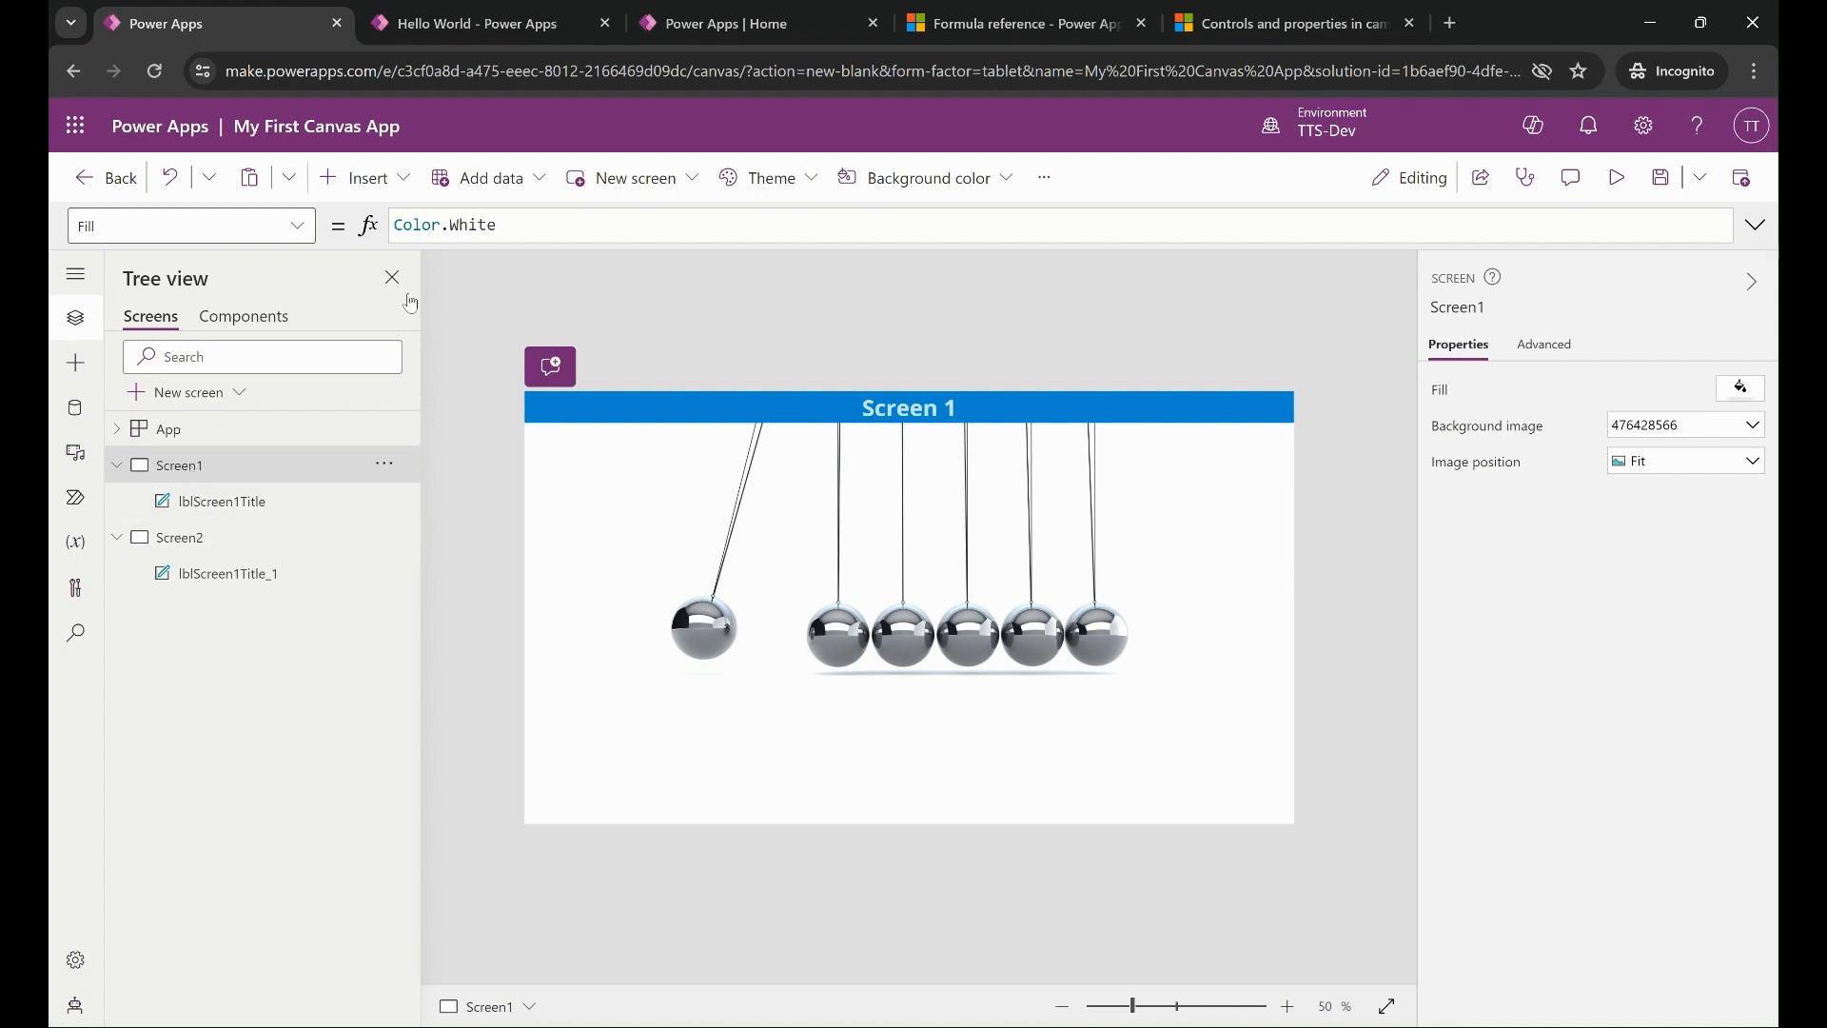
Insert a button on Screen1 and place it below the hanging spheres at about X 579, Y 633.
{"action": "left_click", "coordinate": [408, 181]}
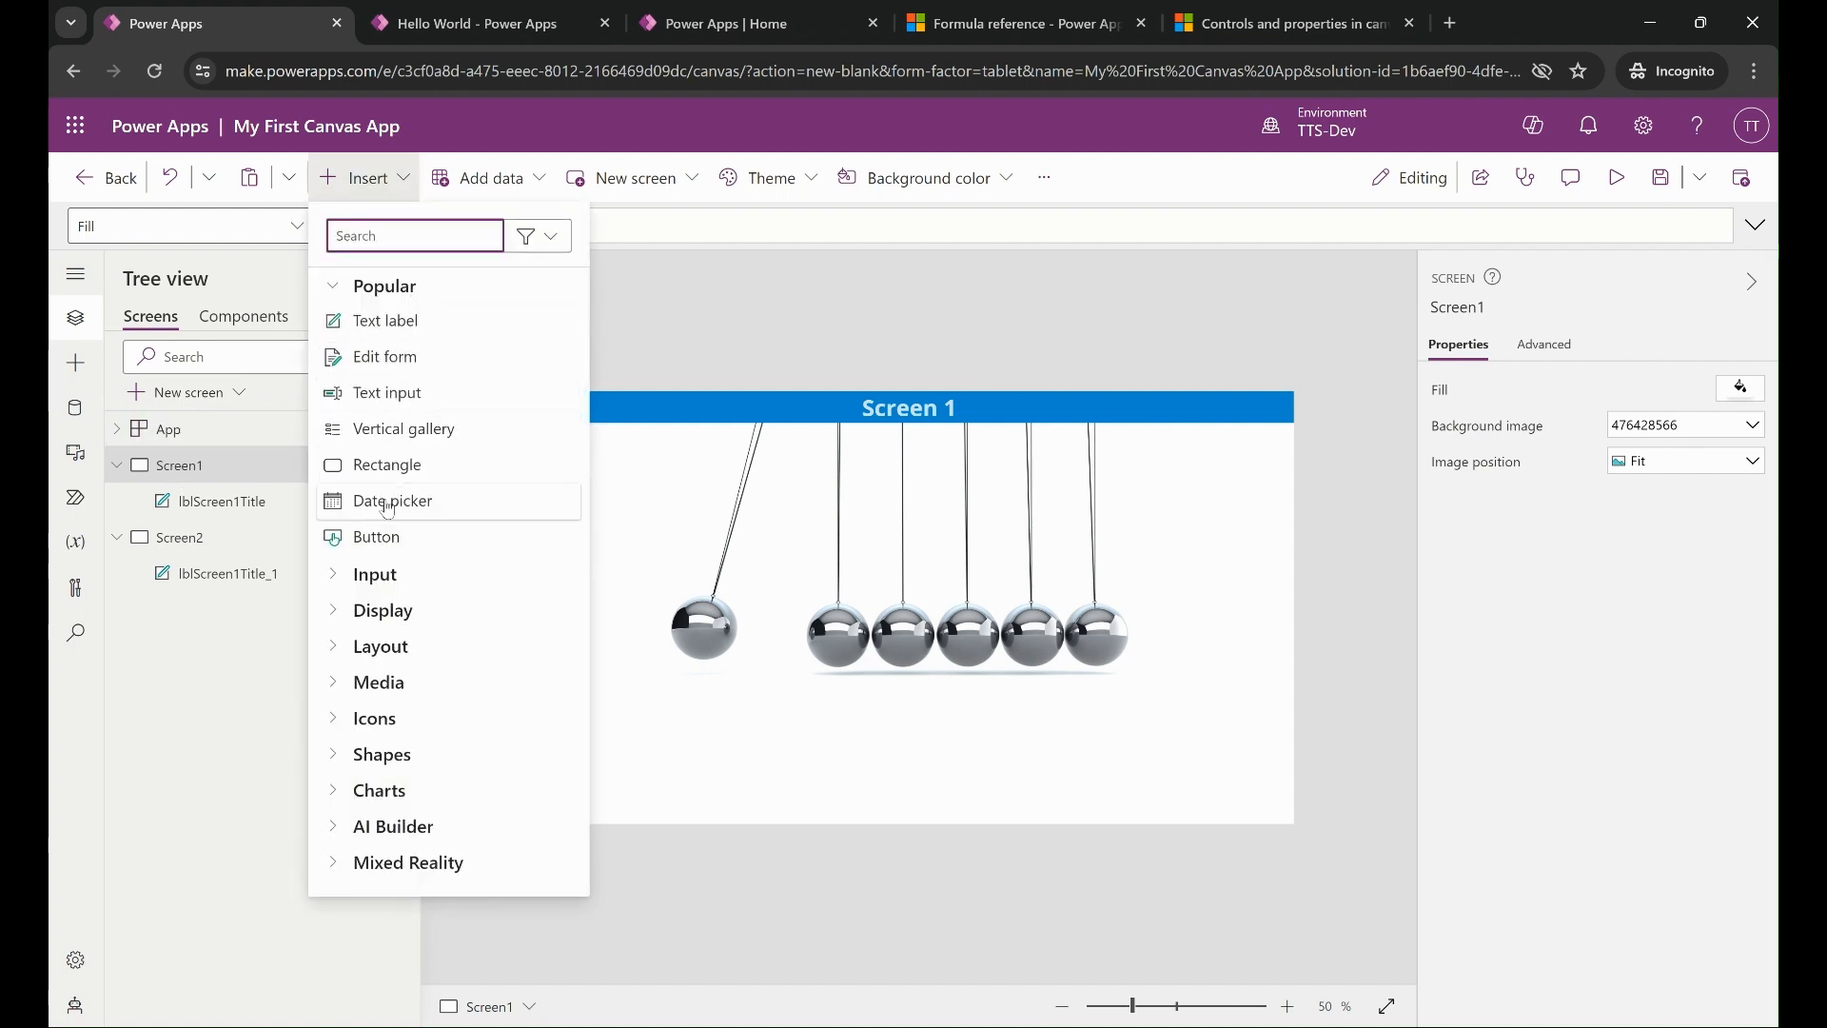
{"action": "left_click", "coordinate": [376, 537]}
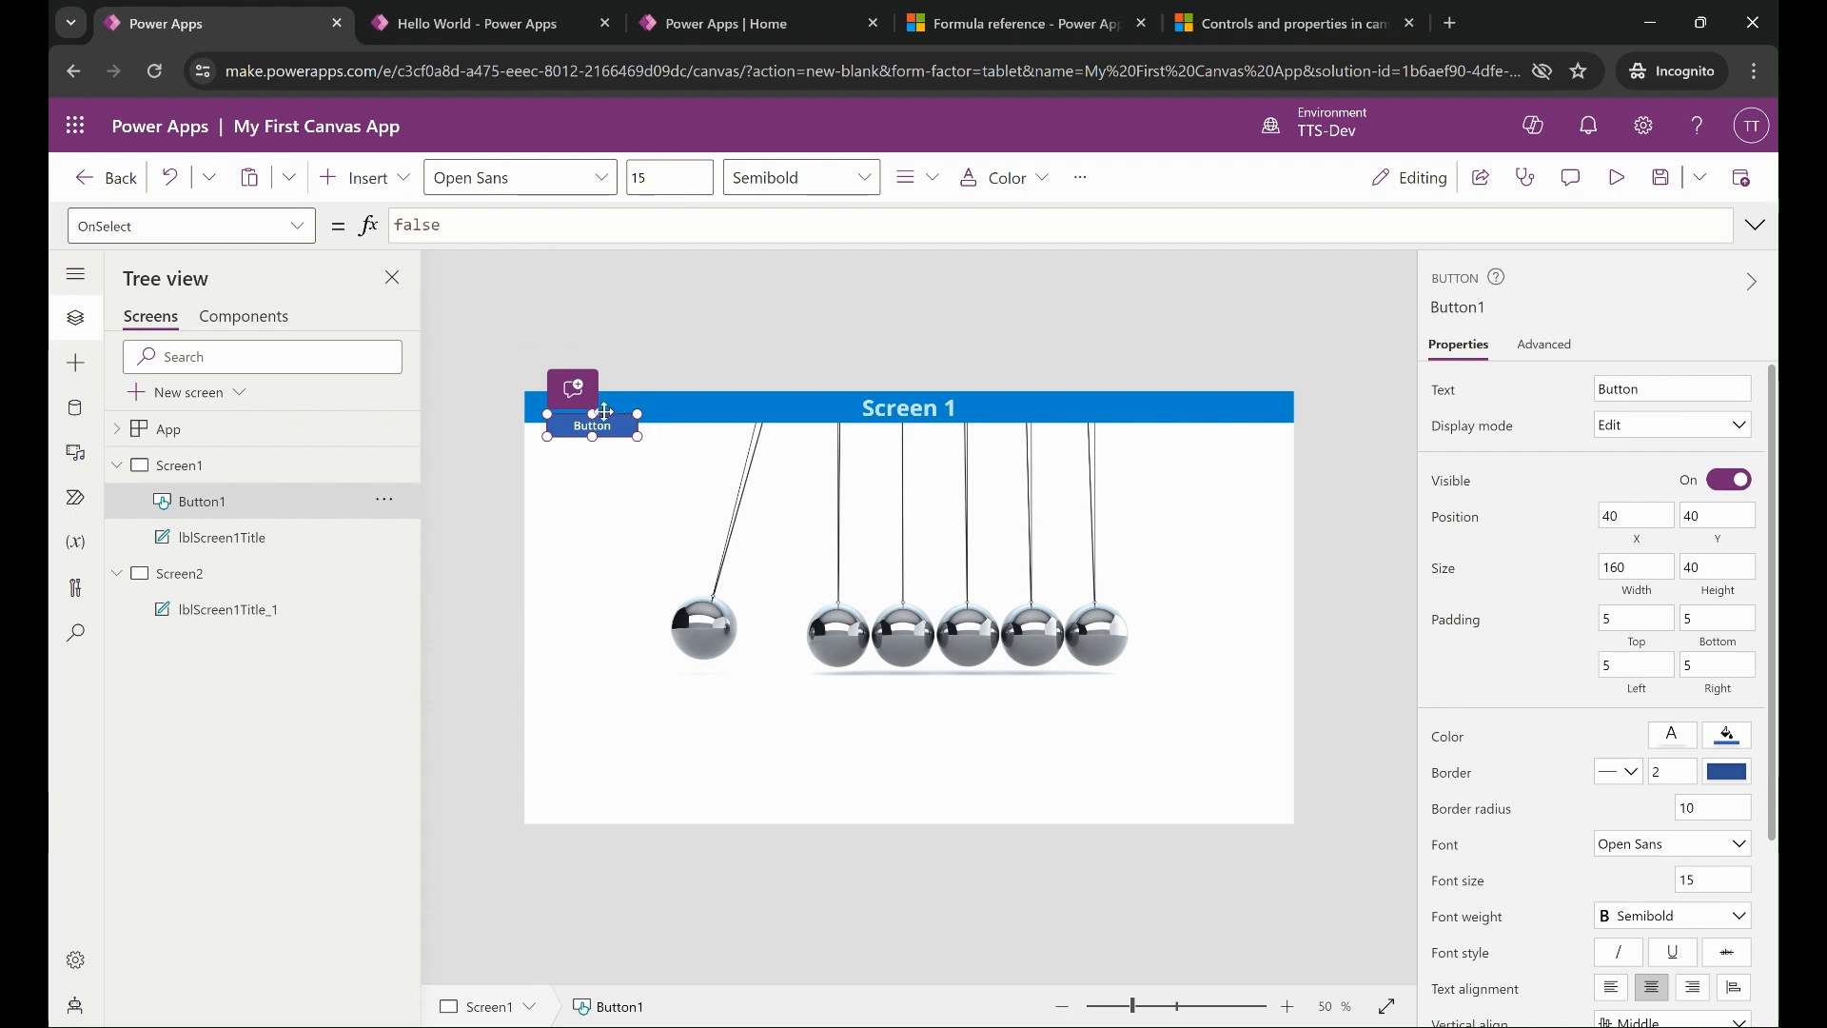
{"action": "left_click_drag", "start_coordinate": [592, 419], "coordinate": [908, 753]}
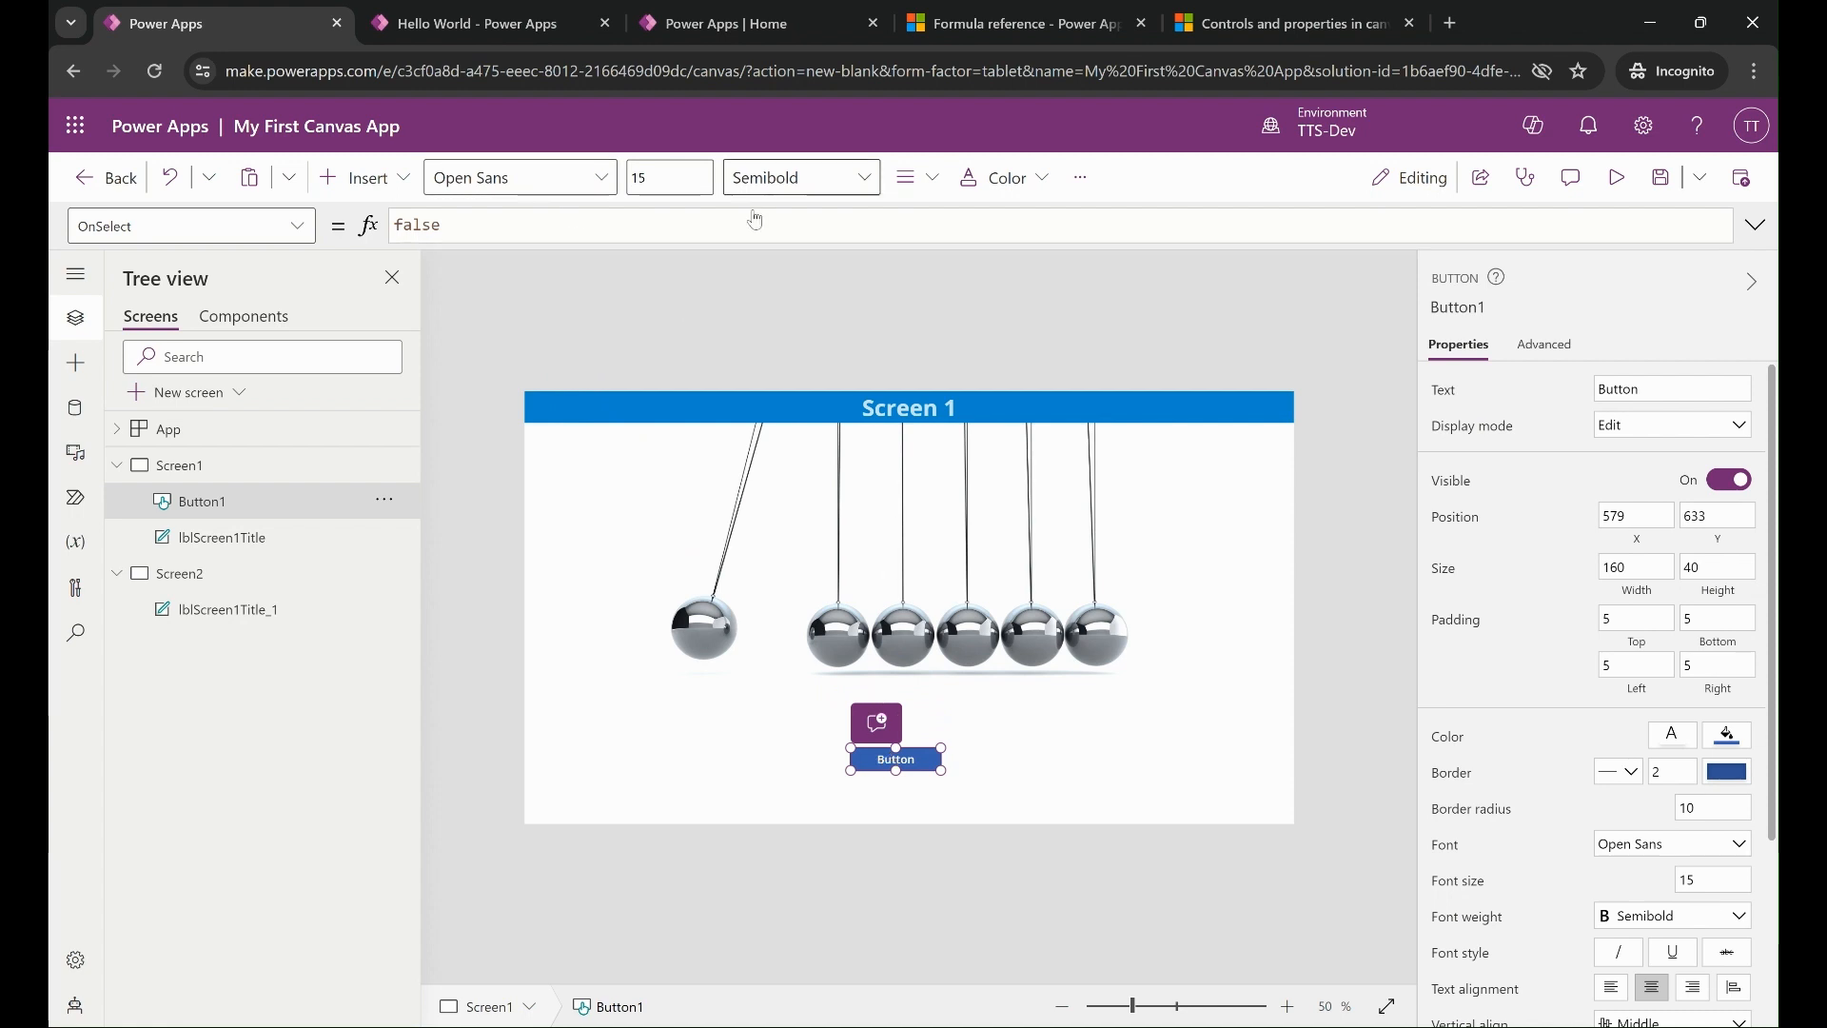
Rename the new button on Screen1 as btnScreen1Navigation.
{"action": "left_click", "coordinate": [1464, 307]}
{"action": "key", "text": "ctrl+a"}
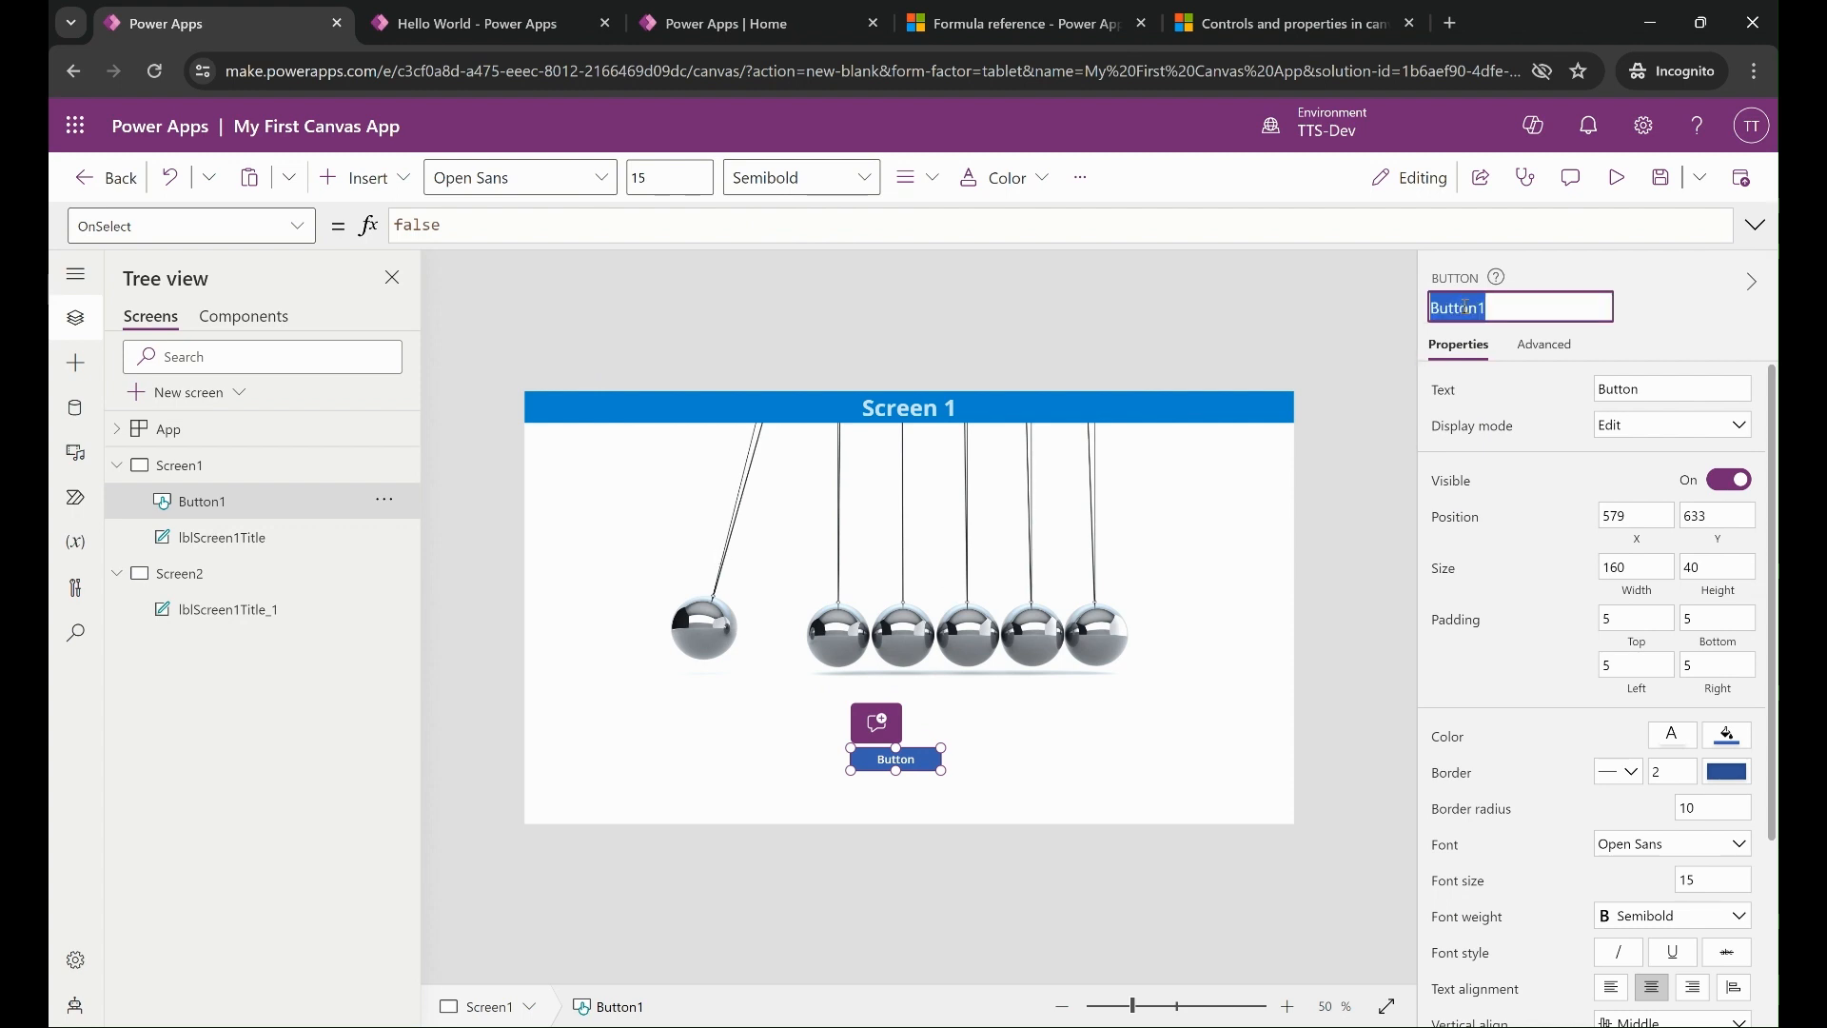
{"action": "type", "text": "btnScree1Na"}
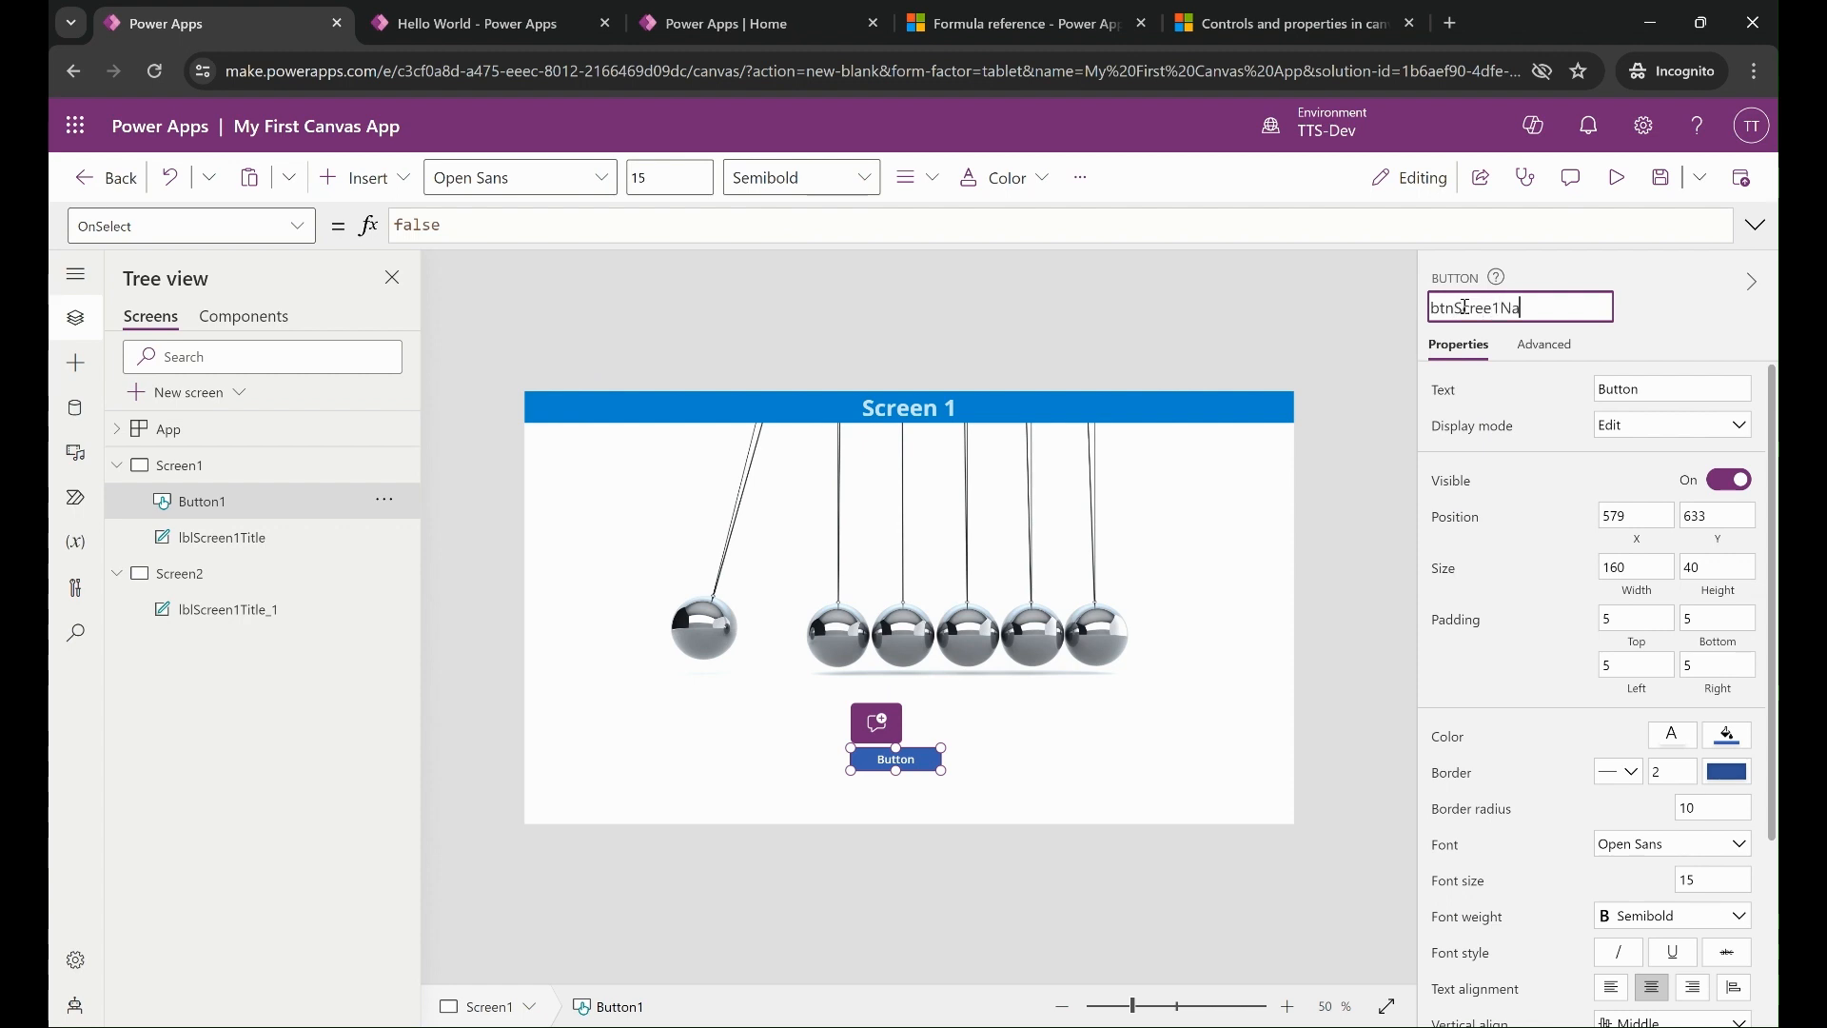
{"action": "type", "text": "vigation"}
{"action": "left_click", "coordinate": [1493, 309]}
{"action": "type", "text": "n"}
{"action": "left_click", "coordinate": [1624, 309]}
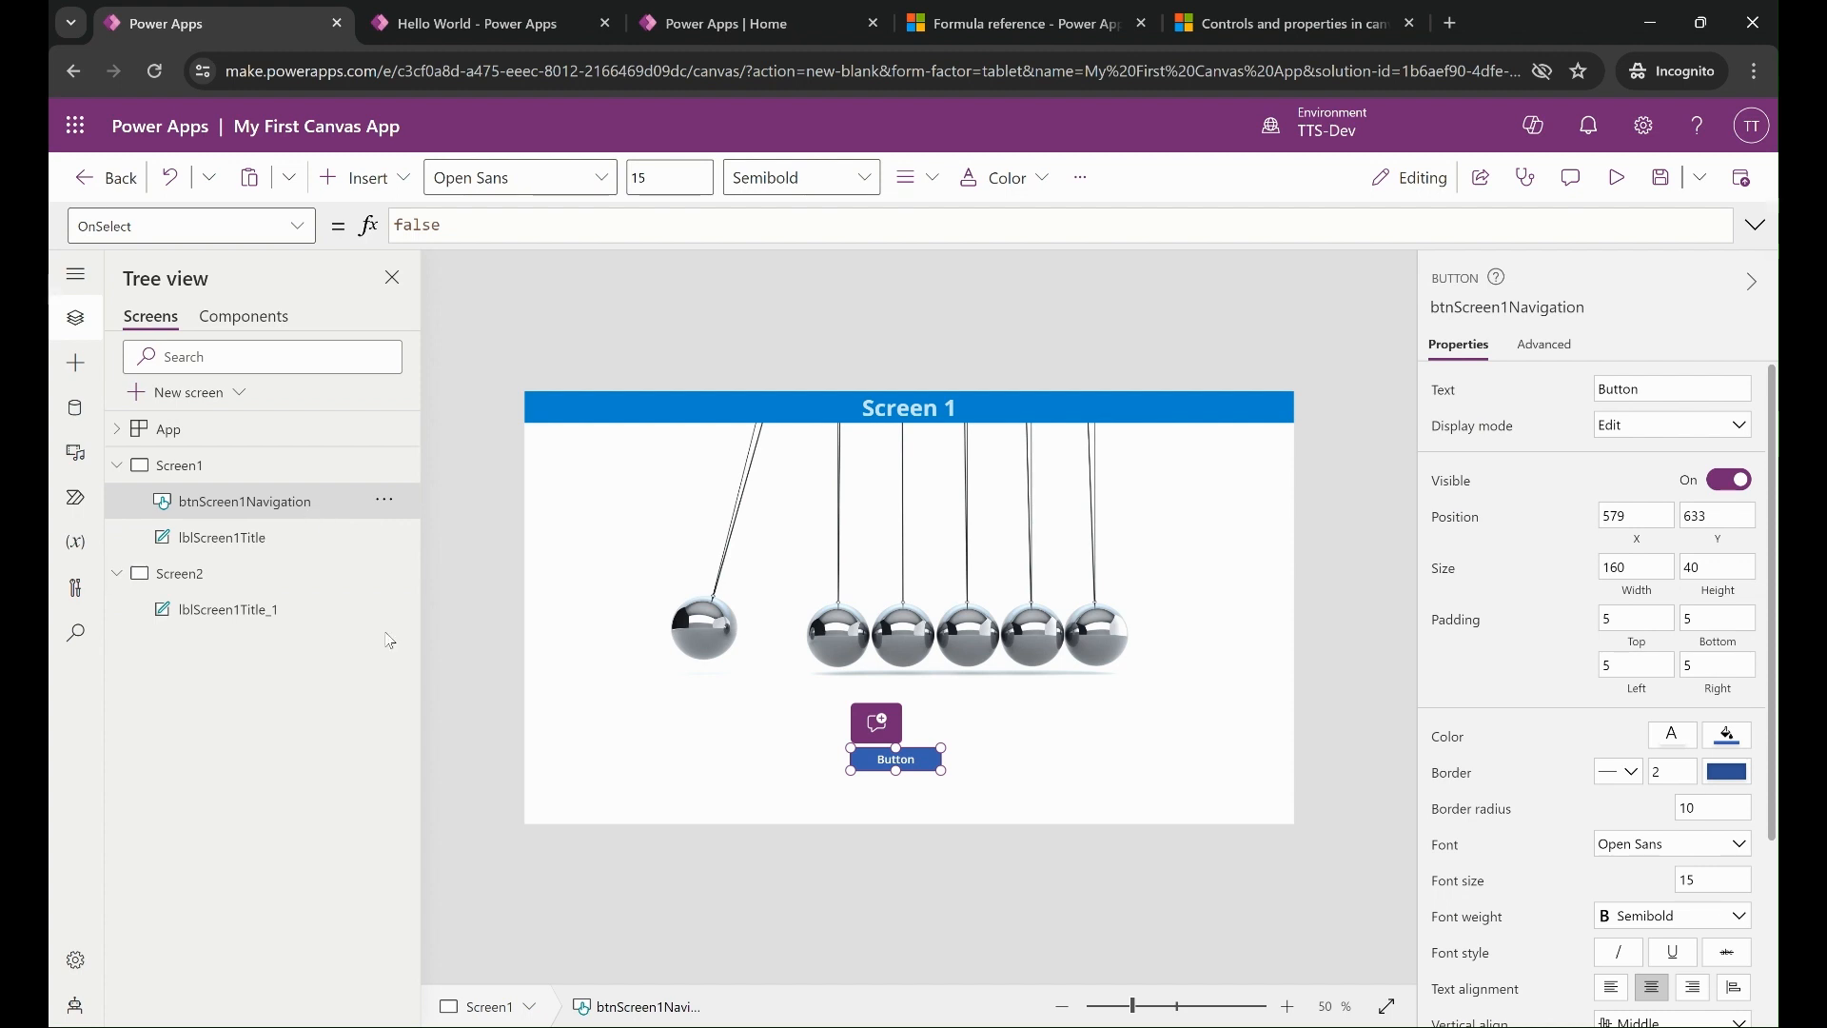
Set the display text of Screen1's navigation button to "Screen 2".
{"action": "double_click", "coordinate": [1615, 392]}
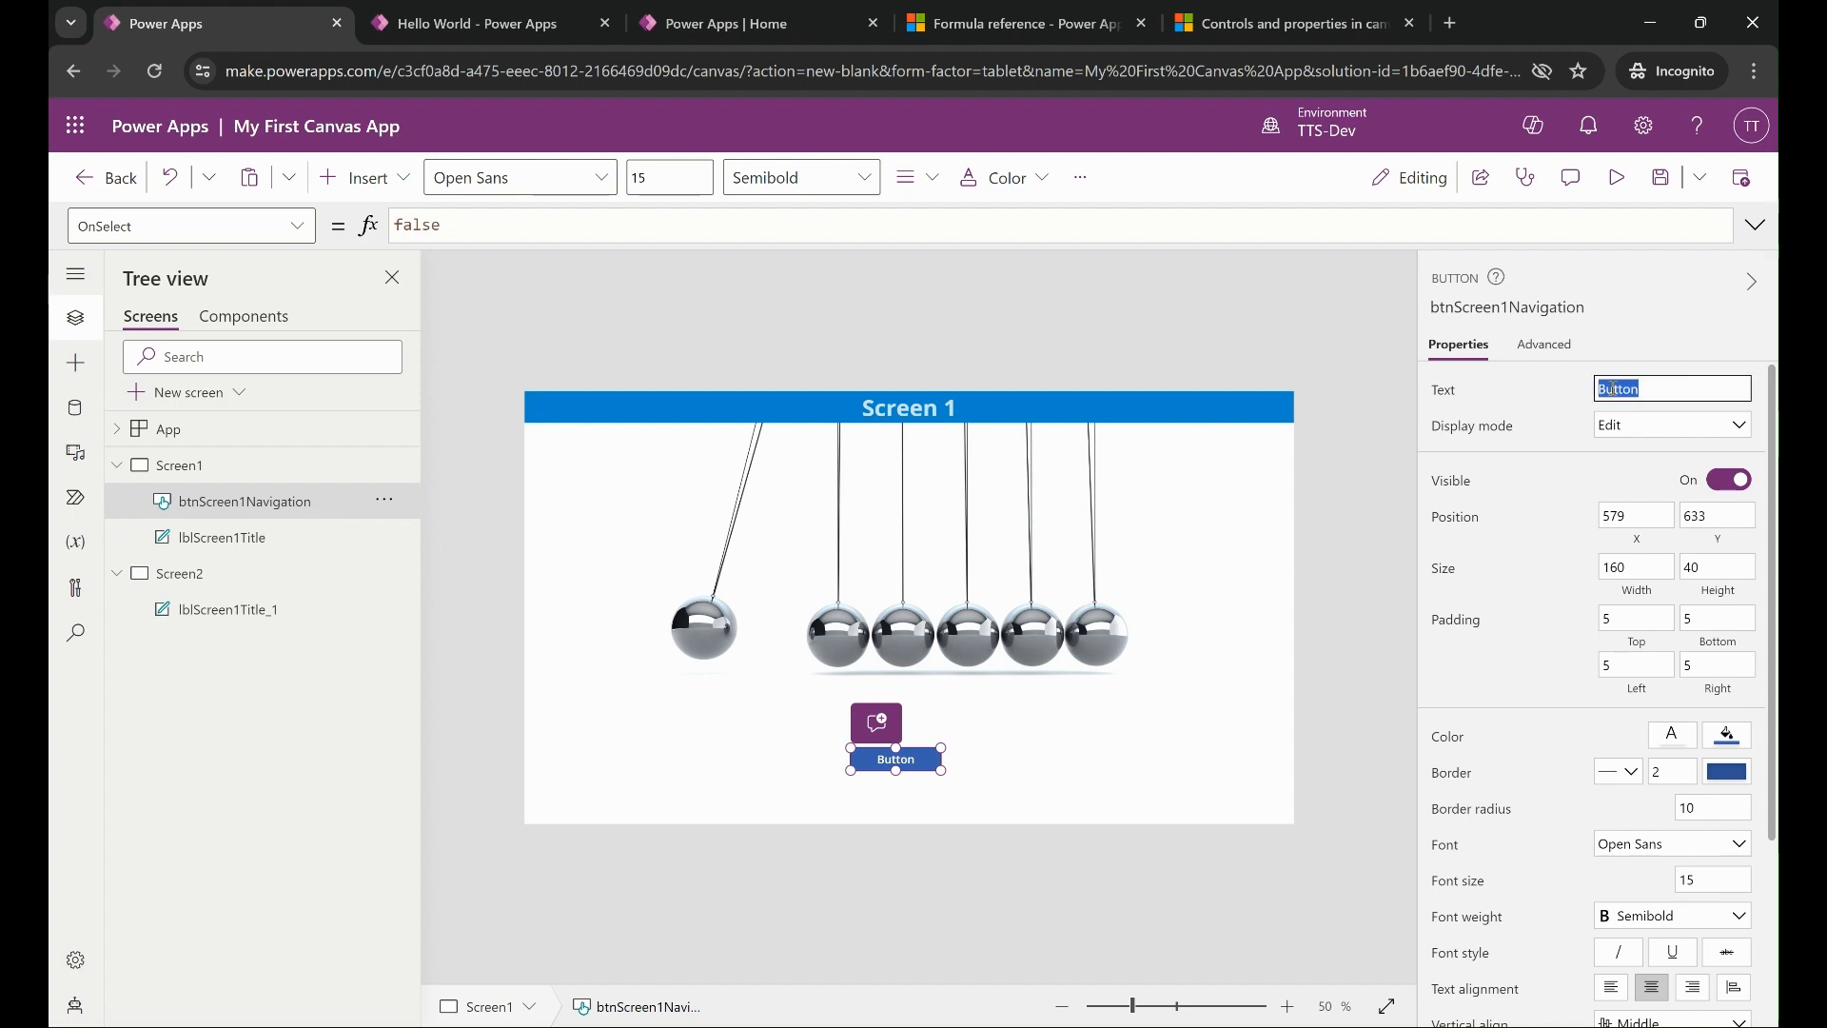
{"action": "type", "text": "Screen 2"}
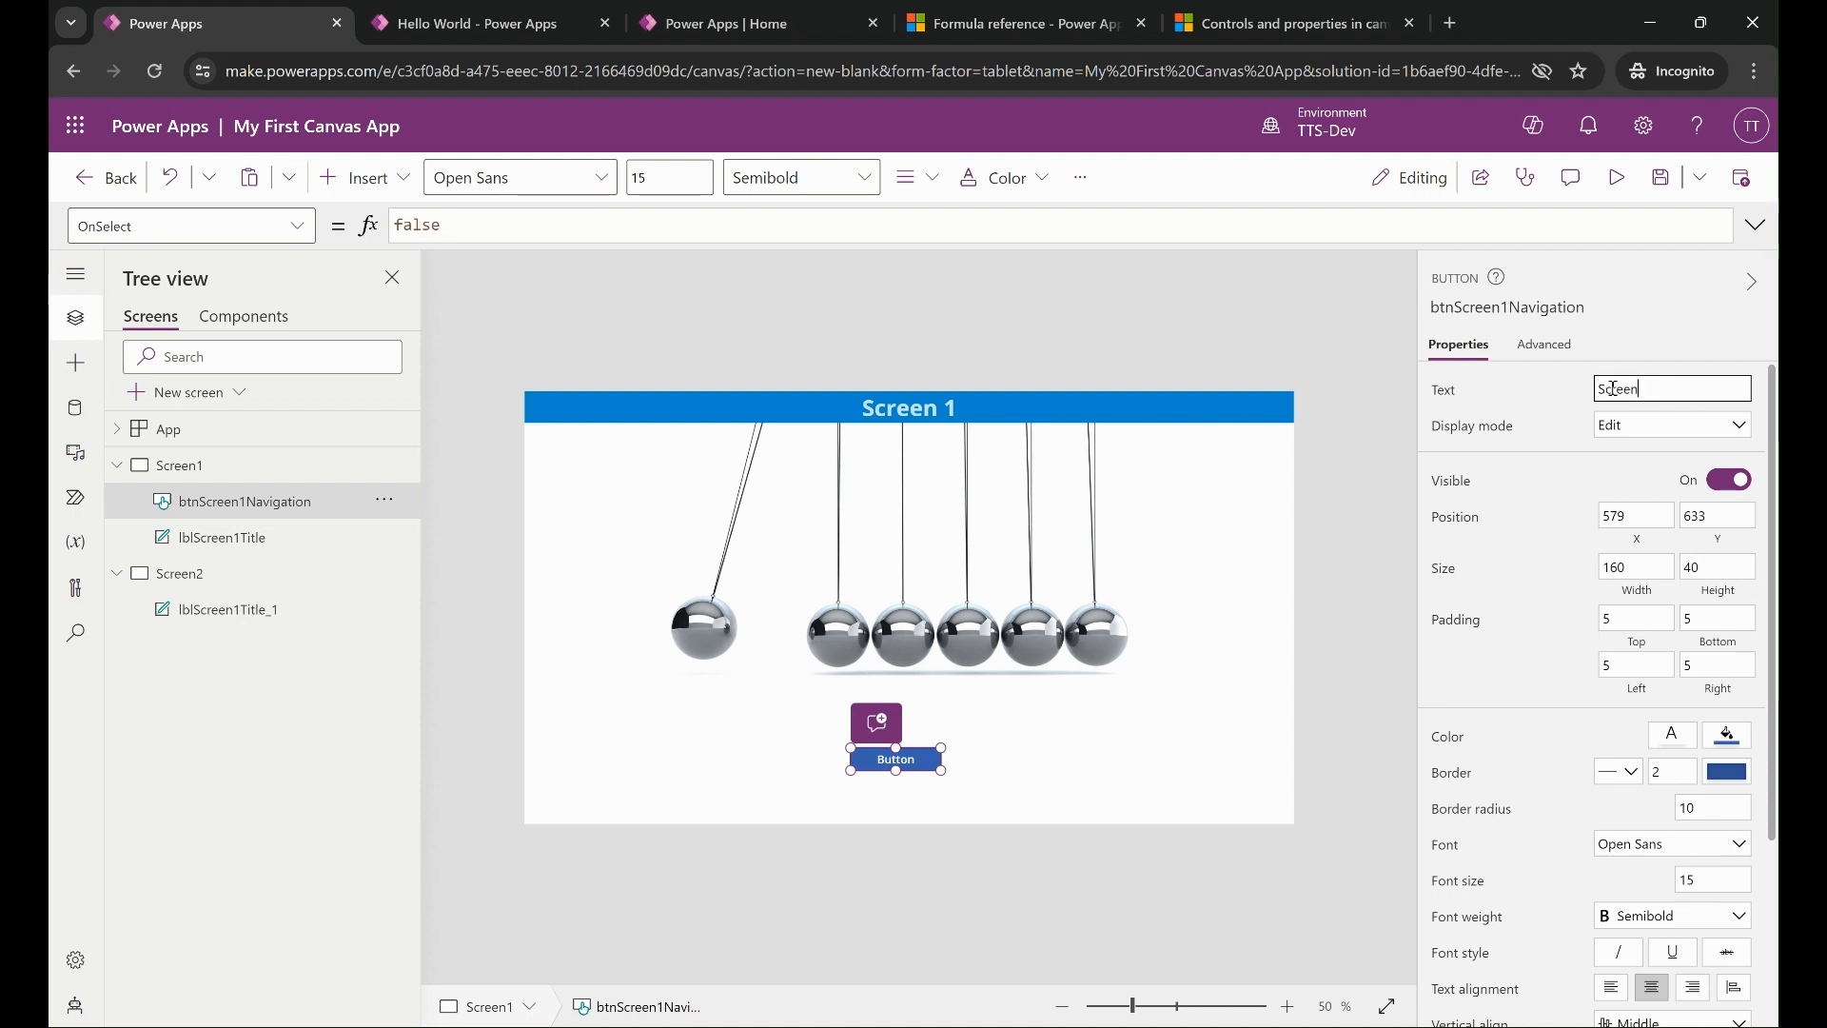
{"action": "key", "text": "Return"}
Preview the app from Screen1, try the Screen 2 button and close the preview.
{"action": "left_click", "coordinate": [1617, 181]}
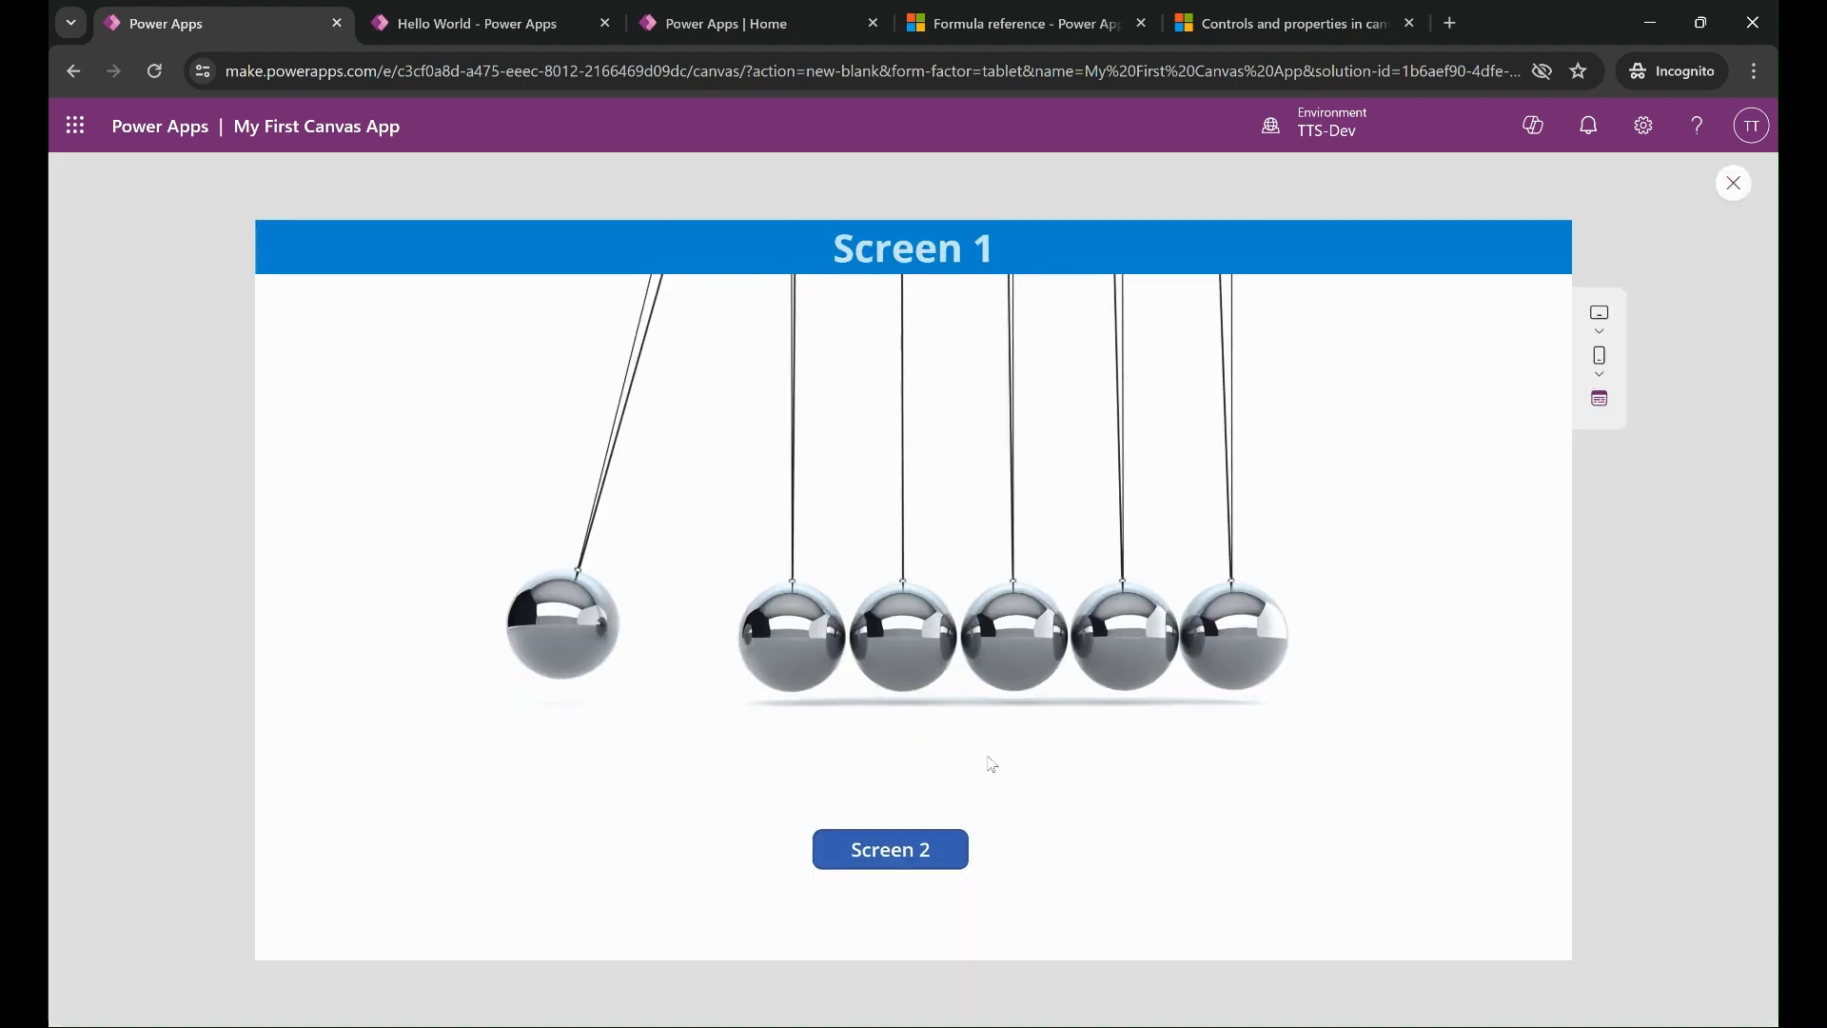
{"action": "left_click", "coordinate": [890, 866]}
{"action": "left_click", "coordinate": [890, 866]}
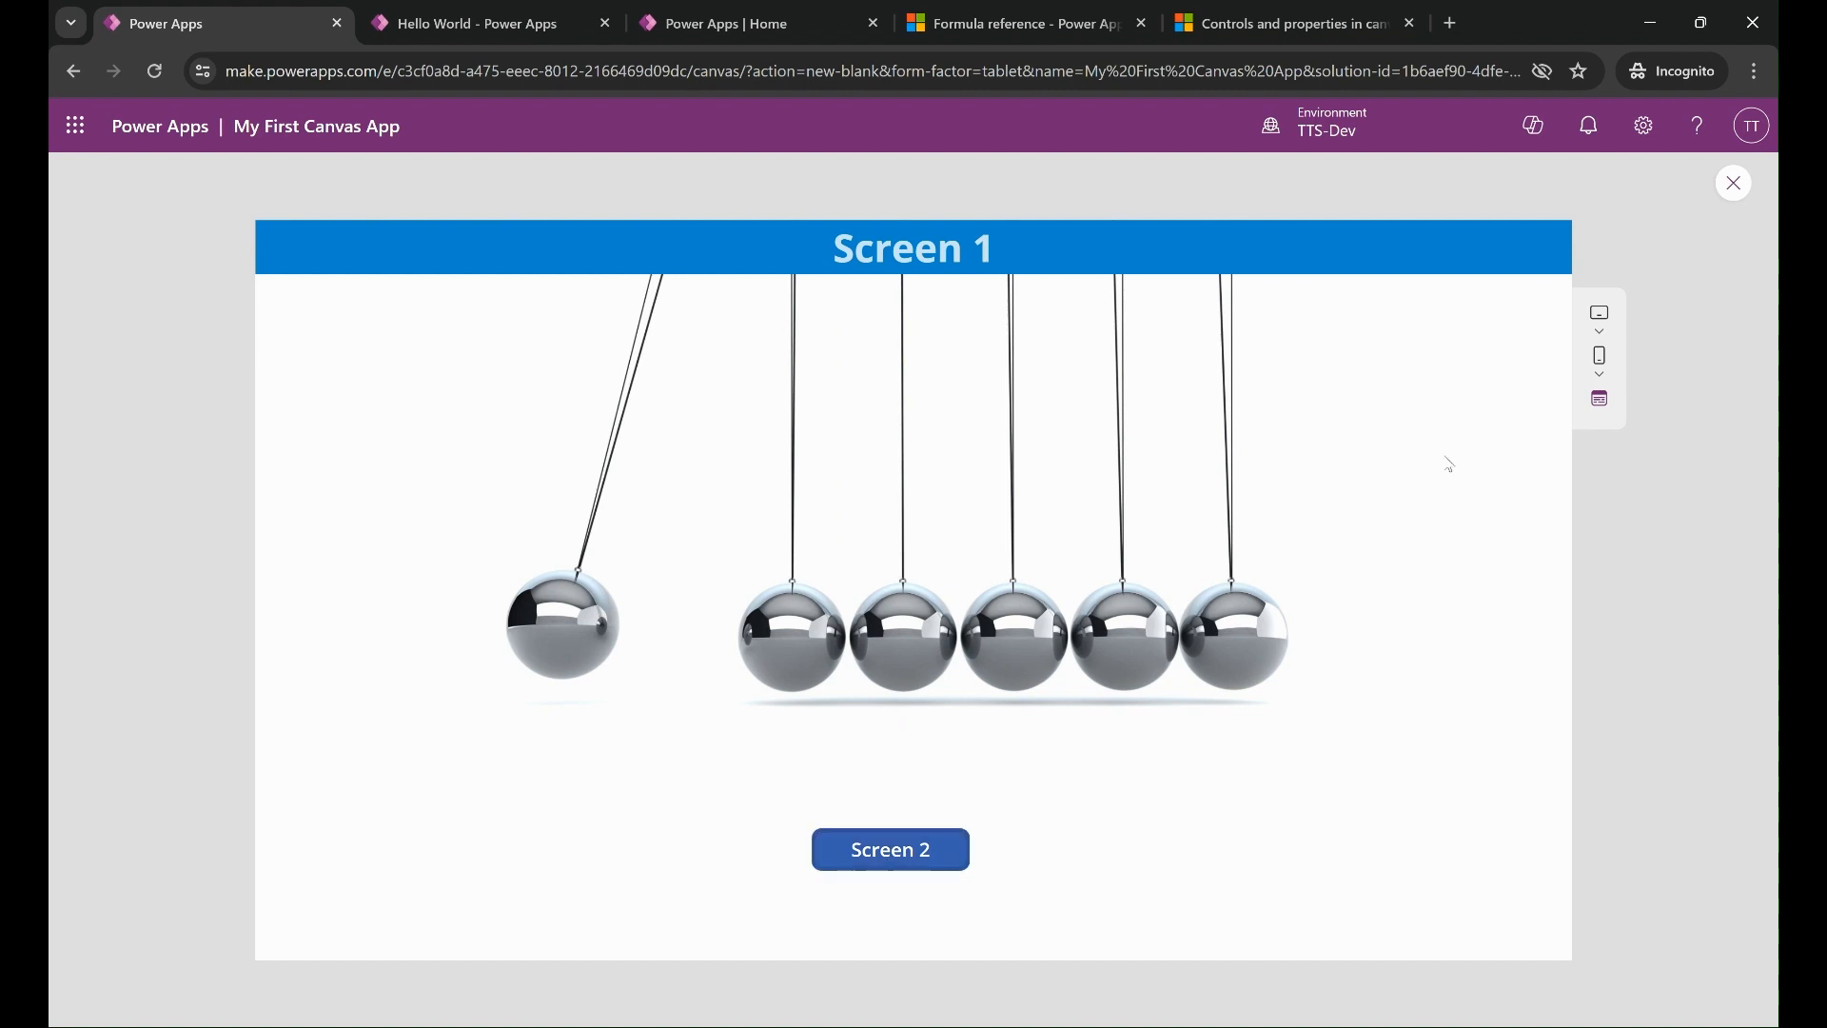
{"action": "left_click", "coordinate": [1735, 190]}
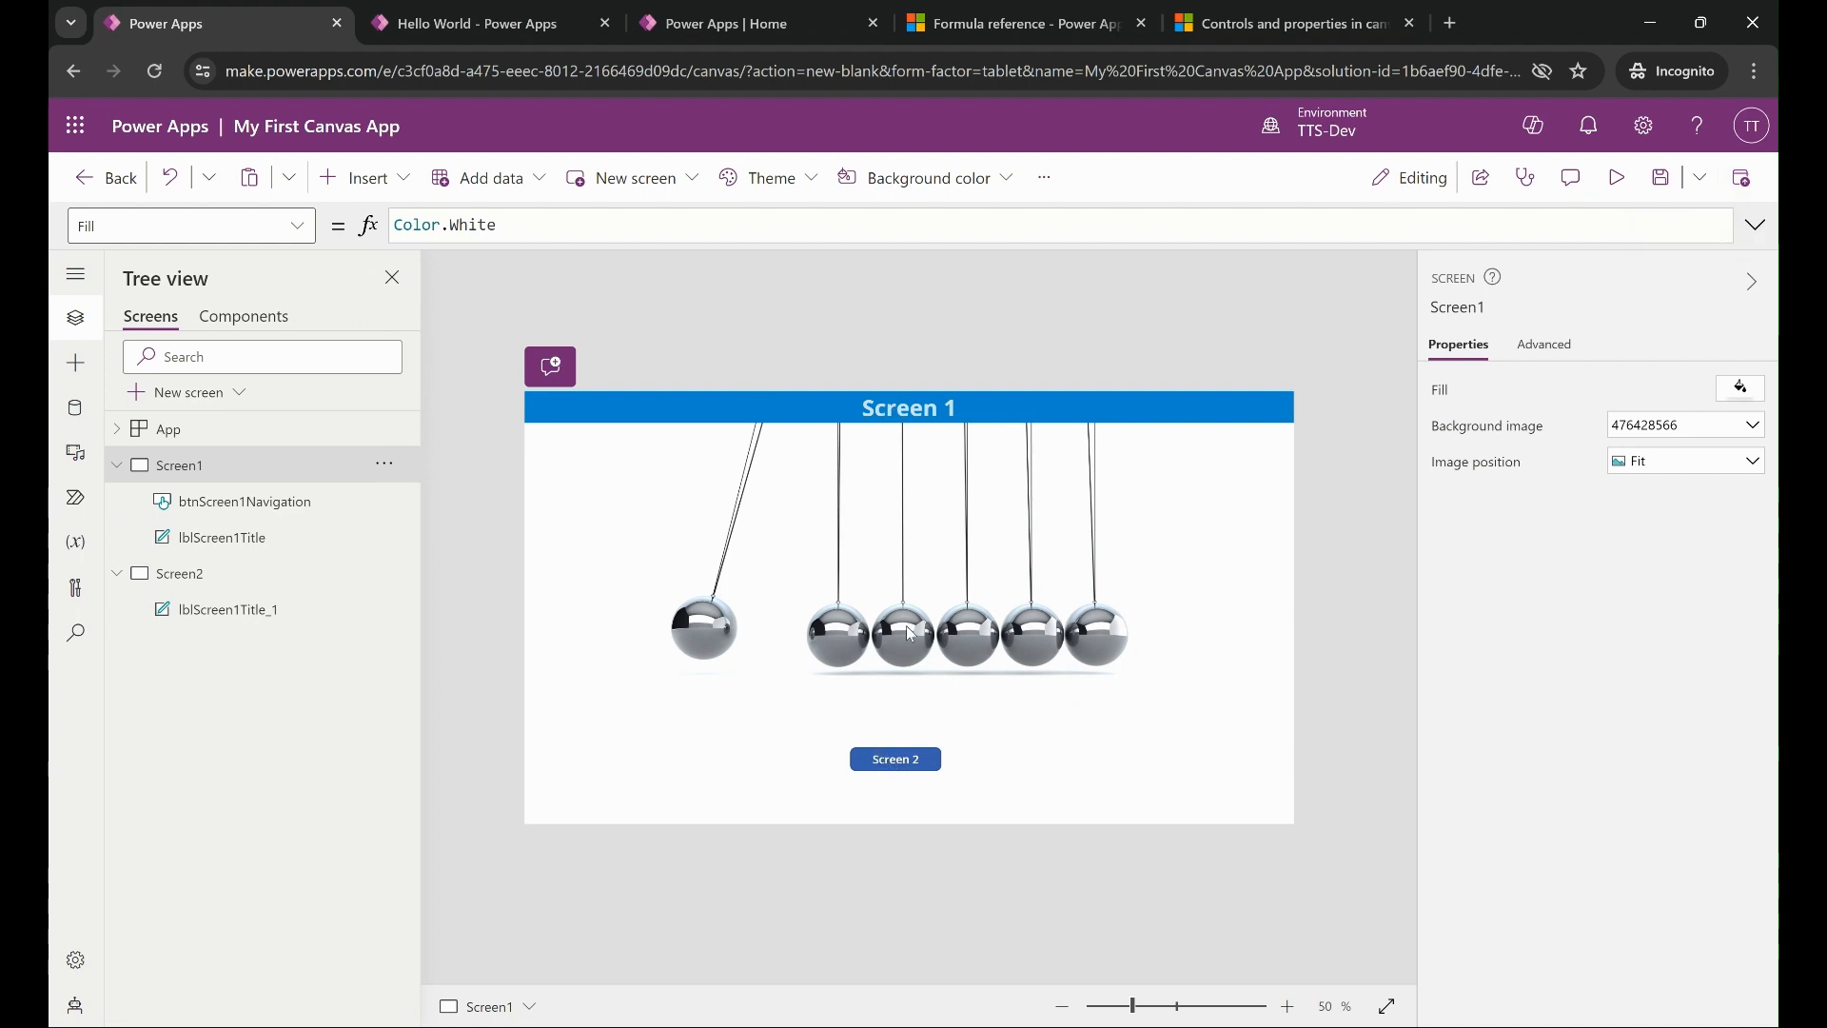
Set the OnSelect formula of Screen1's navigation button to Navigate(Screen2).
{"action": "left_click", "coordinate": [885, 763]}
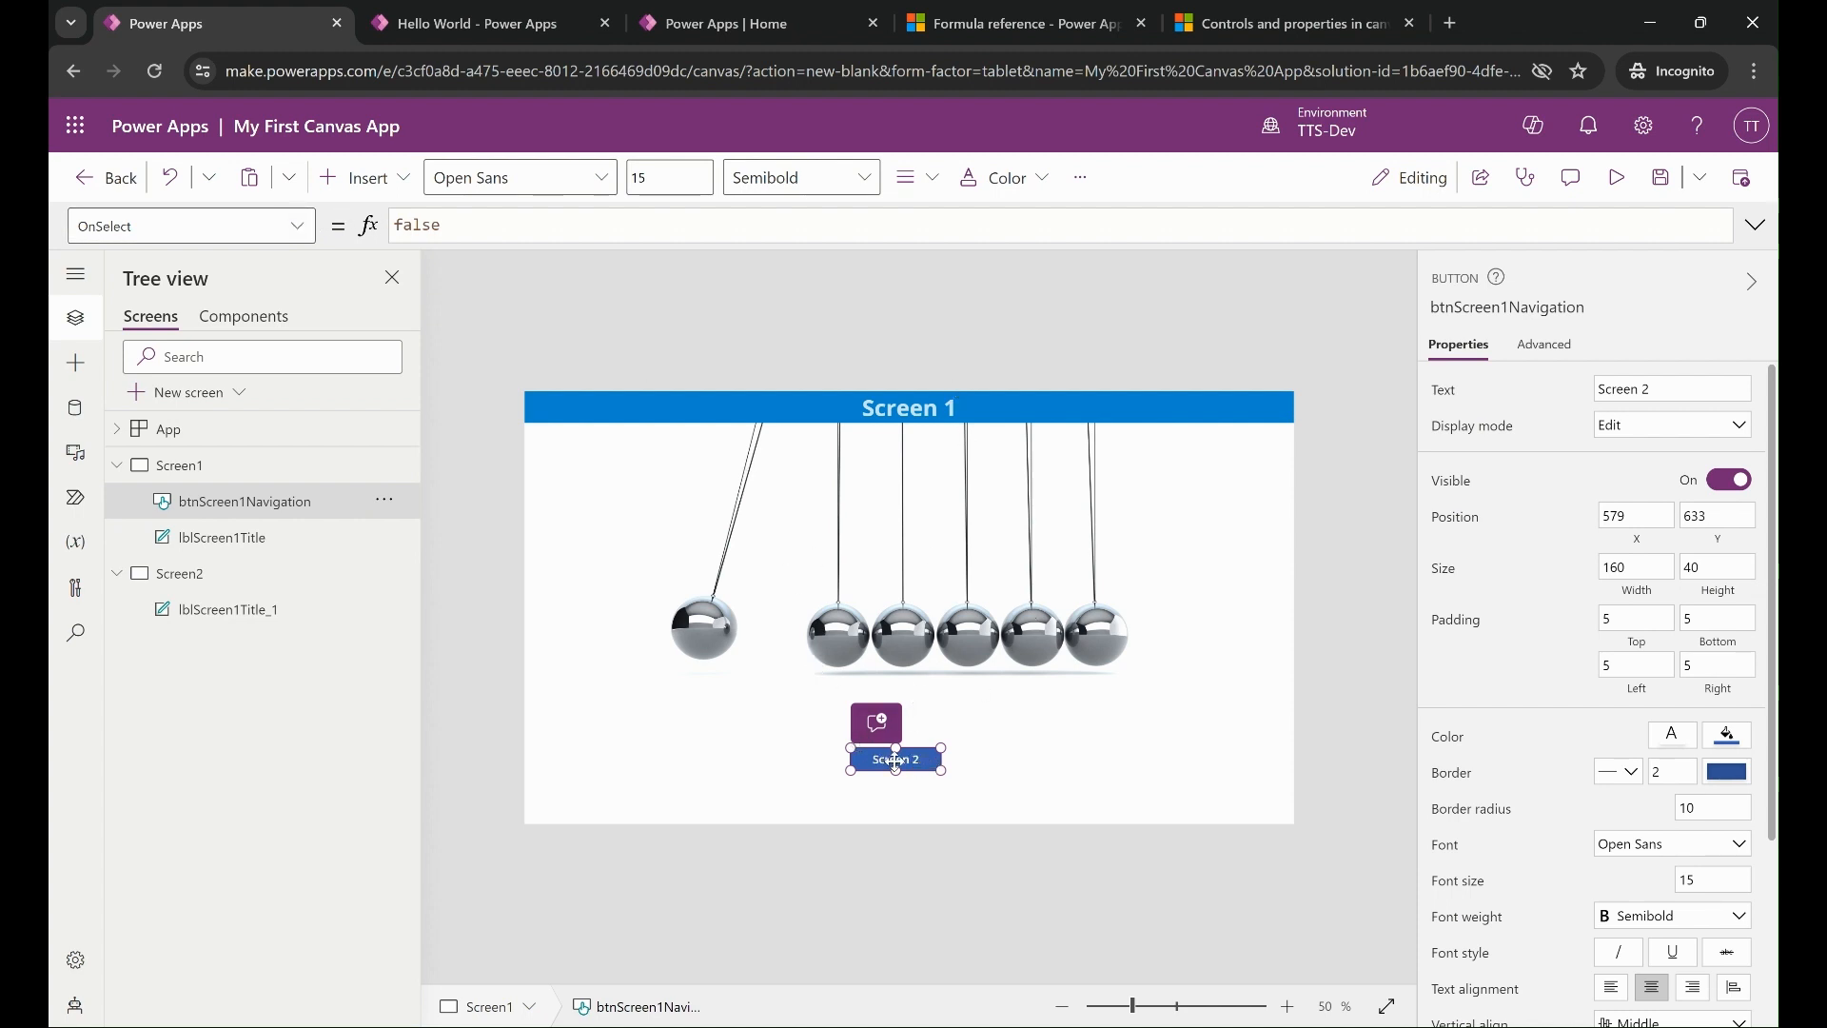
{"action": "double_click", "coordinate": [424, 221]}
{"action": "type", "text": "Navi"}
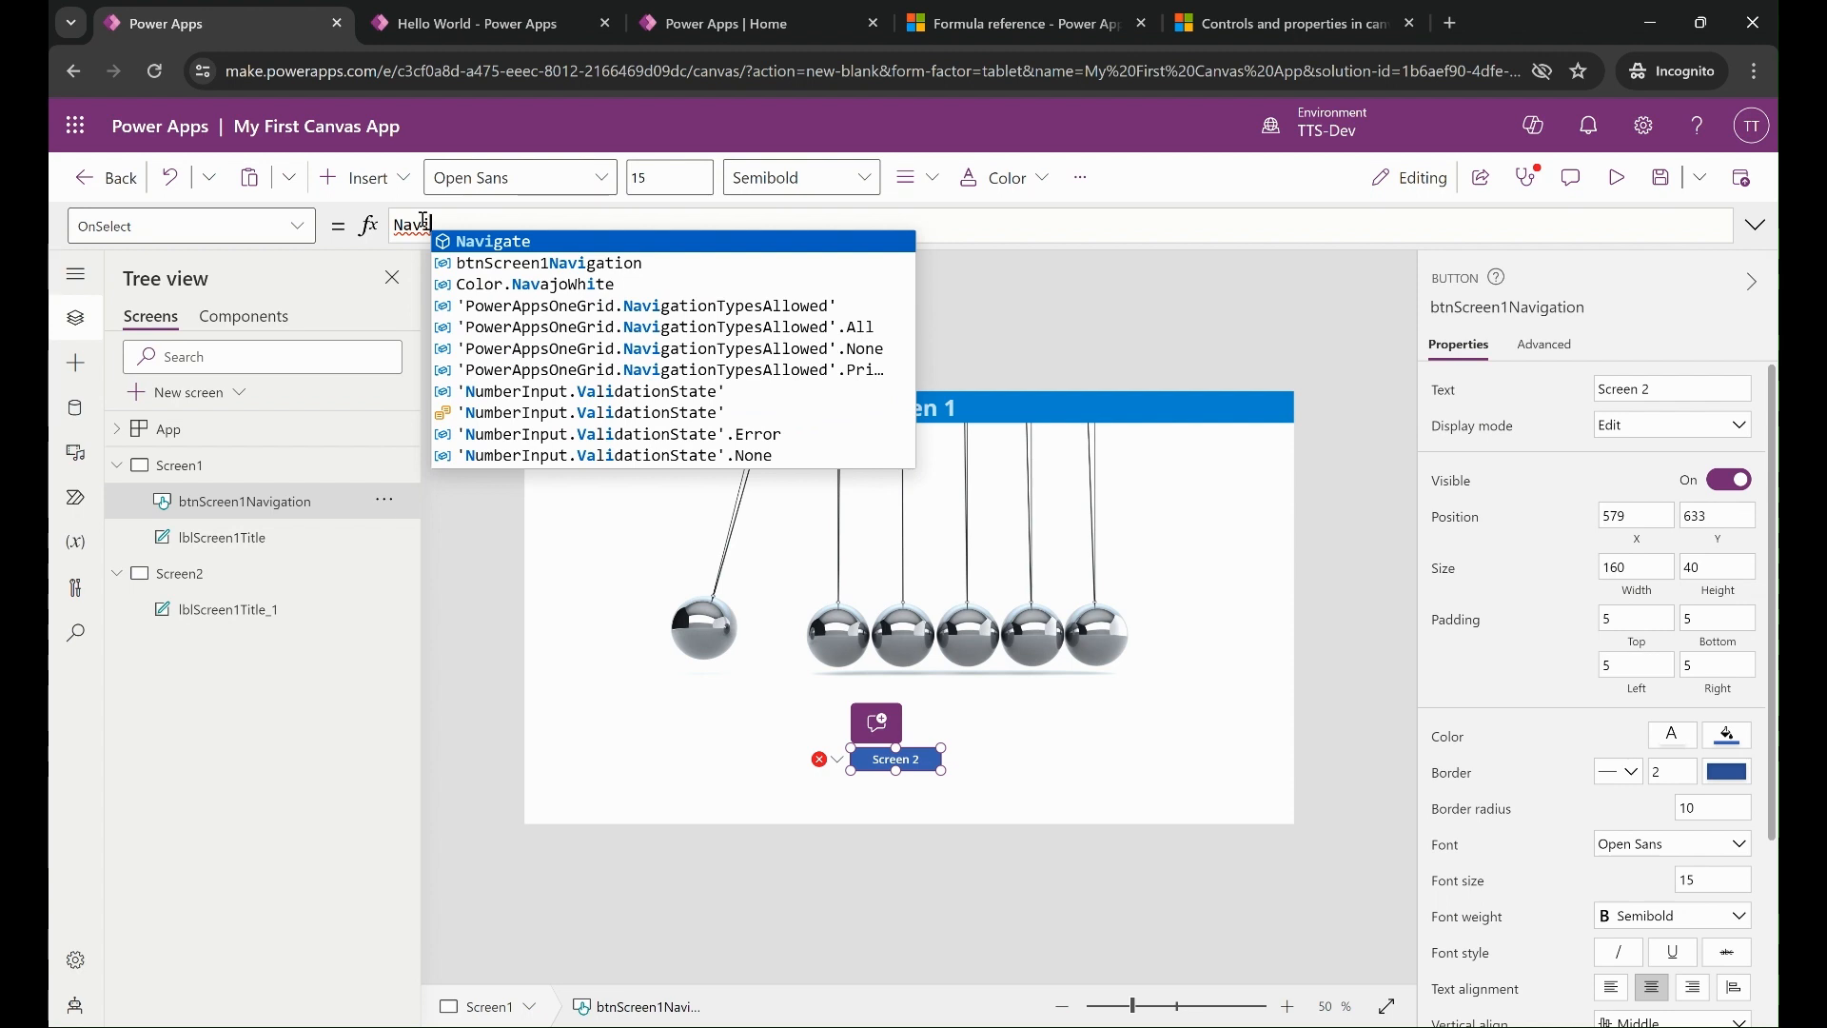
{"action": "key", "text": "Tab"}
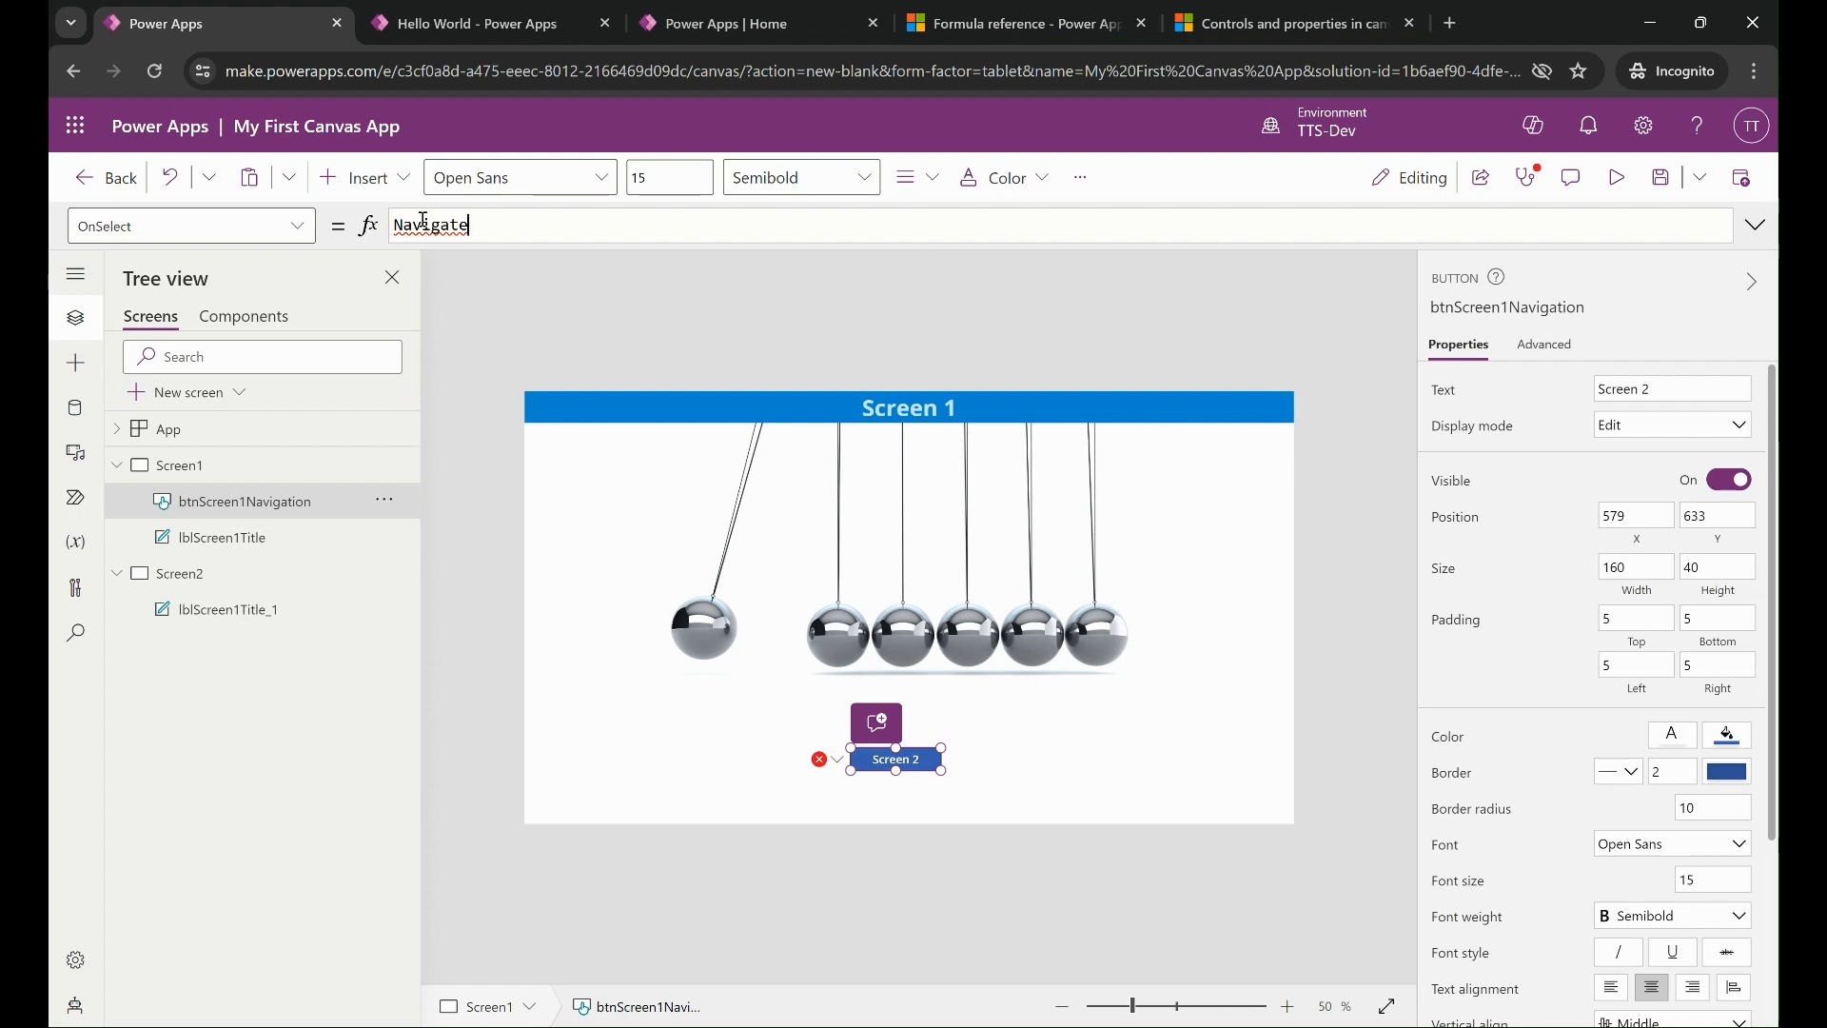
{"action": "type", "text": "("}
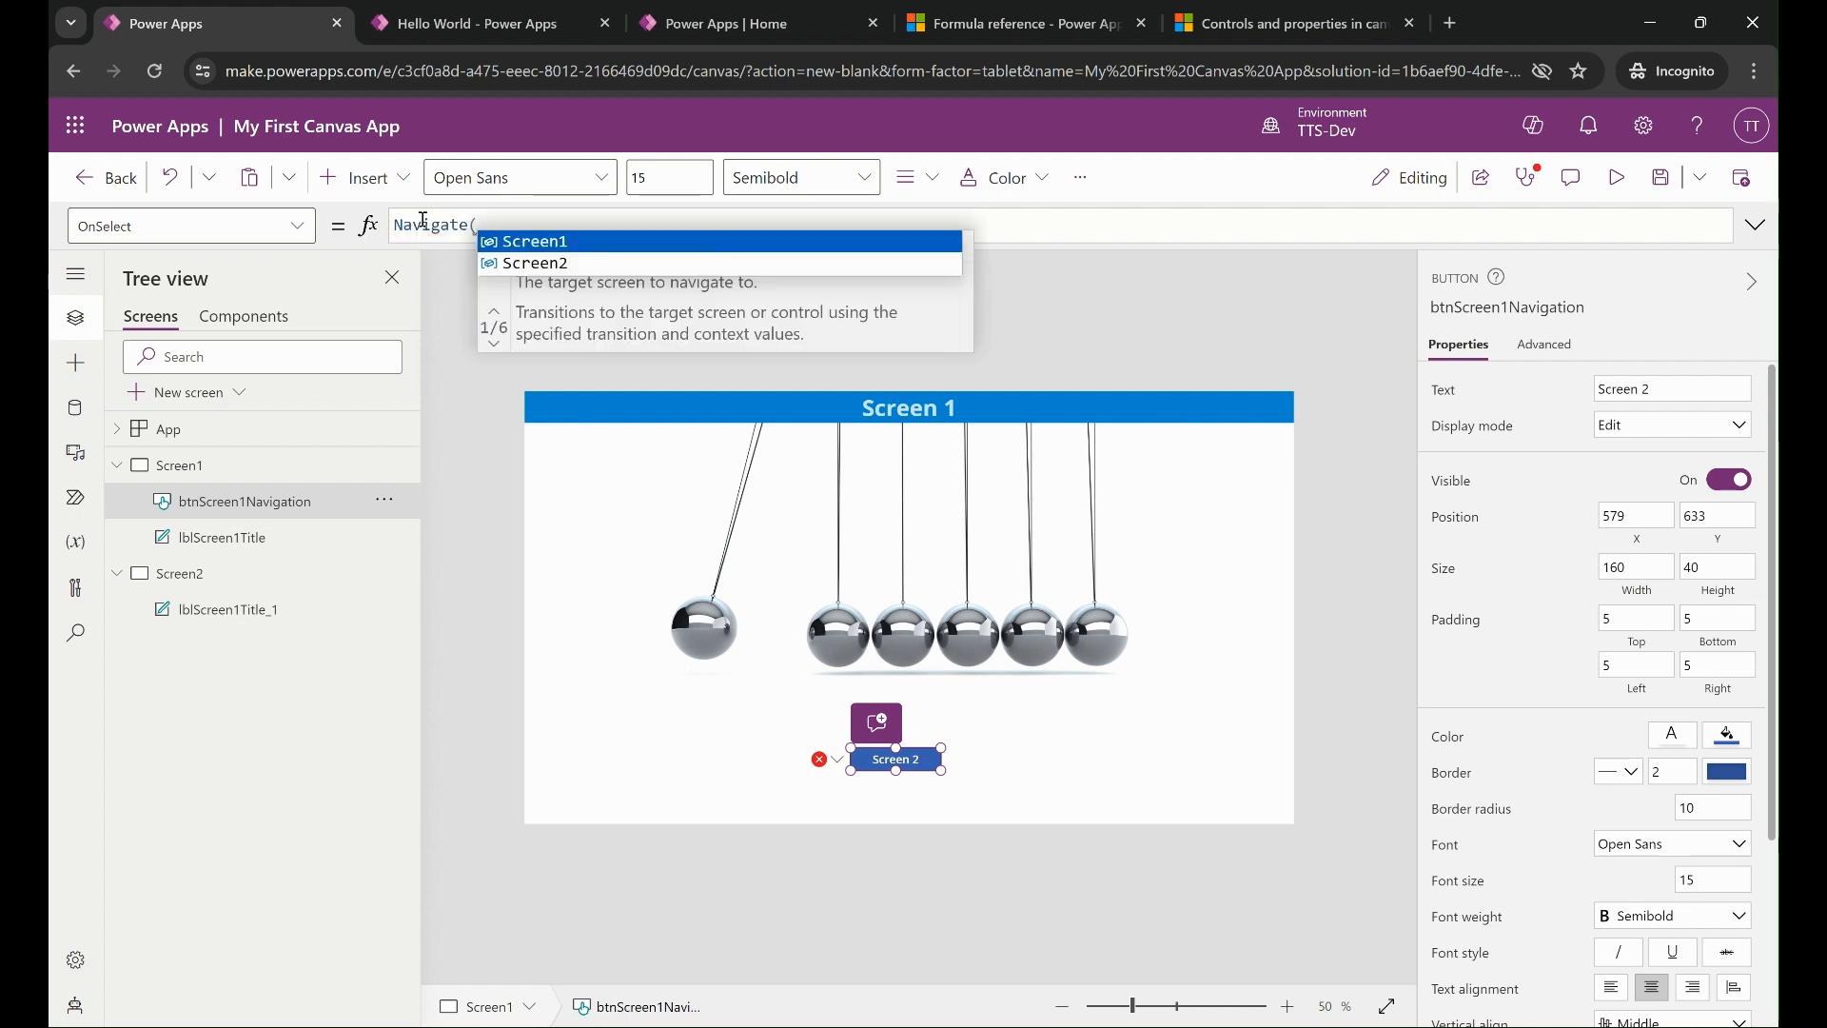
{"action": "key", "text": "Down"}
{"action": "key", "text": "Tab"}
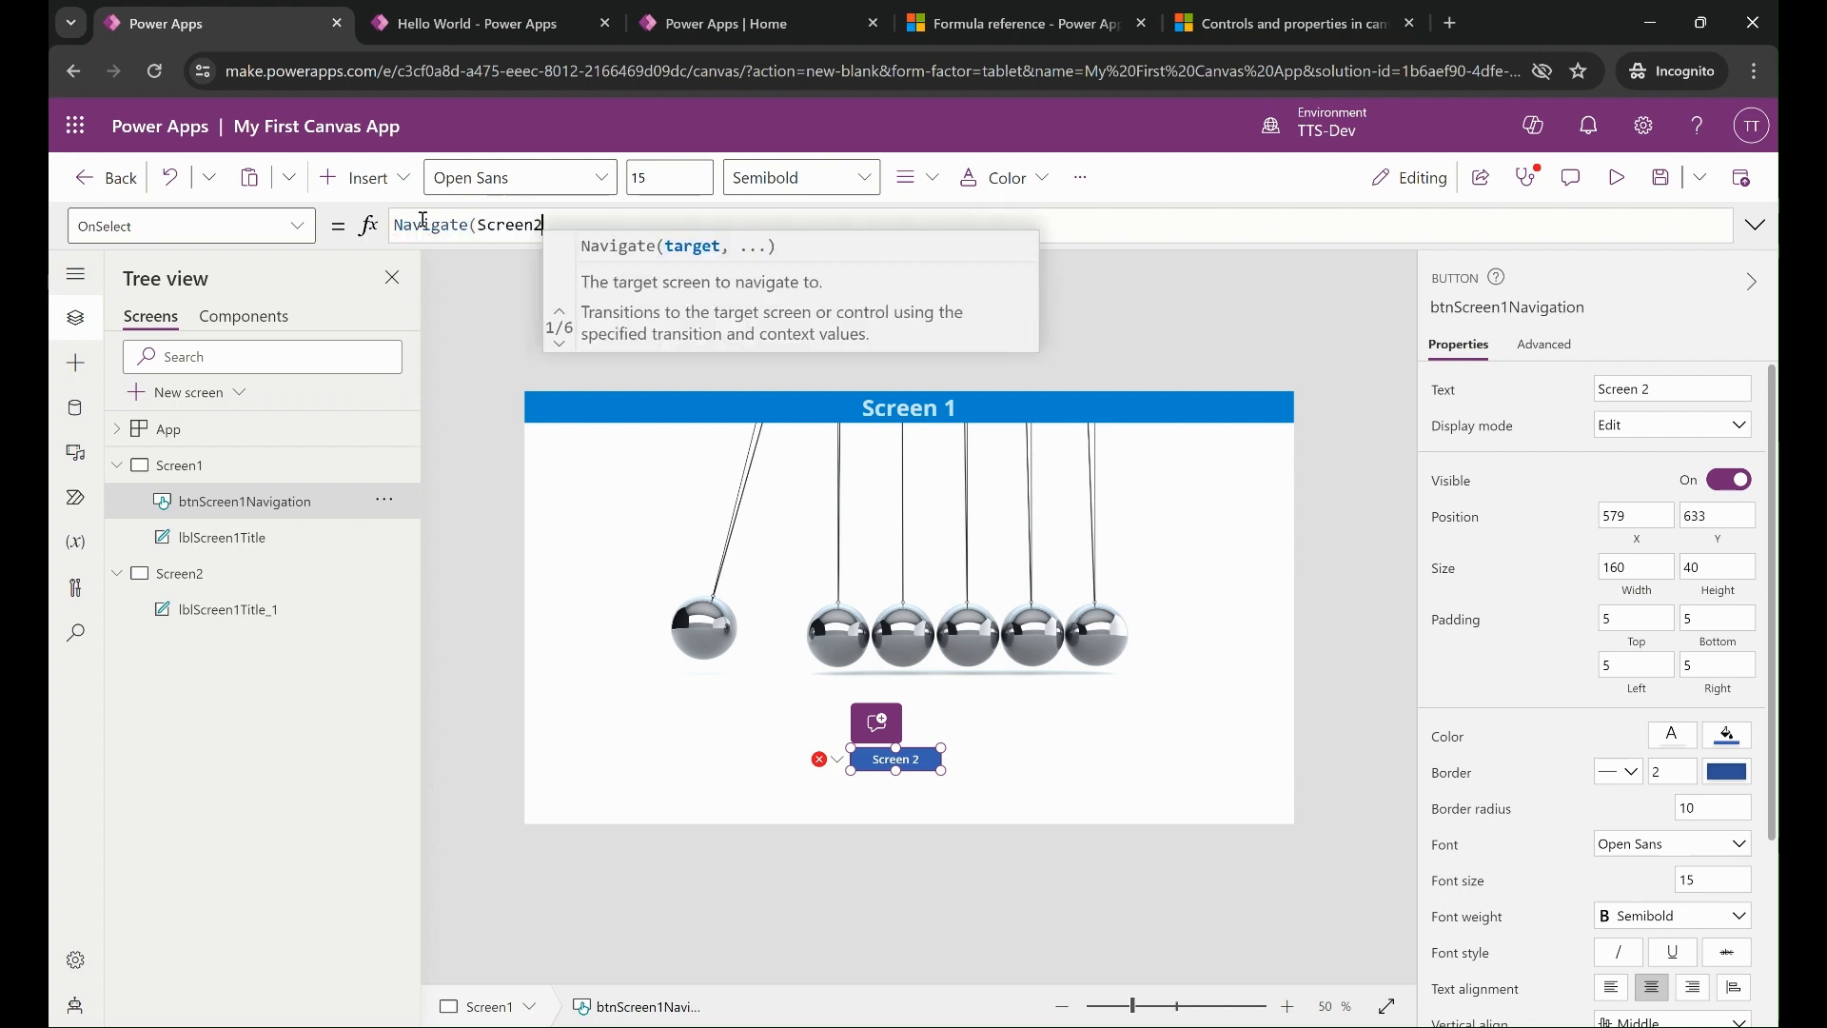
{"action": "type", "text": ")"}
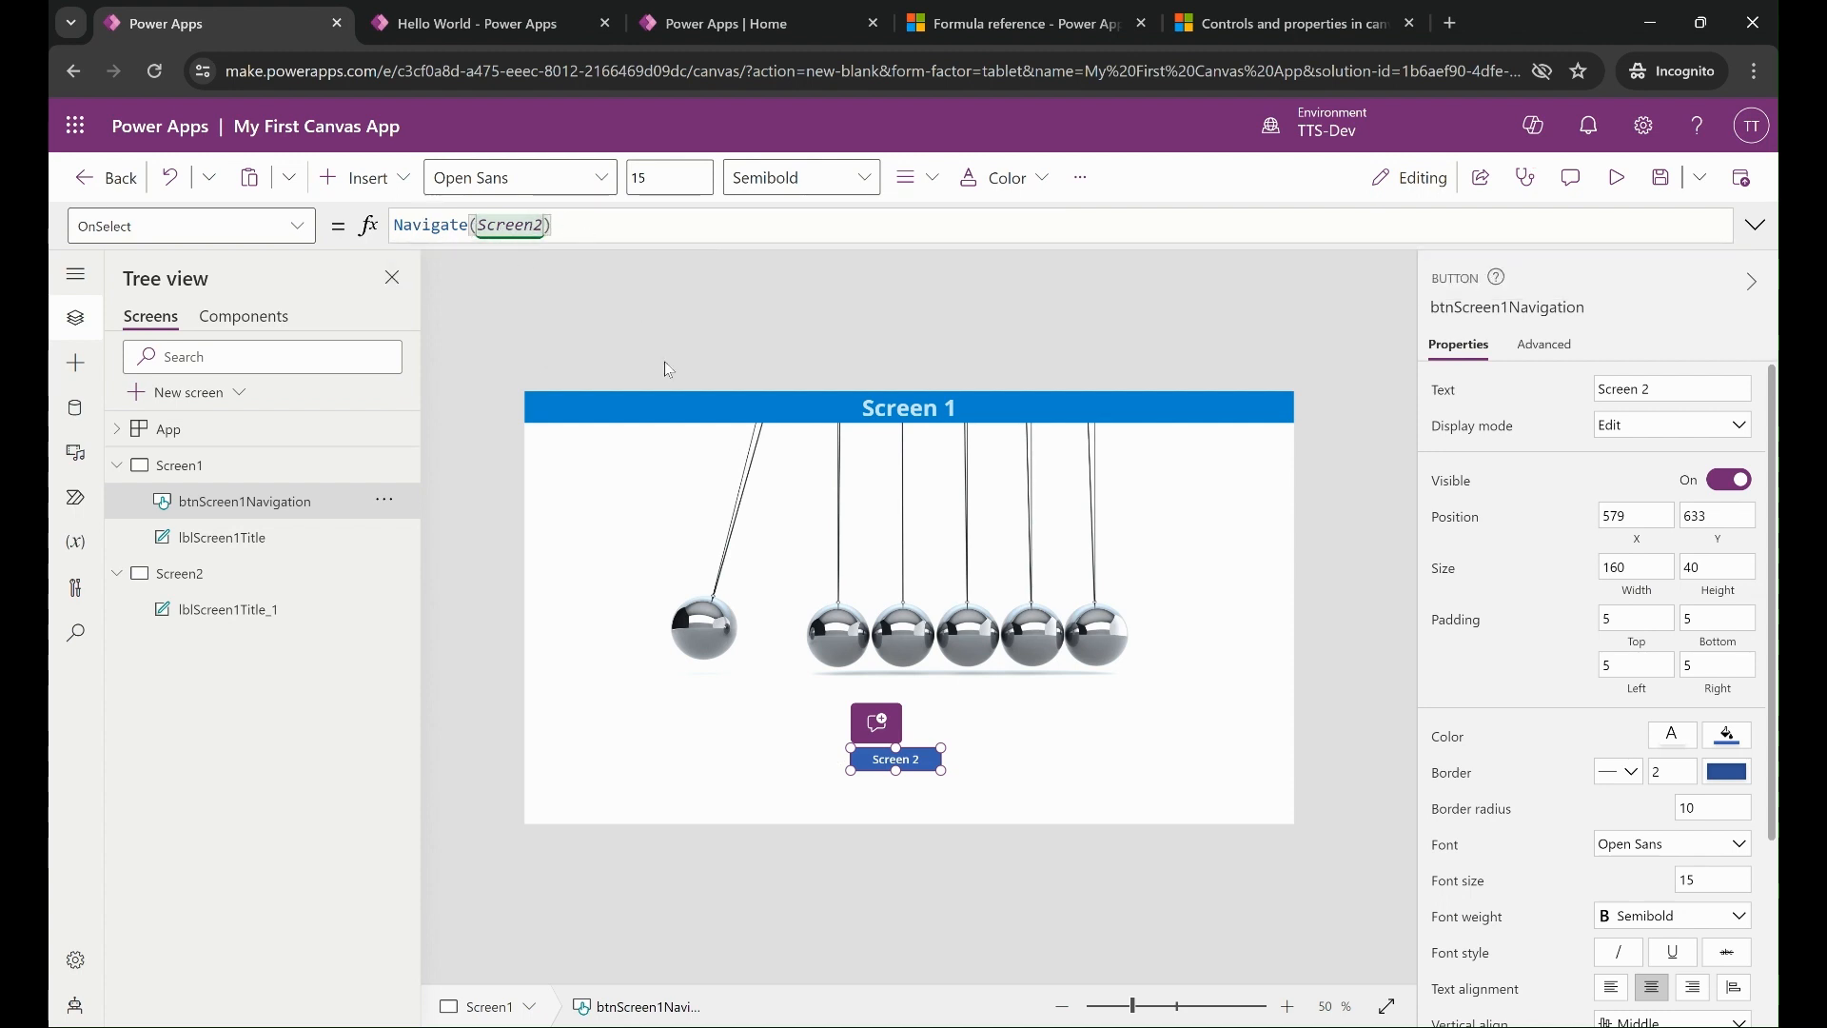
Test the button's navigation to Screen2 in the preview, close it and return to Screen1 for editing.
{"action": "left_click", "coordinate": [1616, 178]}
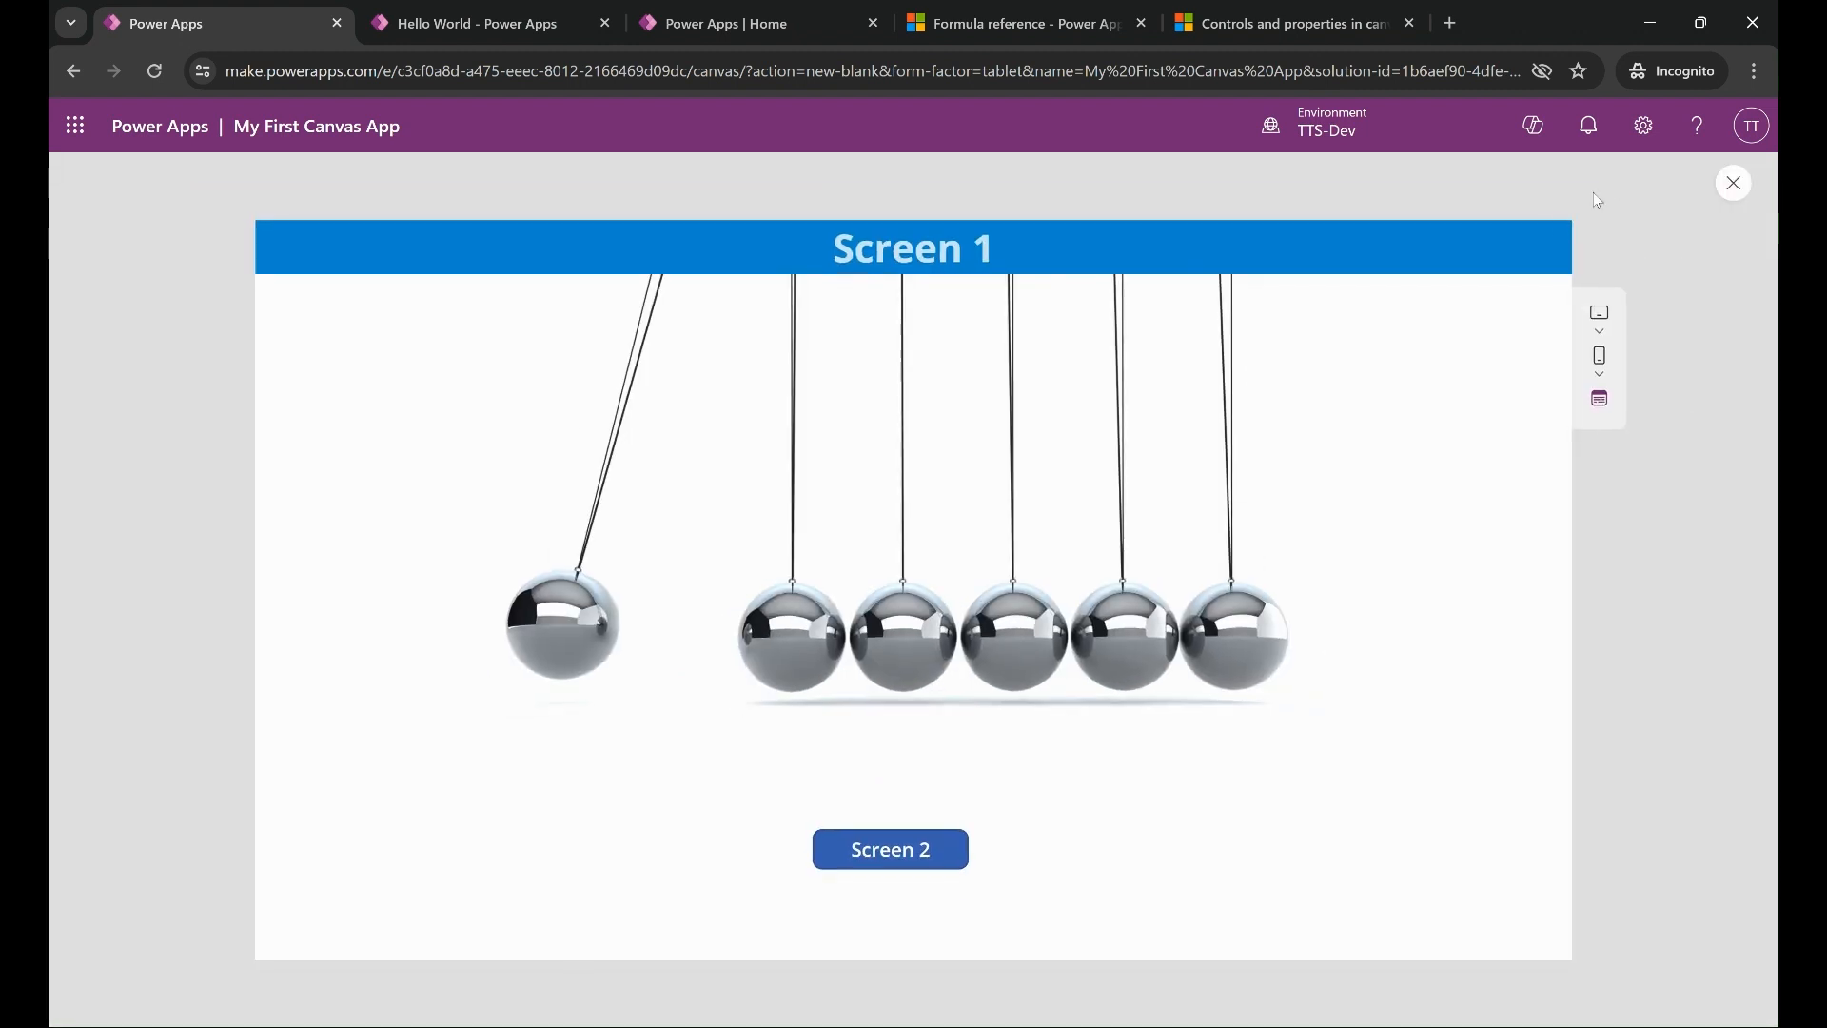
{"action": "left_click", "coordinate": [882, 857]}
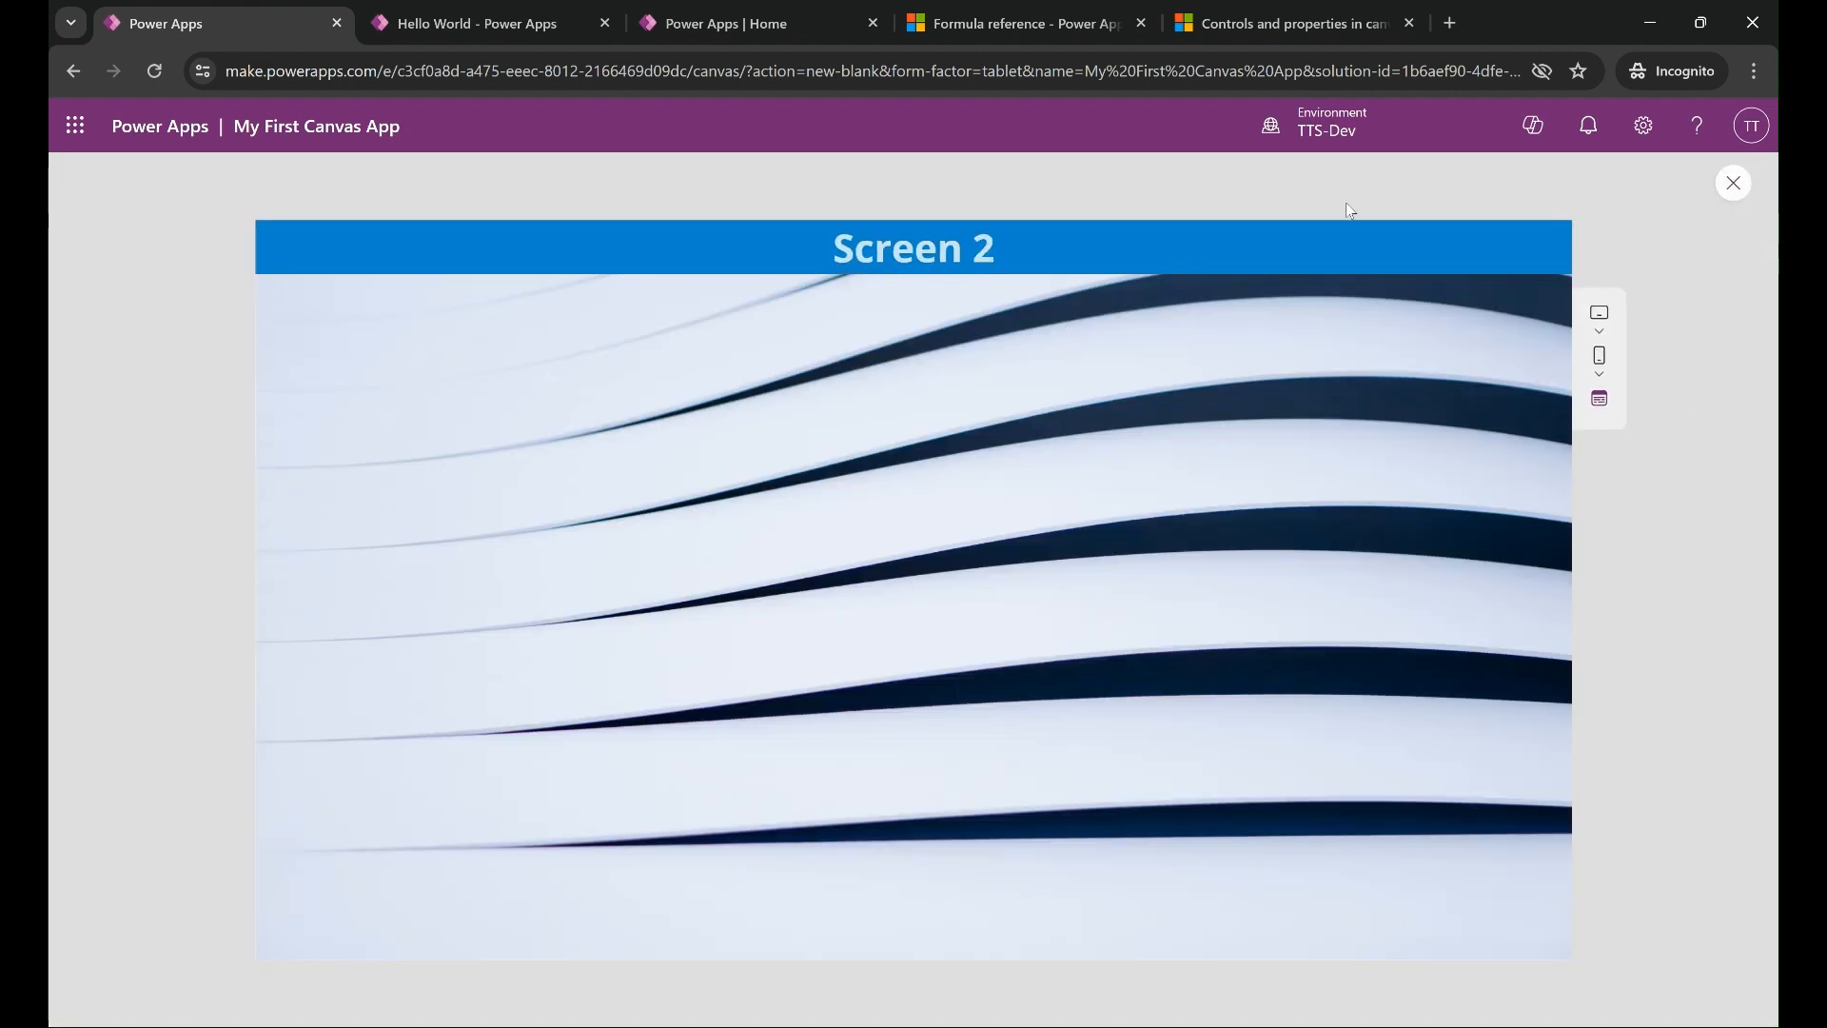
{"action": "left_click", "coordinate": [1734, 185]}
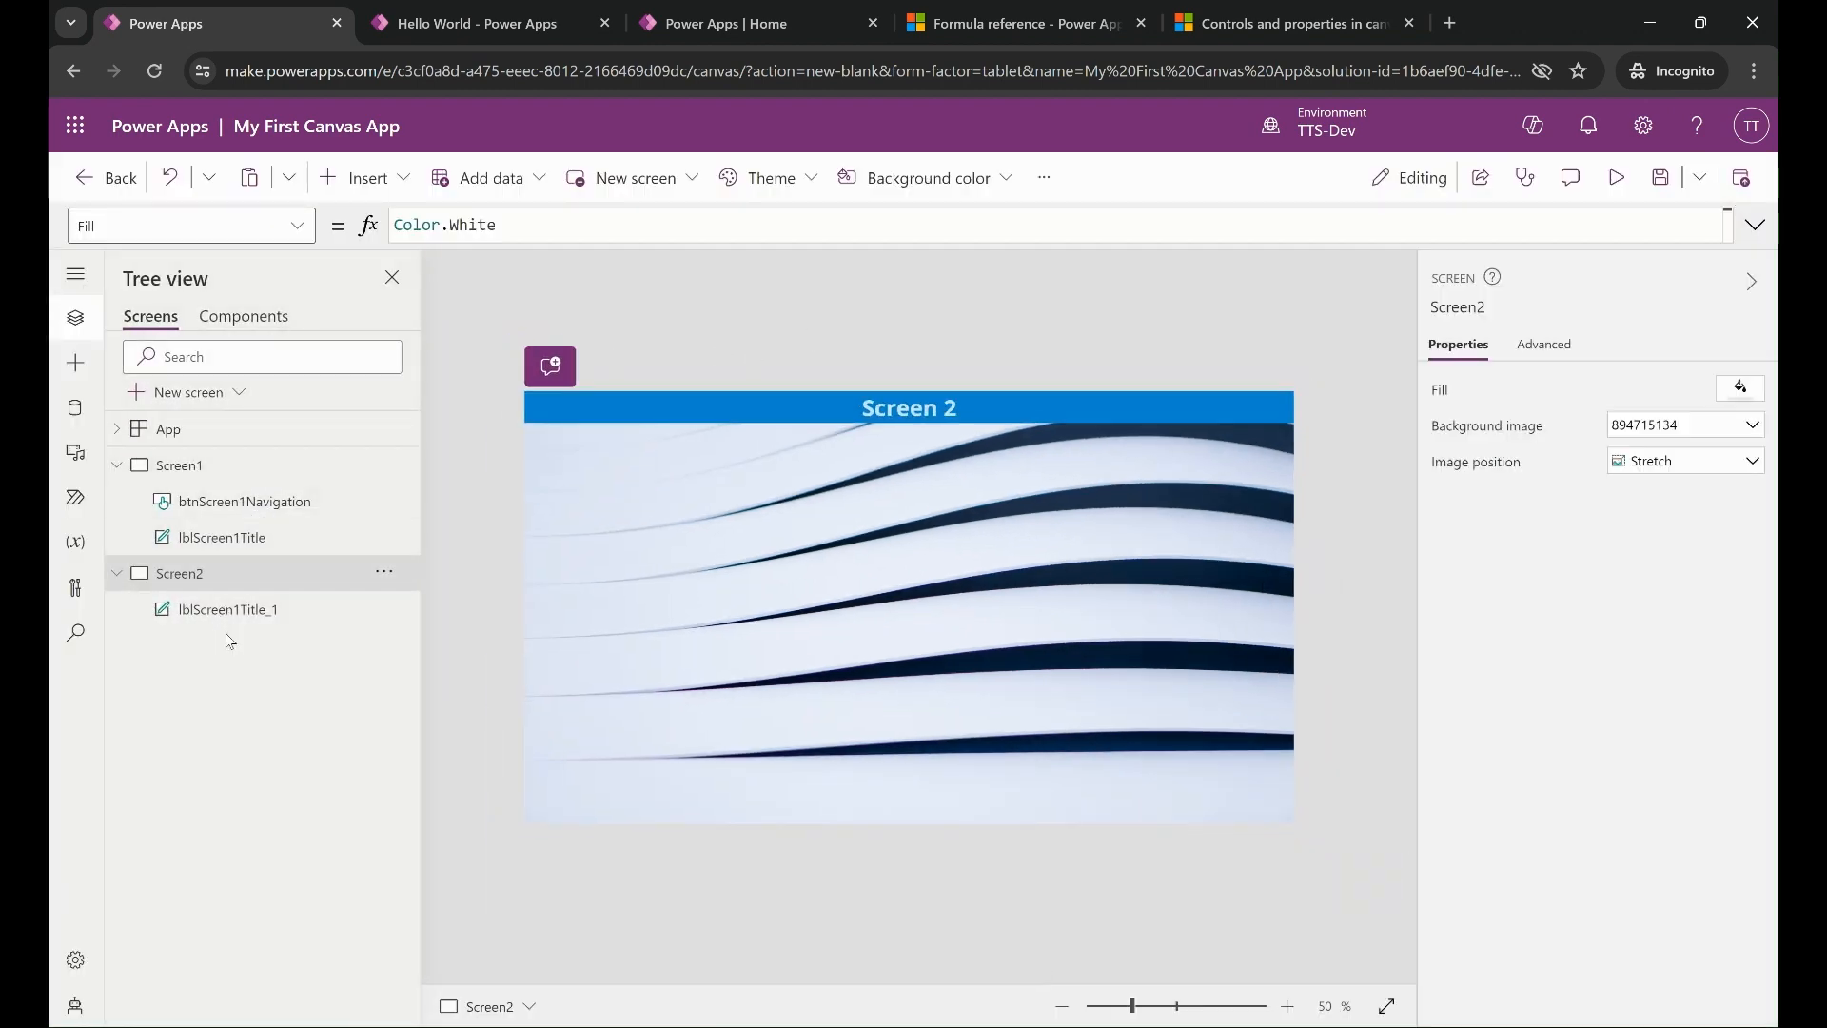
{"action": "left_click", "coordinate": [189, 469]}
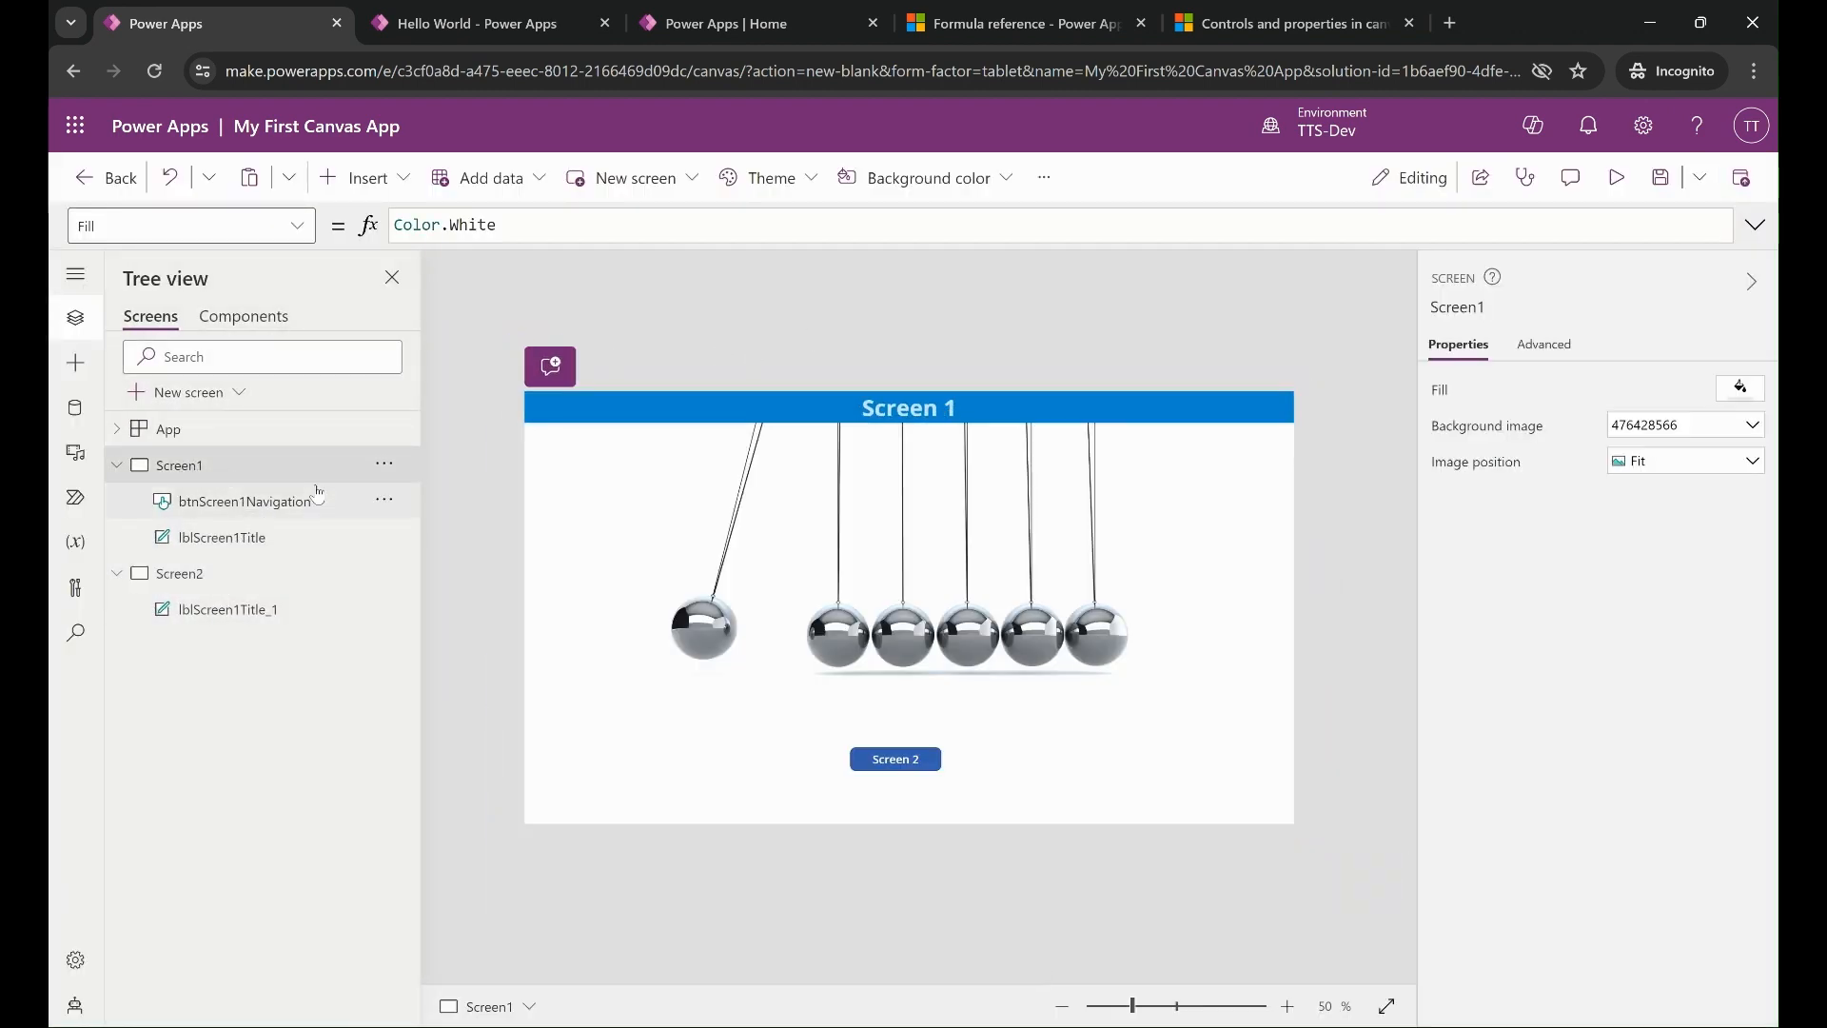
{"action": "left_click", "coordinate": [201, 591]}
{"action": "left_click", "coordinate": [397, 202]}
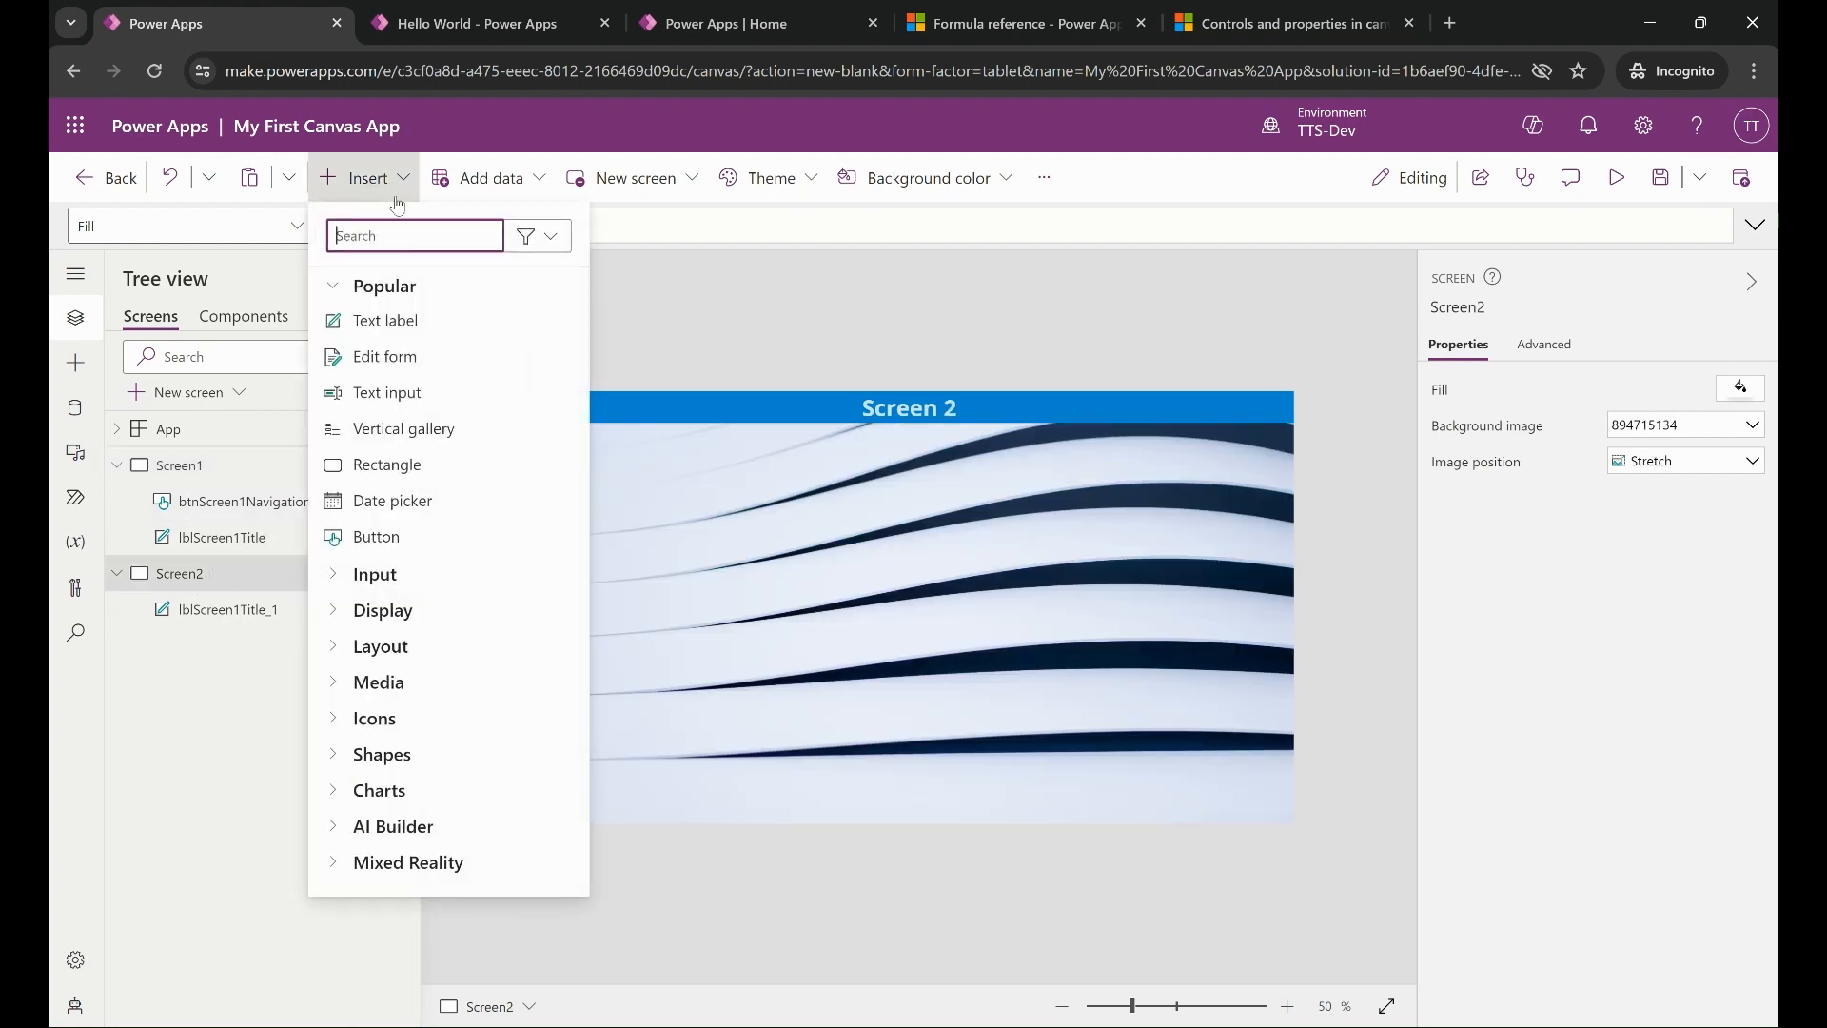
{"action": "left_click", "coordinate": [212, 740]}
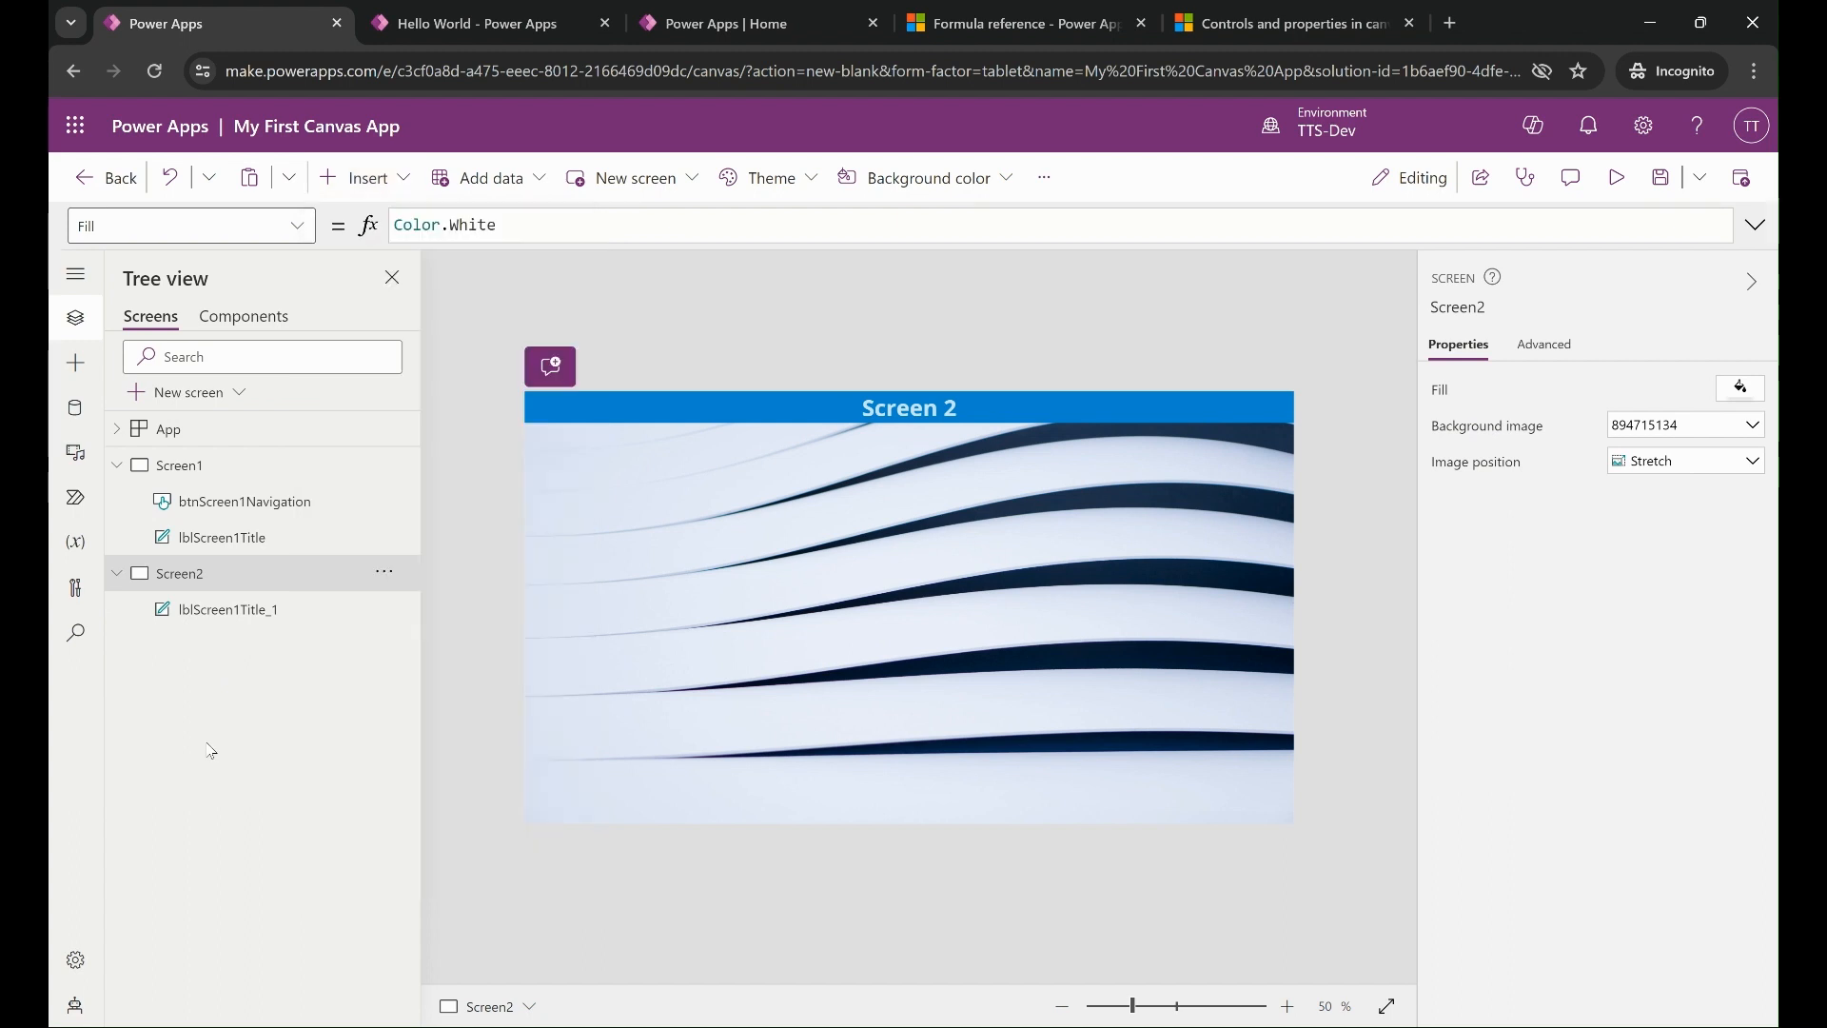
Copy btnScreen1Navigation from Screen1 and paste it onto Screen2.
{"action": "left_click", "coordinate": [387, 504]}
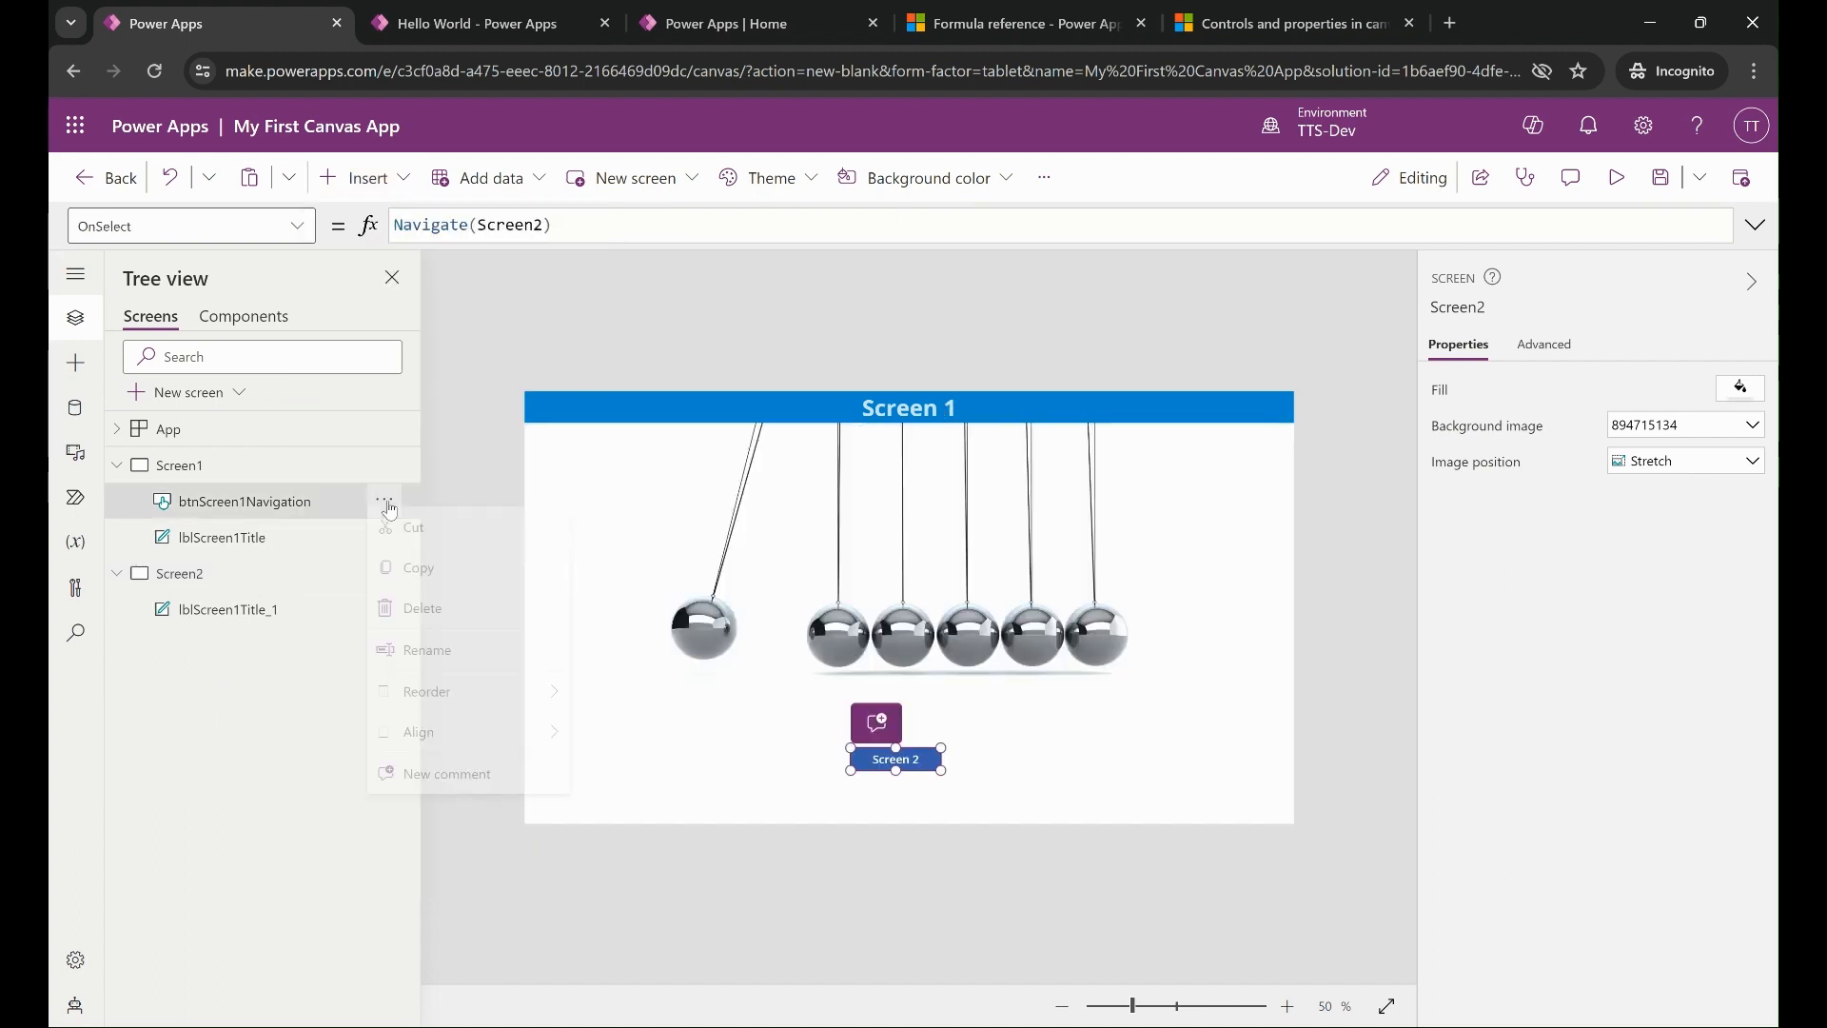
{"action": "left_click", "coordinate": [433, 587]}
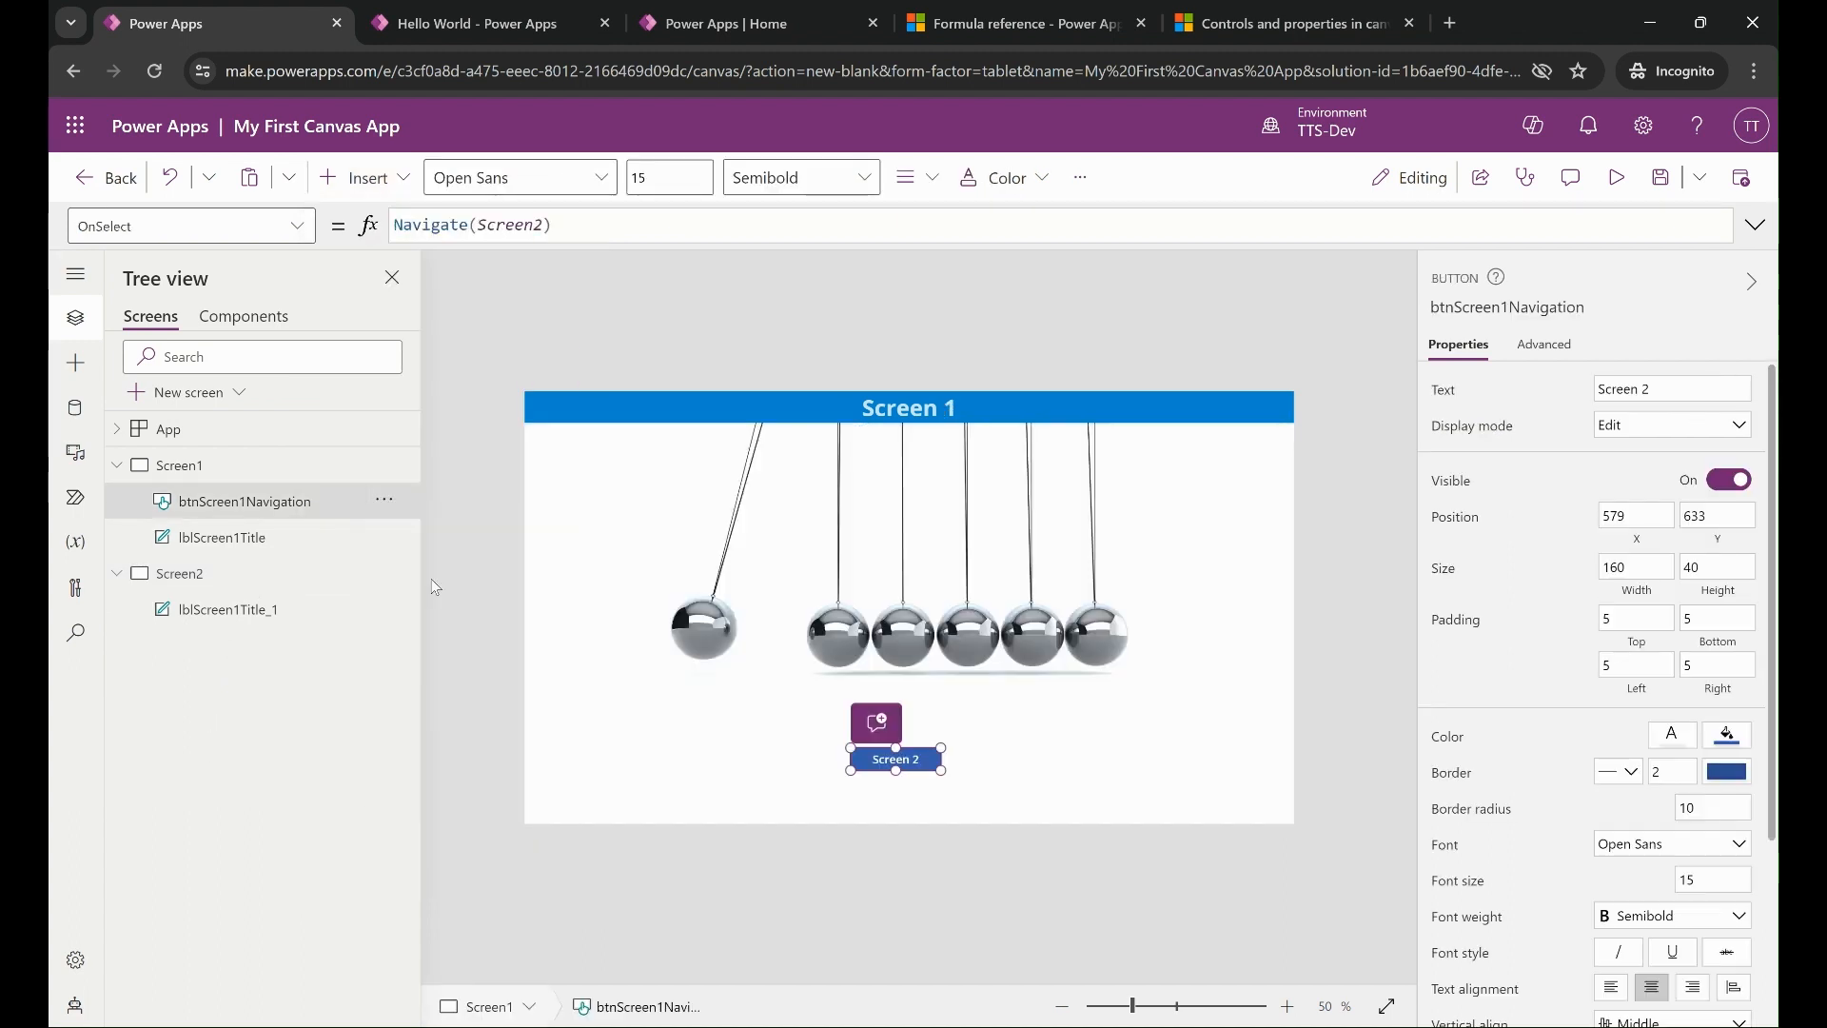
{"action": "left_click", "coordinate": [384, 572]}
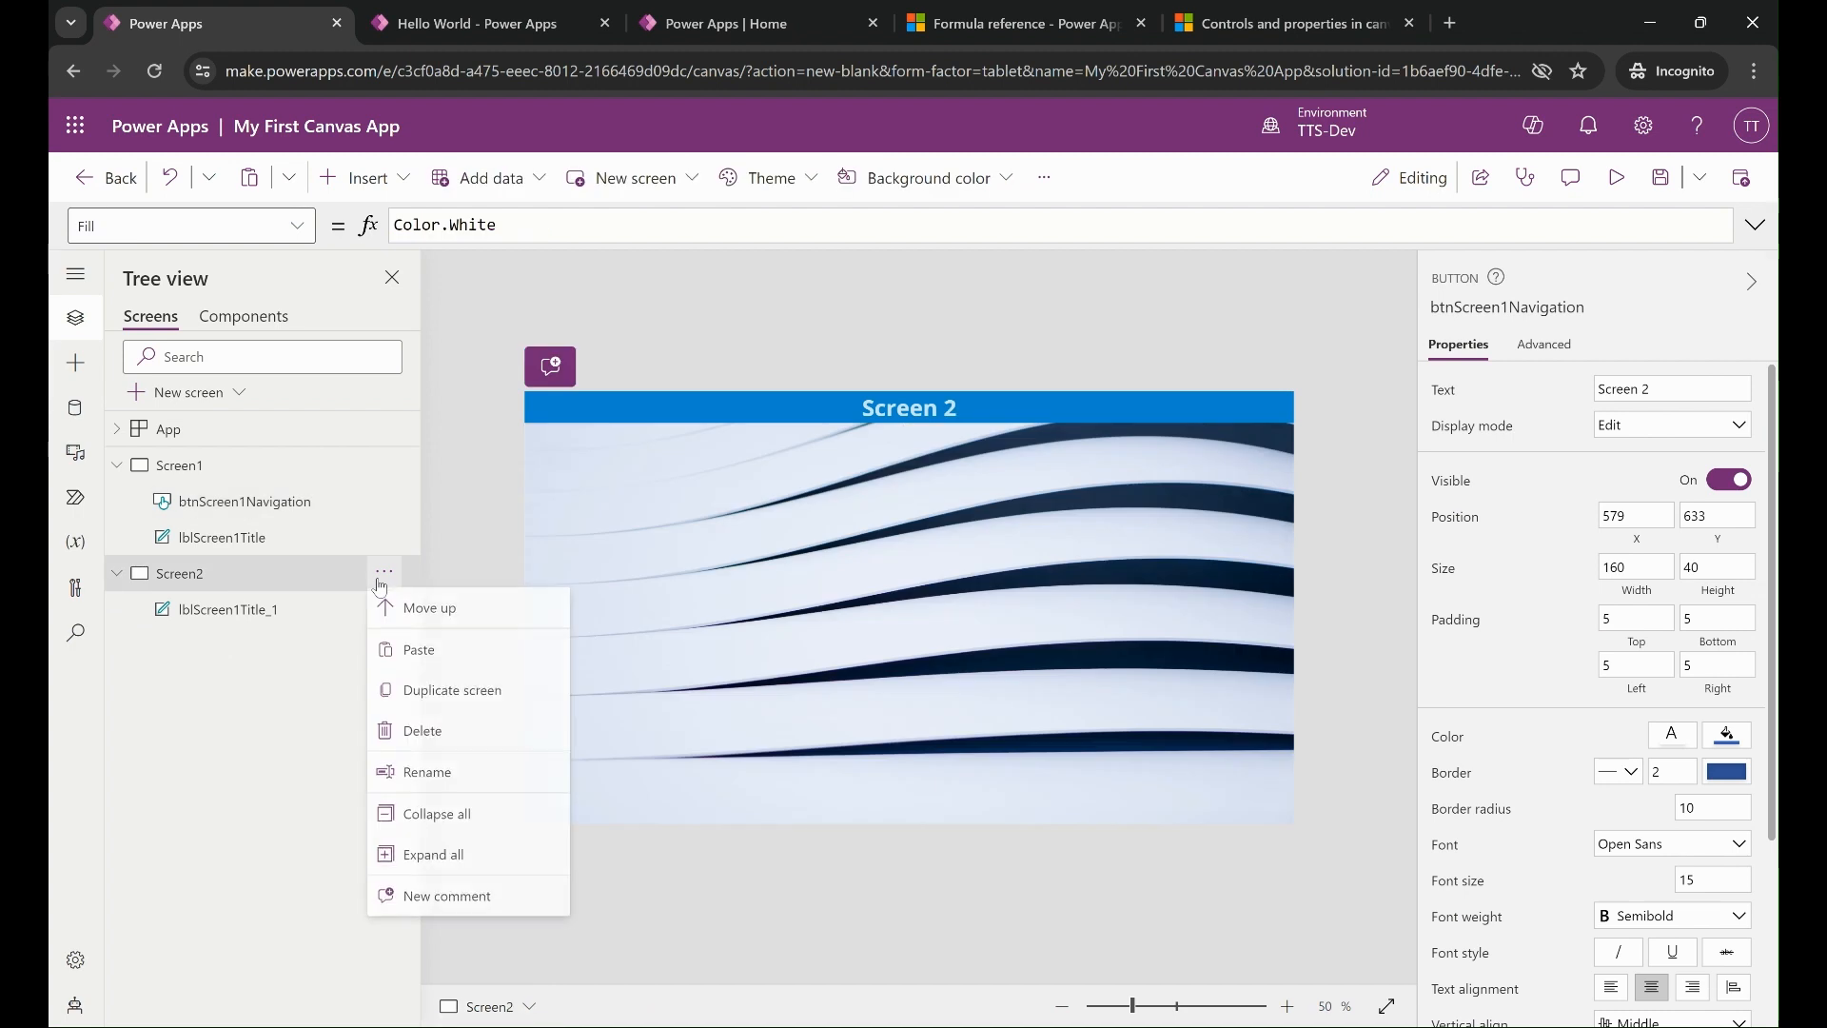
{"action": "left_click", "coordinate": [418, 655]}
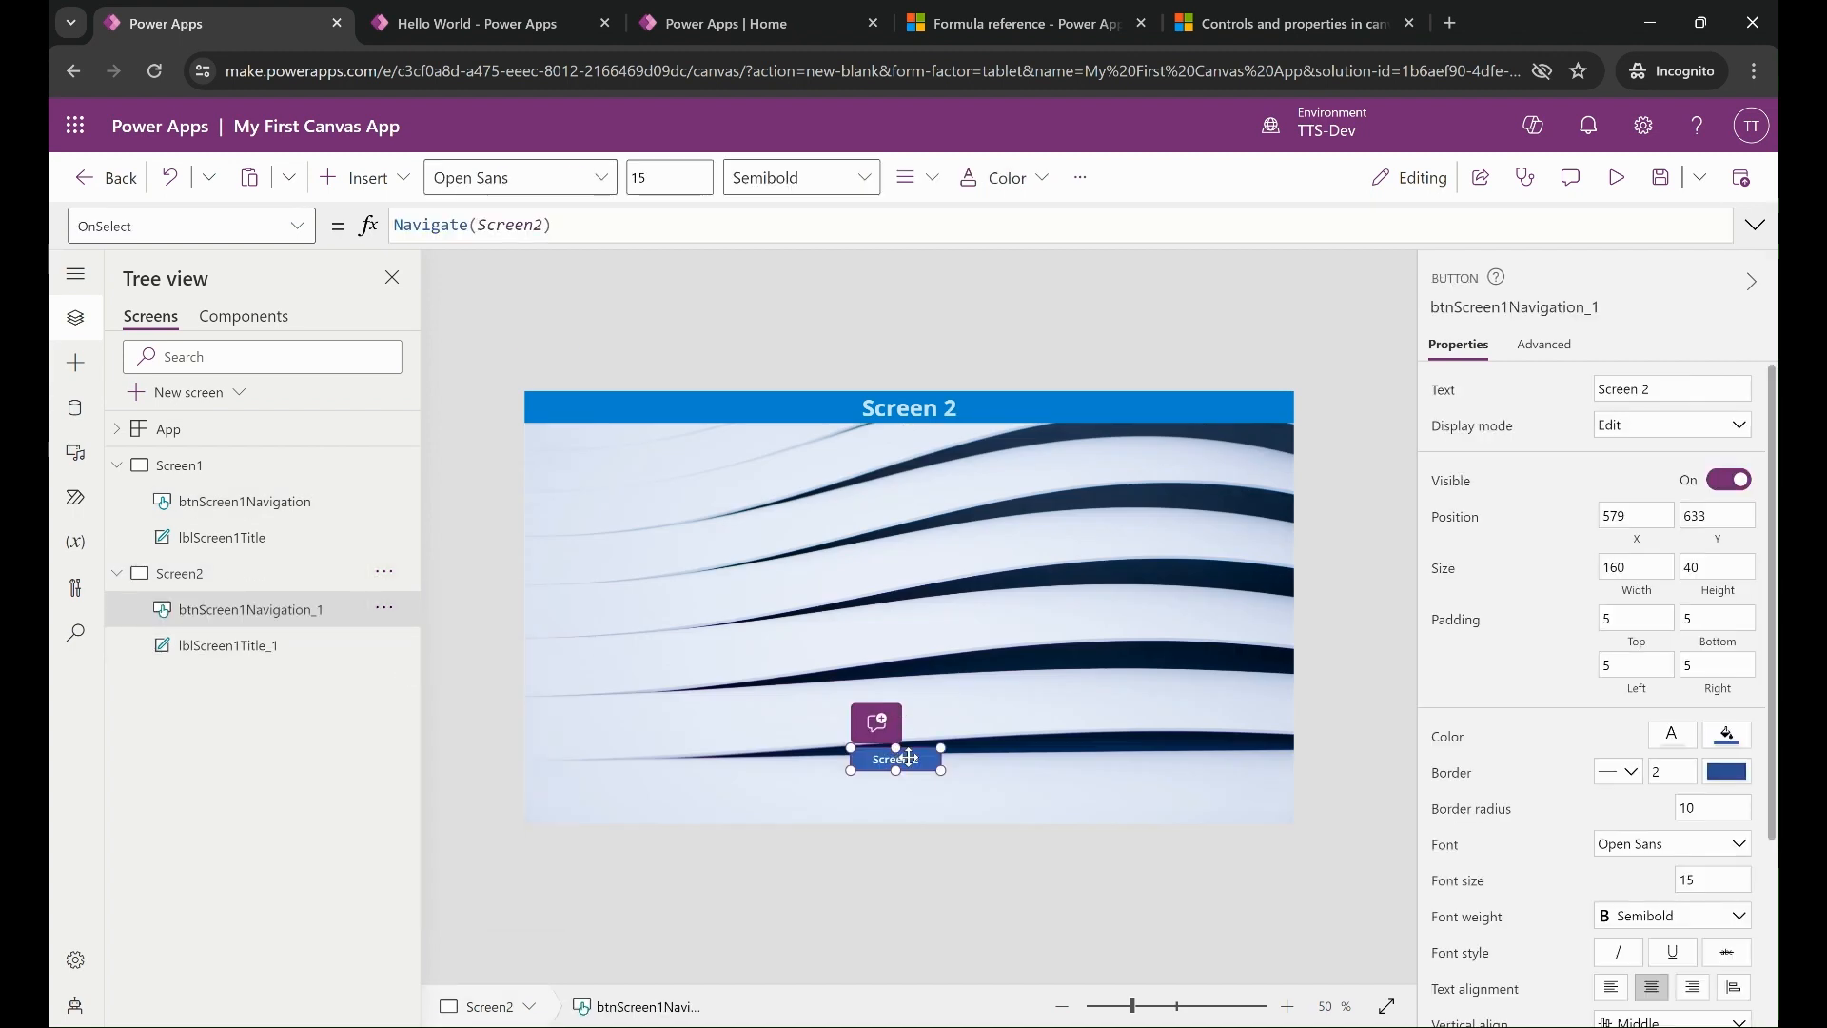
Change the display text of the pasted button on Screen2 to "Screen 1".
{"action": "left_click", "coordinate": [1680, 384]}
{"action": "key", "text": "BackSpace"}
{"action": "type", "text": "1"}
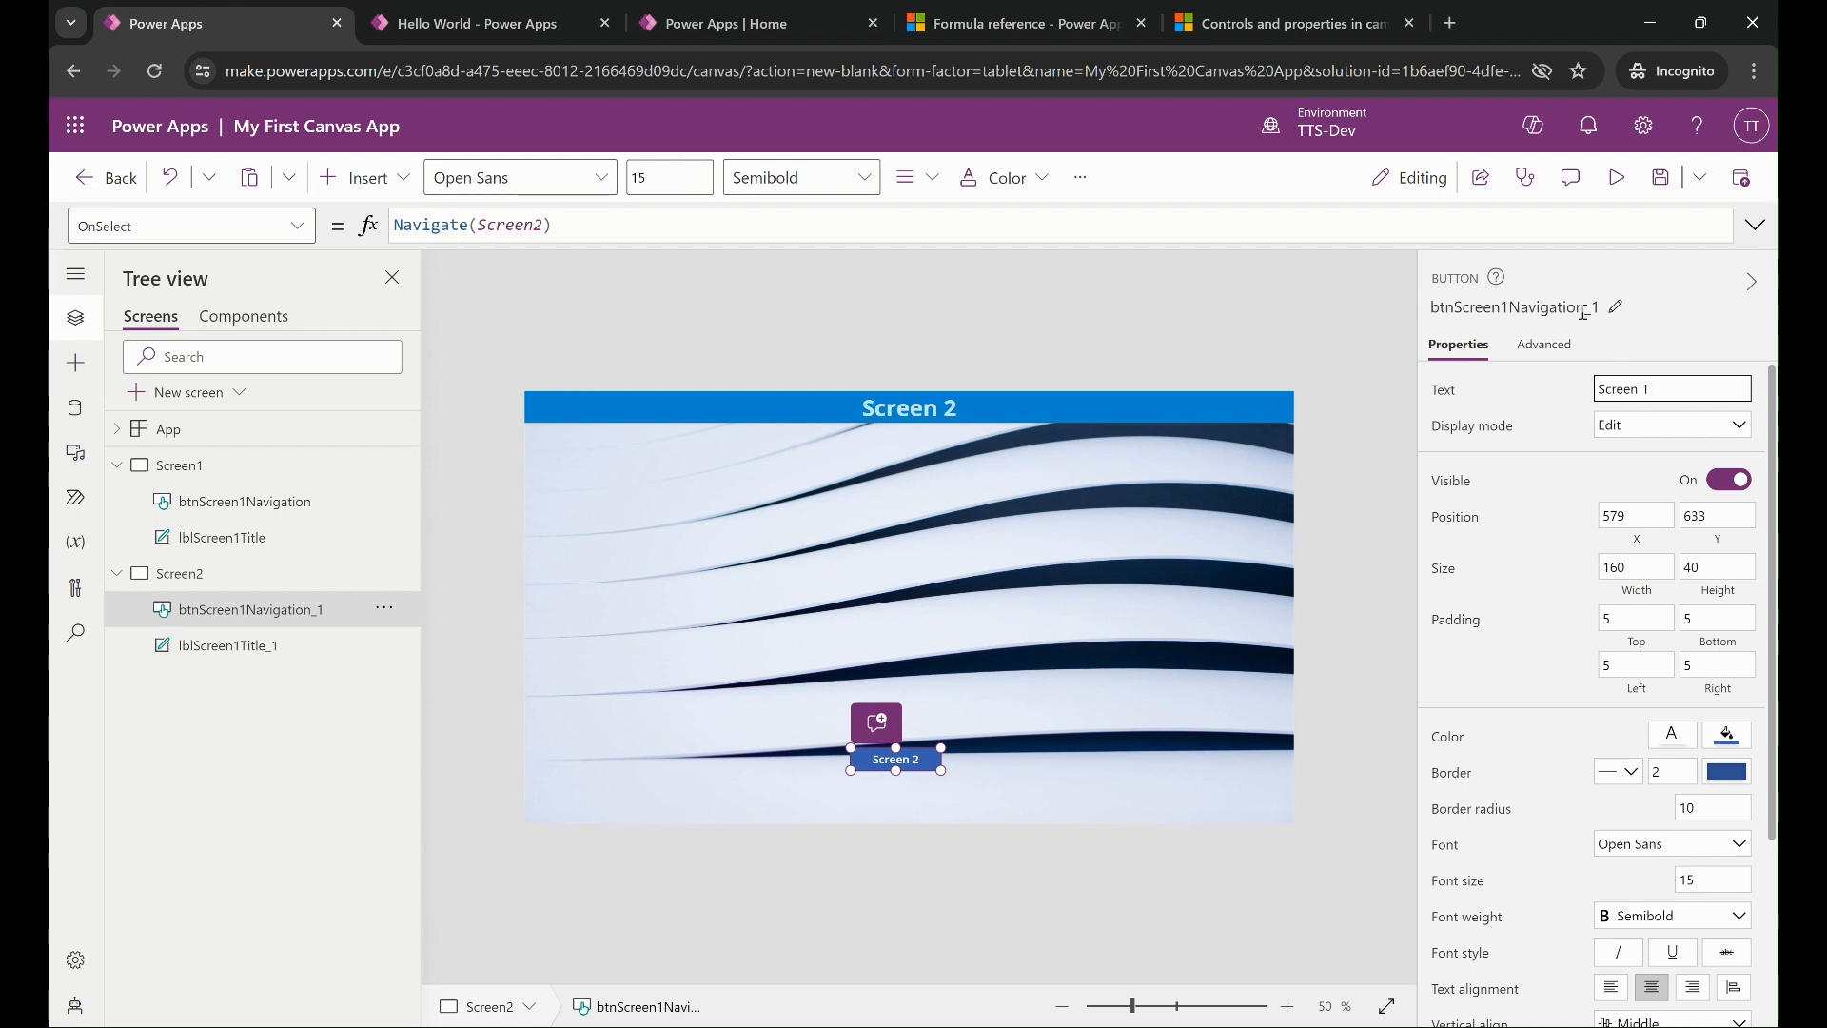
Rename the pasted button on Screen2 as btnScreen2Navigation.
{"action": "left_click", "coordinate": [1513, 305]}
{"action": "left_click", "coordinate": [1513, 305]}
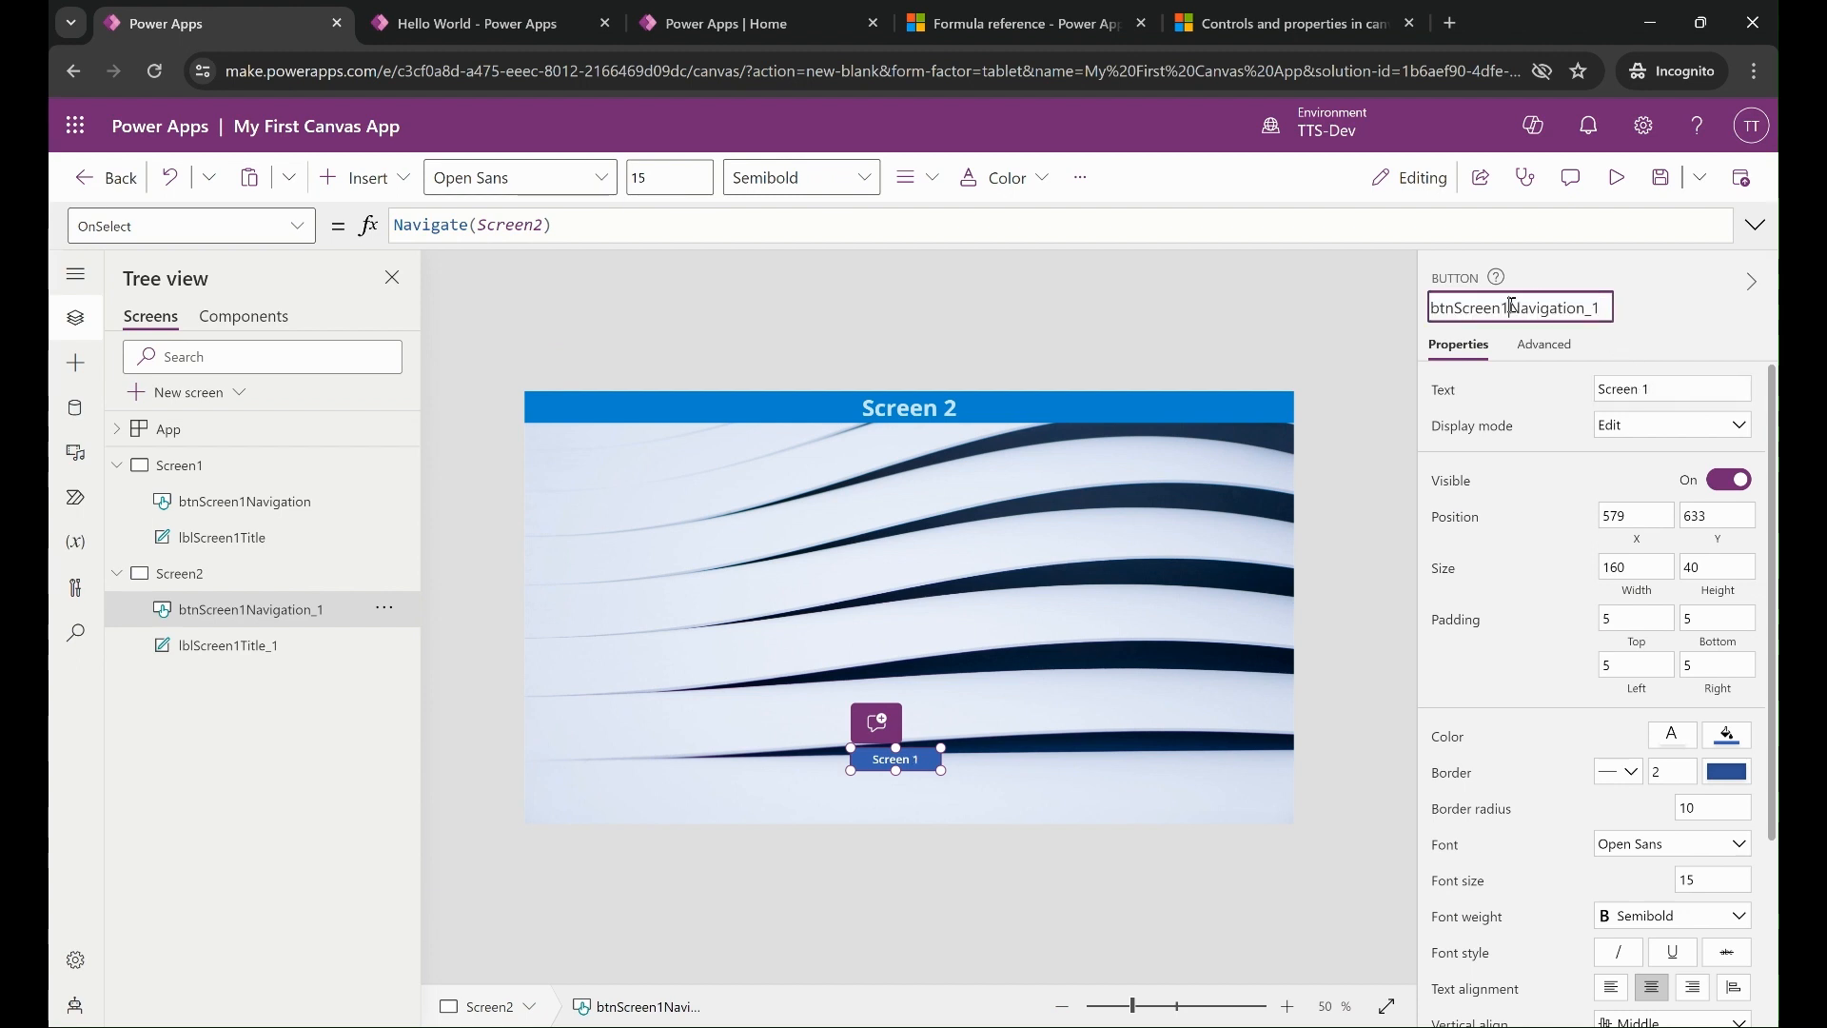
{"action": "key", "text": "BackSpace"}
{"action": "type", "text": "2"}
{"action": "key", "text": "BackSpace"}
{"action": "key", "text": "BackSpace"}
{"action": "key", "text": "Return"}
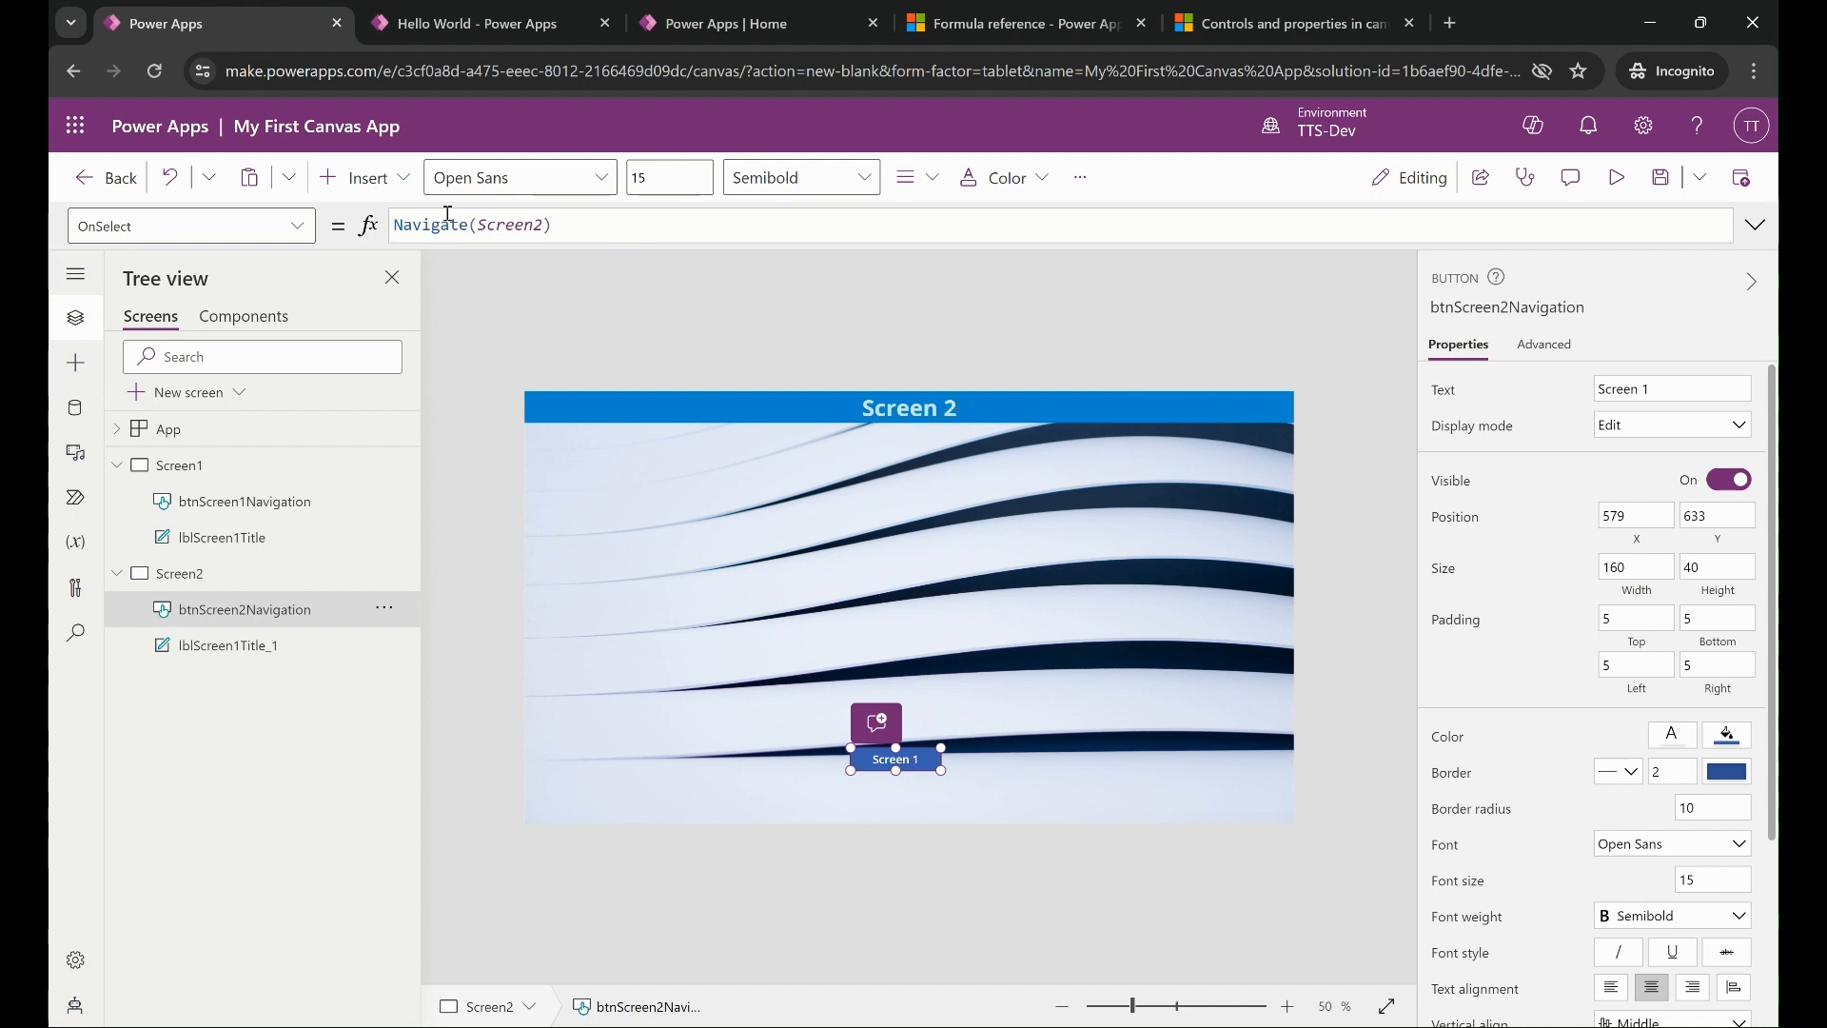
Change the OnSelect formula of btnScreen2Navigation to Navigate(Screen1).
{"action": "double_click", "coordinate": [514, 225]}
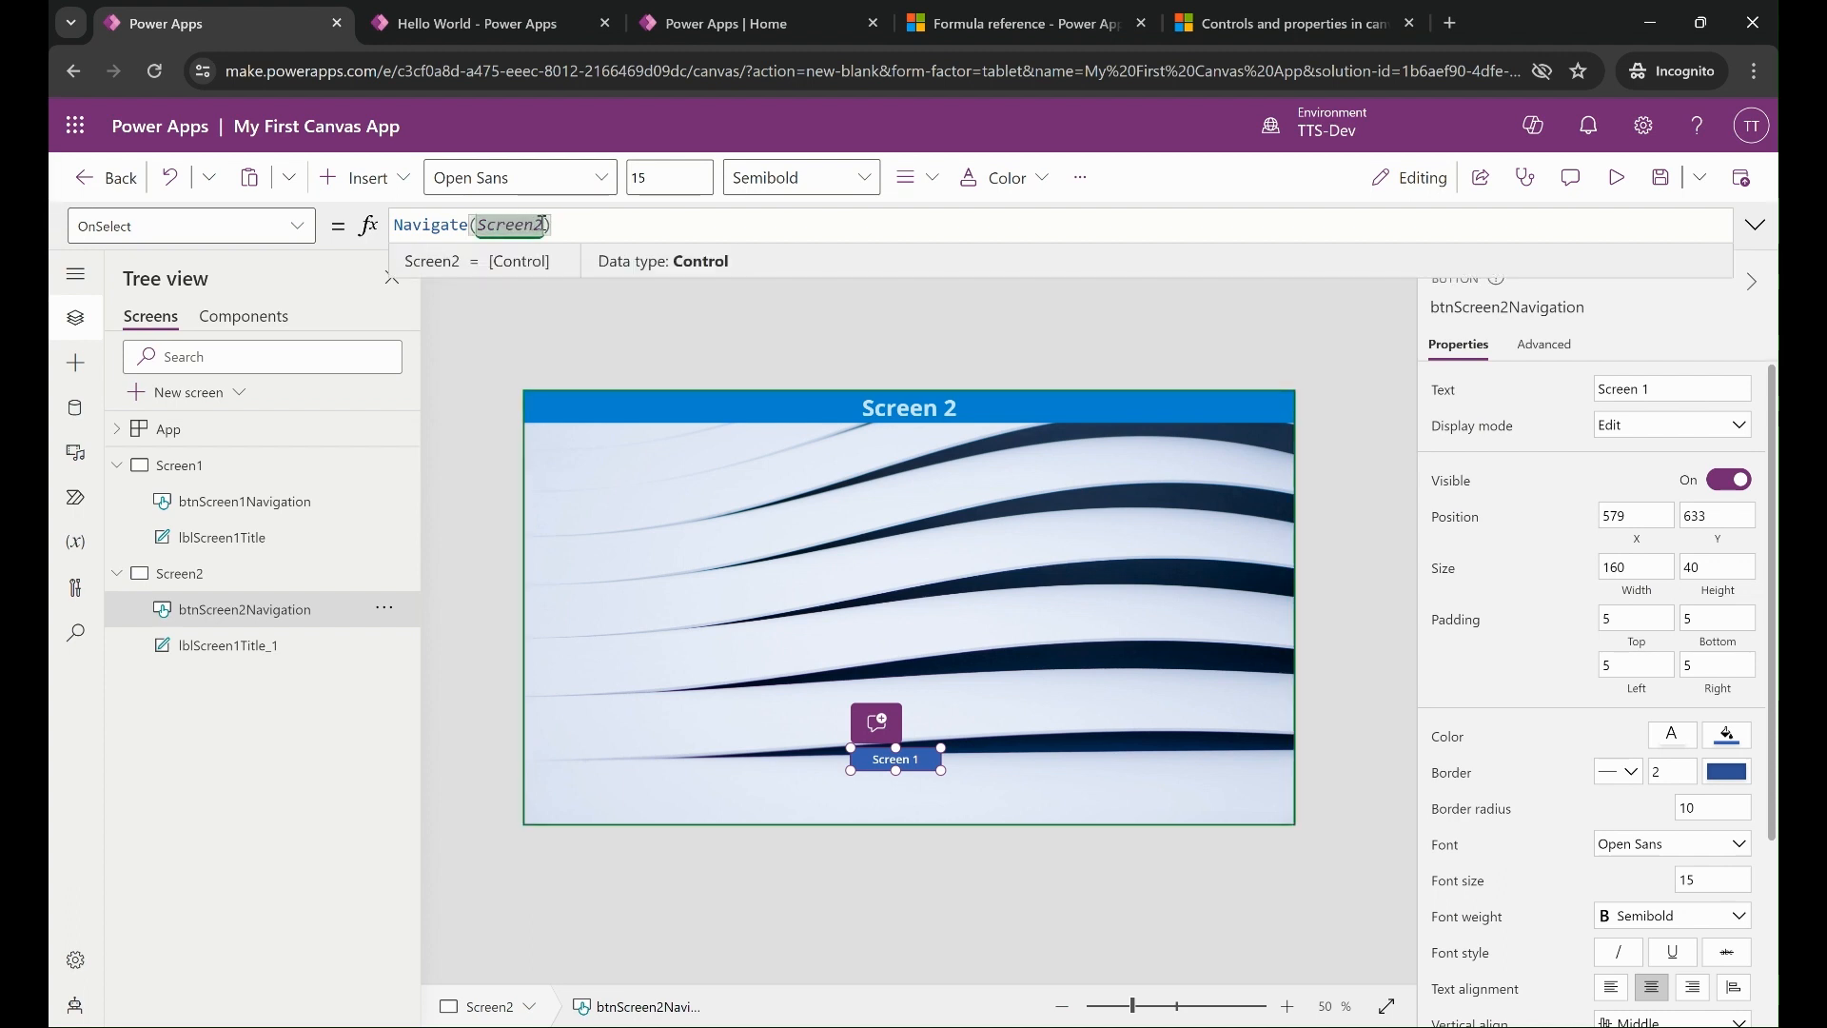
{"action": "type", "text": "Screen1"}
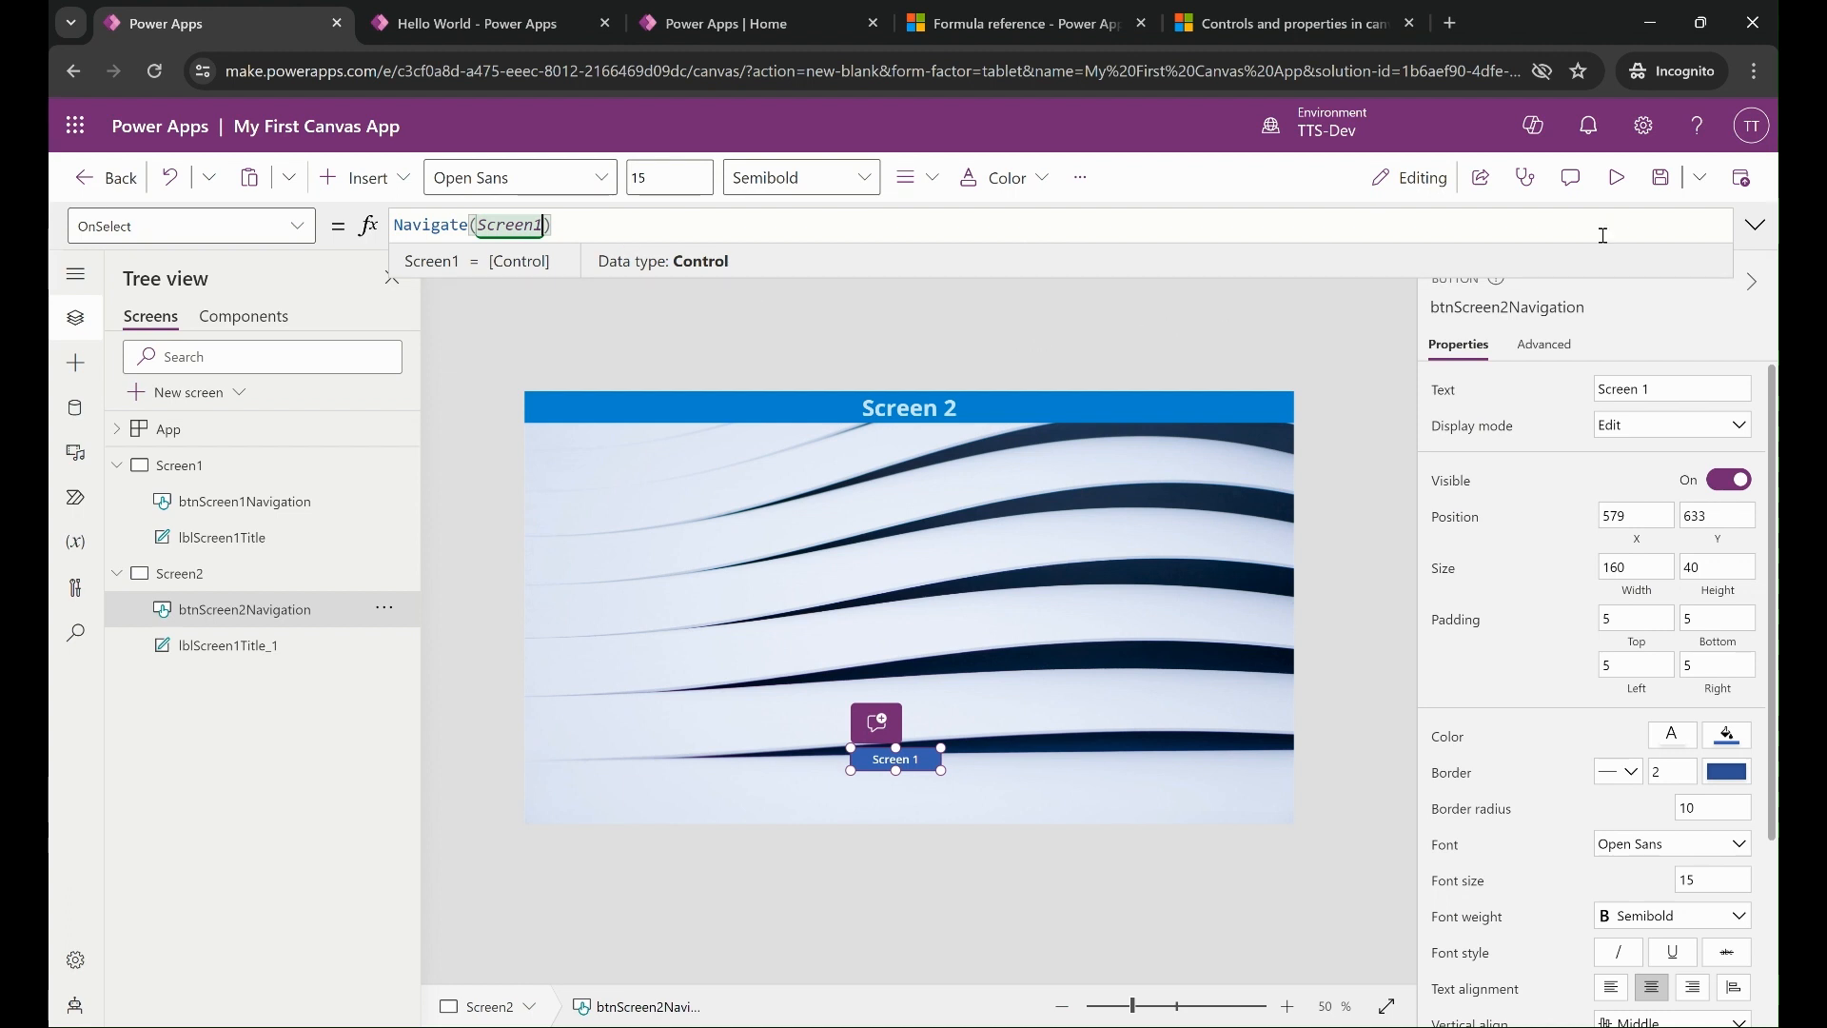
{"action": "left_click", "coordinate": [1620, 184]}
Preview the app from Screen2 and test both buttons by switching back and forth between the two screens.
{"action": "left_click", "coordinate": [1620, 181]}
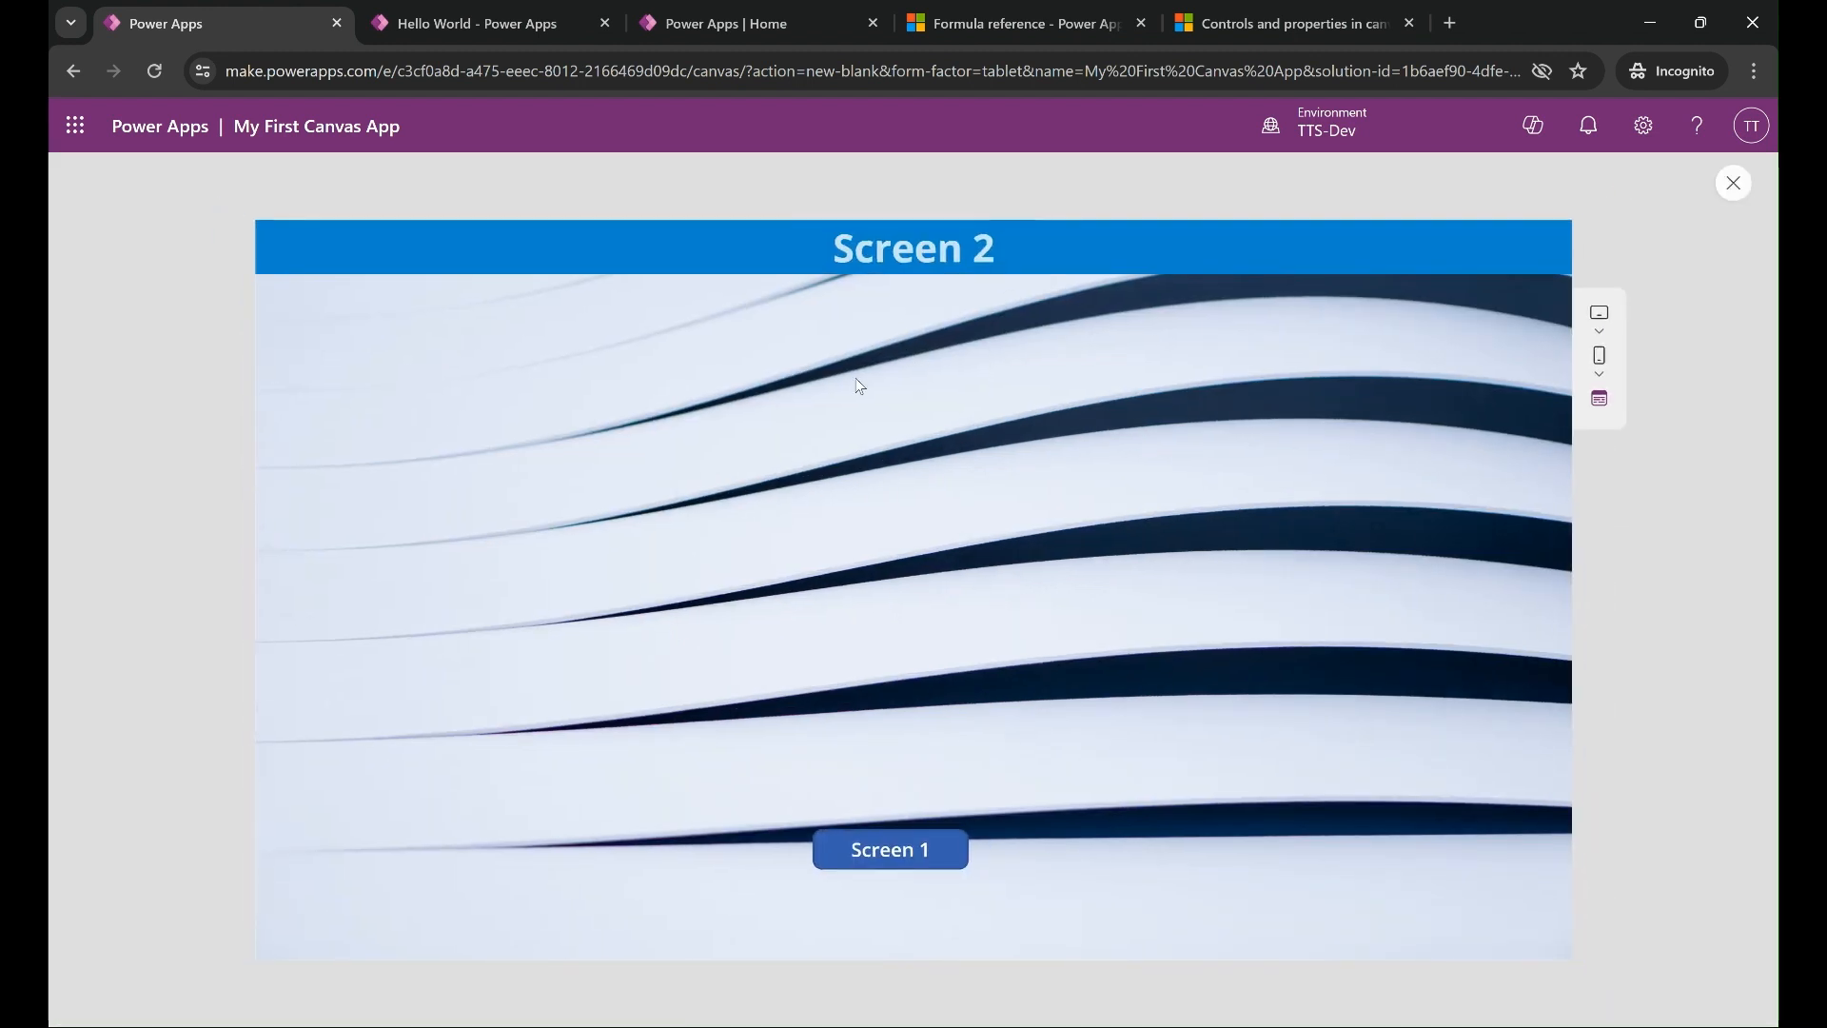
{"action": "left_click", "coordinate": [887, 864]}
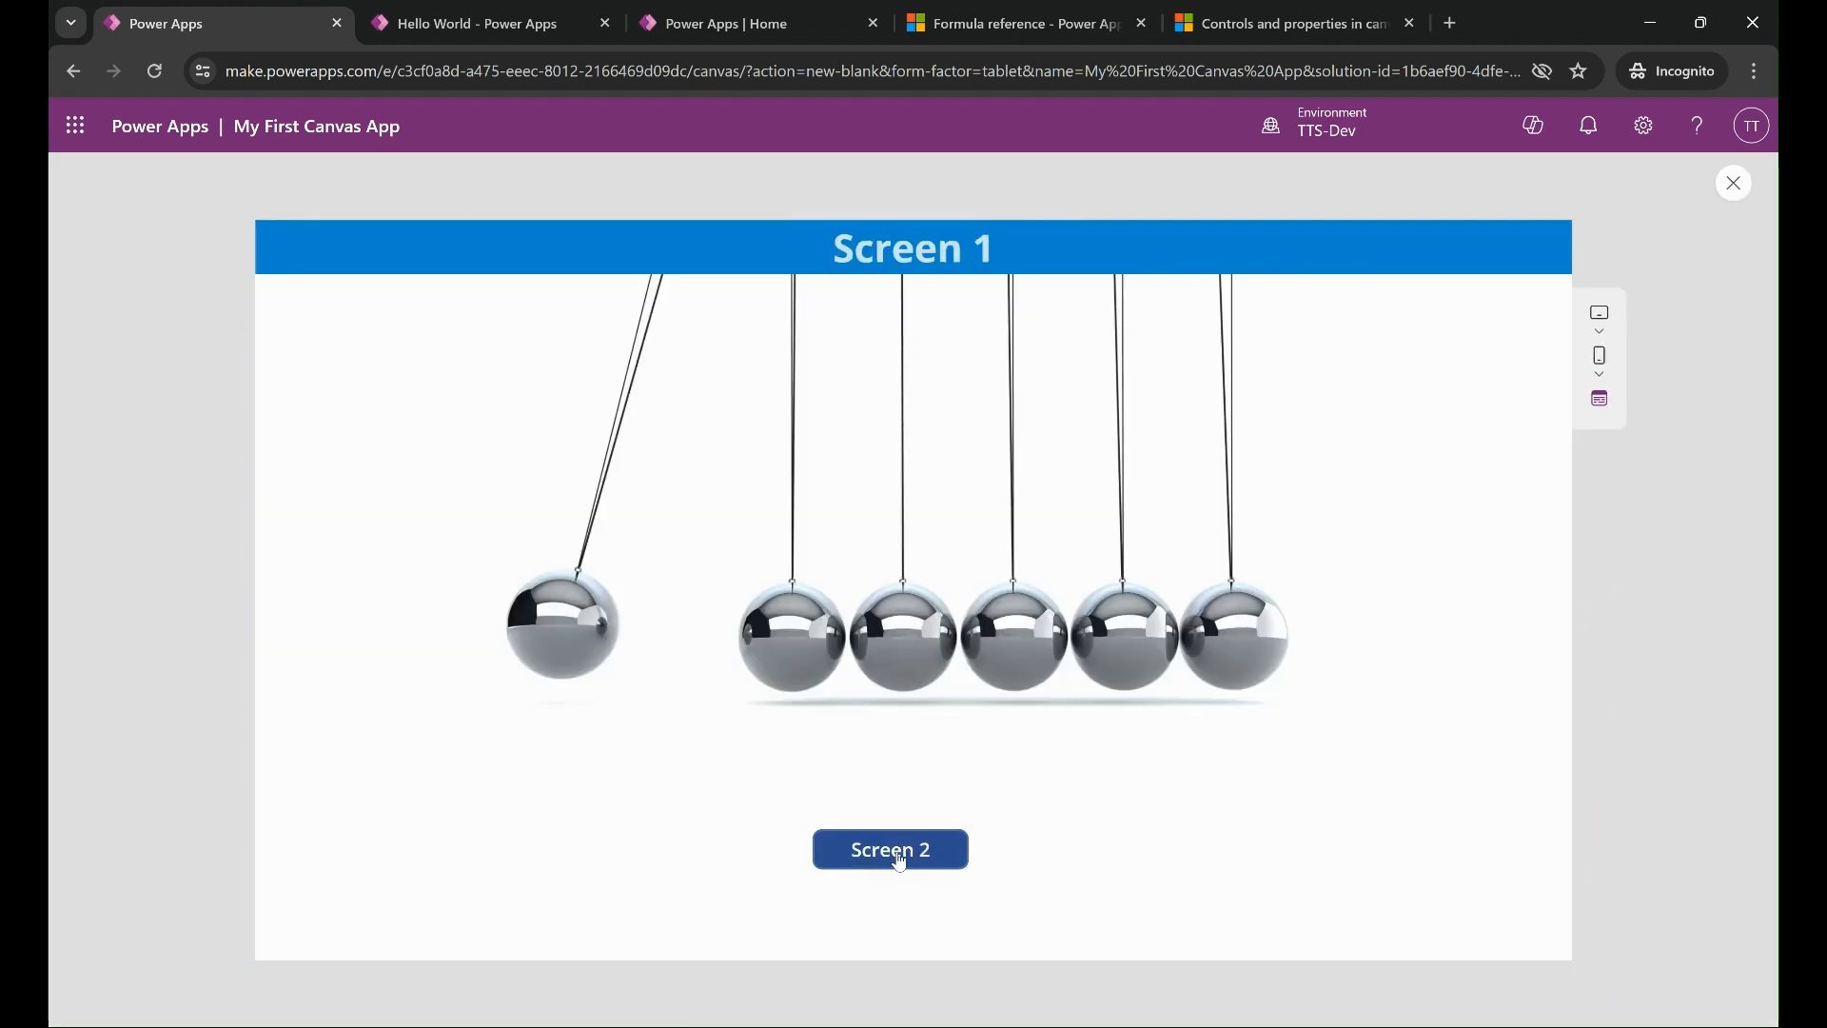
{"action": "left_click", "coordinate": [896, 864]}
{"action": "left_click", "coordinate": [896, 865]}
{"action": "left_click", "coordinate": [895, 861]}
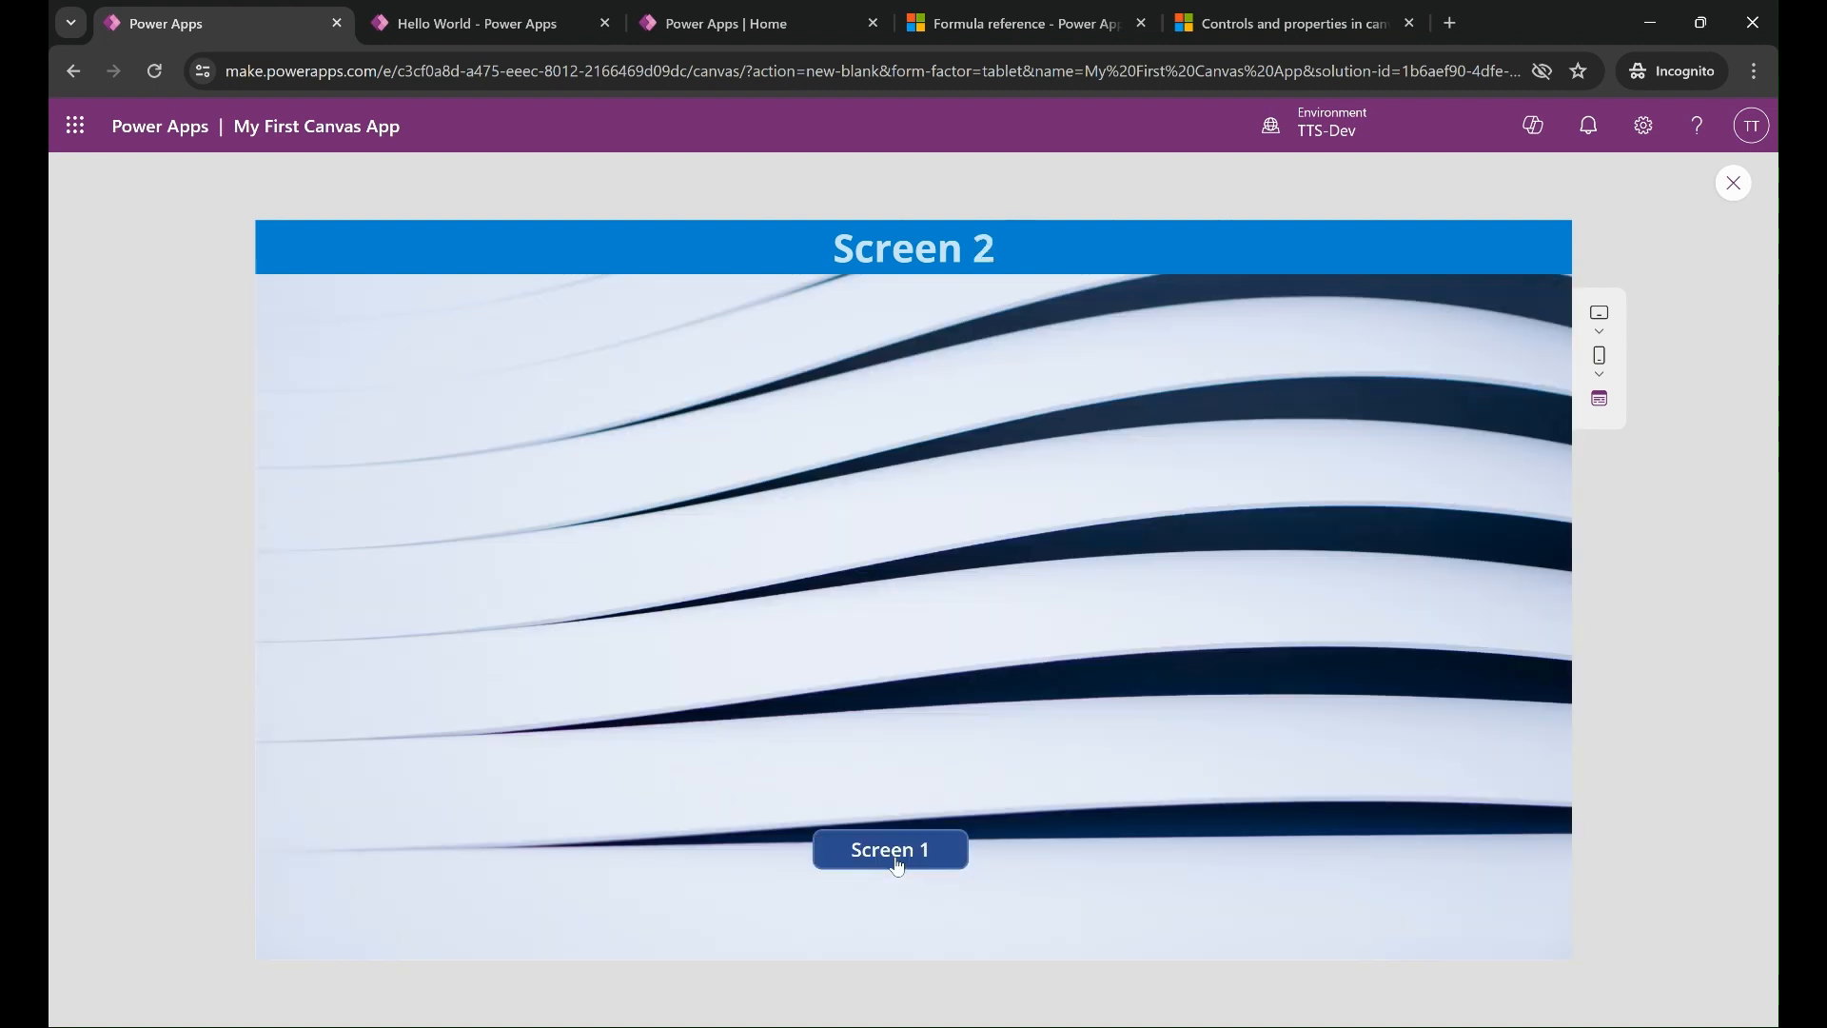
Close the app preview and save the canvas app.
{"action": "left_click", "coordinate": [1734, 184]}
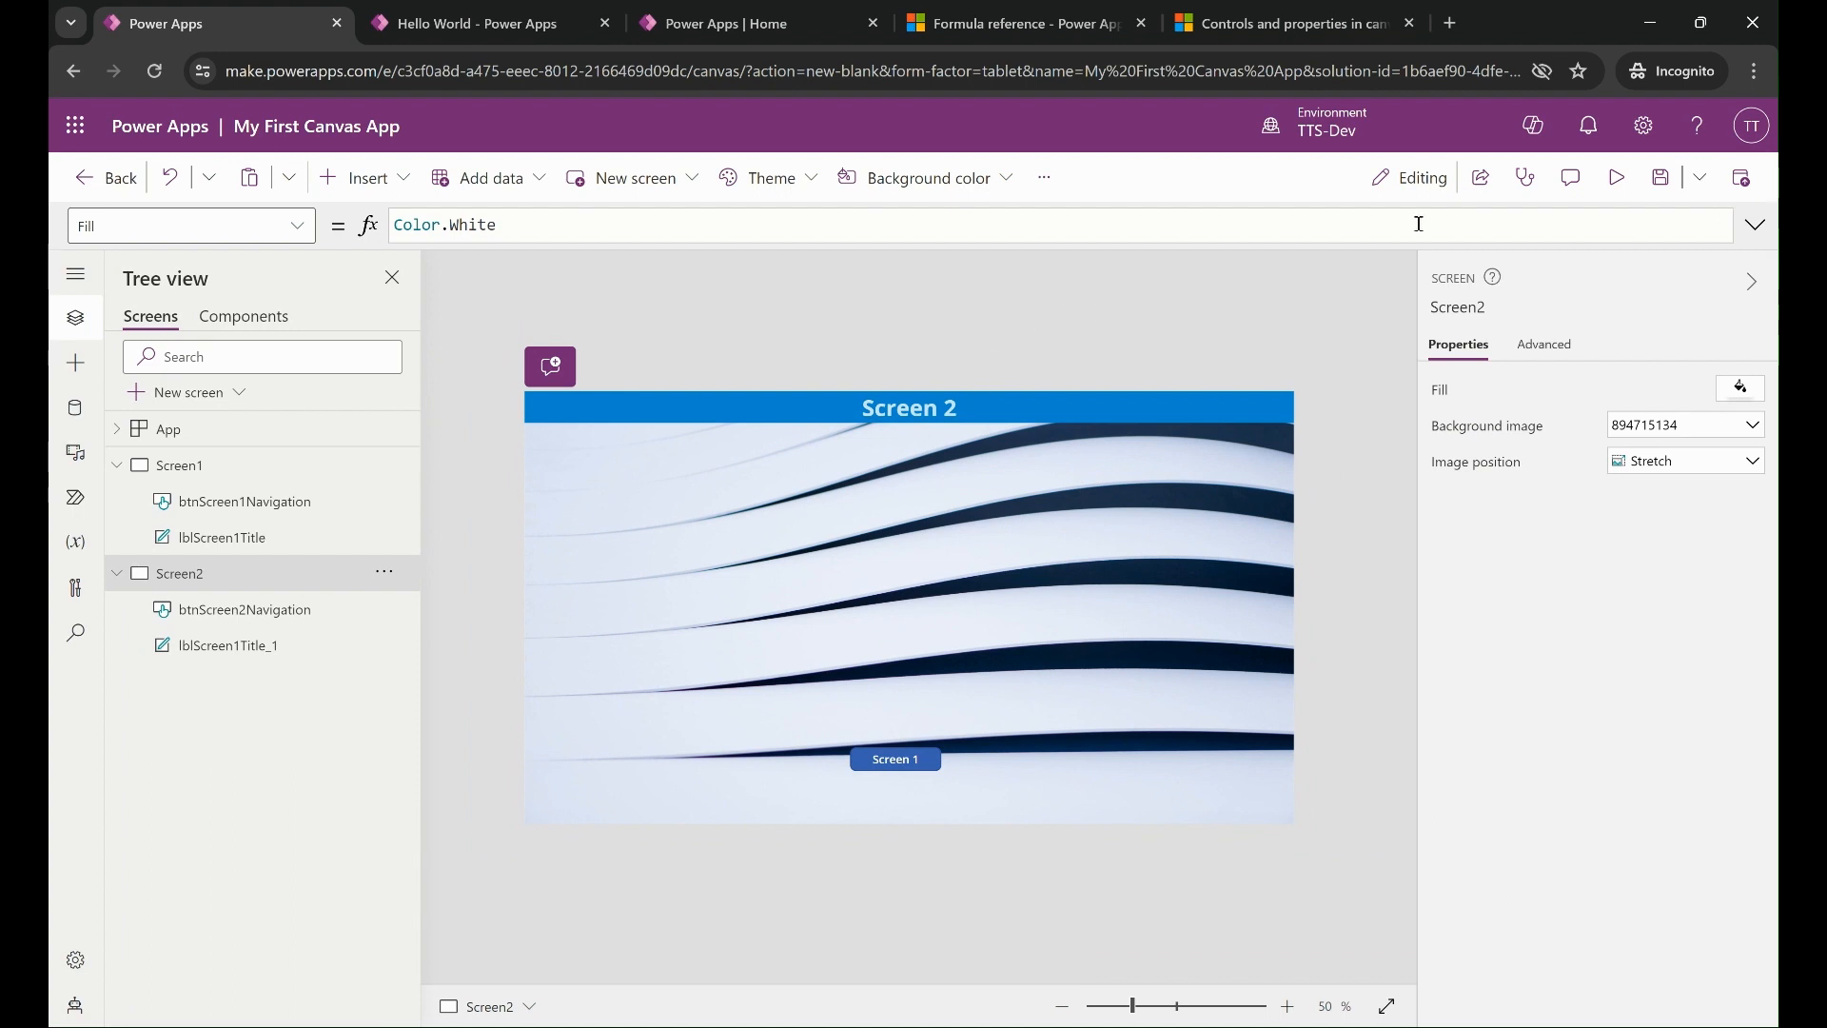
{"action": "left_click", "coordinate": [1667, 189]}
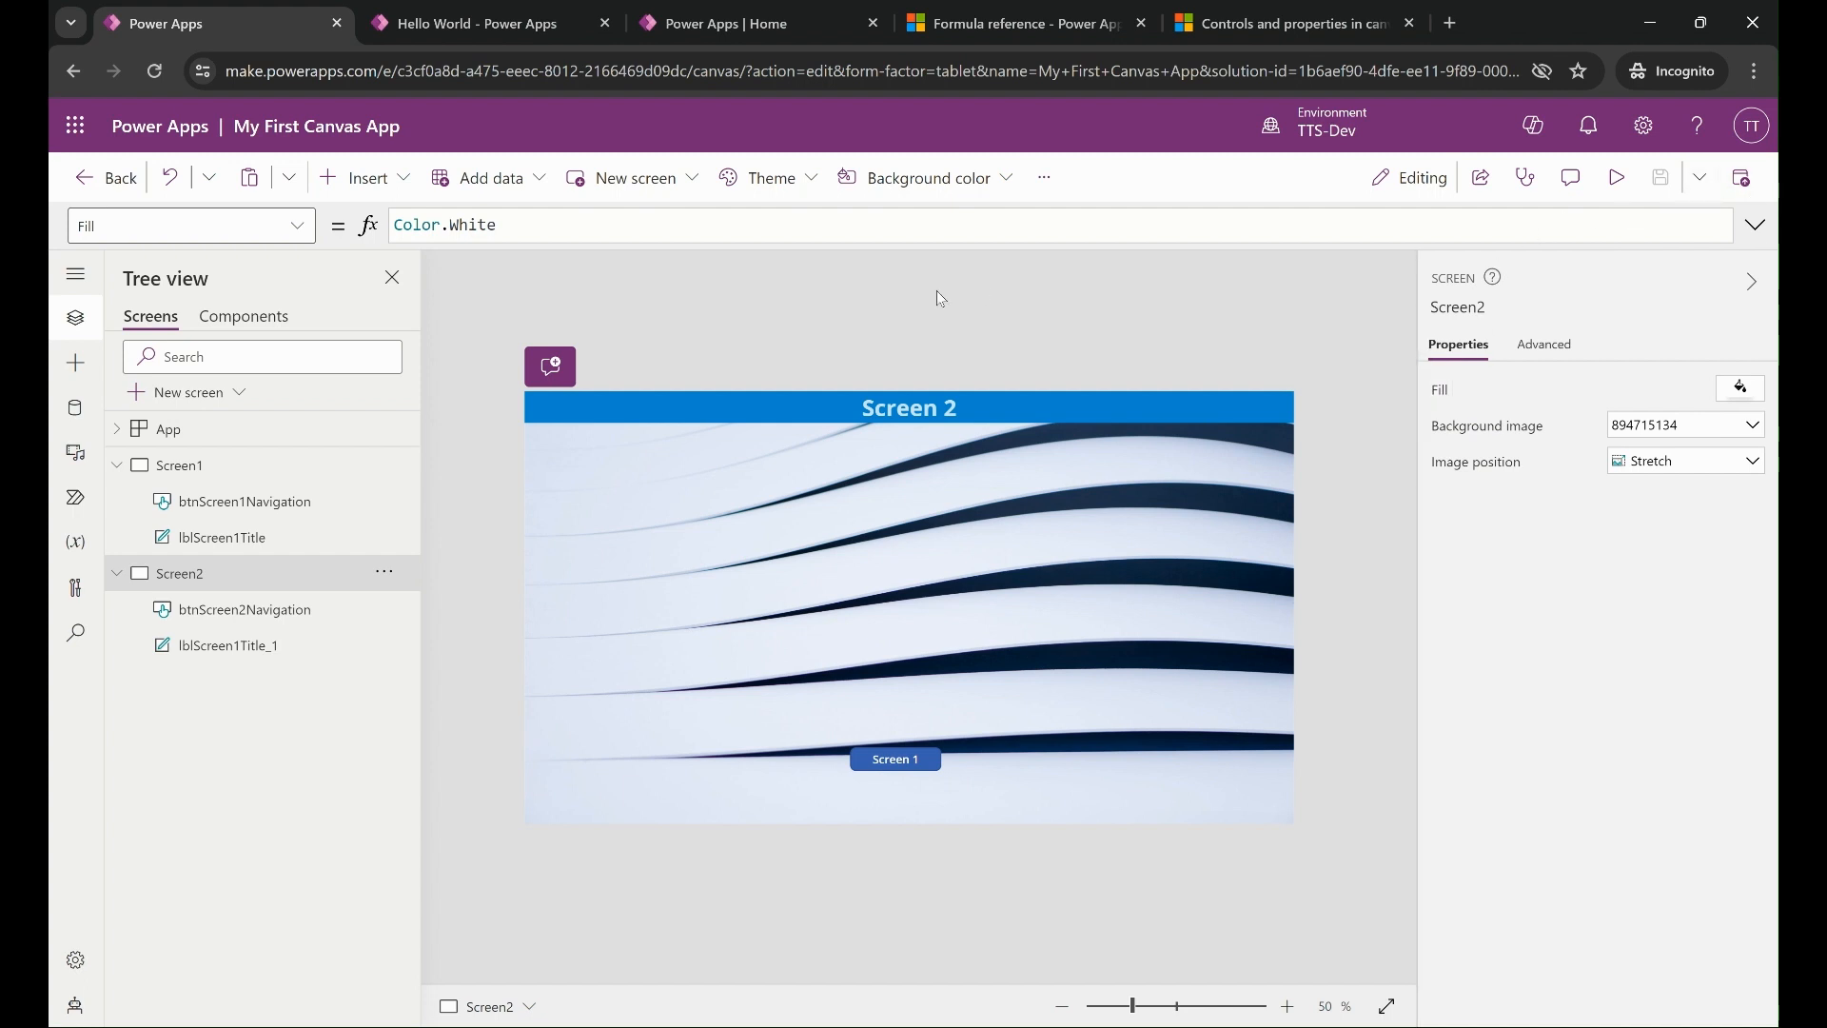
Leave the app editor and go back to the list of all solutions.
{"action": "left_click", "coordinate": [120, 194]}
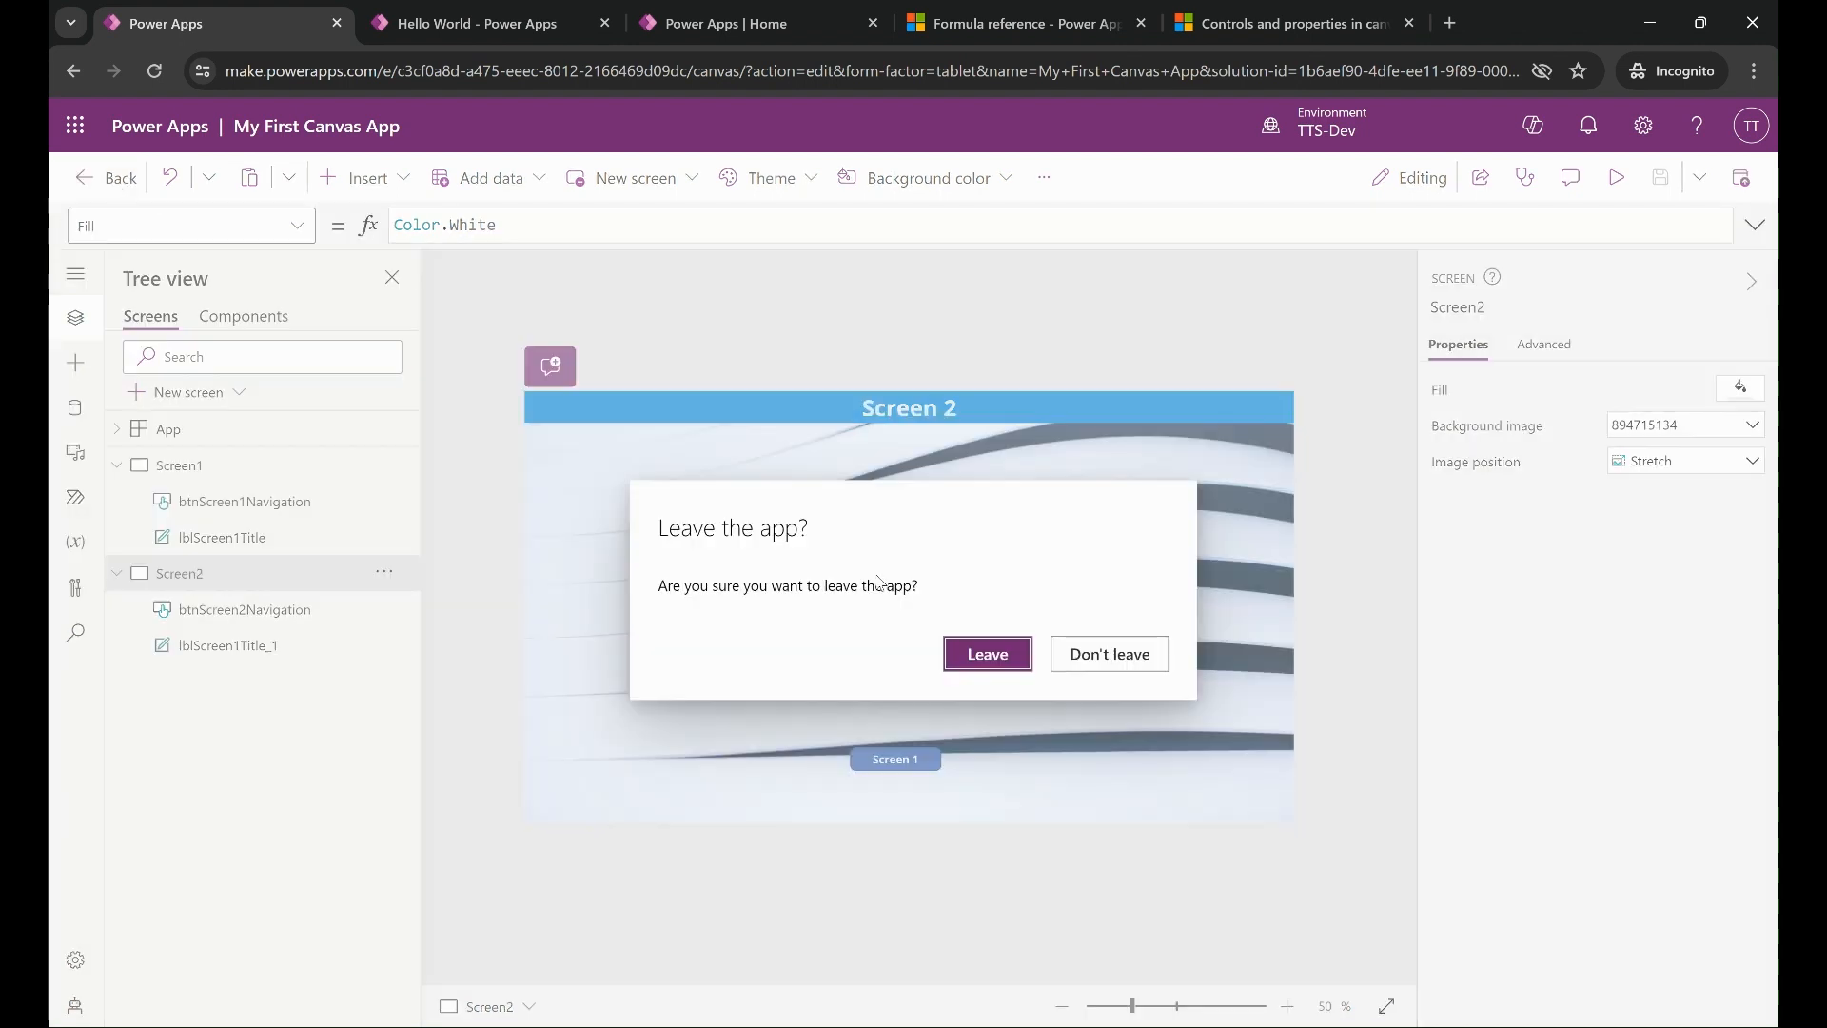
{"action": "left_click", "coordinate": [973, 654]}
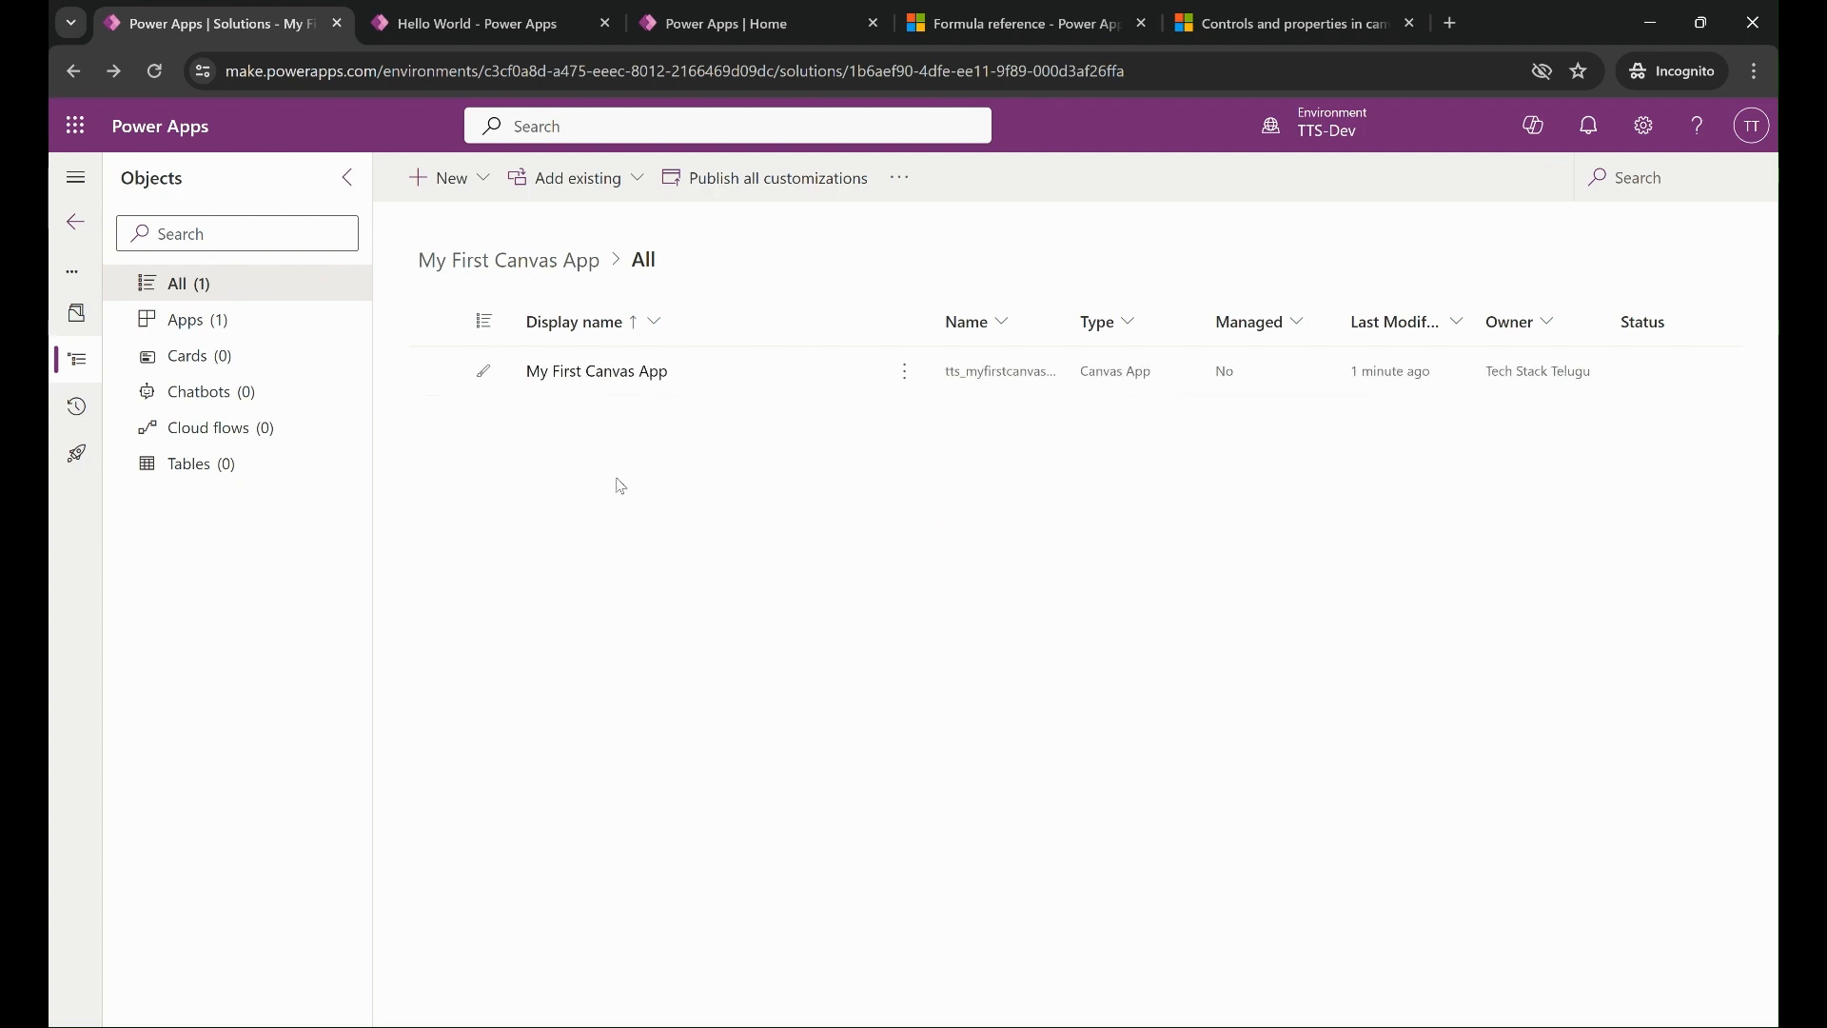
{"action": "left_click", "coordinate": [82, 237]}
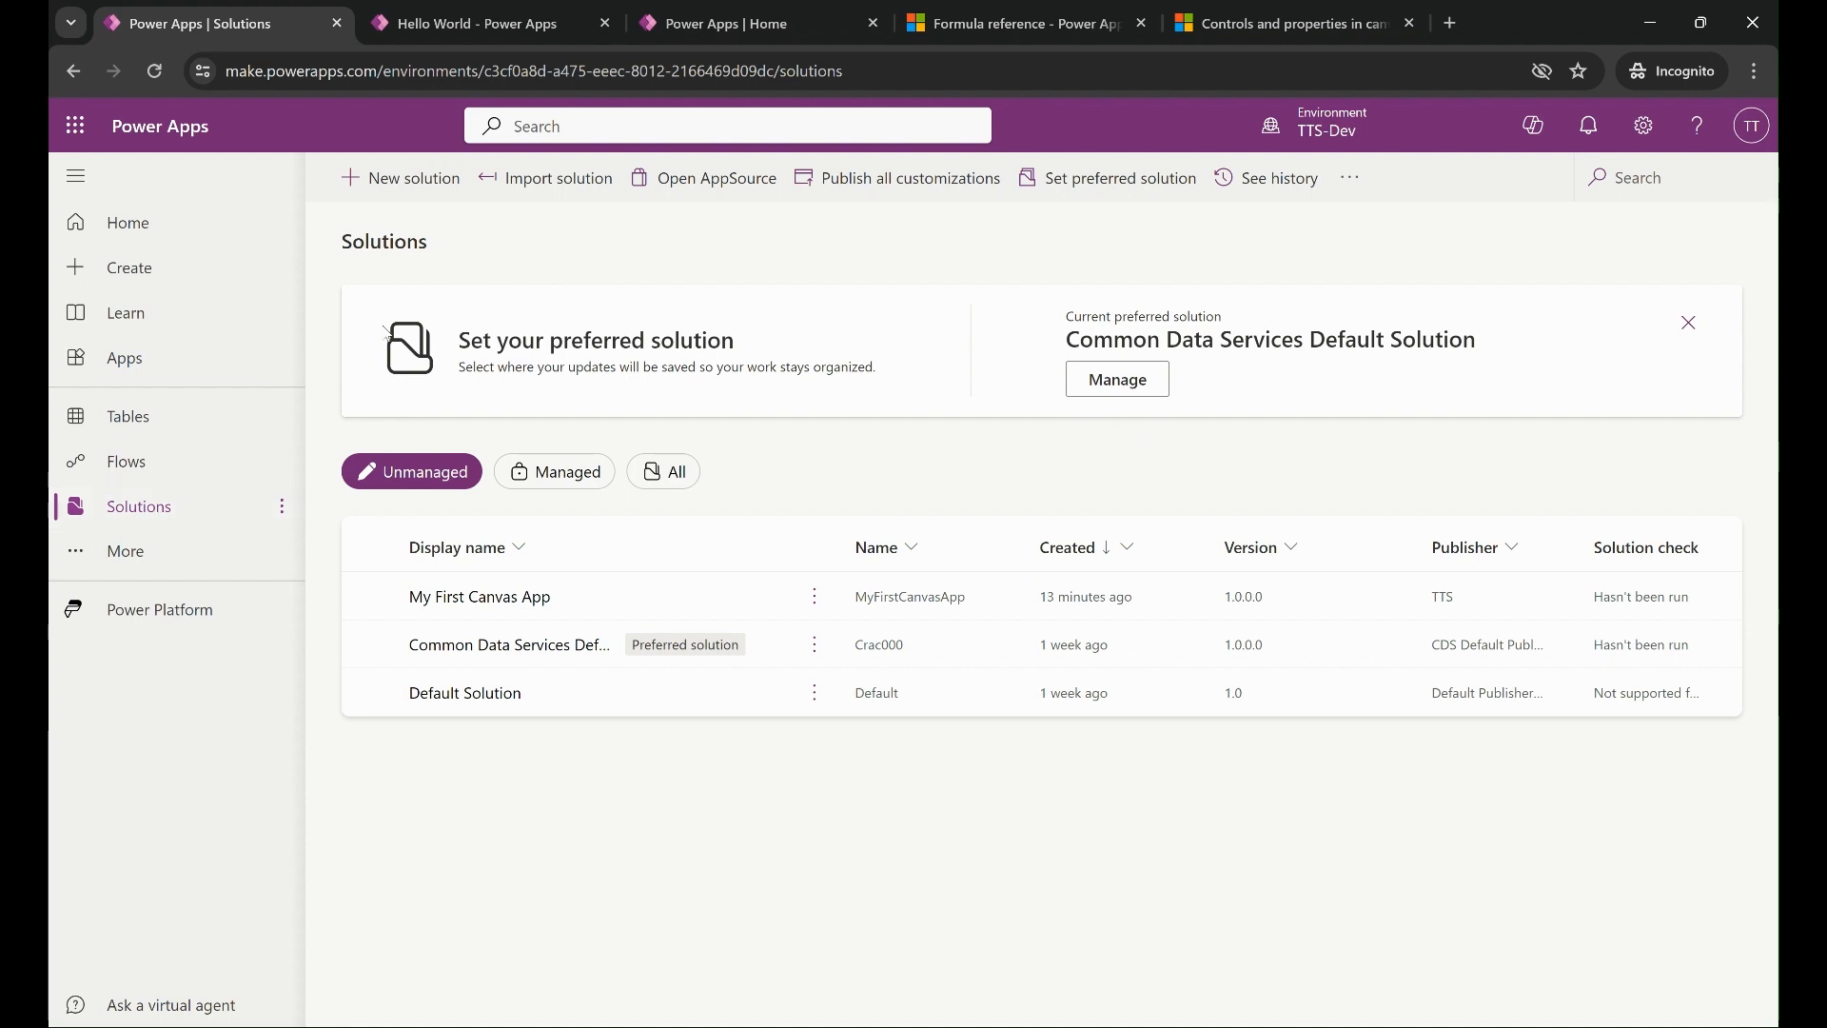
Review the fields of the new solution form and close it without creating a solution.
{"action": "left_click", "coordinate": [420, 174]}
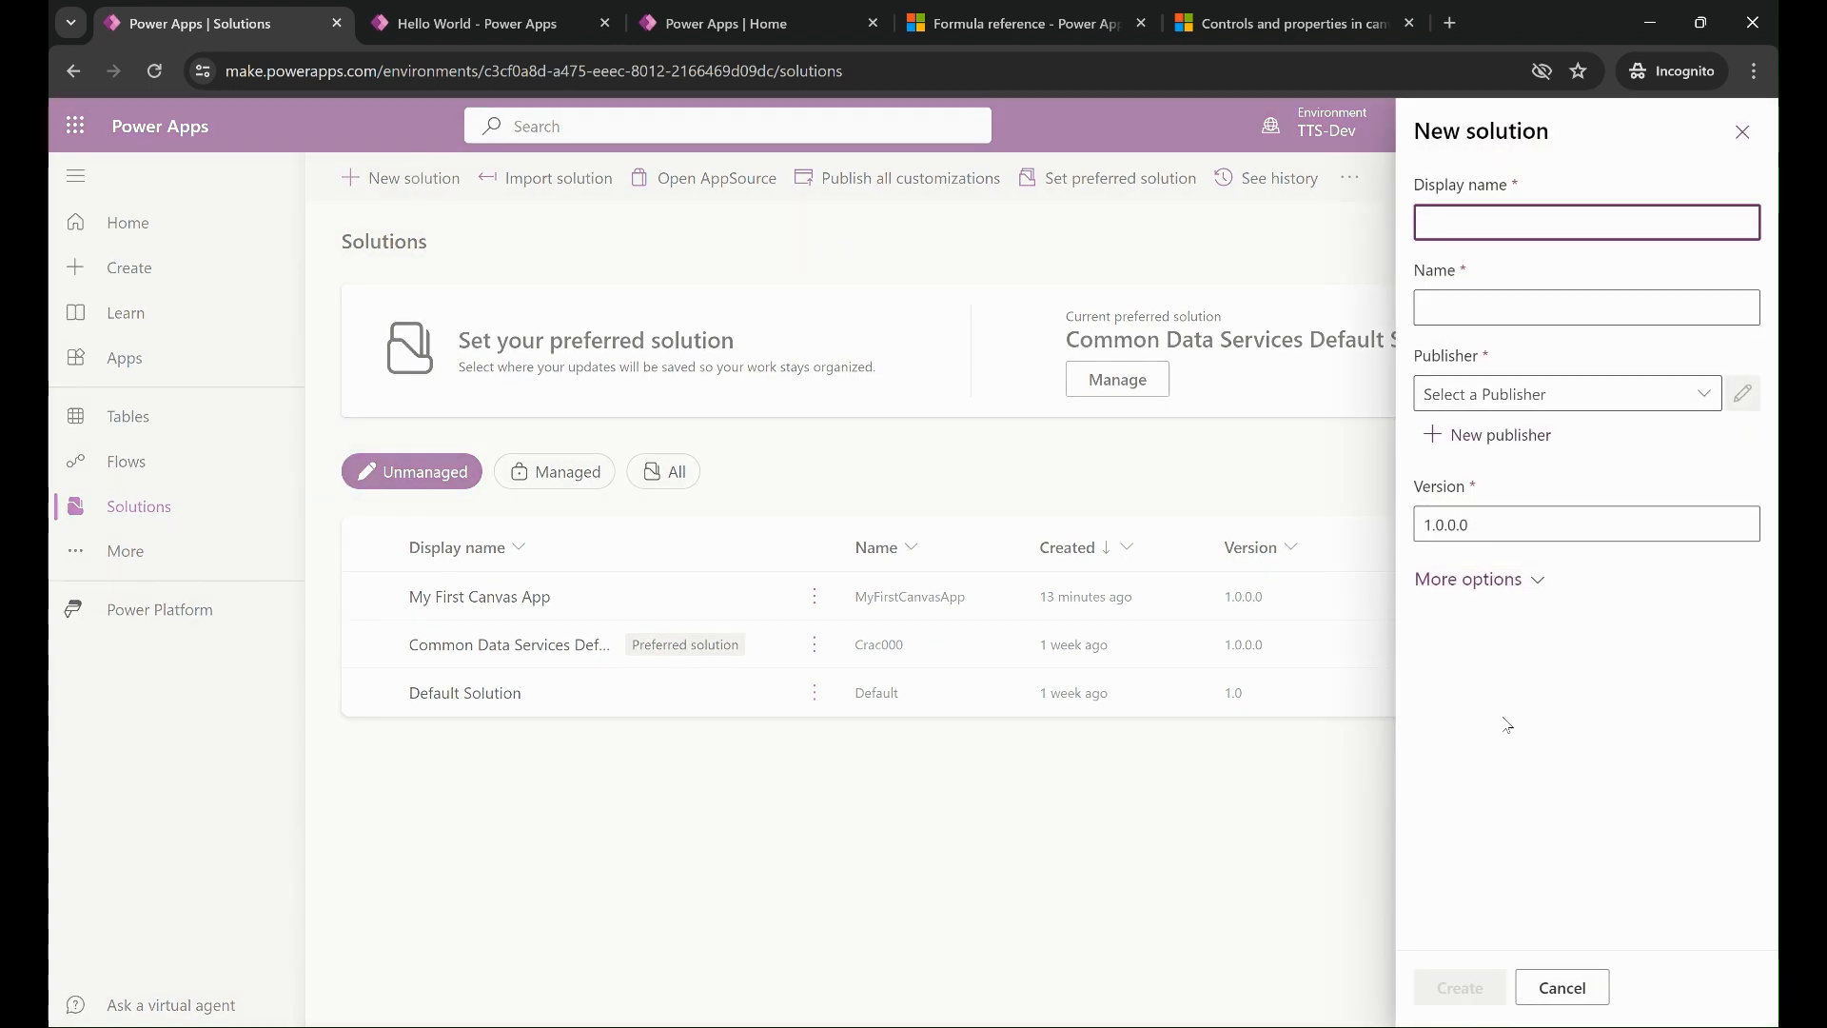
{"action": "left_click", "coordinate": [1741, 132]}
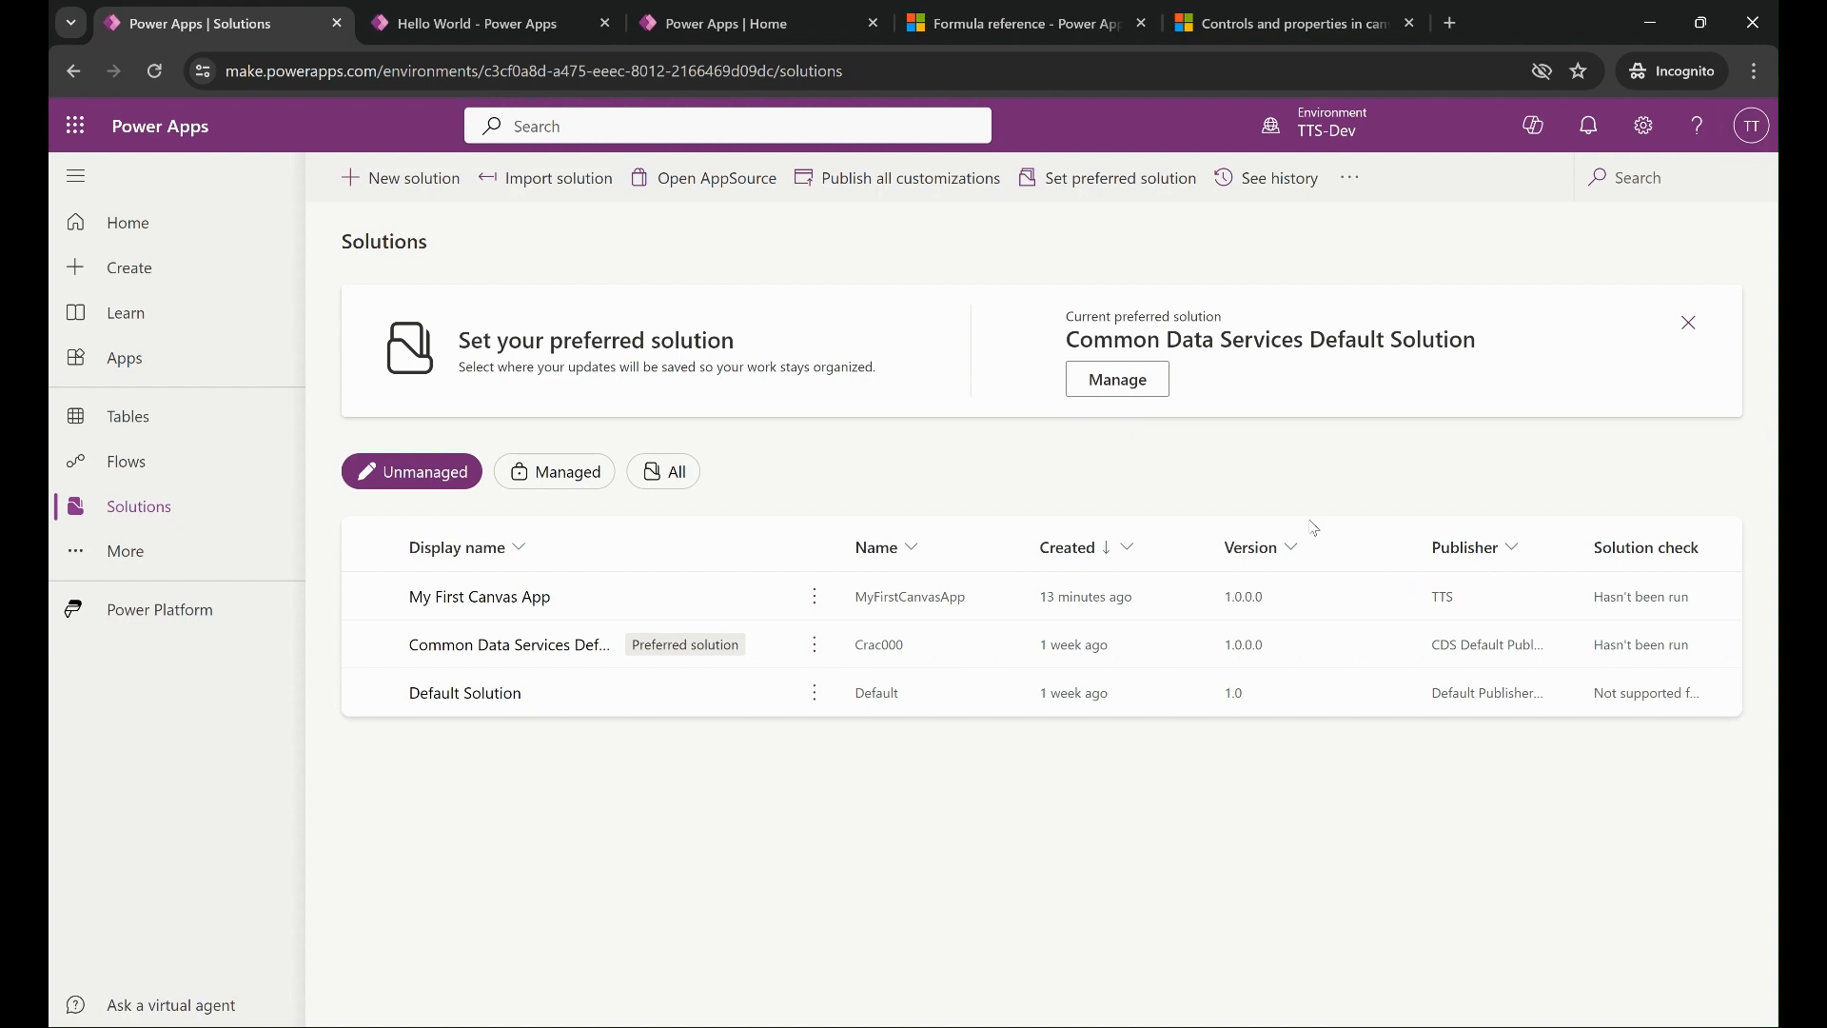
Open the My First Canvas App solution and review the app types it offers for creation.
{"action": "left_click", "coordinate": [514, 598]}
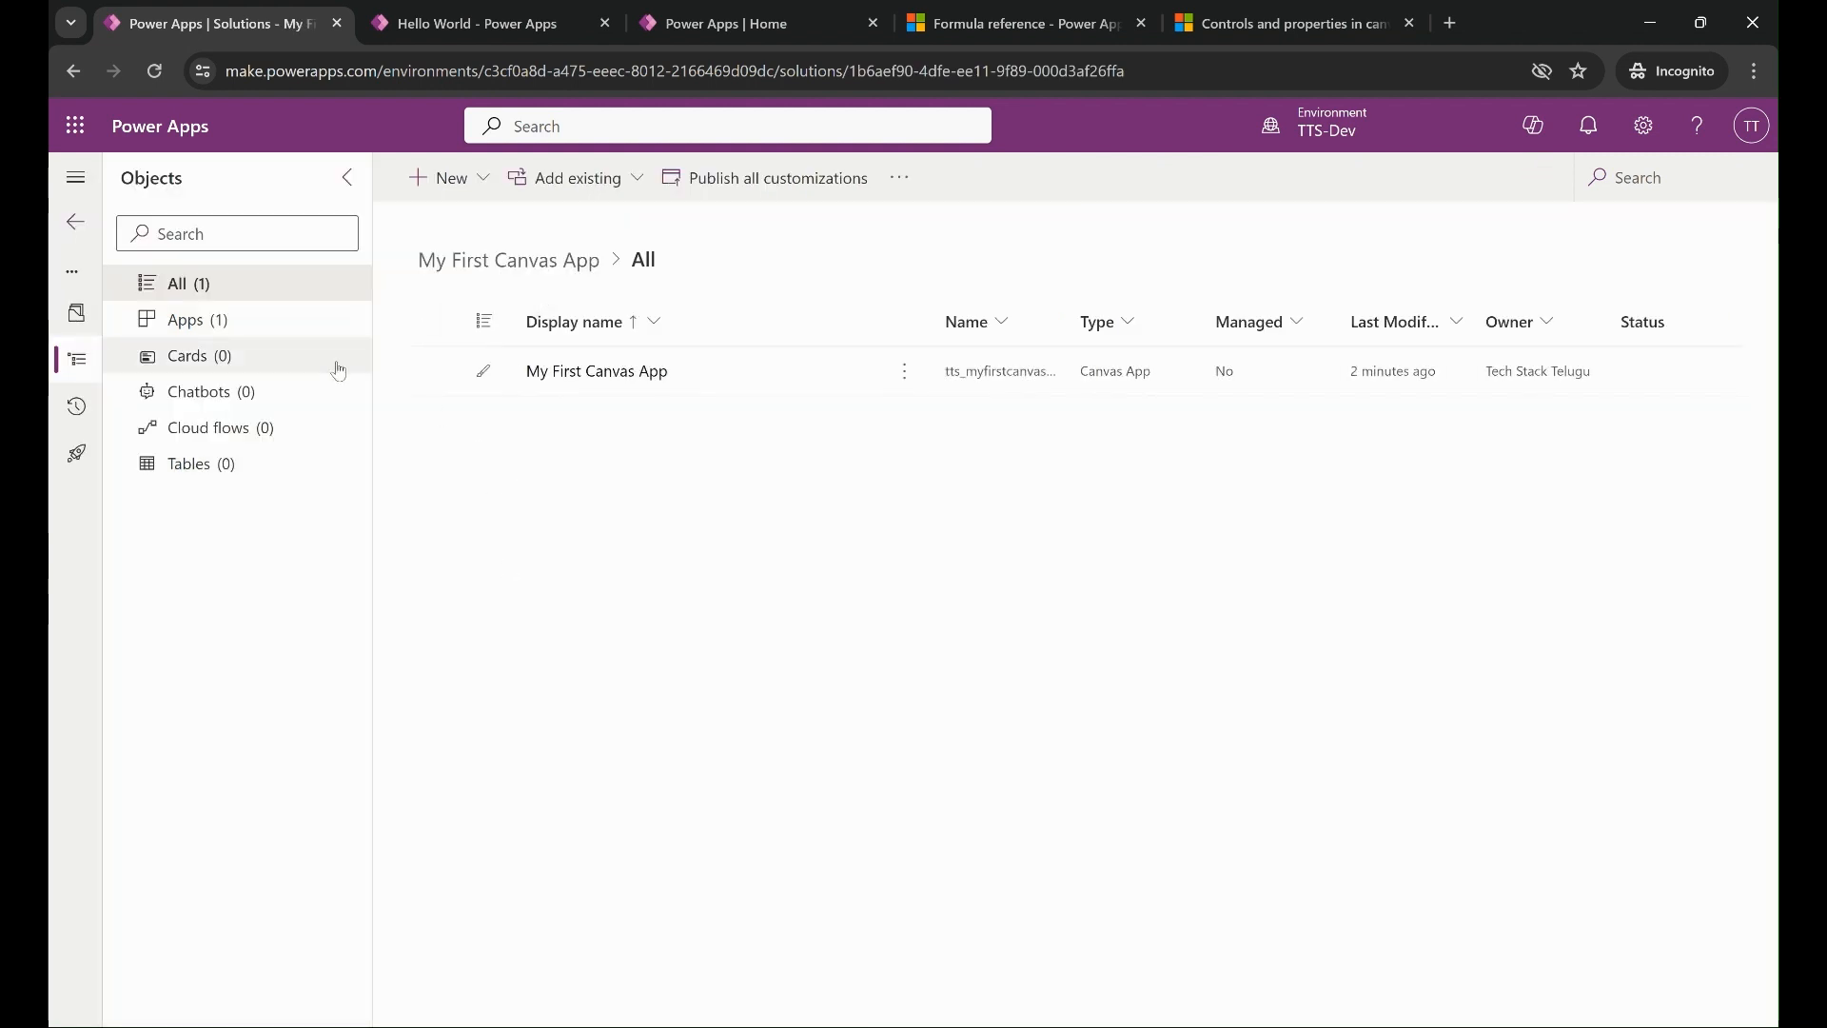
{"action": "left_click", "coordinate": [477, 174]}
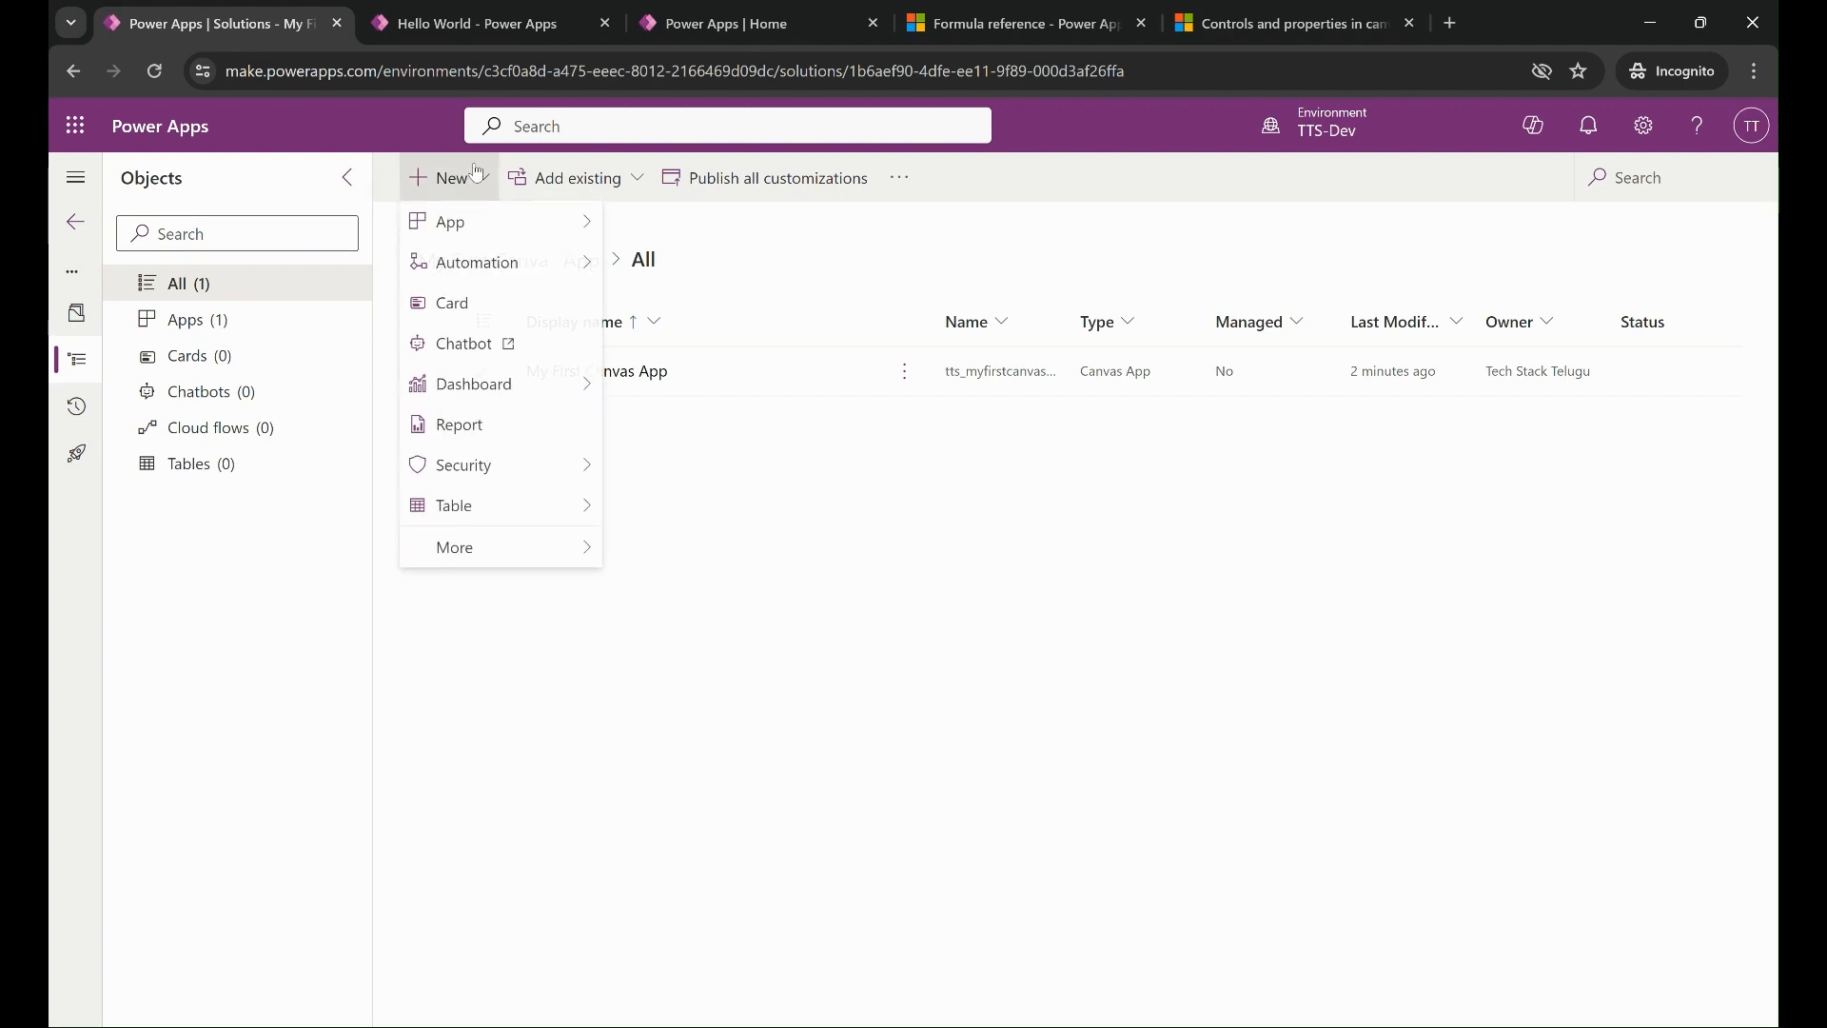
{"action": "mouse_move", "coordinate": [518, 233]}
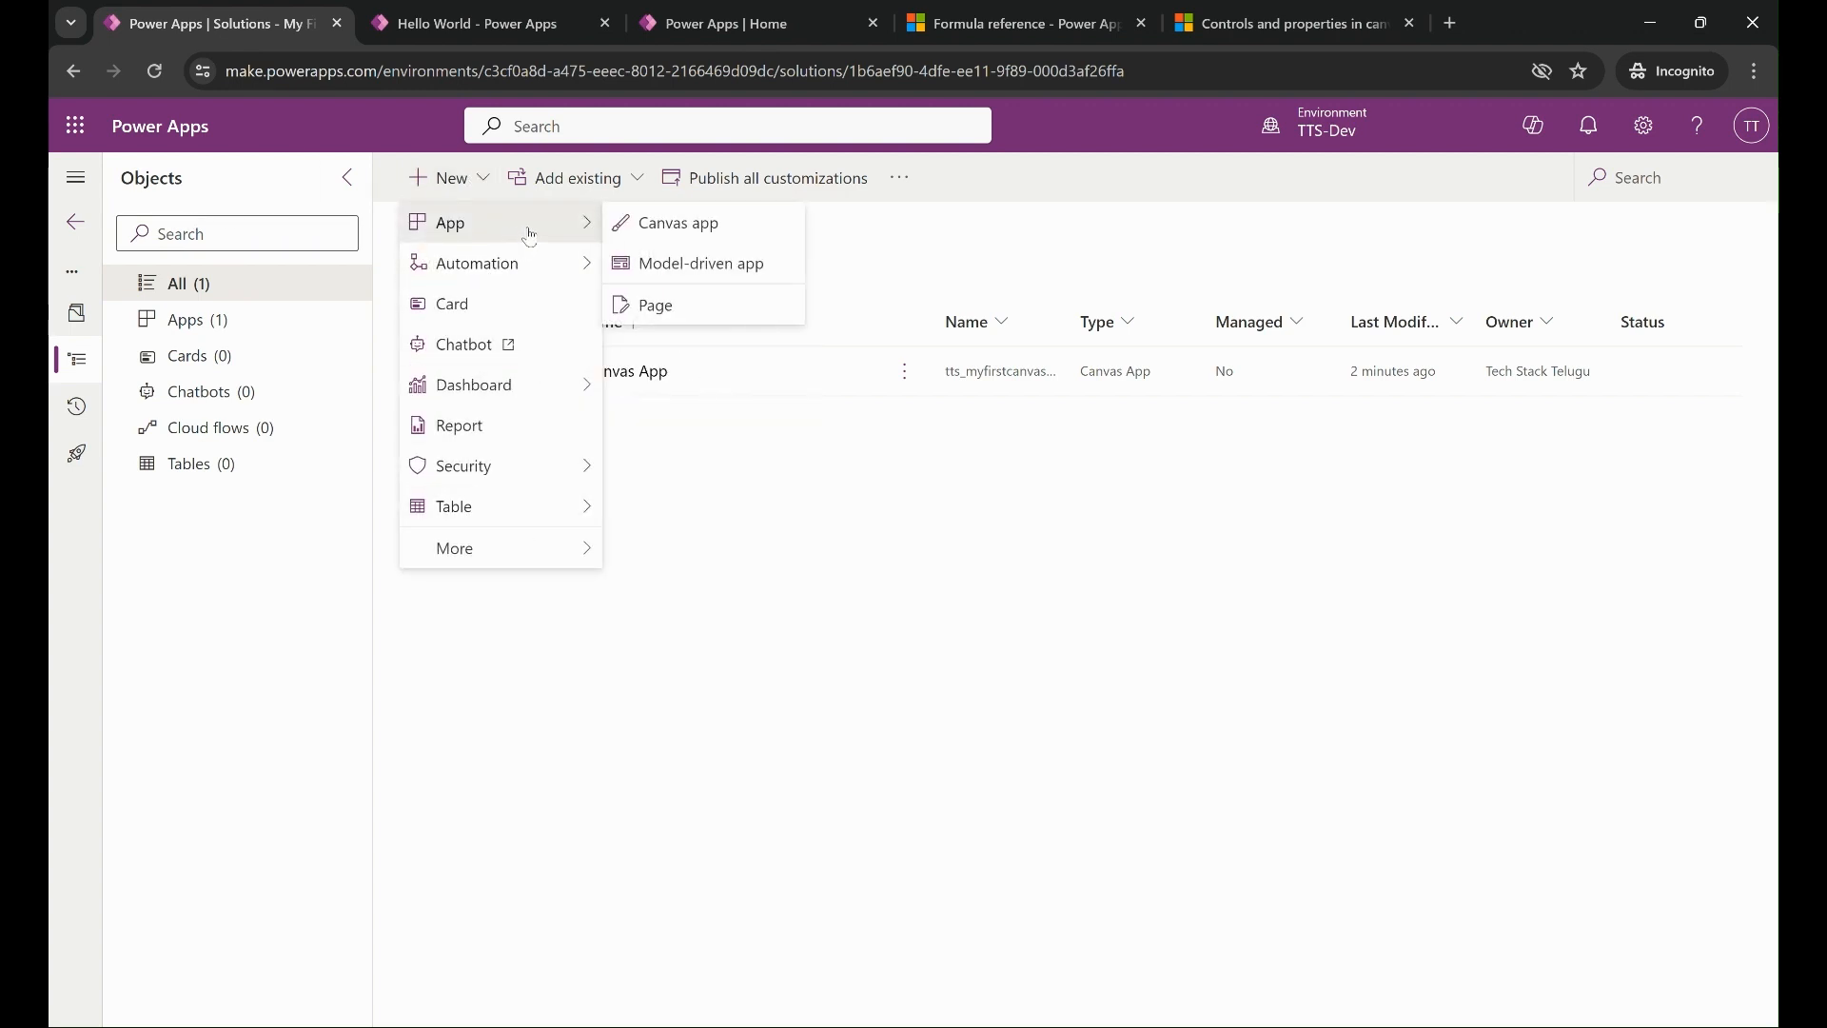
{"action": "left_click", "coordinate": [778, 732]}
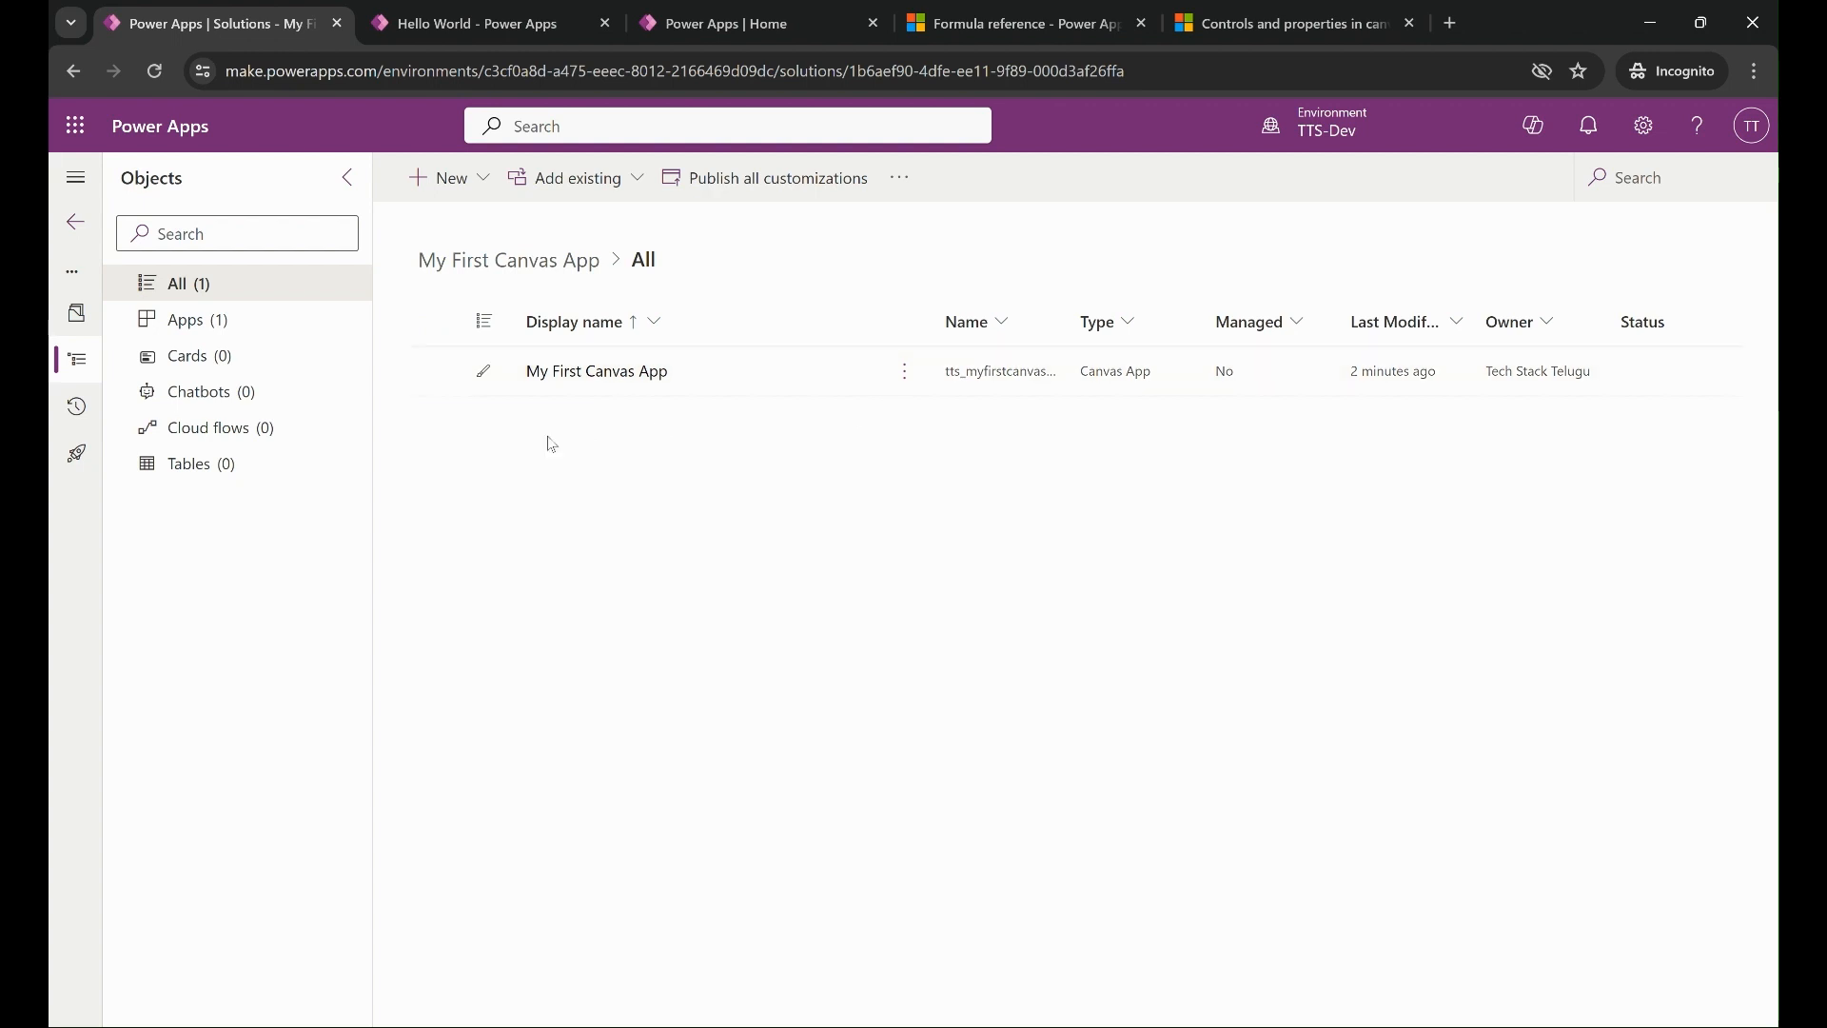
Open the My First Canvas App canvas app for editing in a new browser tab.
{"action": "left_click", "coordinate": [436, 371]}
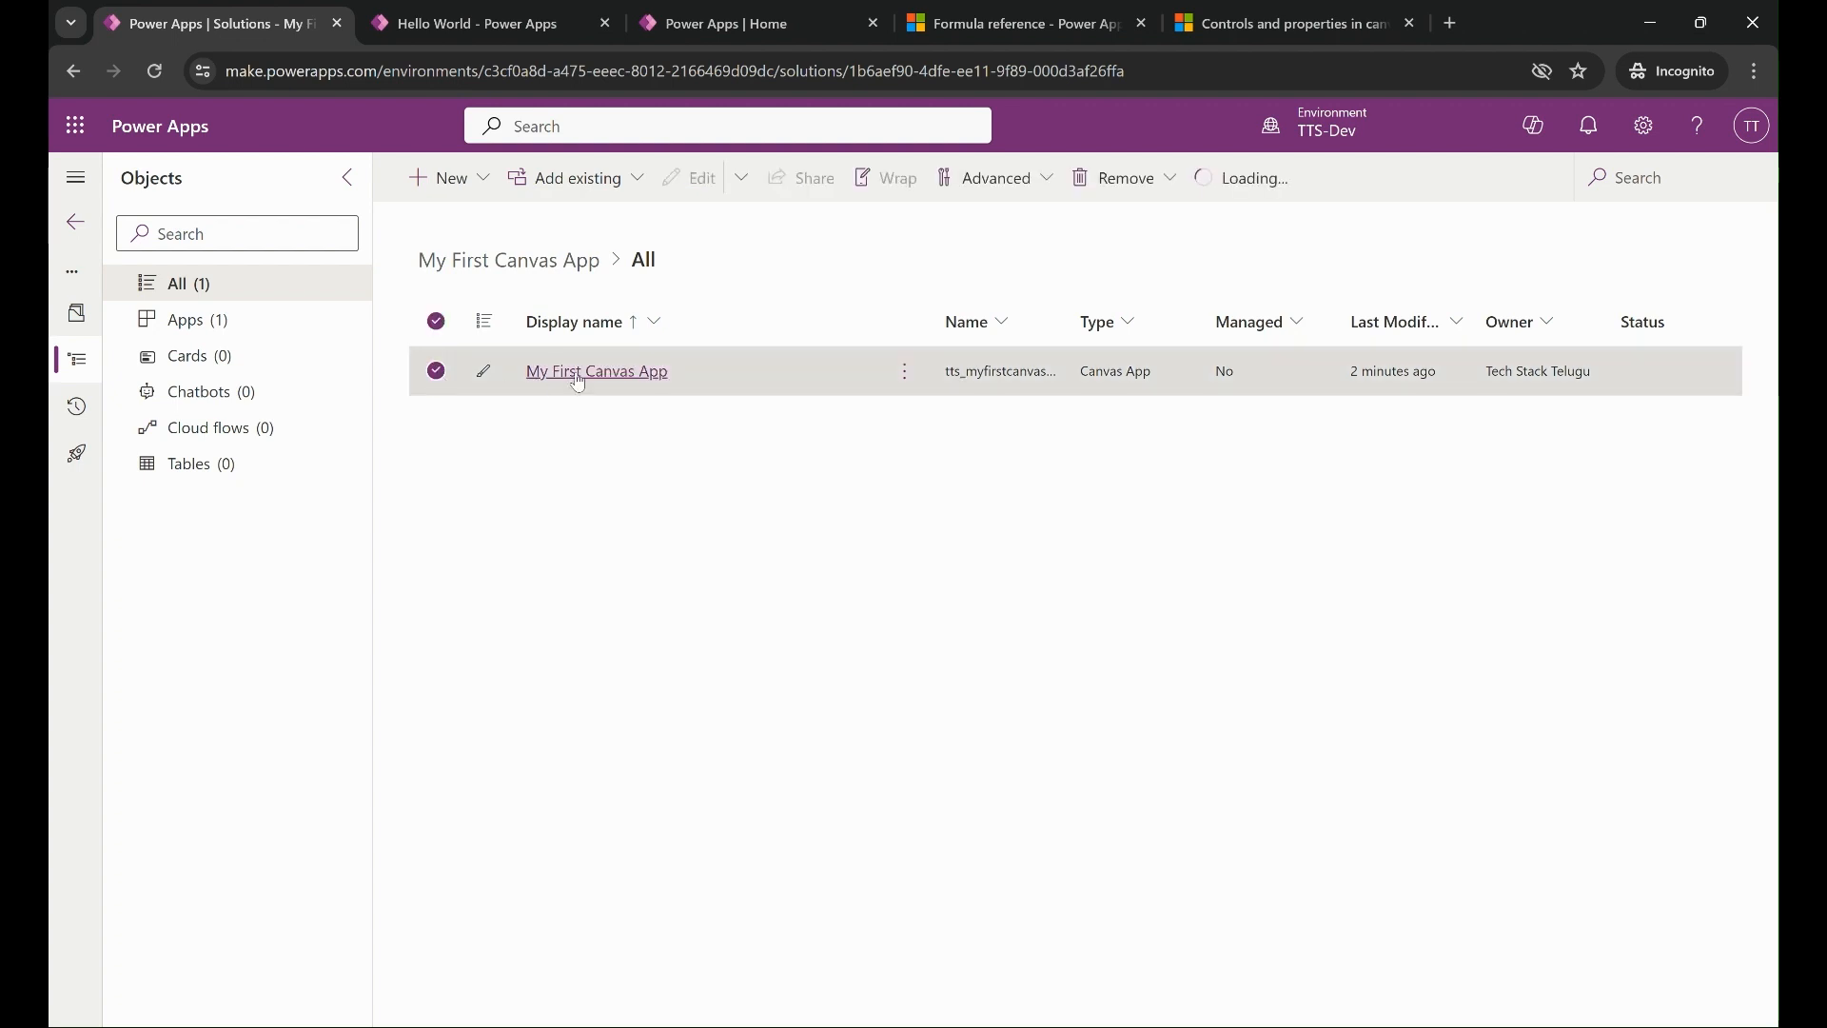
{"action": "left_click", "coordinate": [905, 371]}
{"action": "mouse_move", "coordinate": [1074, 427]}
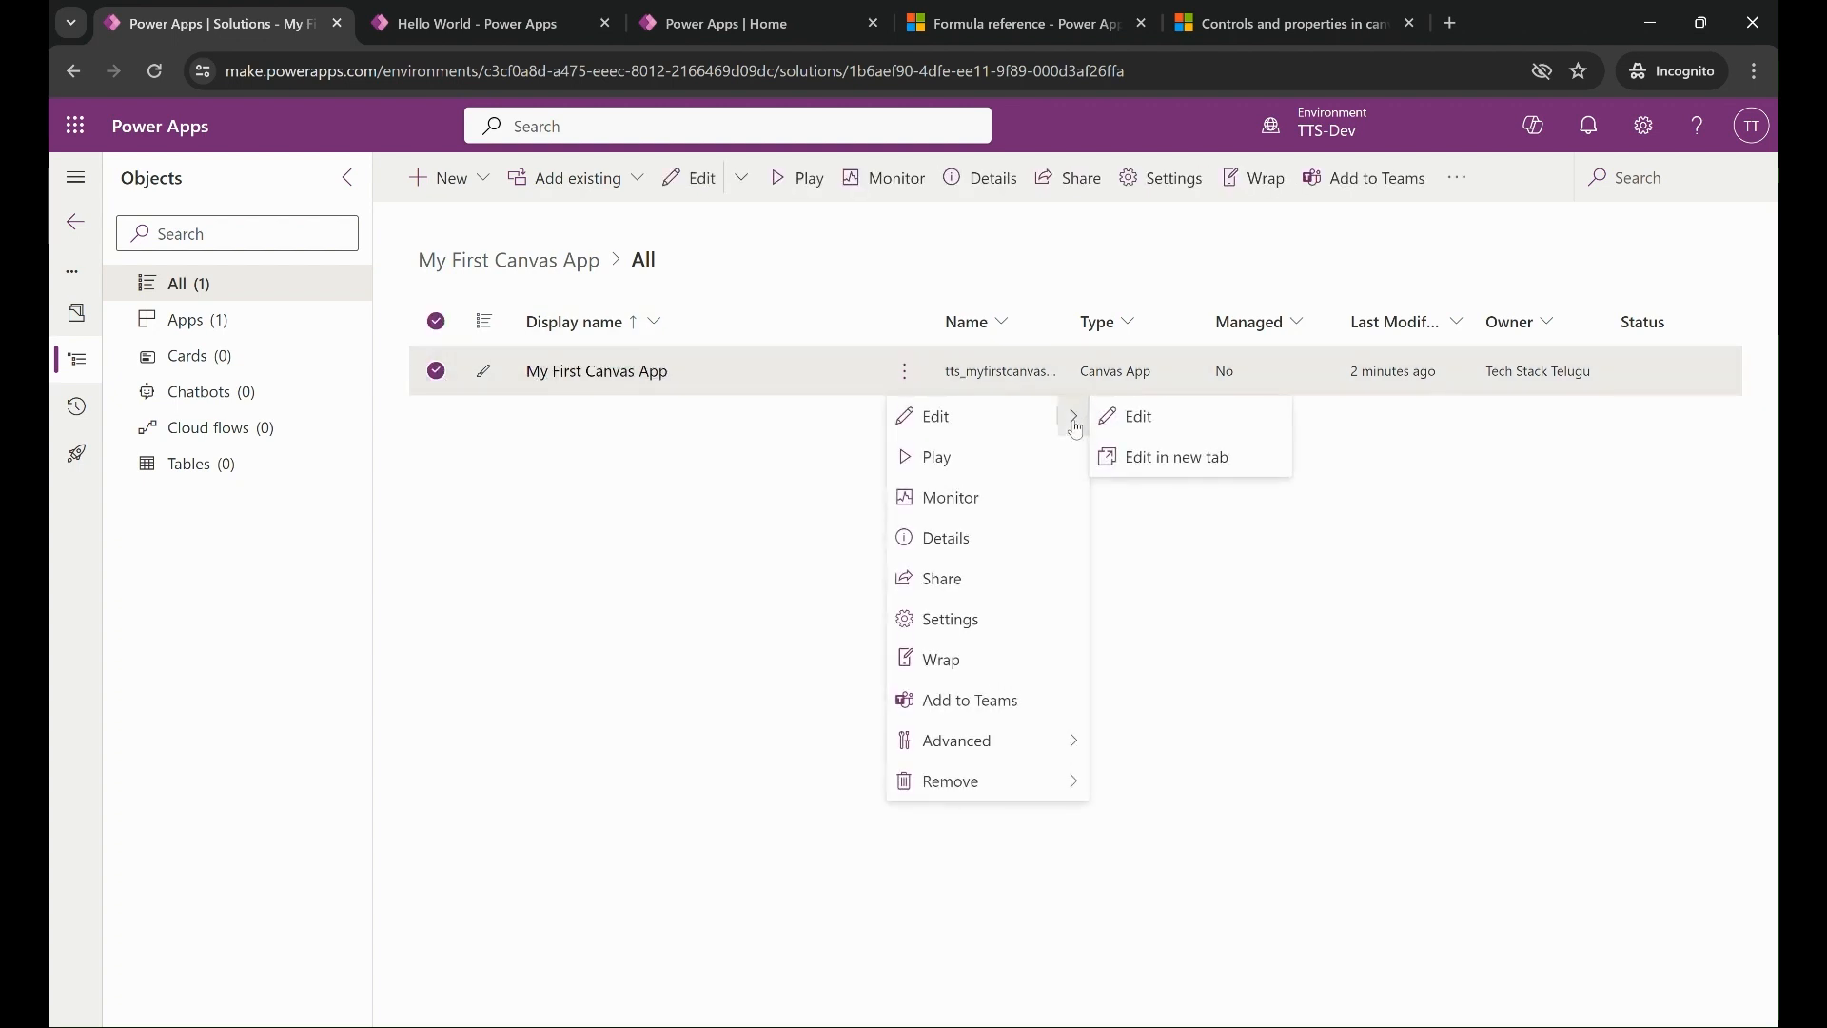
{"action": "left_click", "coordinate": [1150, 460]}
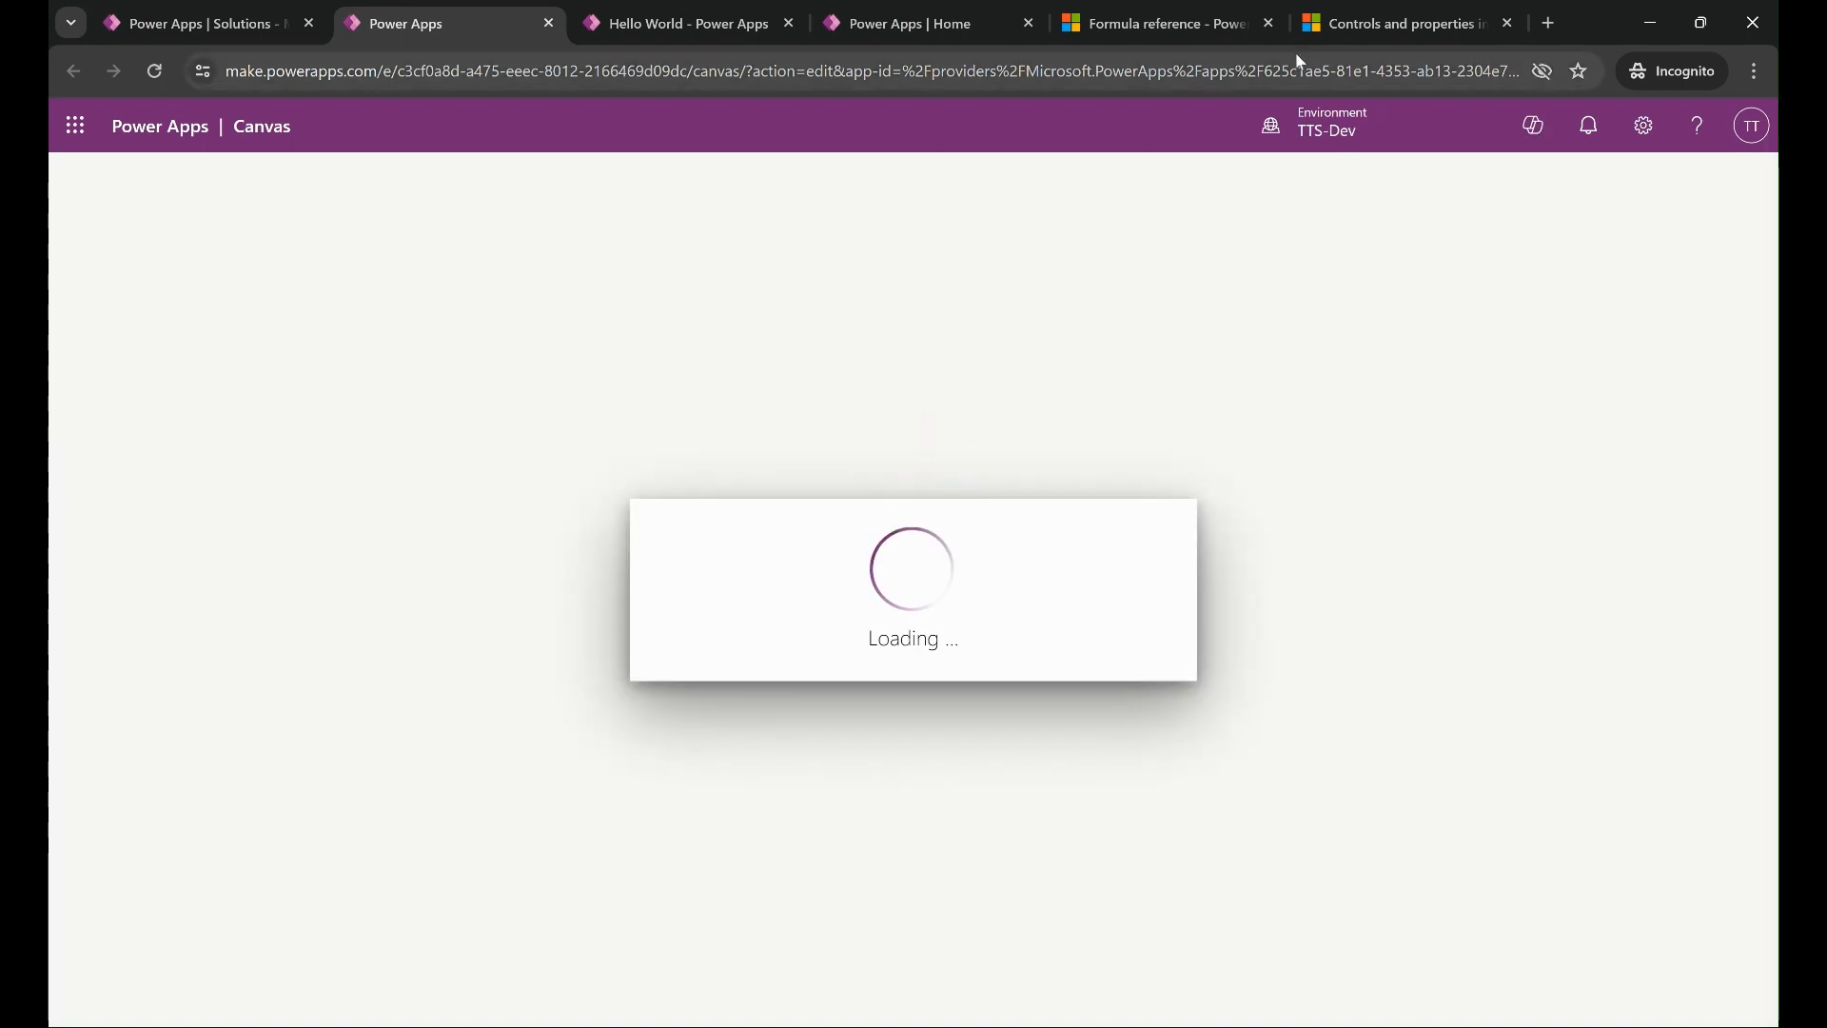
Browse the controls list and property descriptions in the Microsoft Learn article on controls and properties in canvas apps.
{"action": "left_click", "coordinate": [1347, 34]}
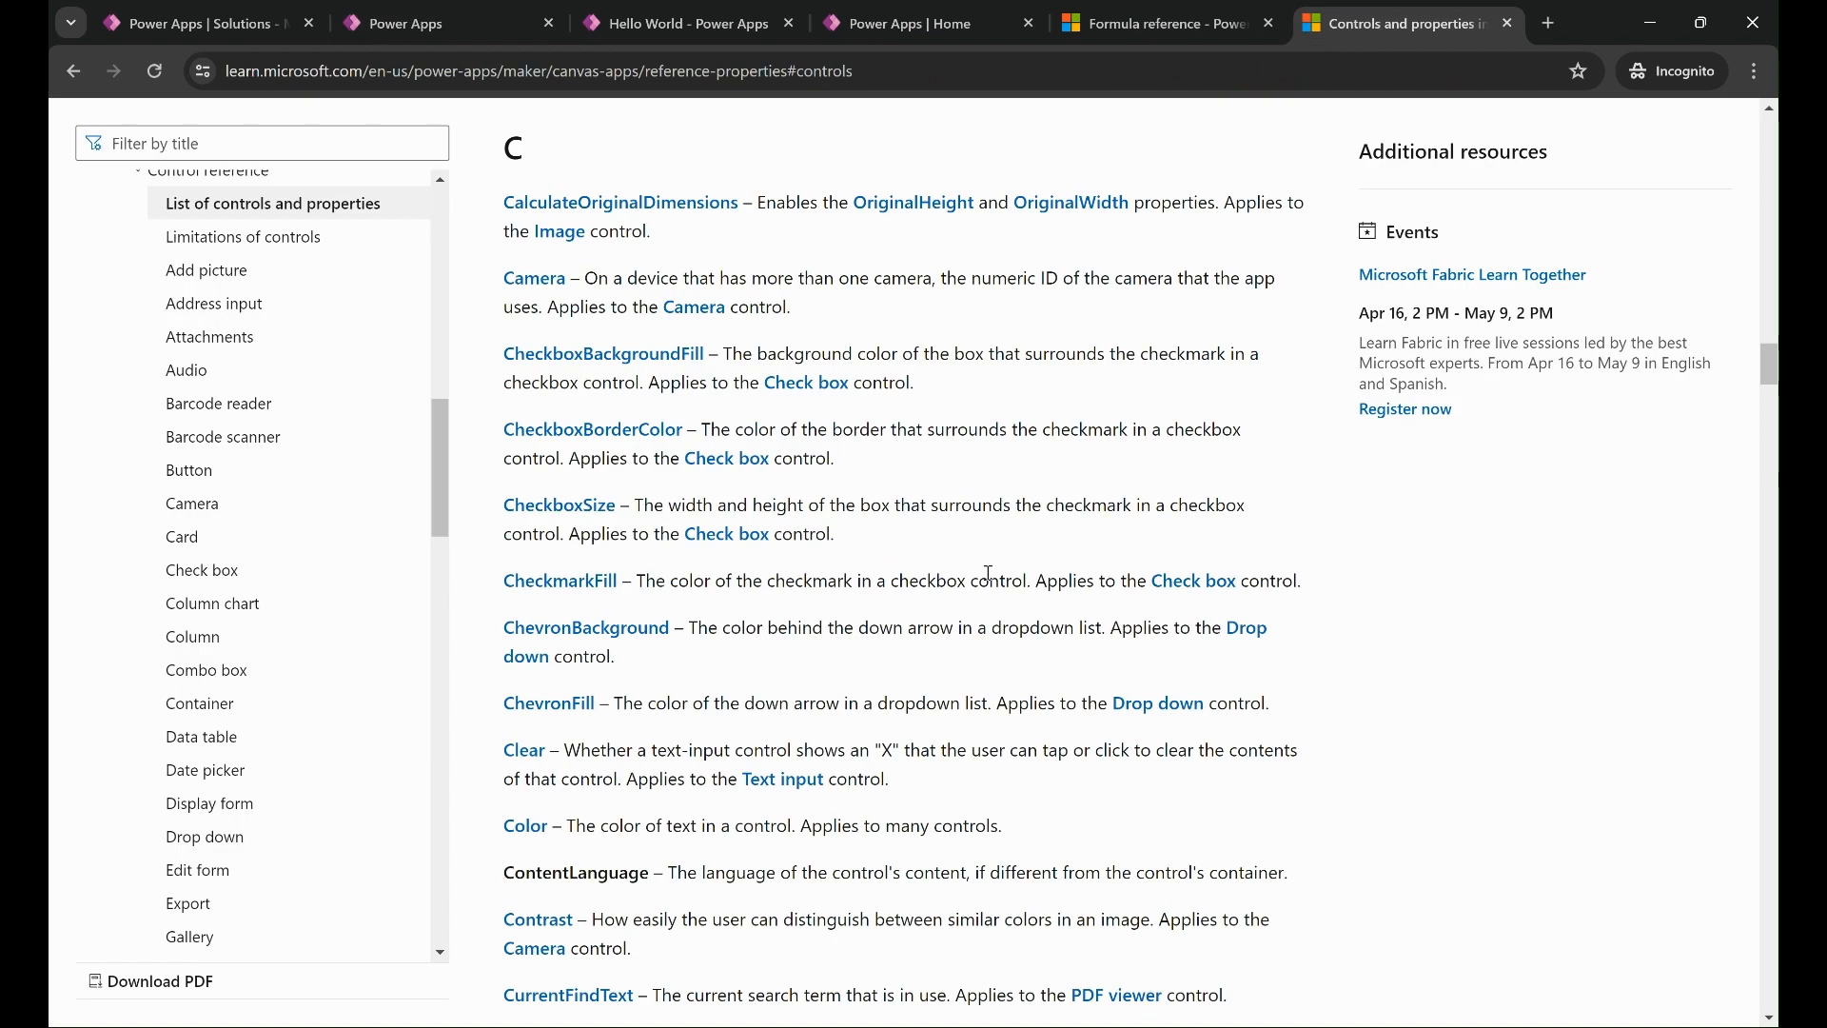
{"action": "scroll", "coordinate": [1031, 188], "scroll_direction": "up", "scroll_amount": 15}
{"action": "scroll", "coordinate": [904, 561], "scroll_direction": "up", "scroll_amount": 20}
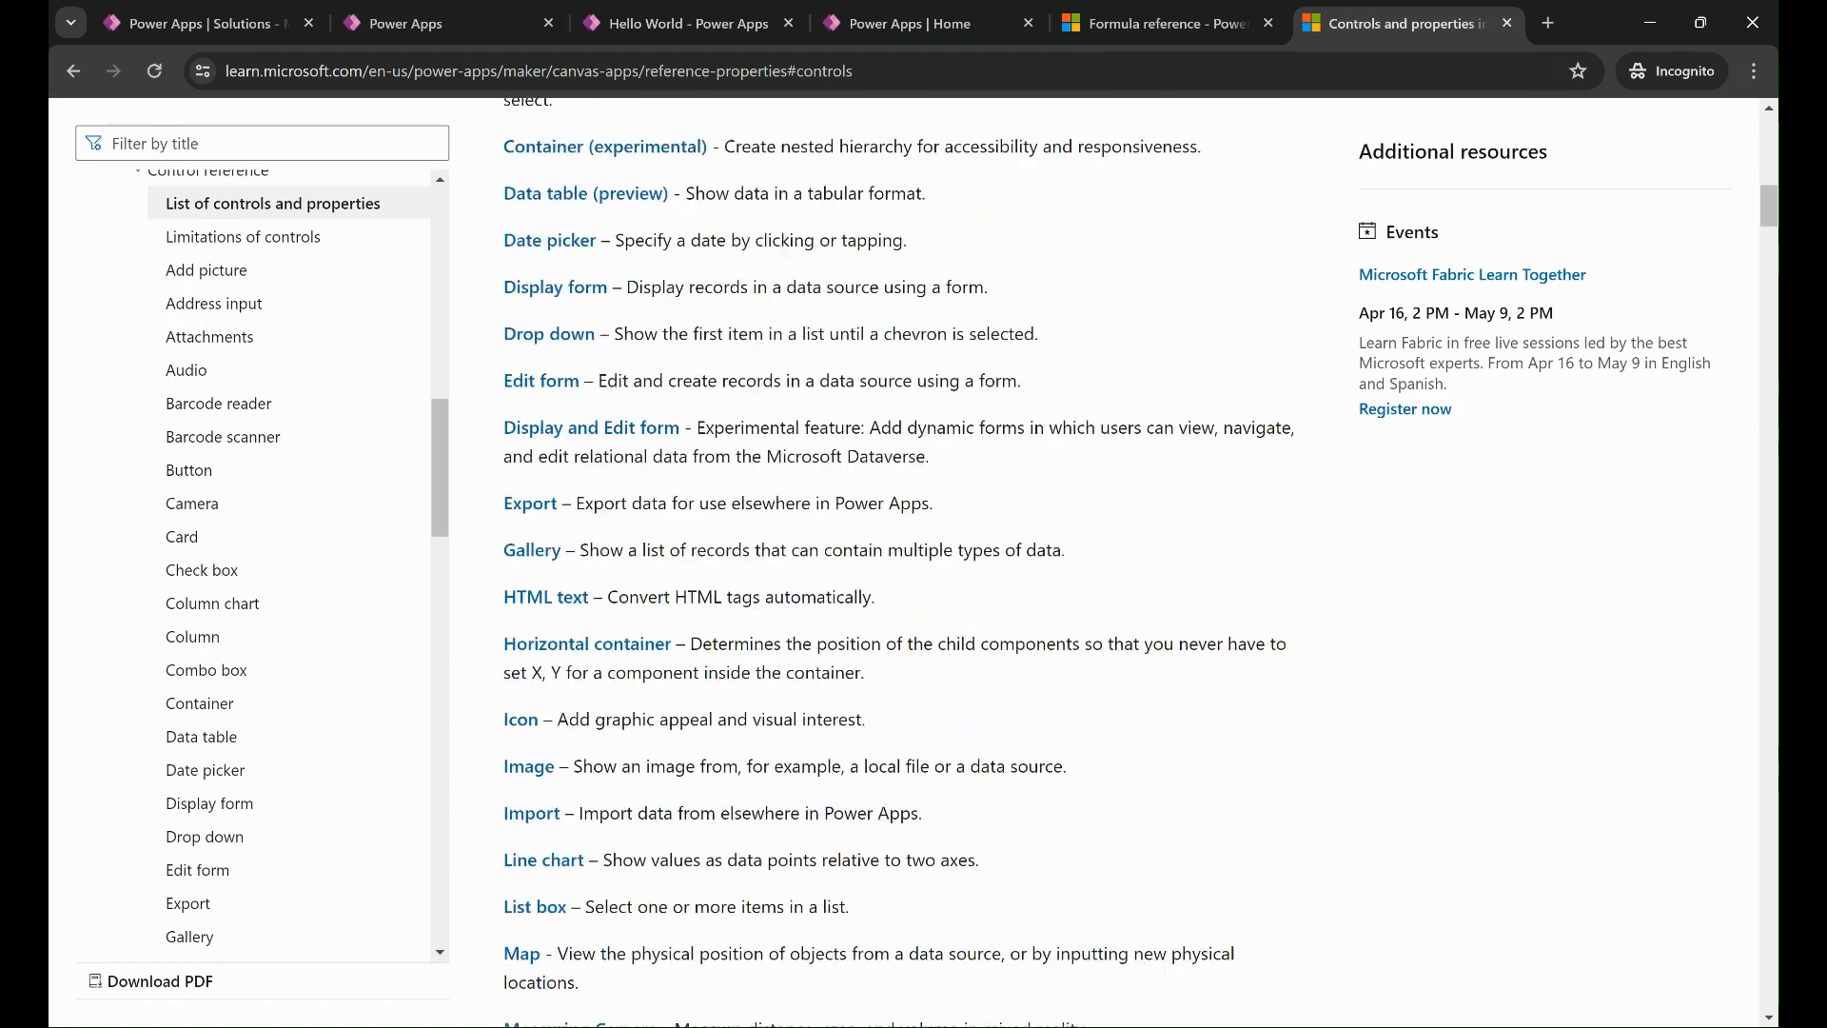
{"action": "scroll", "coordinate": [914, 561], "scroll_direction": "down", "scroll_amount": 10}
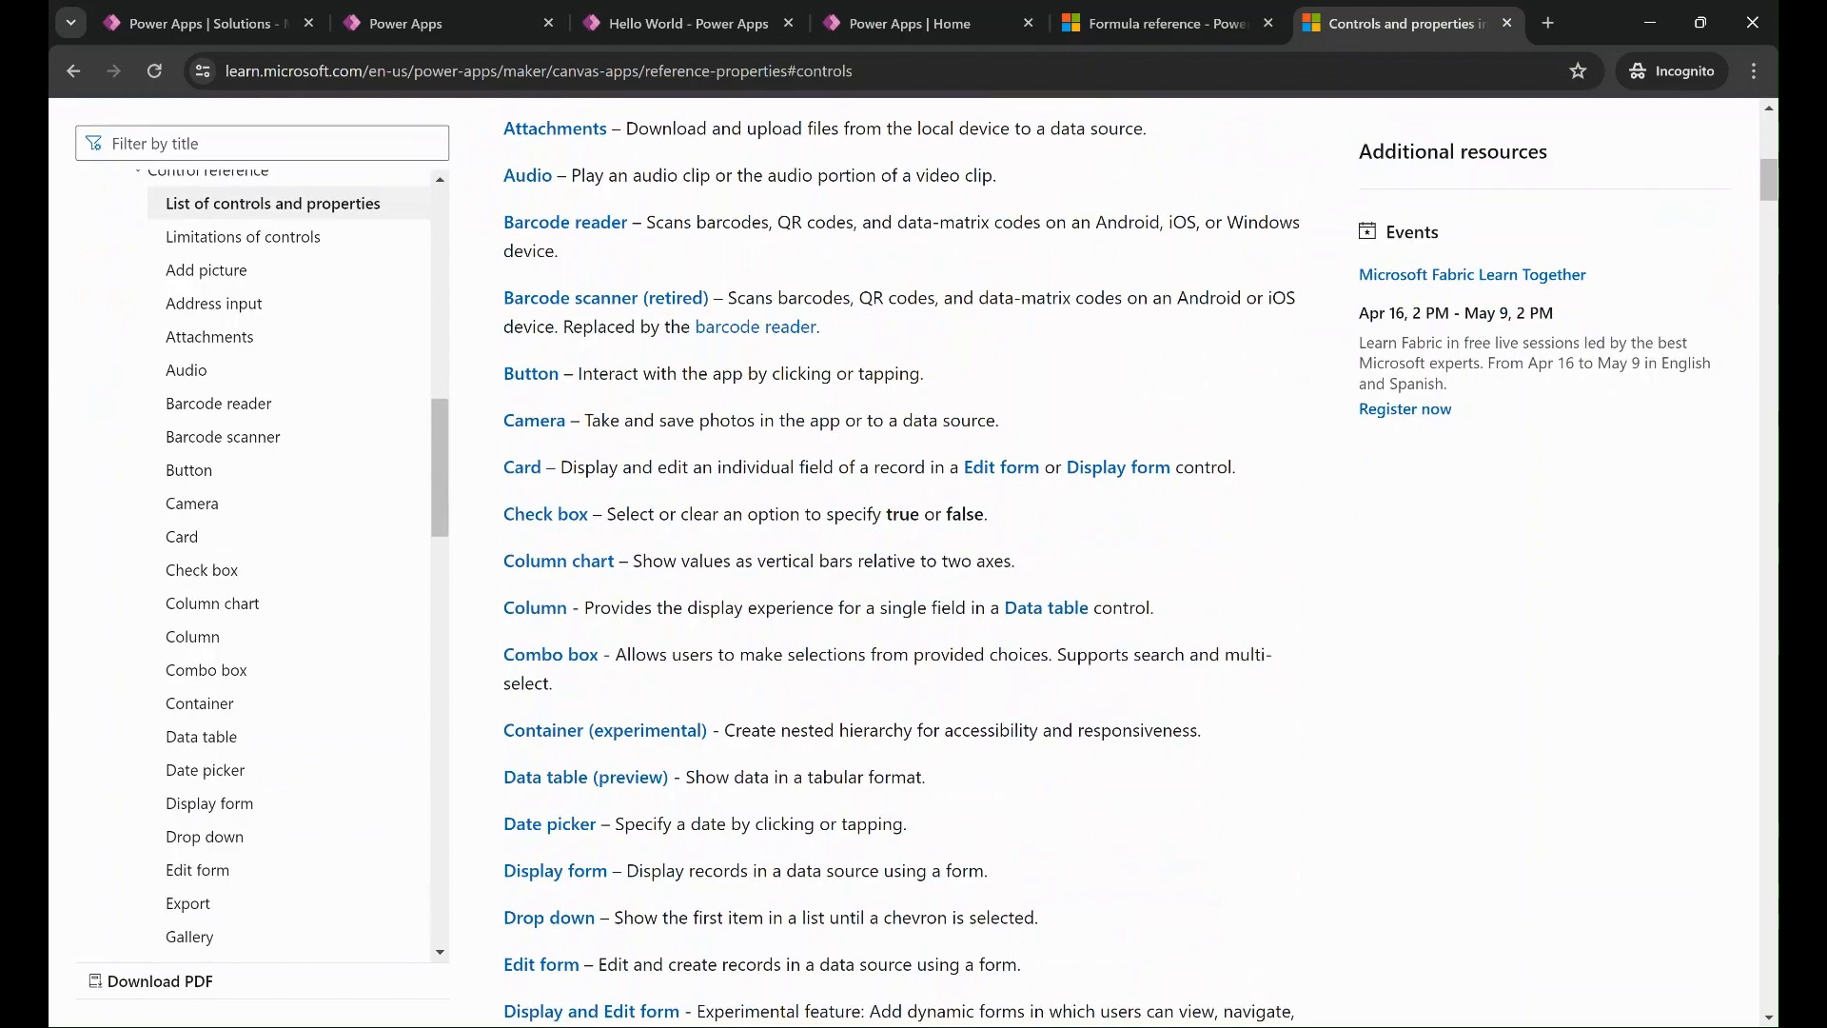
{"action": "scroll", "coordinate": [913, 562], "scroll_direction": "up", "scroll_amount": 10}
{"action": "scroll", "coordinate": [914, 562], "scroll_direction": "down", "scroll_amount": 4}
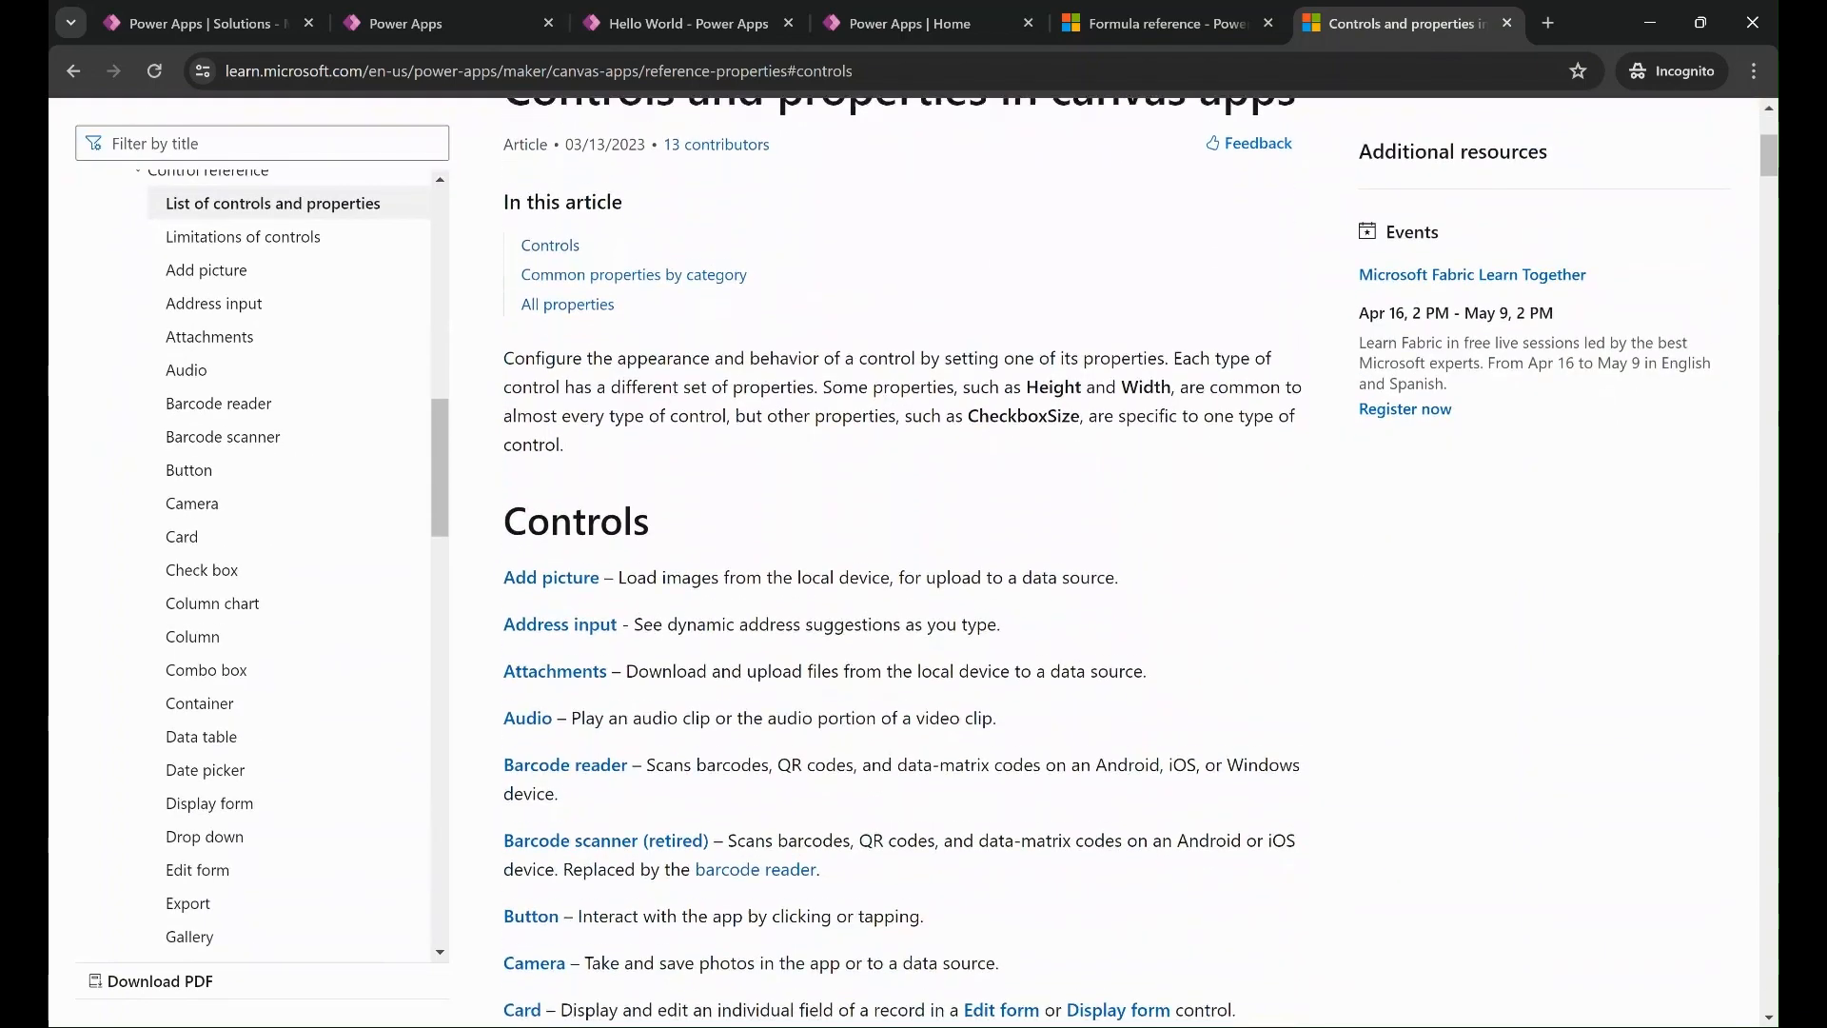
{"action": "scroll", "coordinate": [902, 561], "scroll_direction": "down", "scroll_amount": 12}
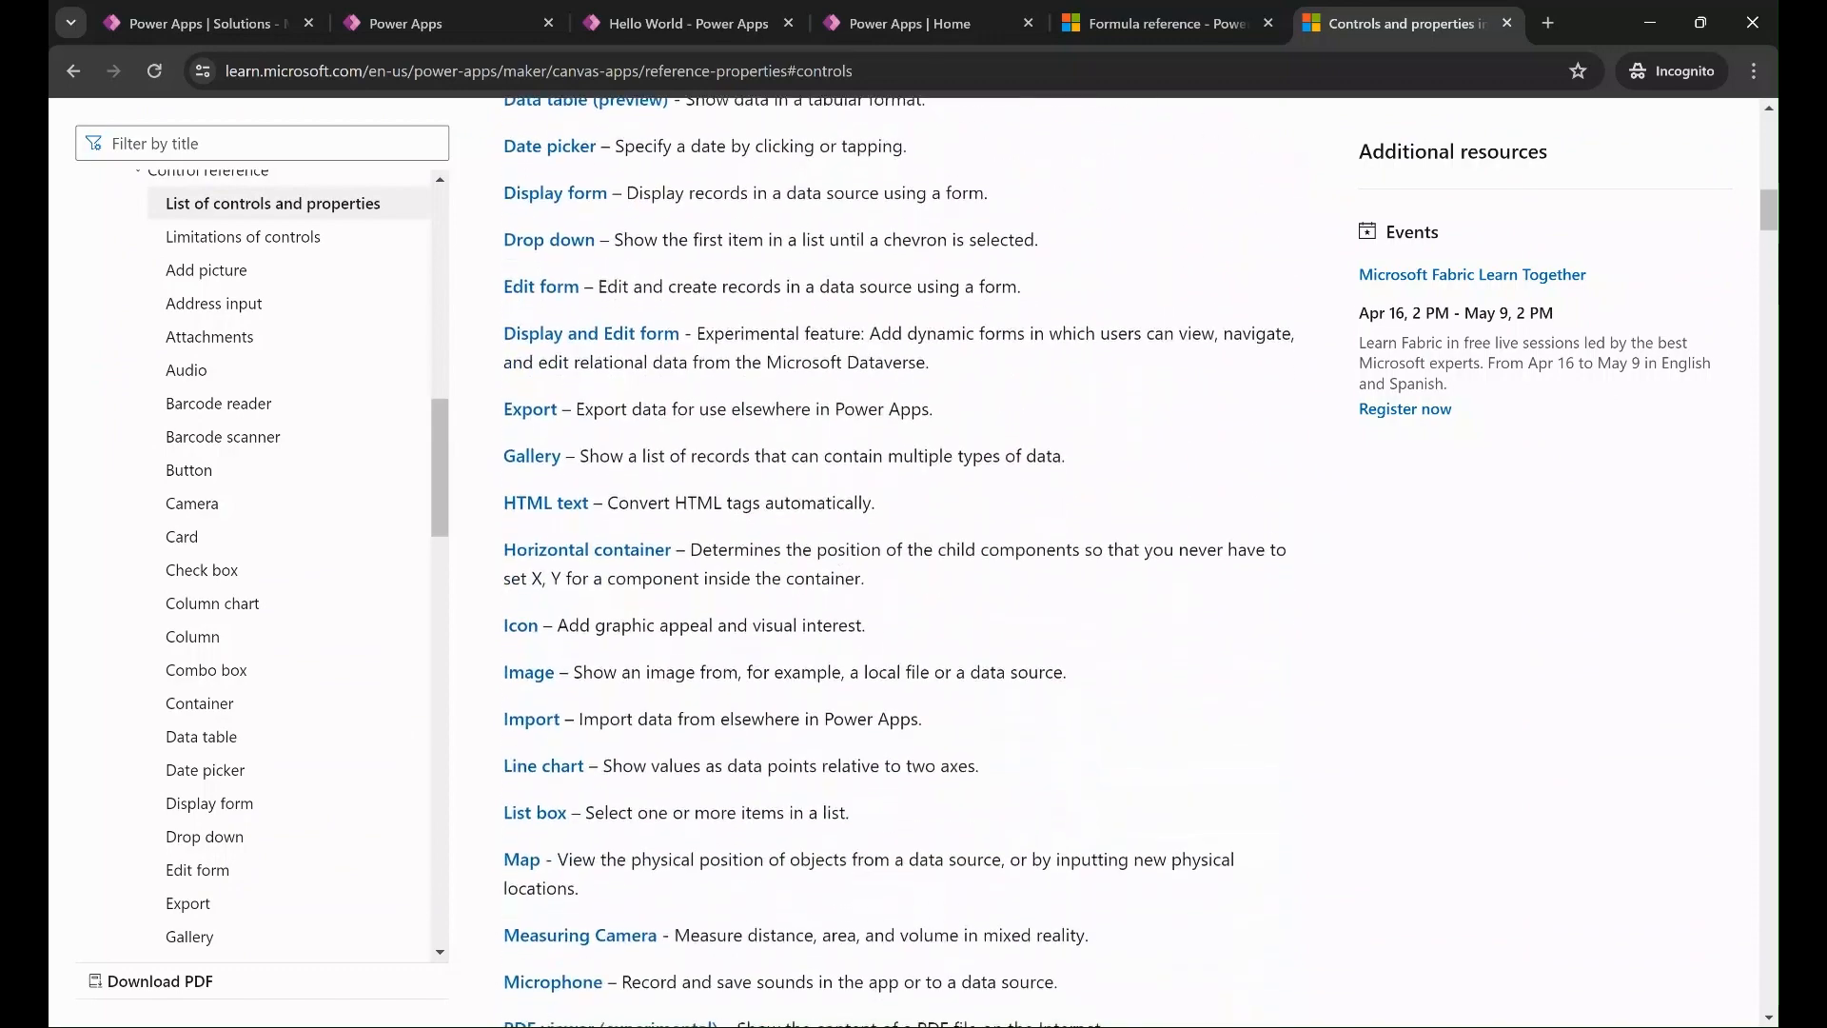
{"action": "scroll", "coordinate": [902, 562], "scroll_direction": "down", "scroll_amount": 3}
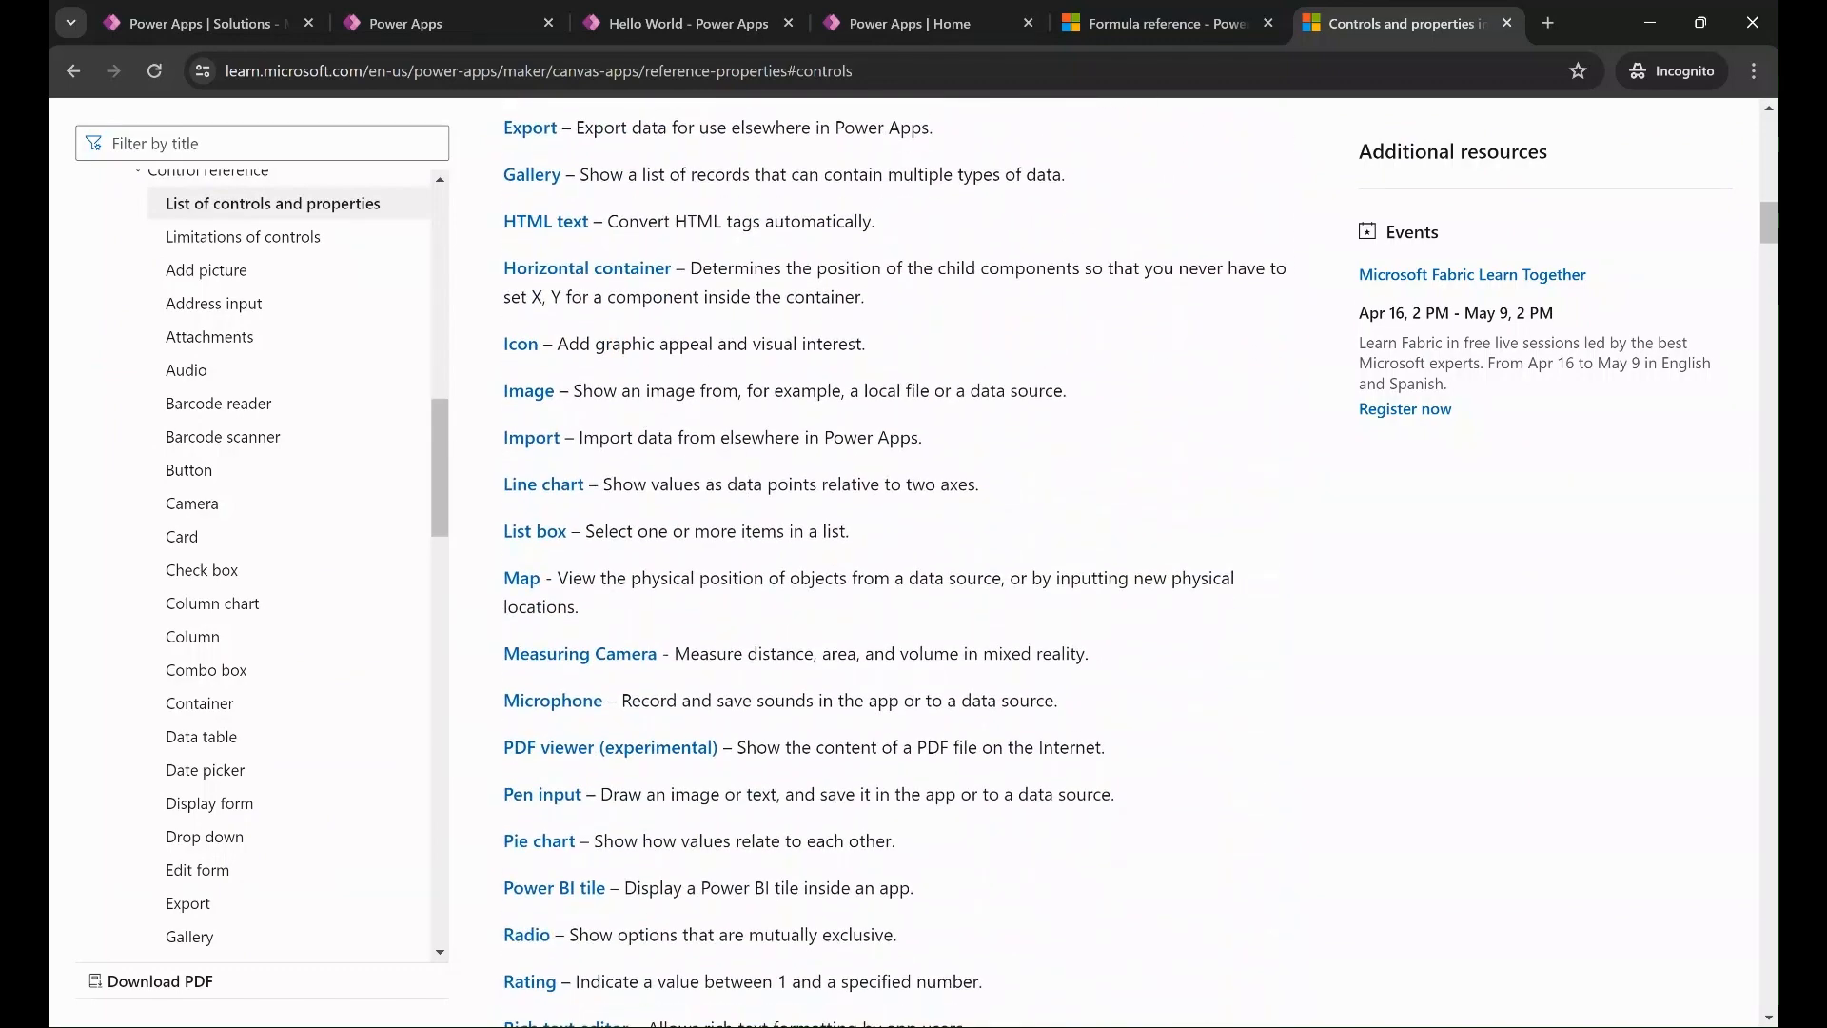
{"action": "scroll", "coordinate": [904, 562], "scroll_direction": "down", "scroll_amount": 20}
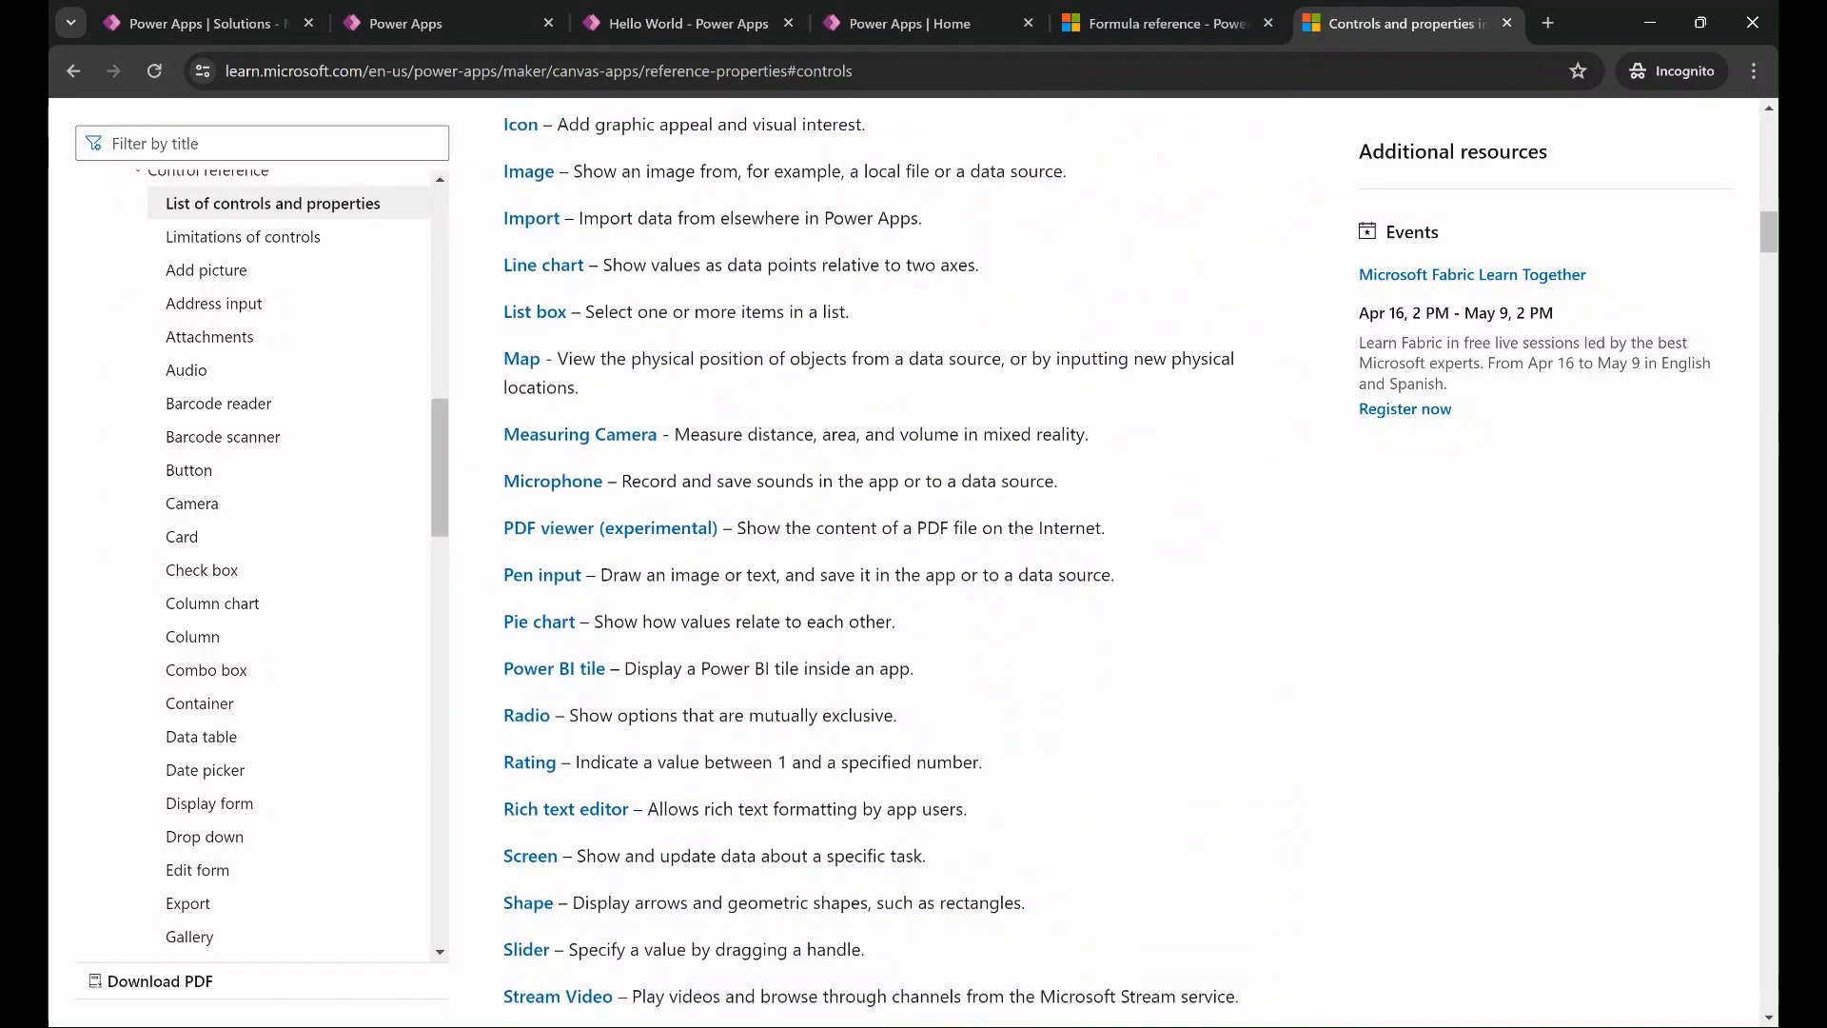
{"action": "scroll", "coordinate": [904, 561], "scroll_direction": "down", "scroll_amount": 8}
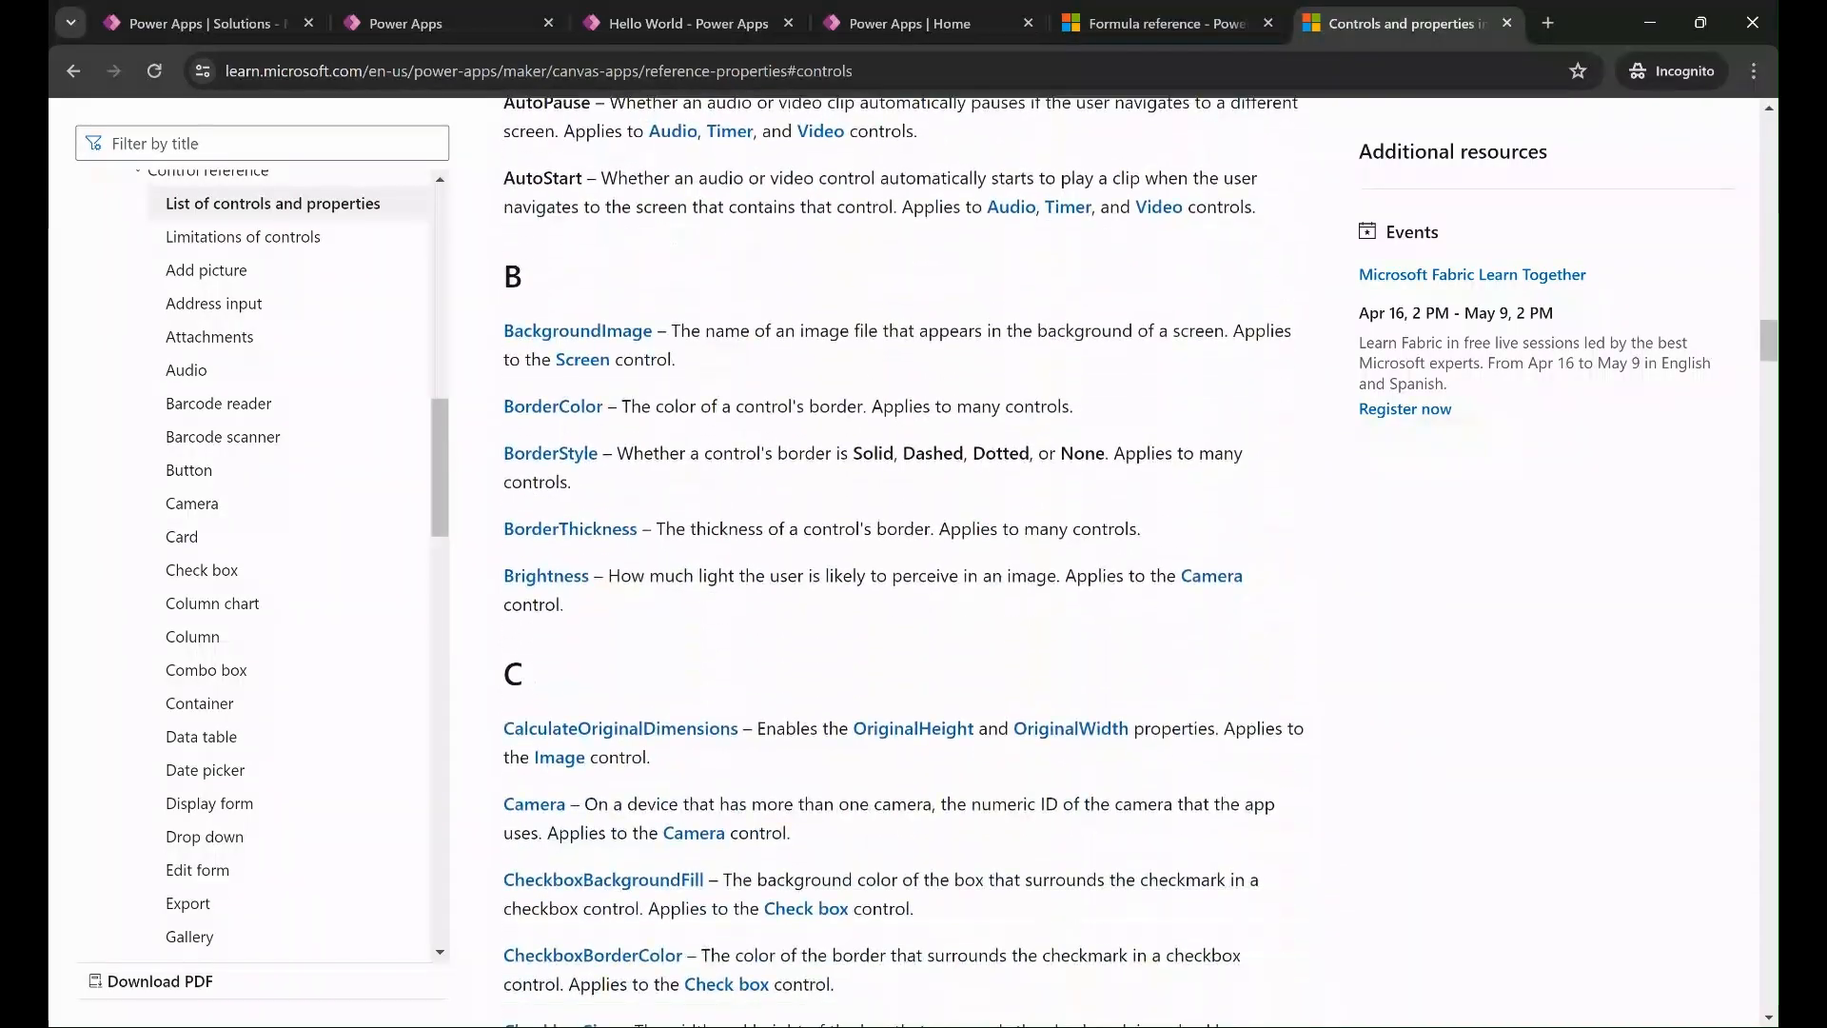
{"action": "scroll", "coordinate": [905, 561], "scroll_direction": "up", "scroll_amount": 20}
{"action": "scroll", "coordinate": [904, 562], "scroll_direction": "up", "scroll_amount": 10}
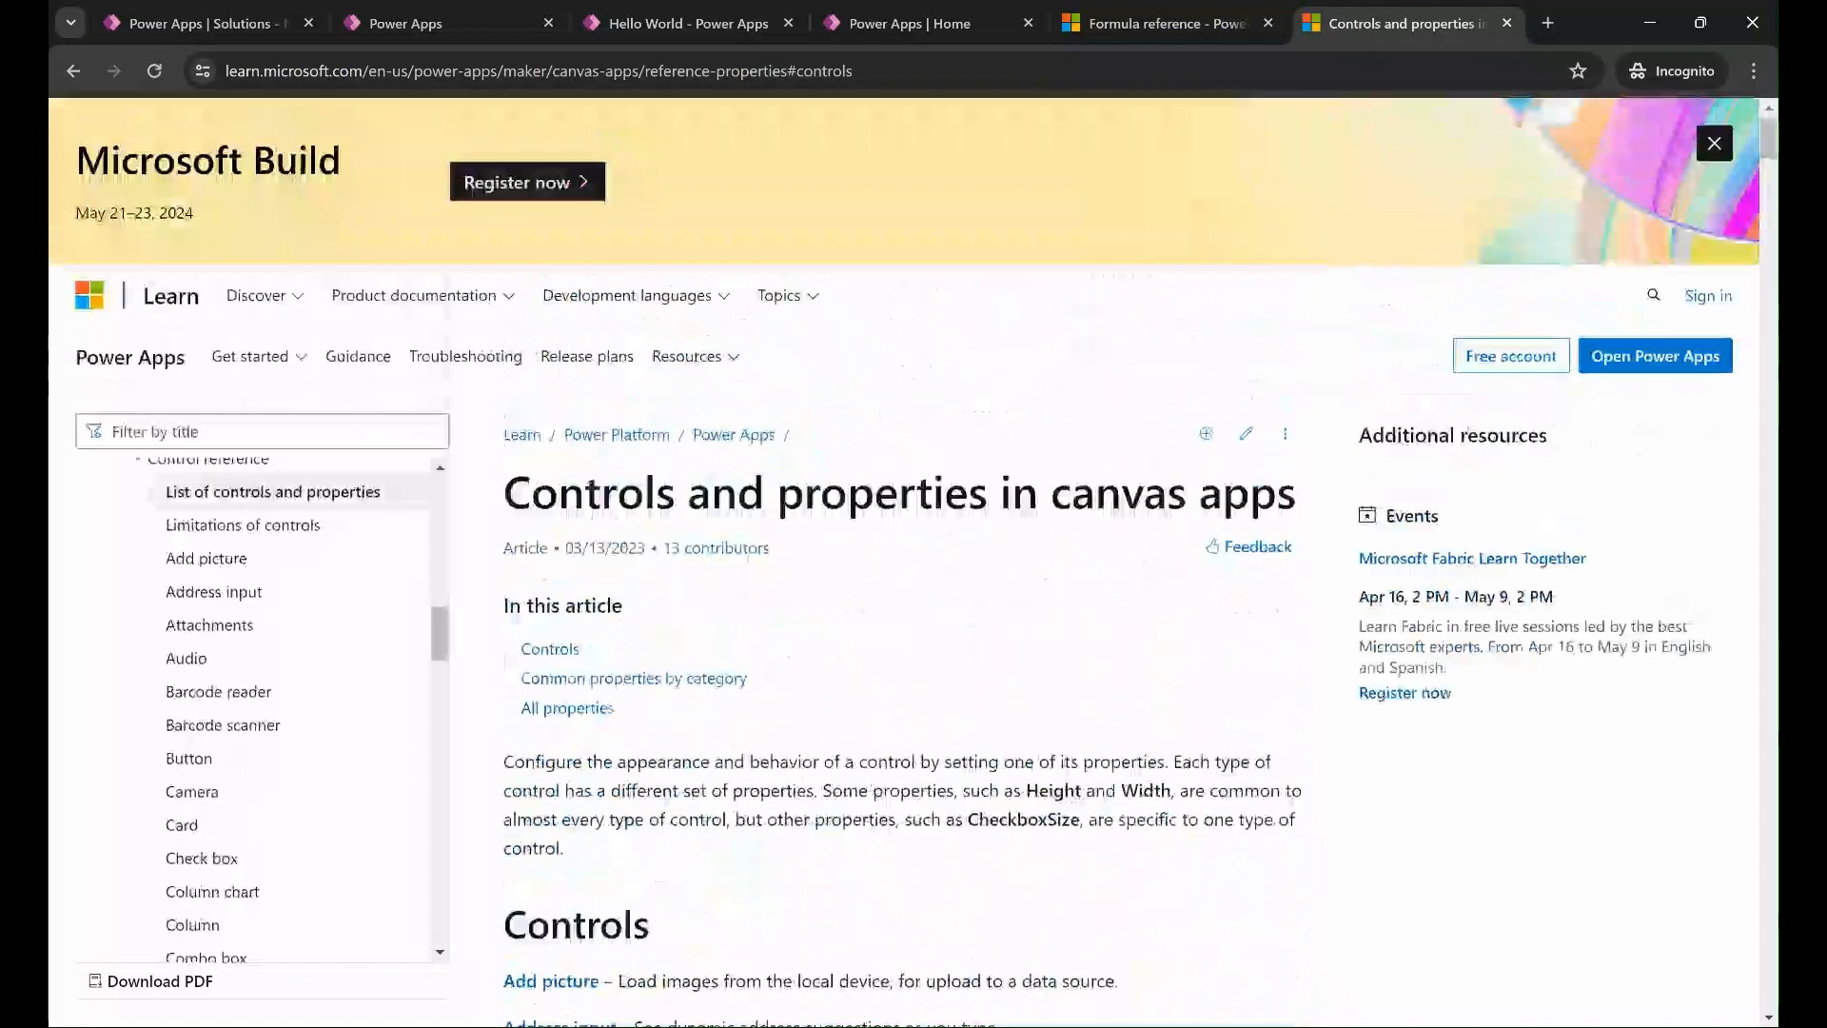
Skip the welcome dialog in the reopened app editor and examine the OnSelect formula of Screen1's navigation button.
{"action": "left_click", "coordinate": [405, 24]}
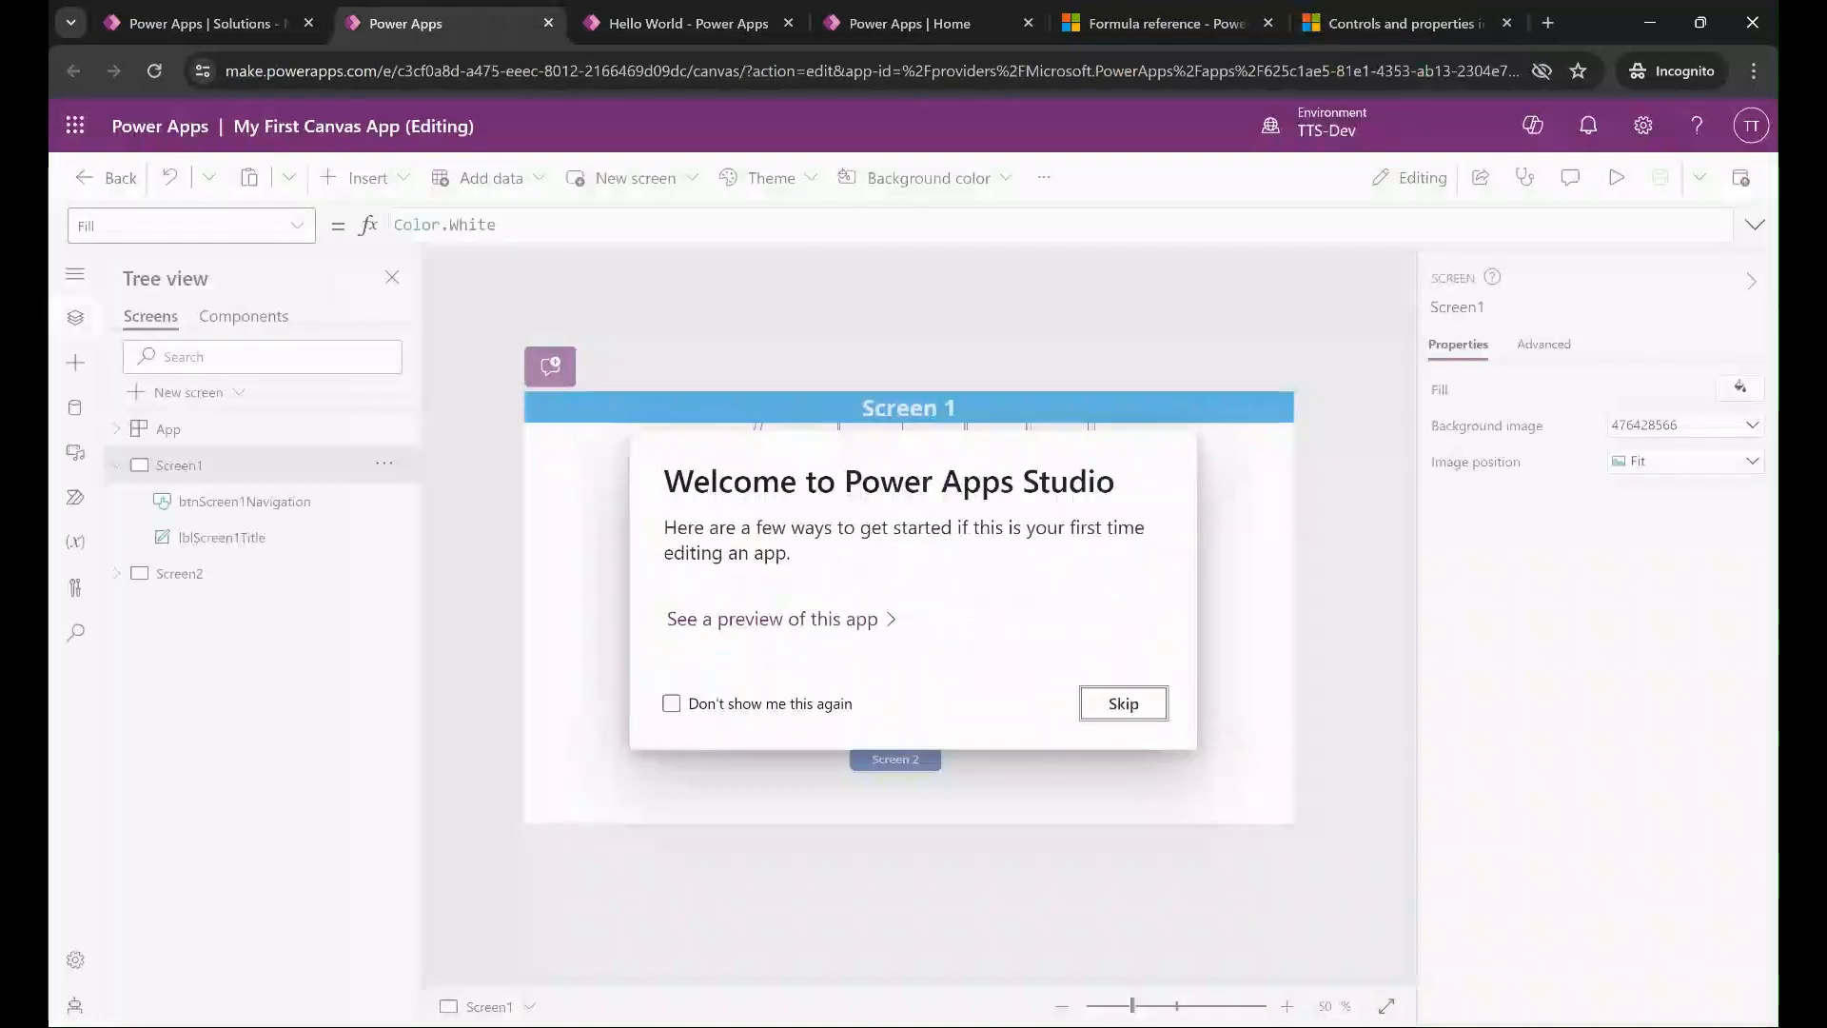
{"action": "left_click", "coordinate": [1124, 703]}
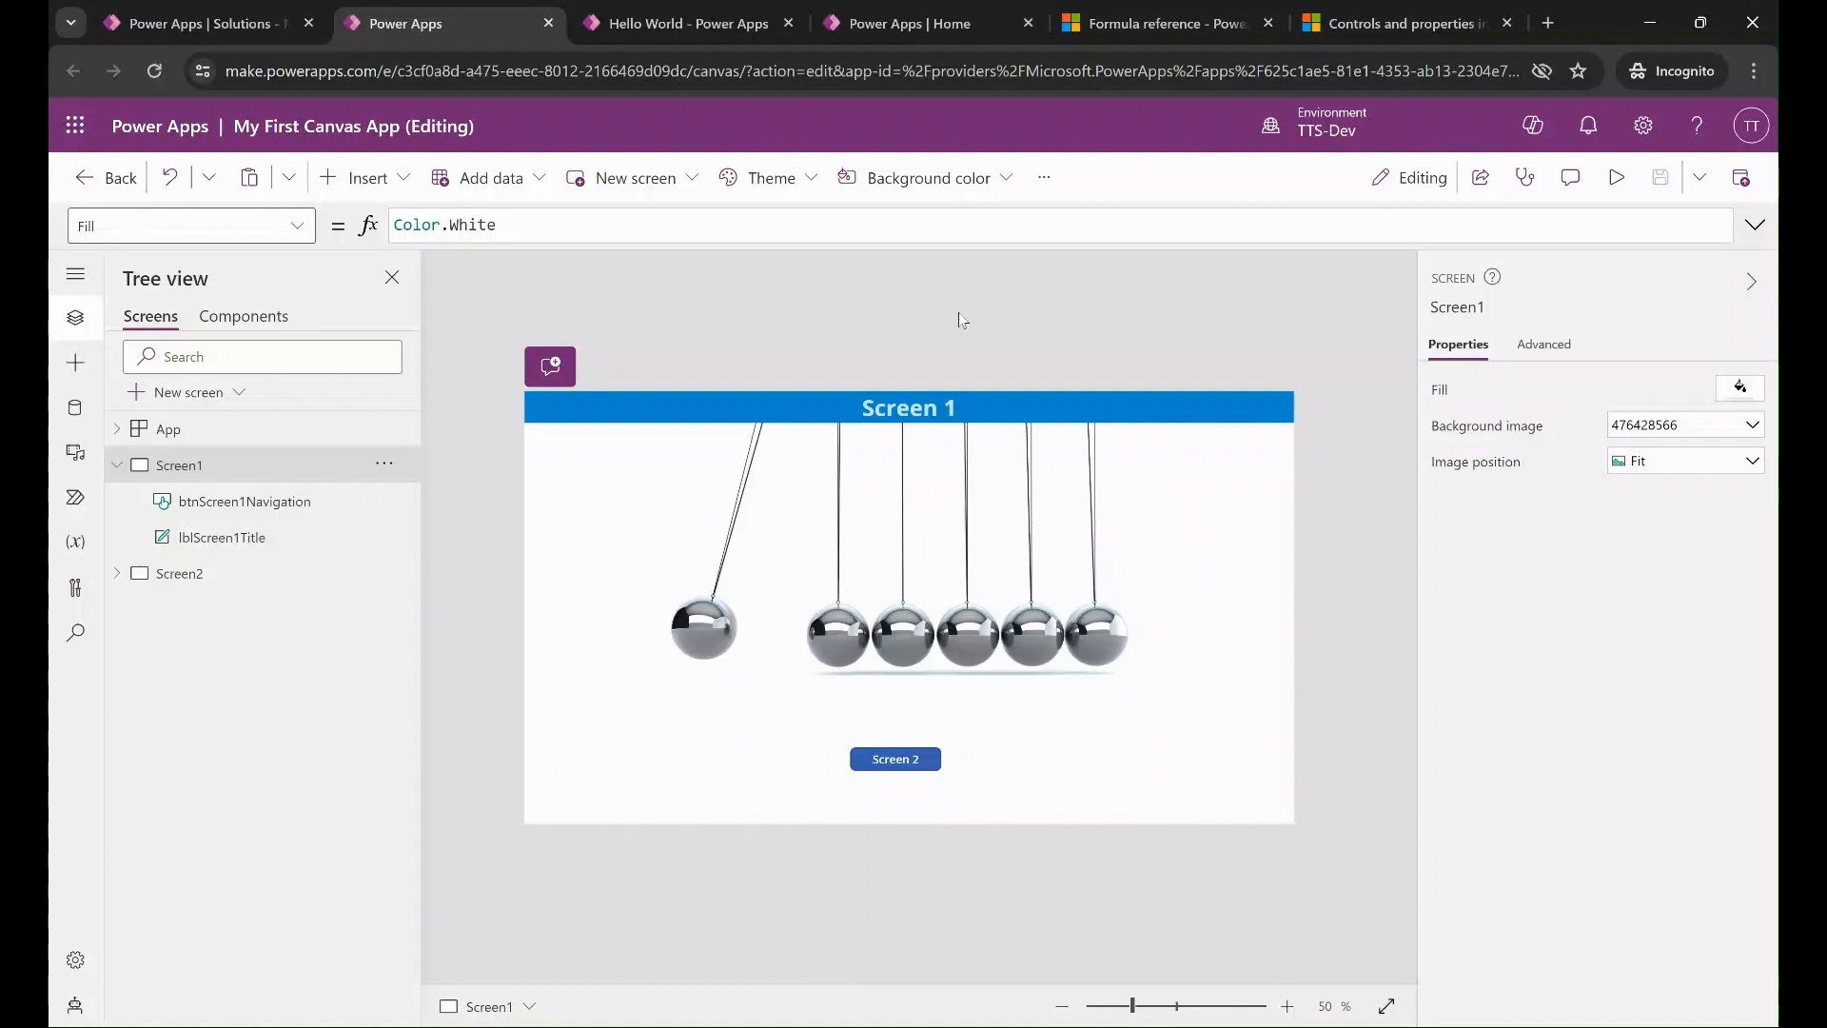
{"action": "left_click", "coordinate": [895, 758]}
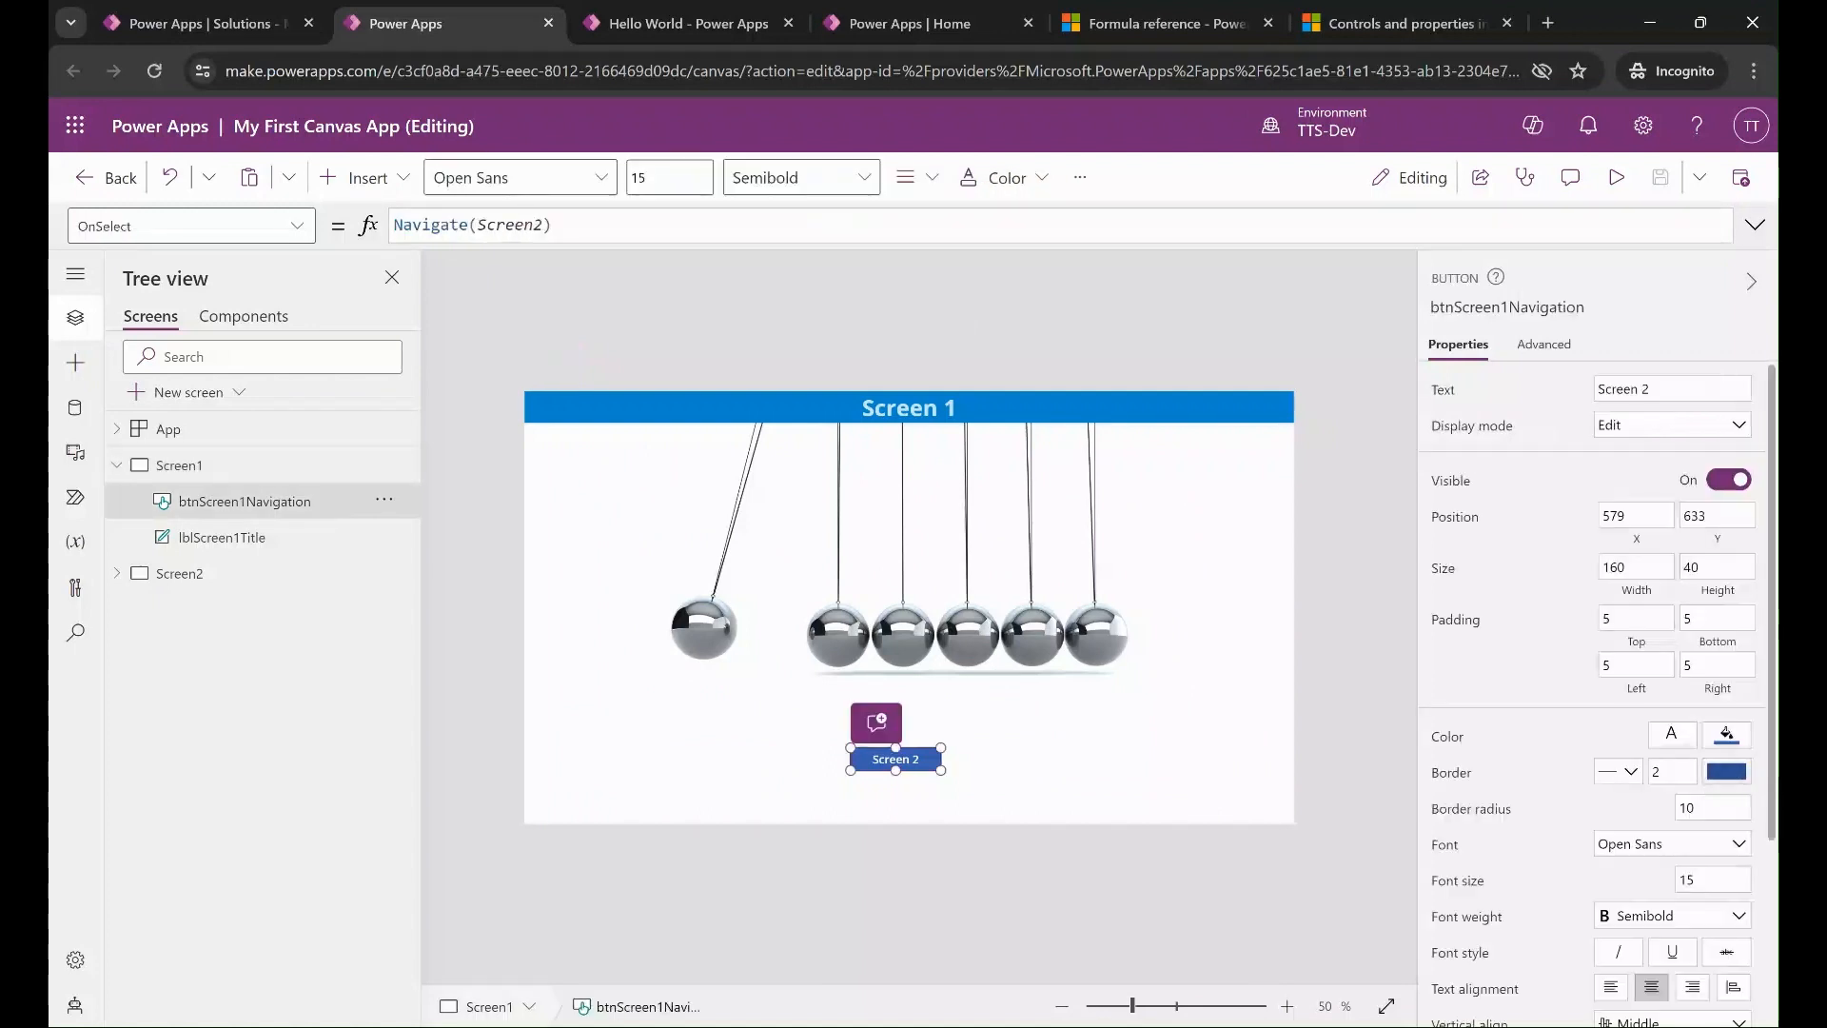
{"action": "left_click", "coordinate": [830, 325]}
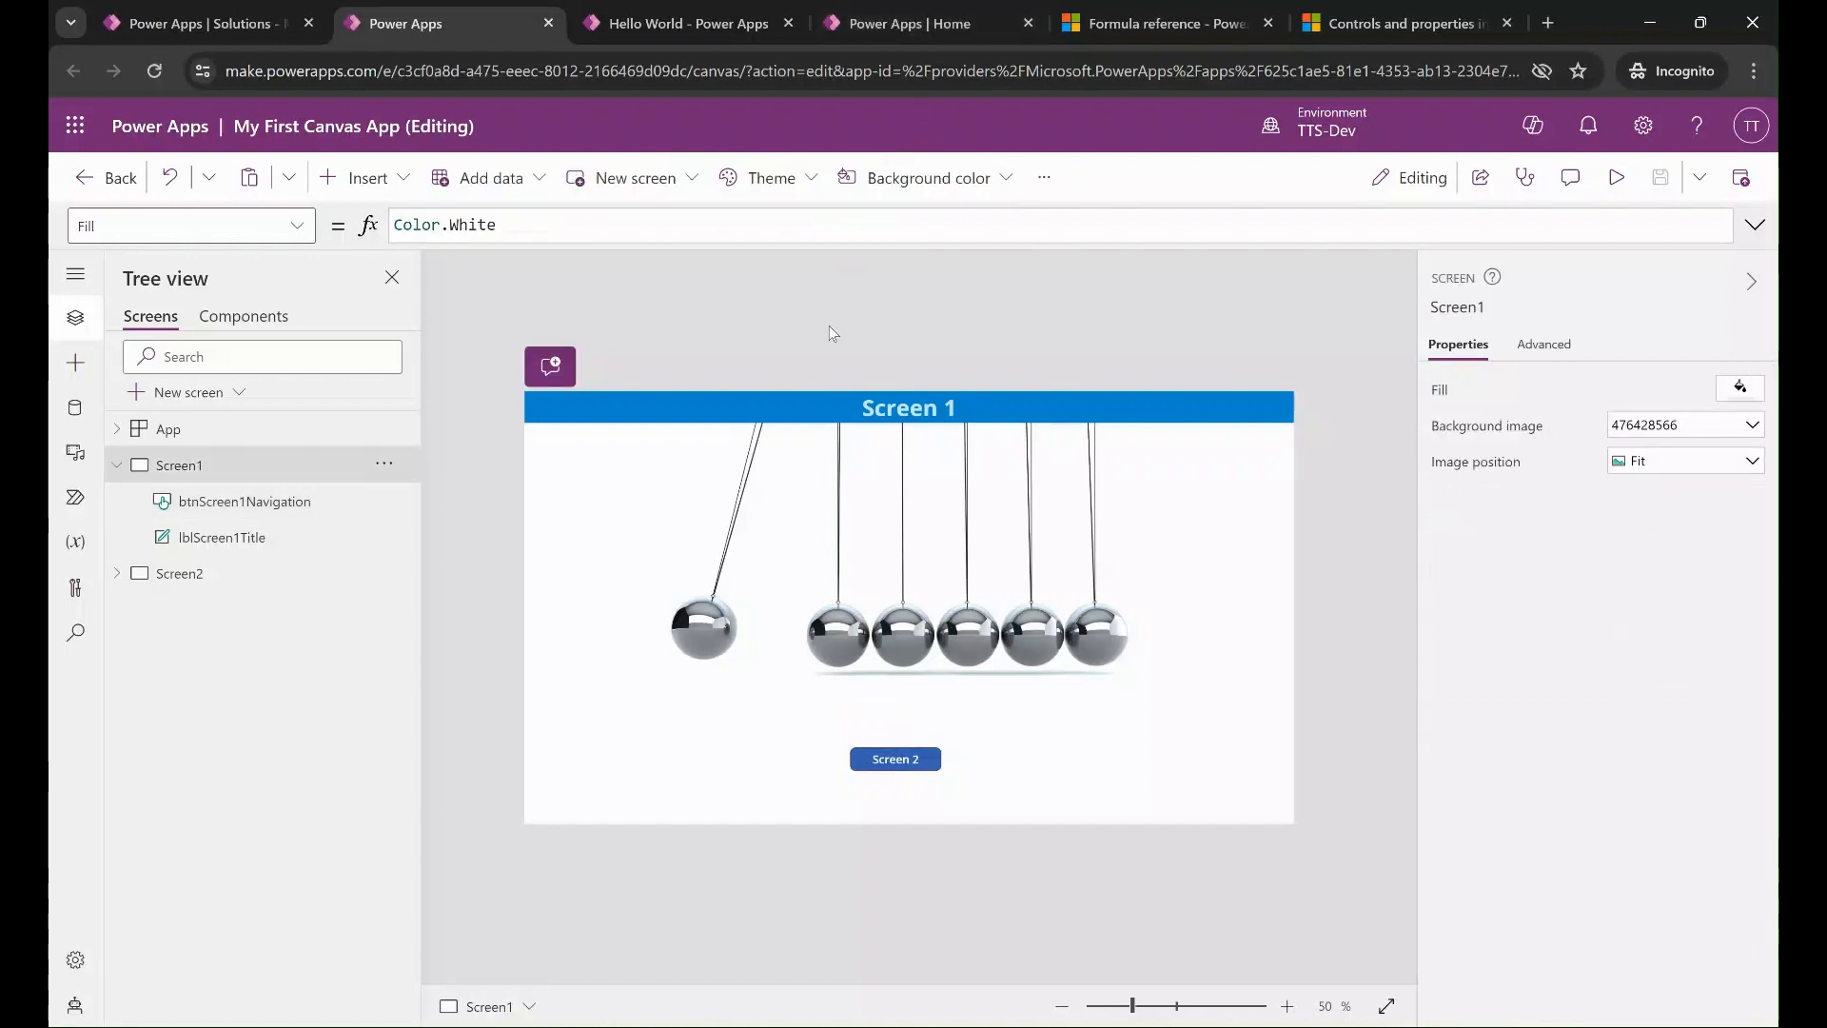
{"action": "left_click", "coordinate": [904, 760]}
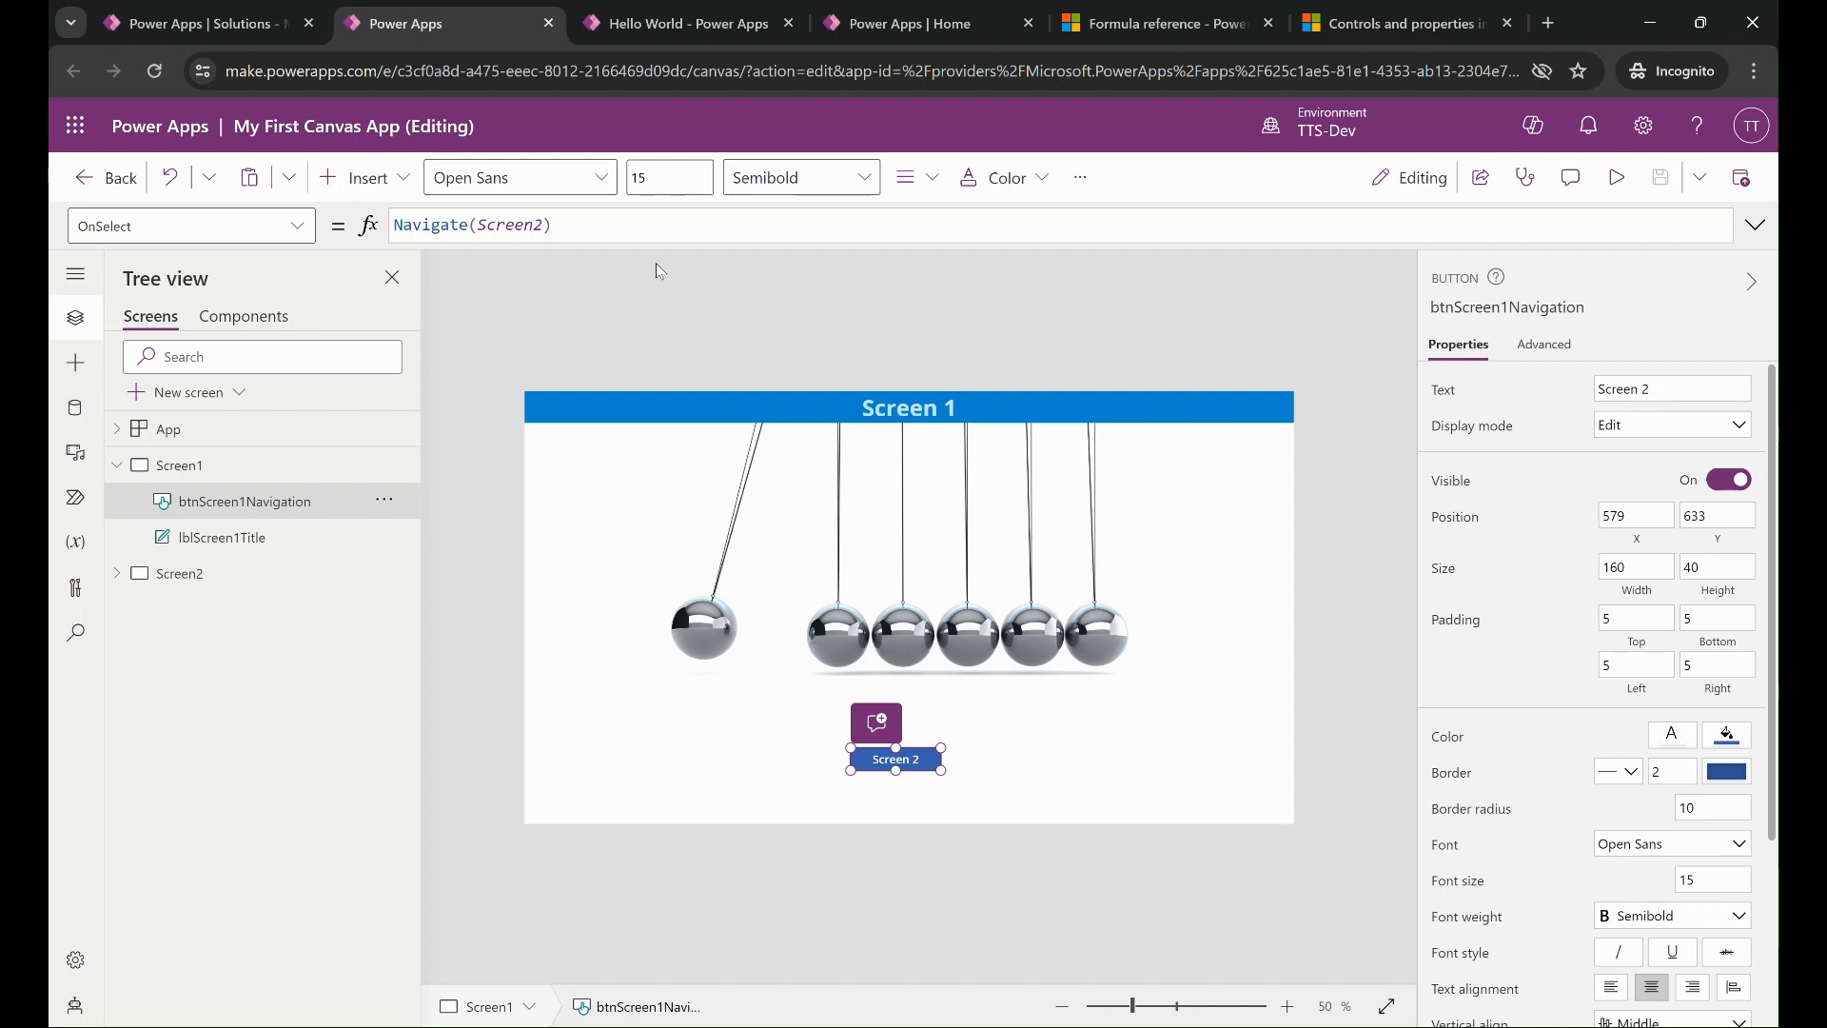
{"action": "double_click", "coordinate": [425, 226]}
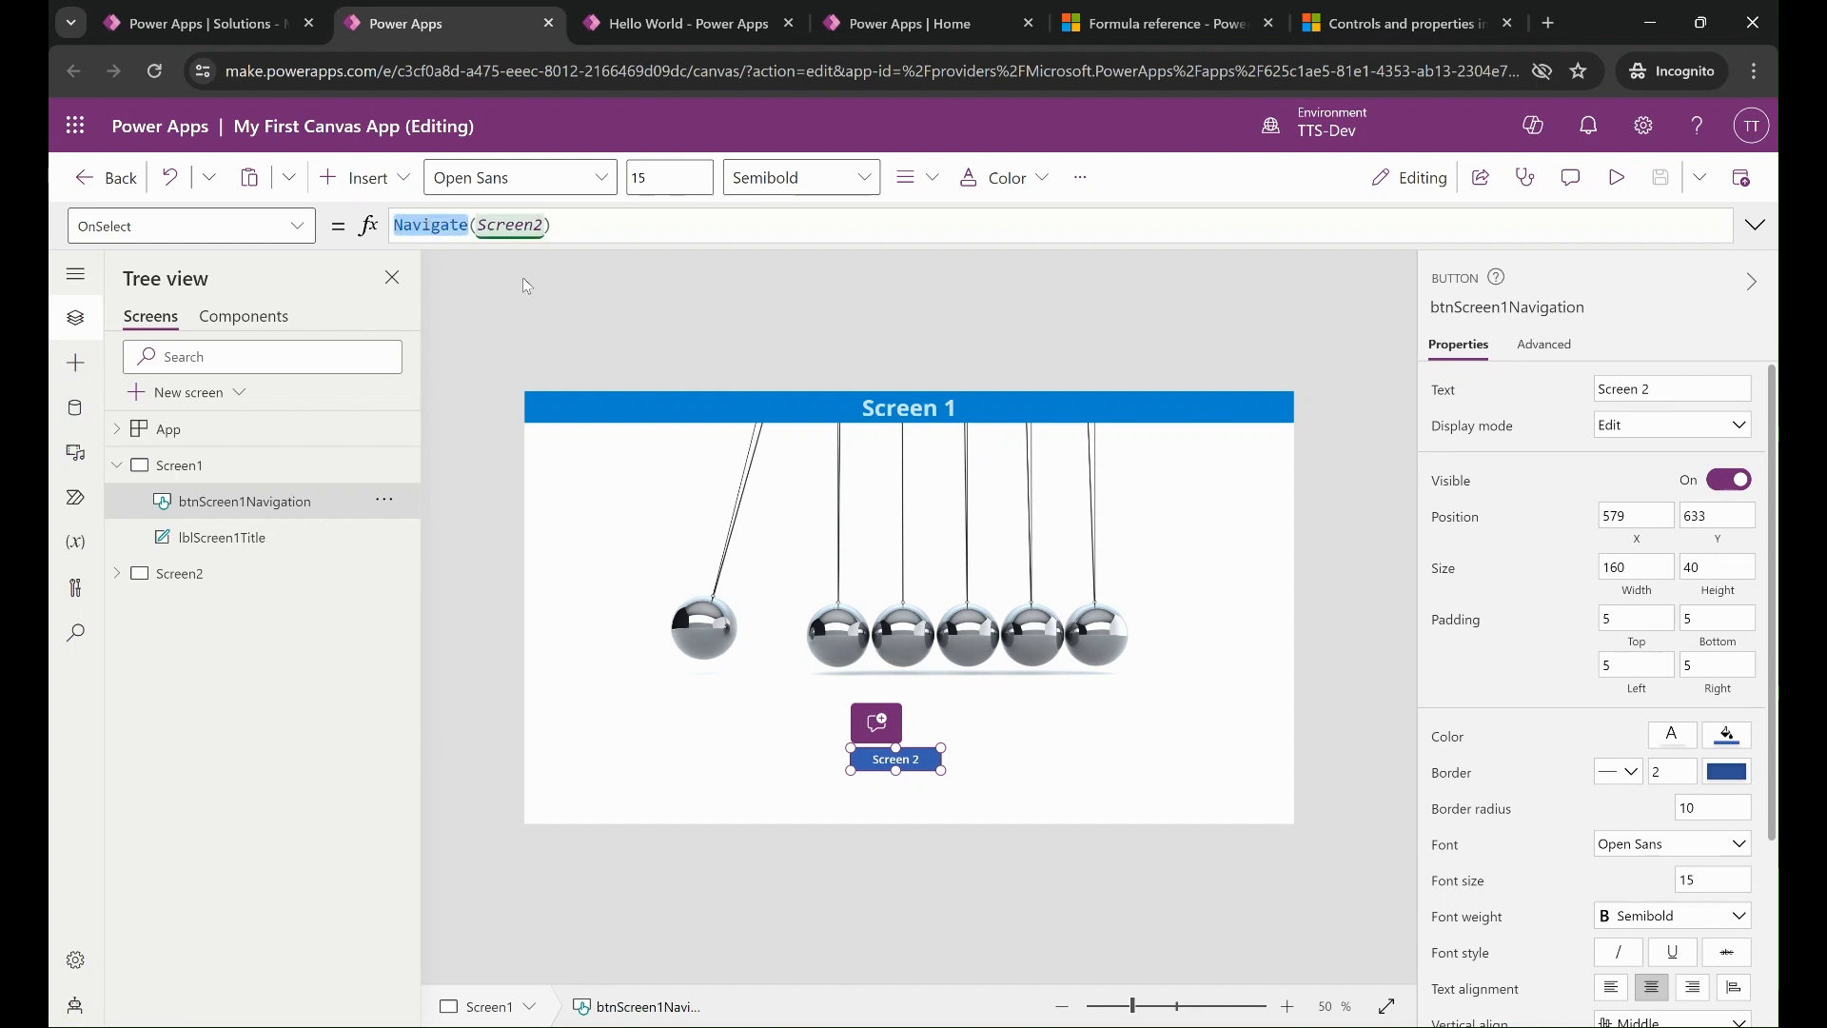
{"action": "left_click", "coordinate": [588, 272]}
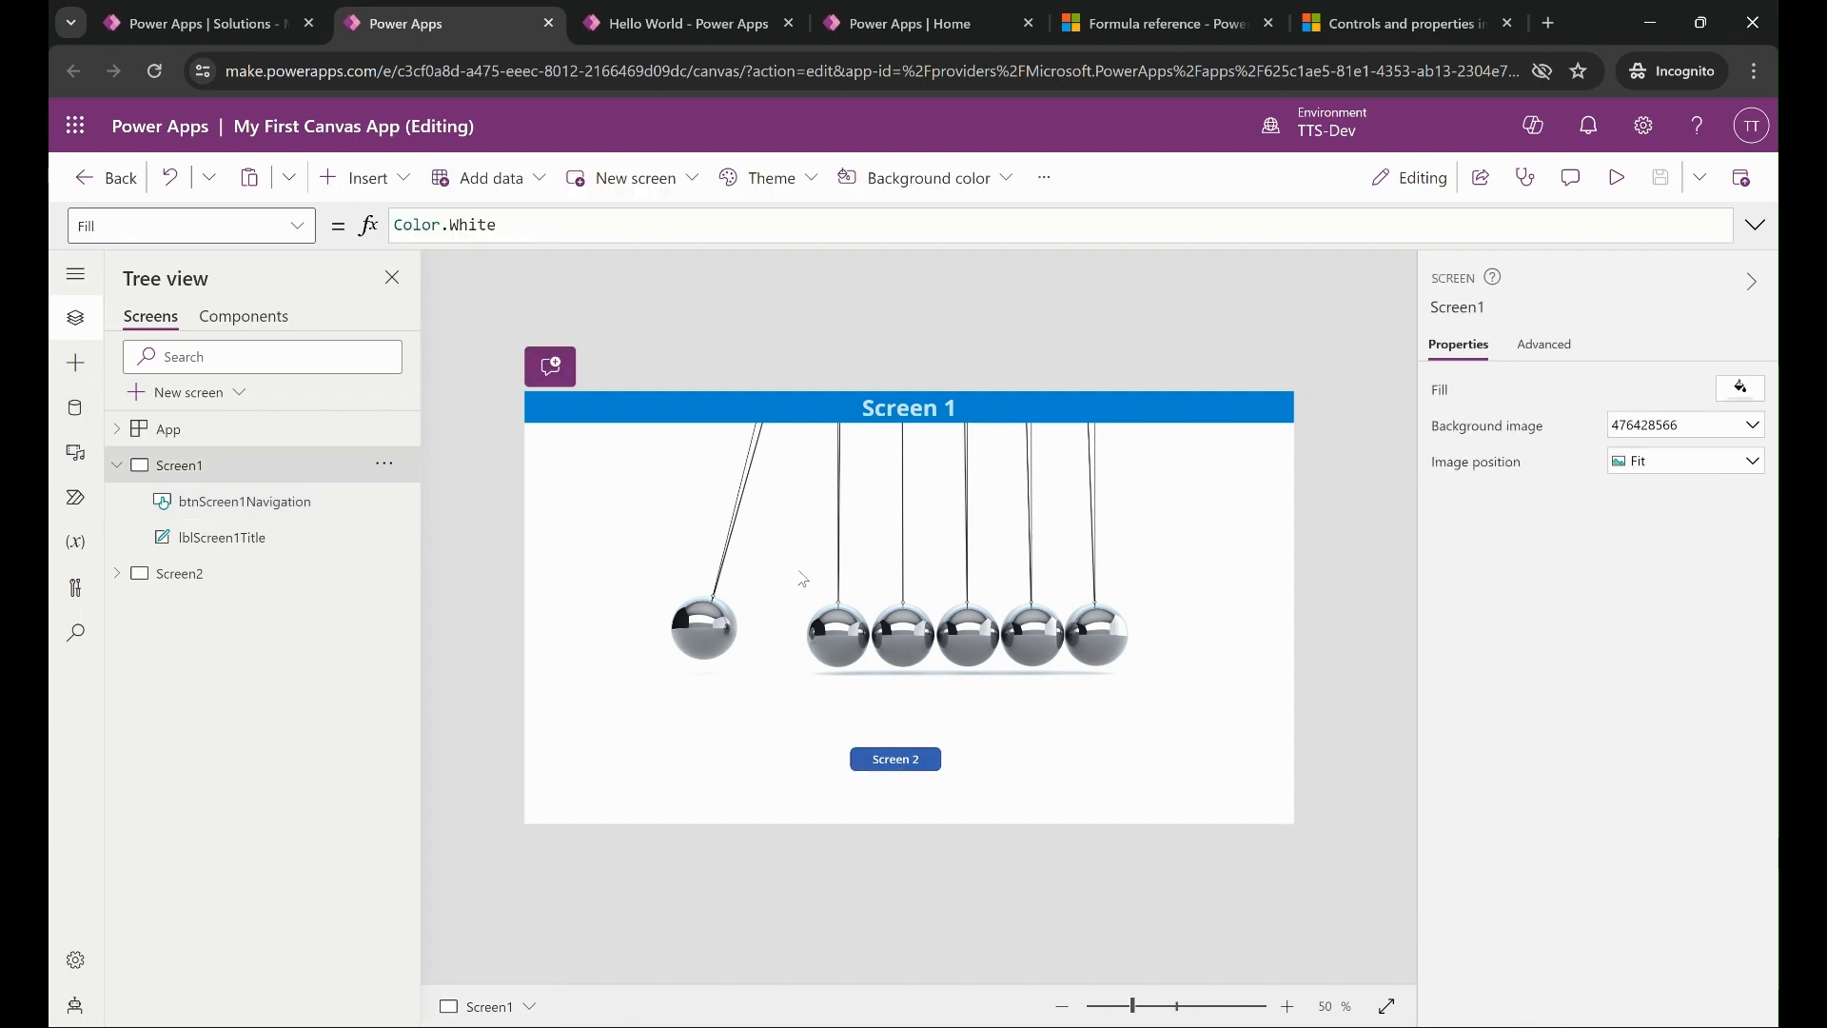
{"action": "left_click", "coordinate": [899, 758]}
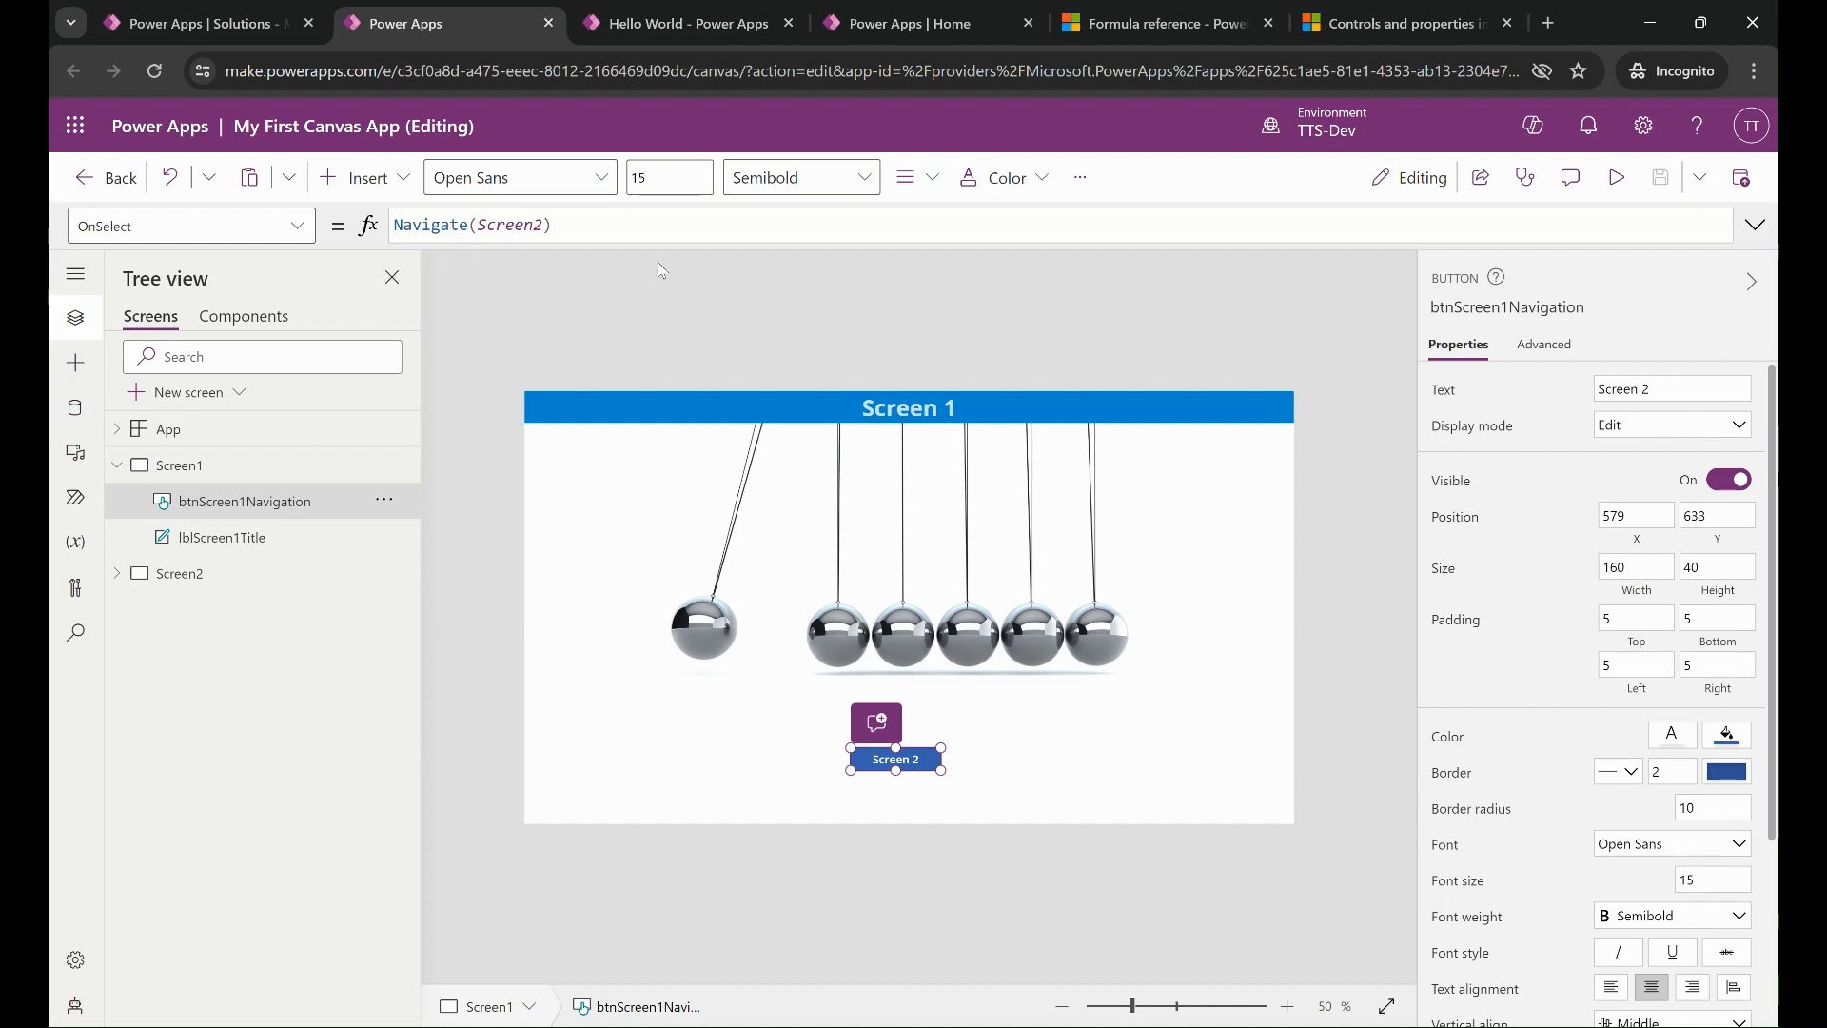
Browse the alphabetical function list and introduction in the Microsoft Learn formula reference for Power Apps.
{"action": "left_click", "coordinate": [1169, 26]}
{"action": "scroll", "coordinate": [1256, 484], "scroll_direction": "up", "scroll_amount": 16}
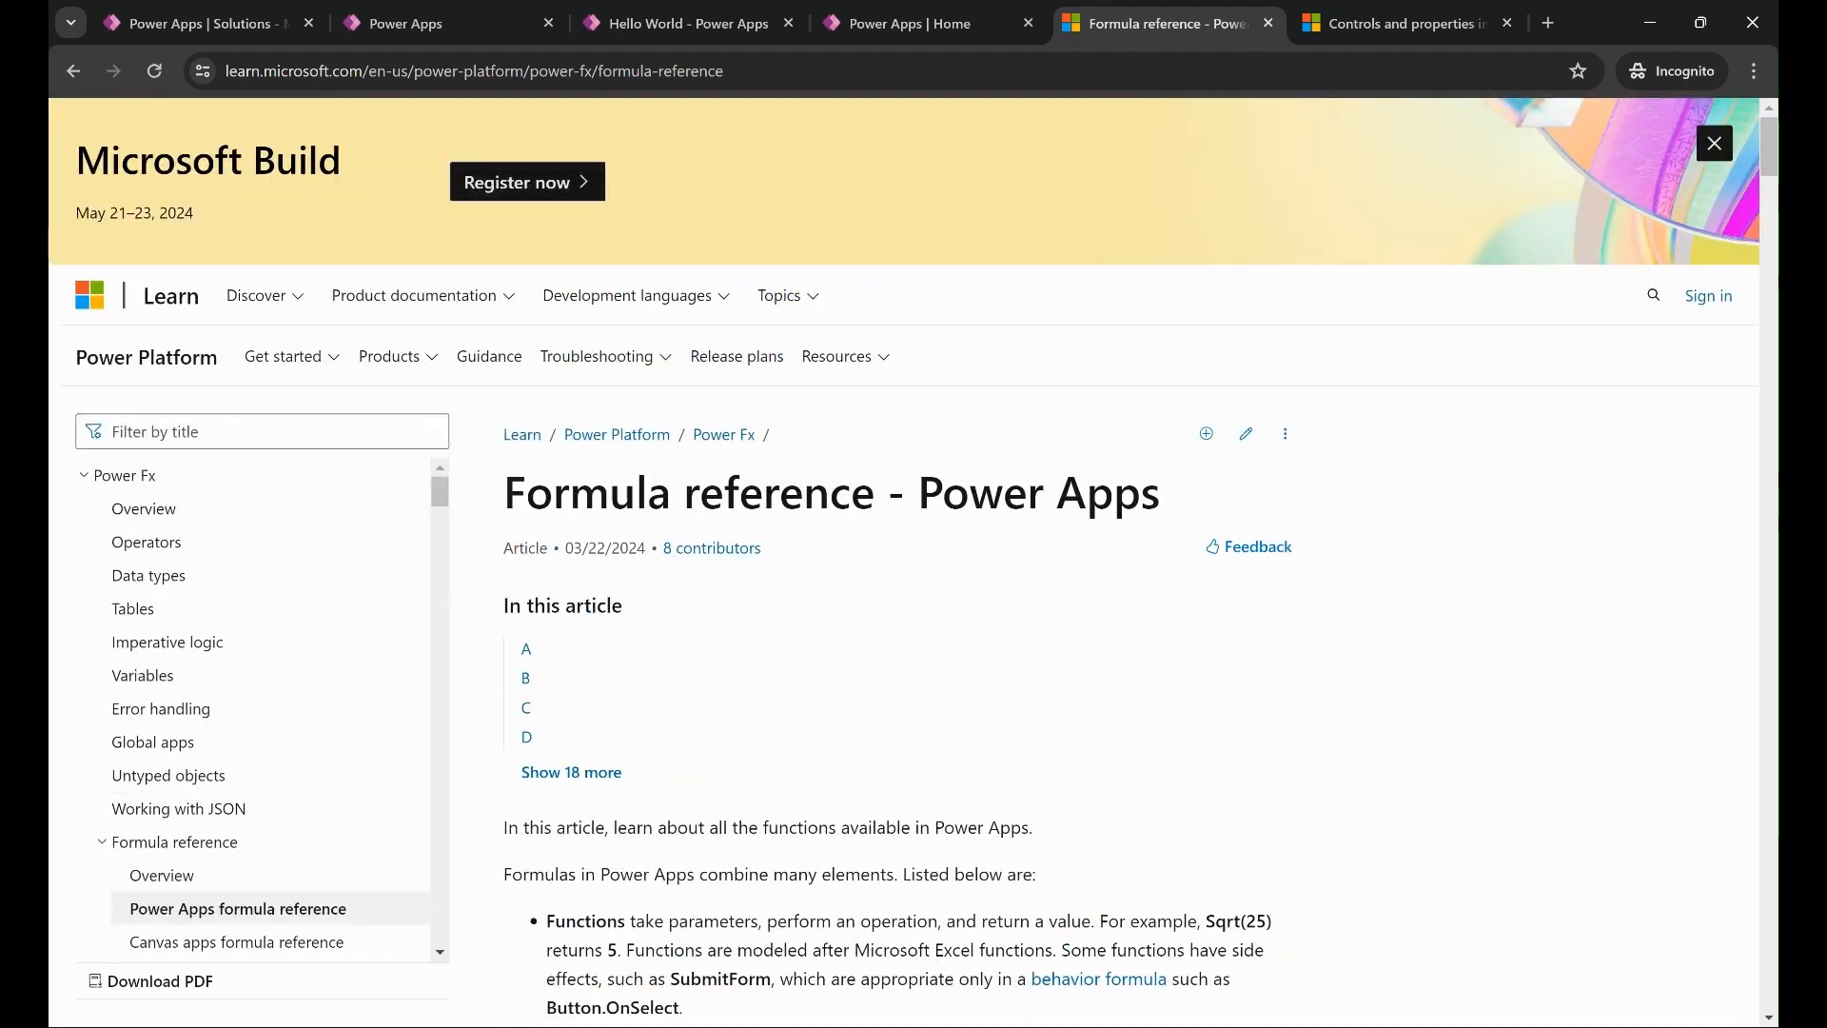
{"action": "scroll", "coordinate": [1256, 484], "scroll_direction": "down", "scroll_amount": 3}
{"action": "scroll", "coordinate": [904, 562], "scroll_direction": "down", "scroll_amount": 20}
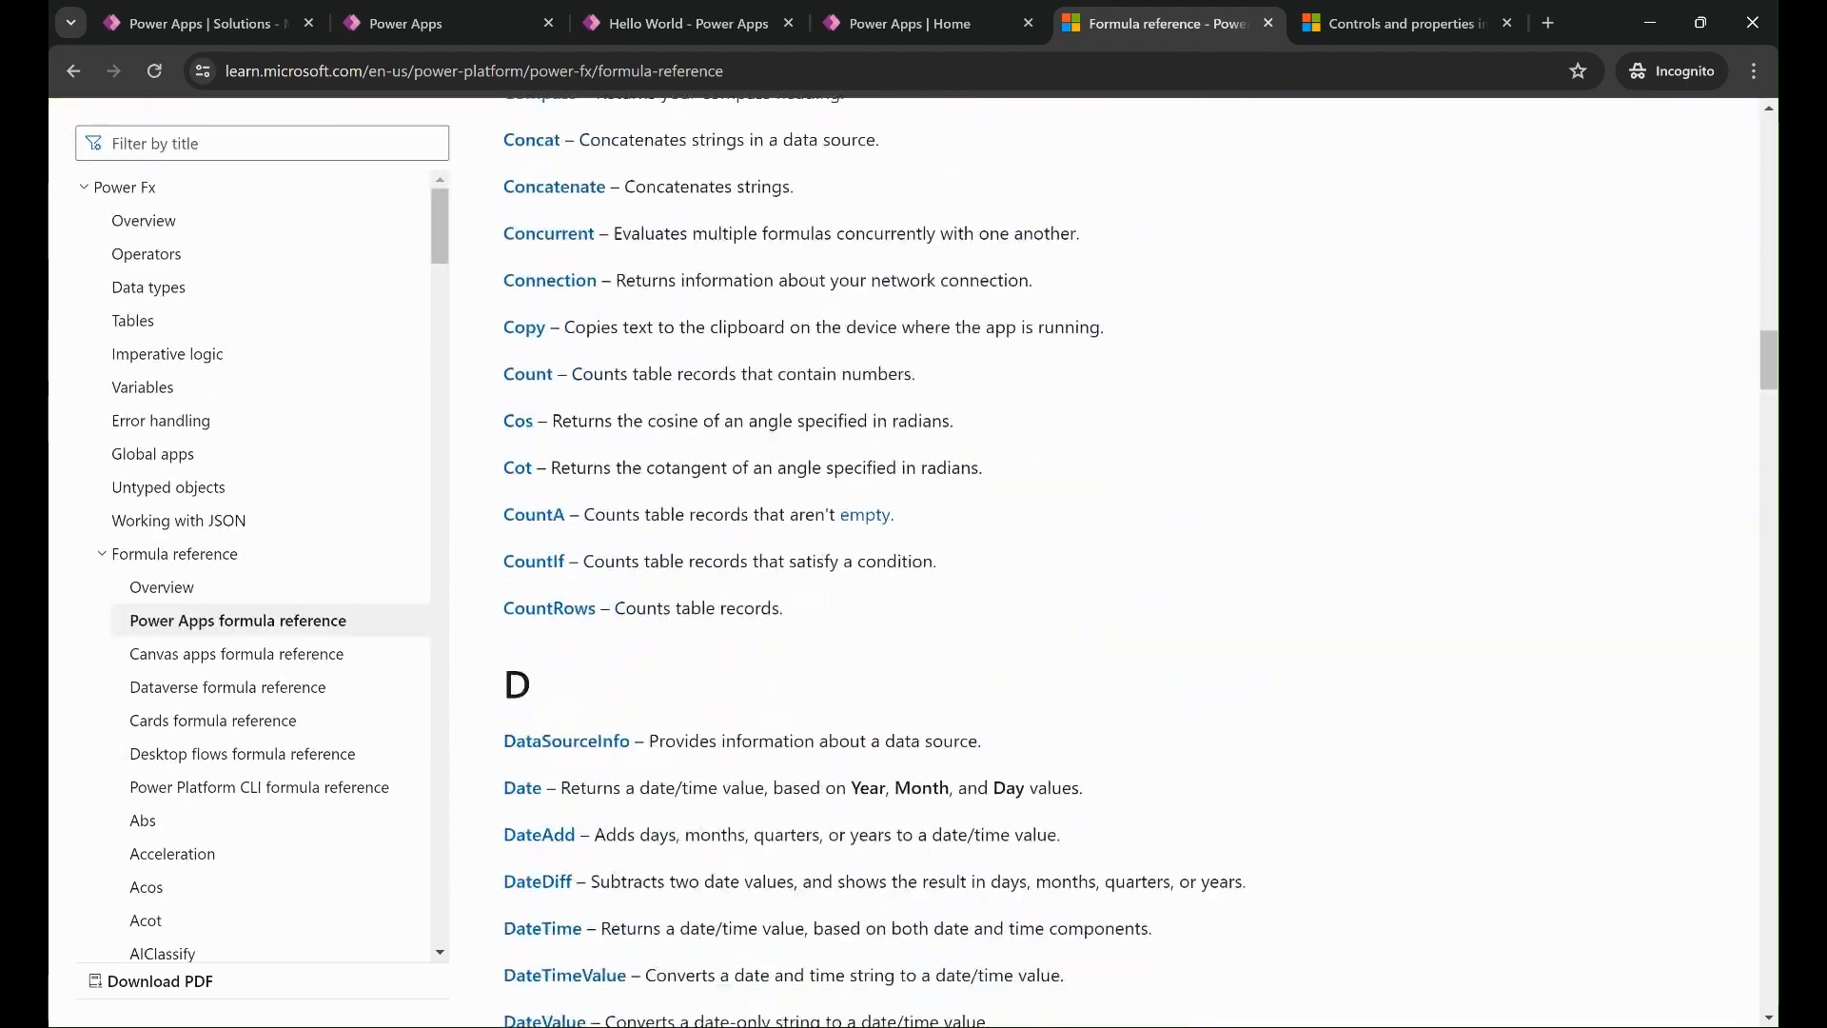
{"action": "scroll", "coordinate": [904, 561], "scroll_direction": "down", "scroll_amount": 20}
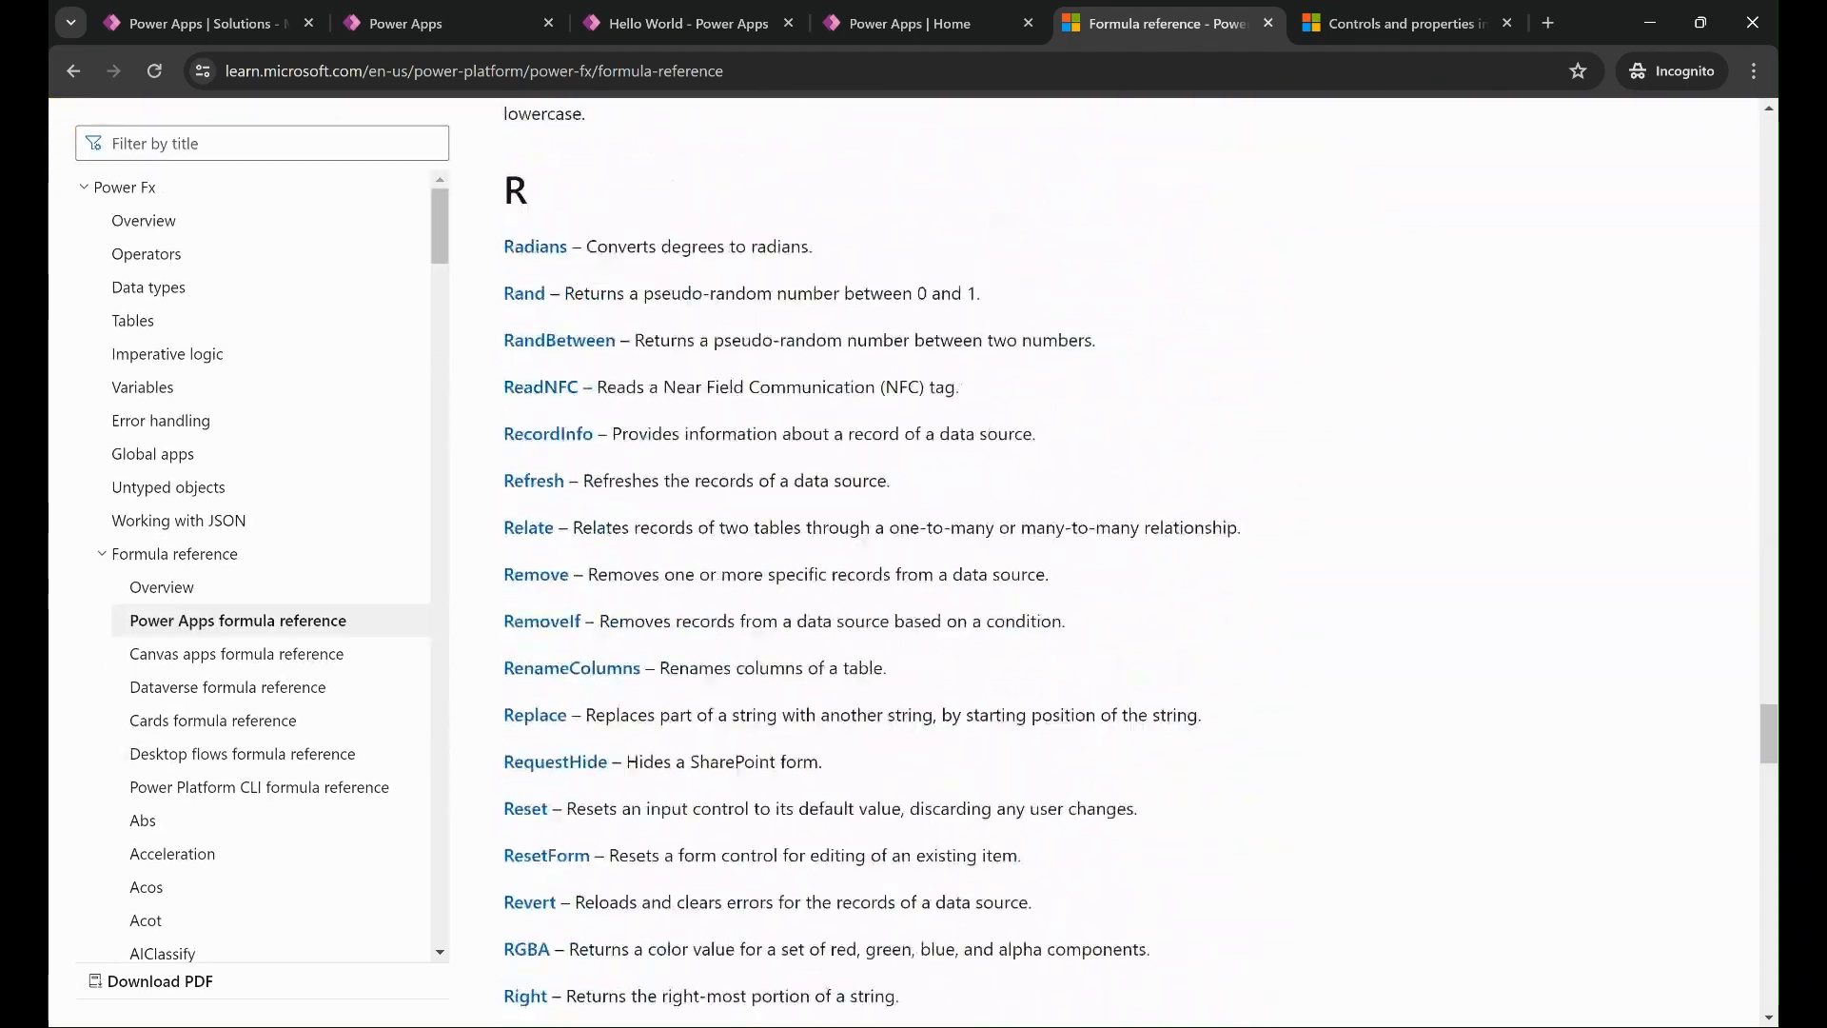
{"action": "scroll", "coordinate": [904, 561], "scroll_direction": "up", "scroll_amount": 20}
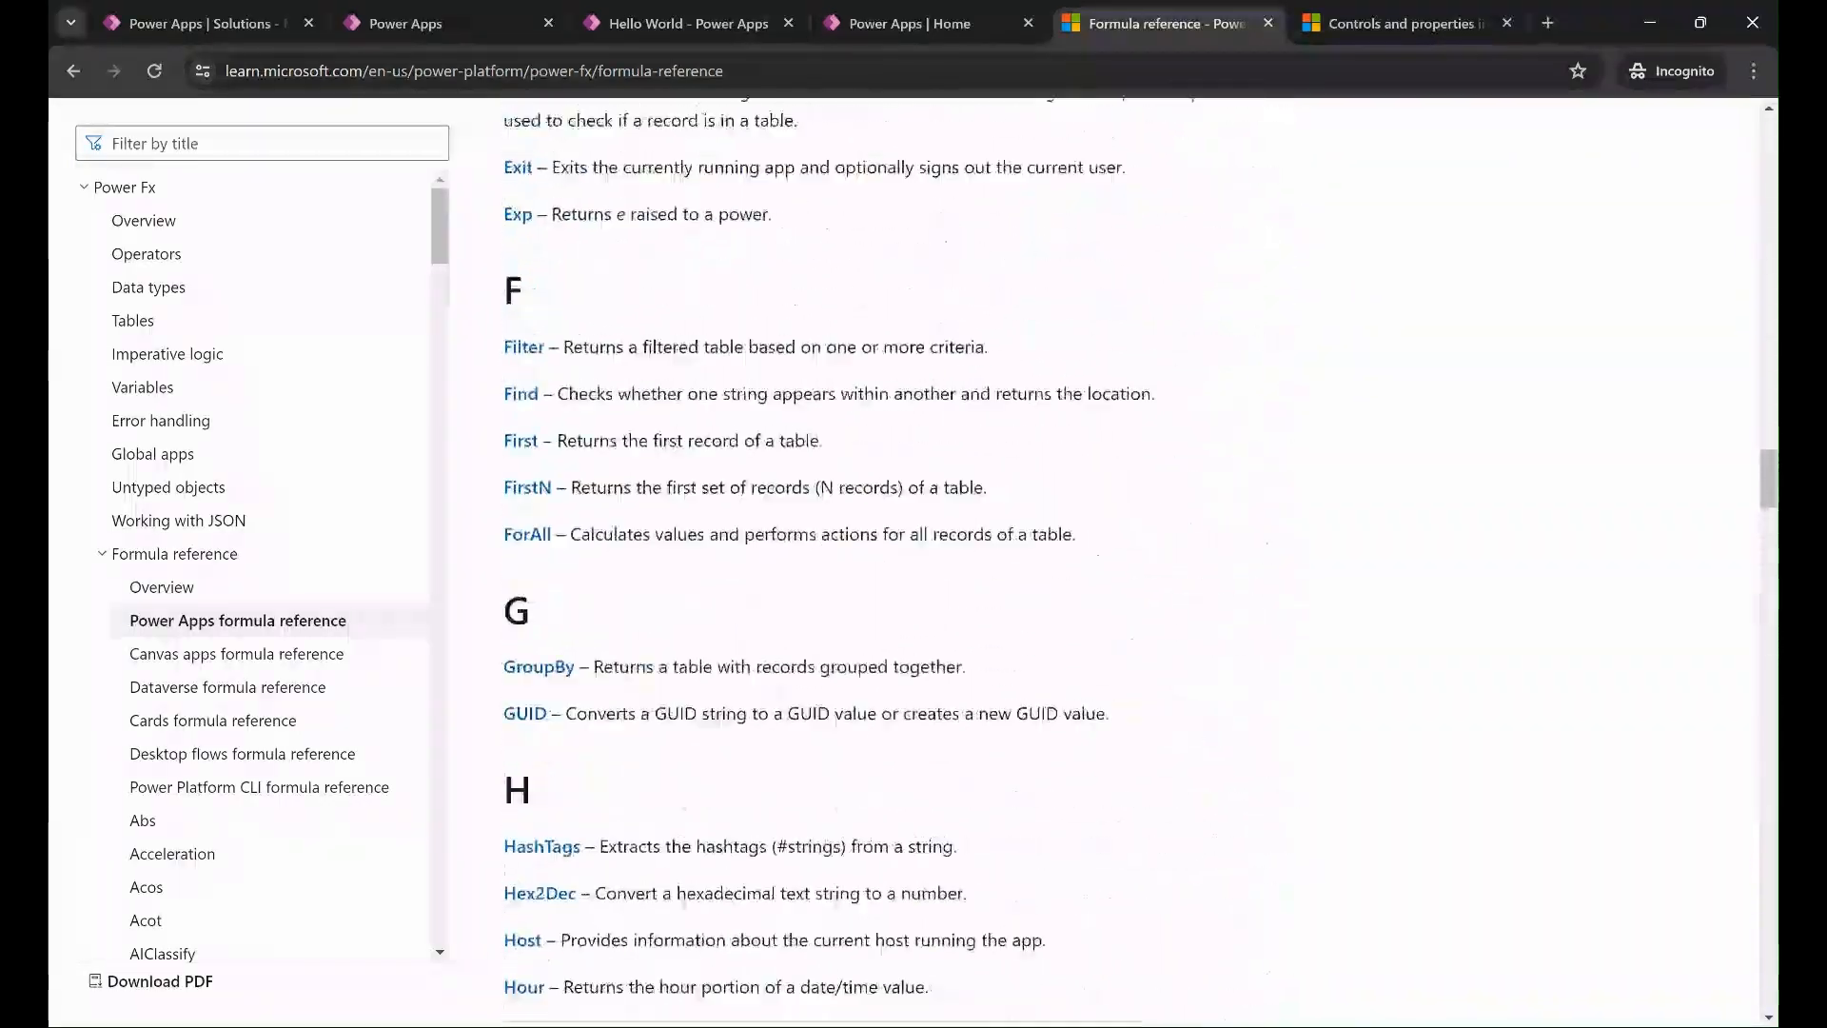
{"action": "scroll", "coordinate": [904, 561], "scroll_direction": "down", "scroll_amount": 9}
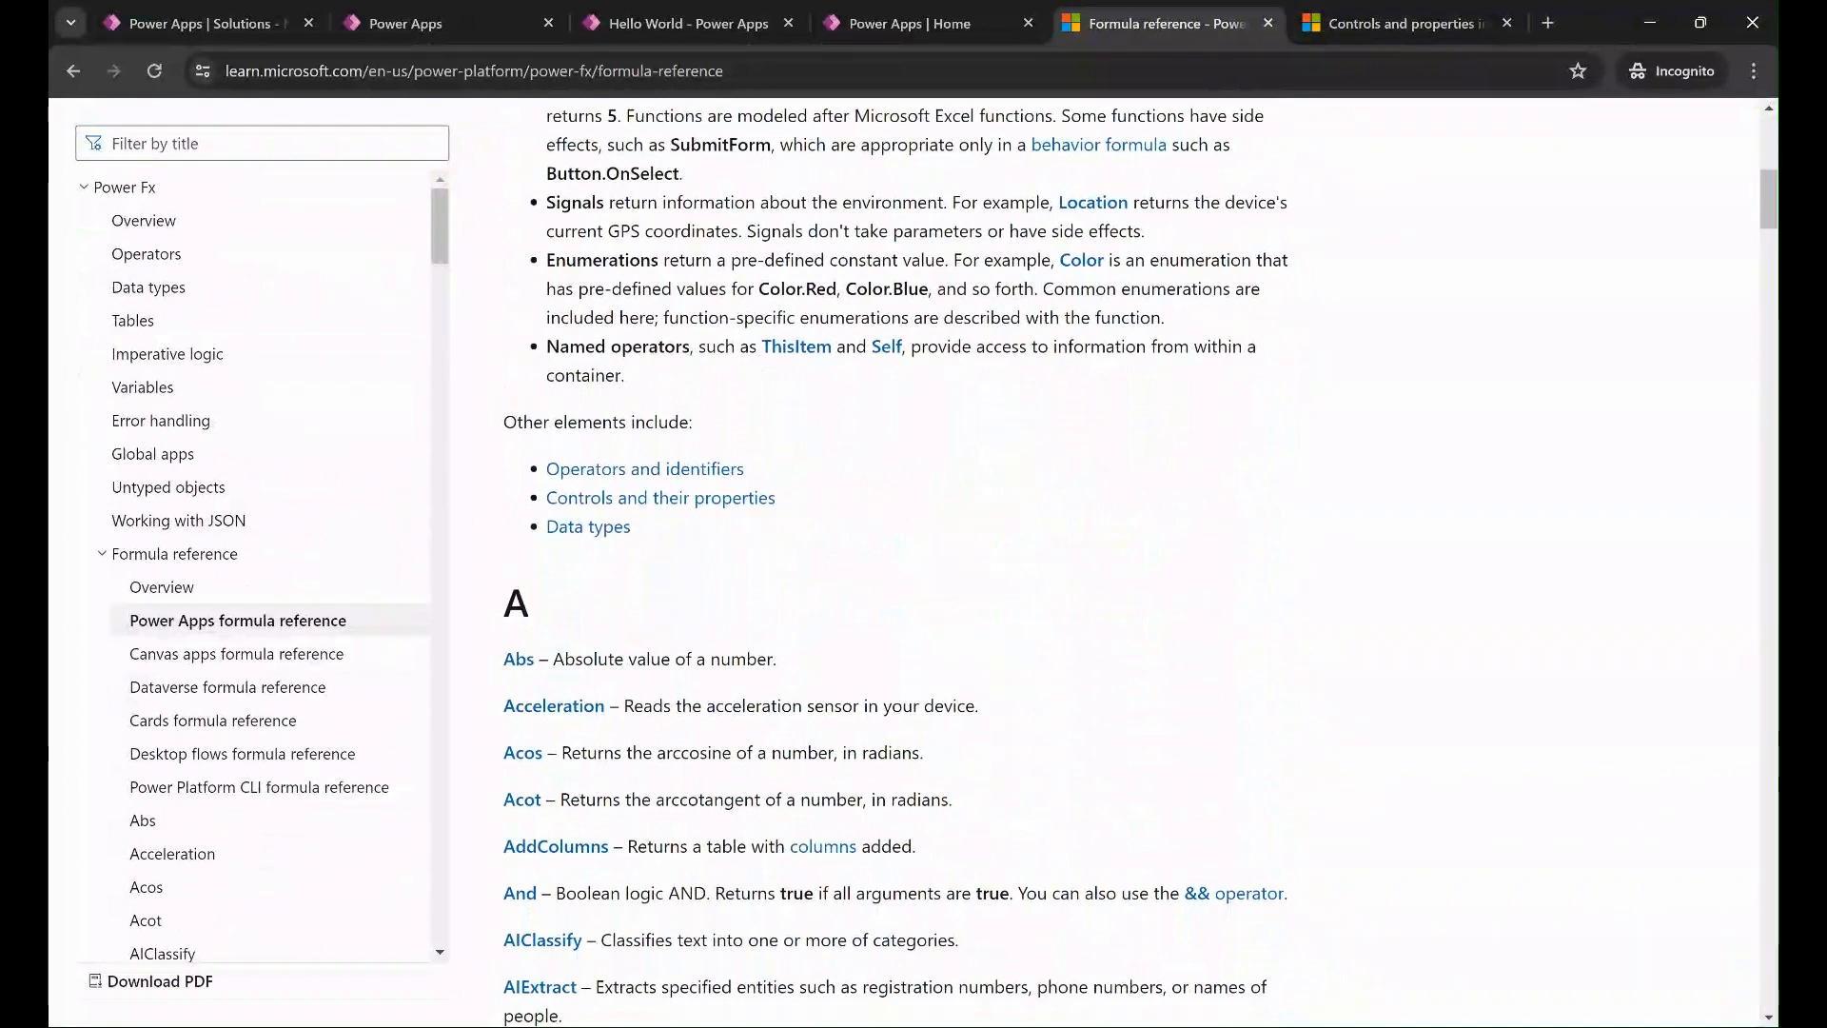
{"action": "scroll", "coordinate": [904, 562], "scroll_direction": "up", "scroll_amount": 9}
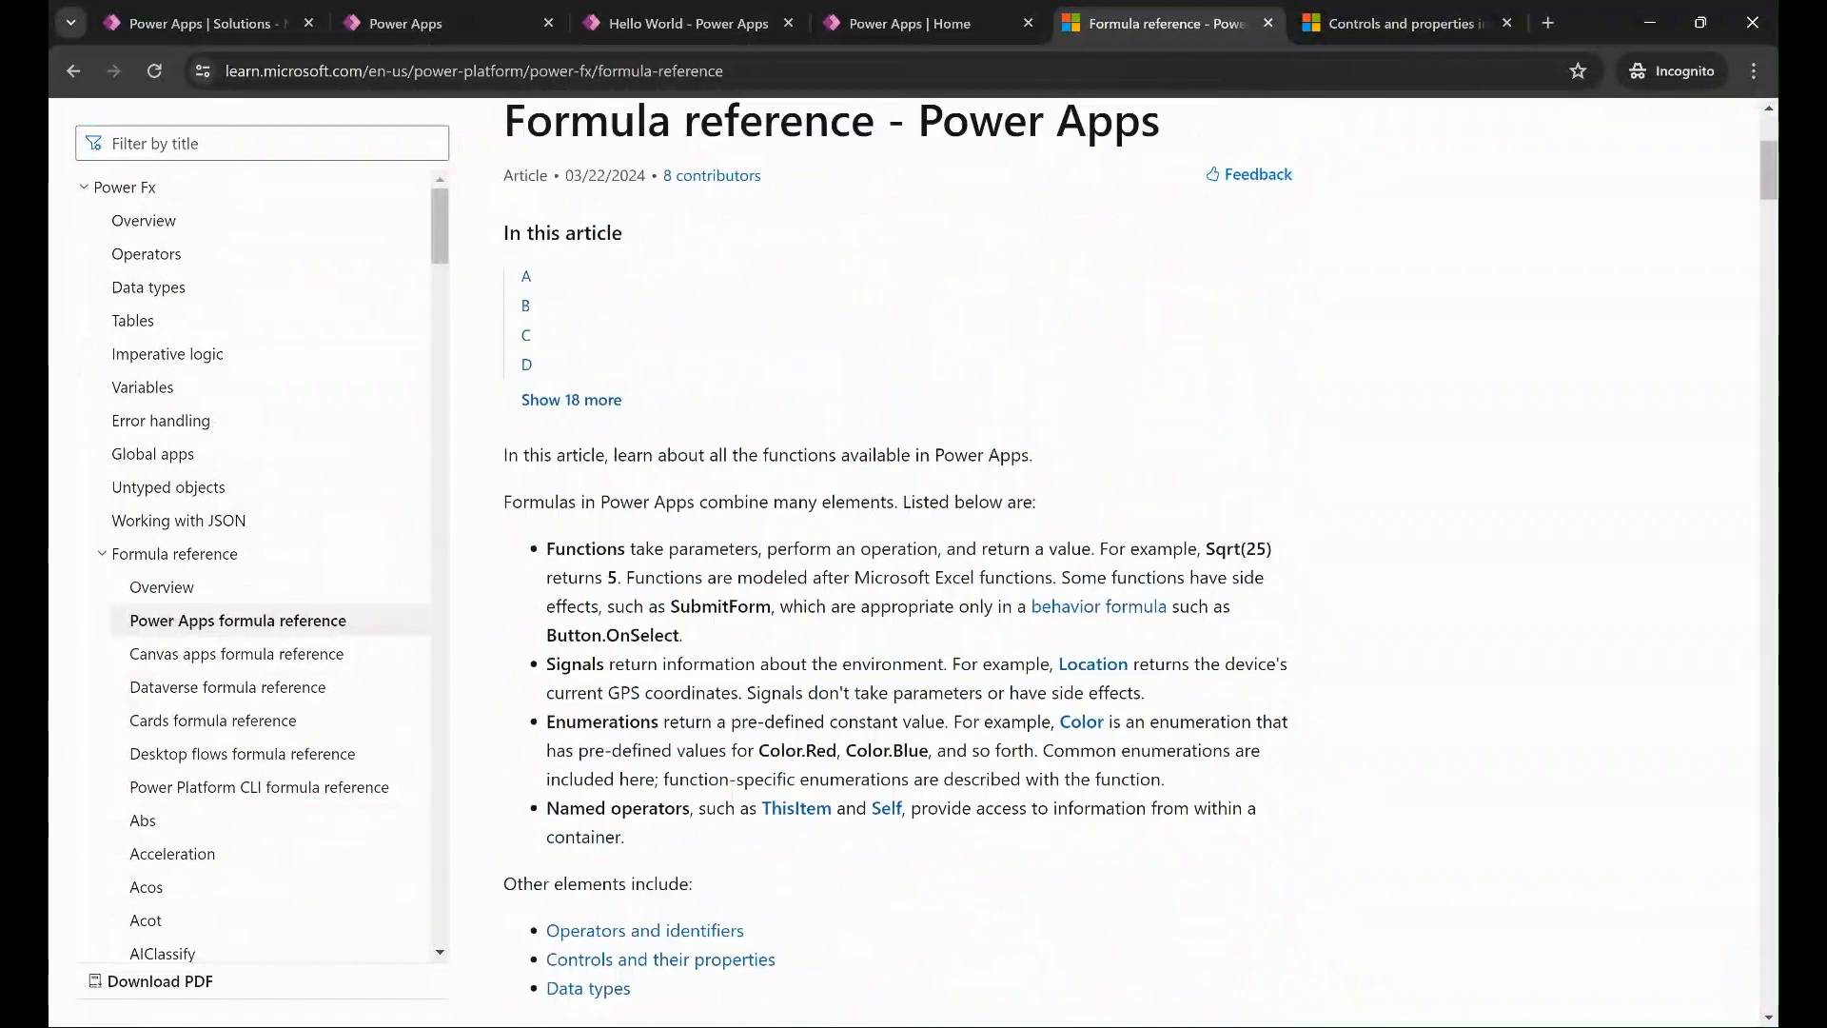
Return to the solution's page and confirm that canvas app editing is done to refresh the object list.
{"action": "left_click", "coordinate": [206, 24]}
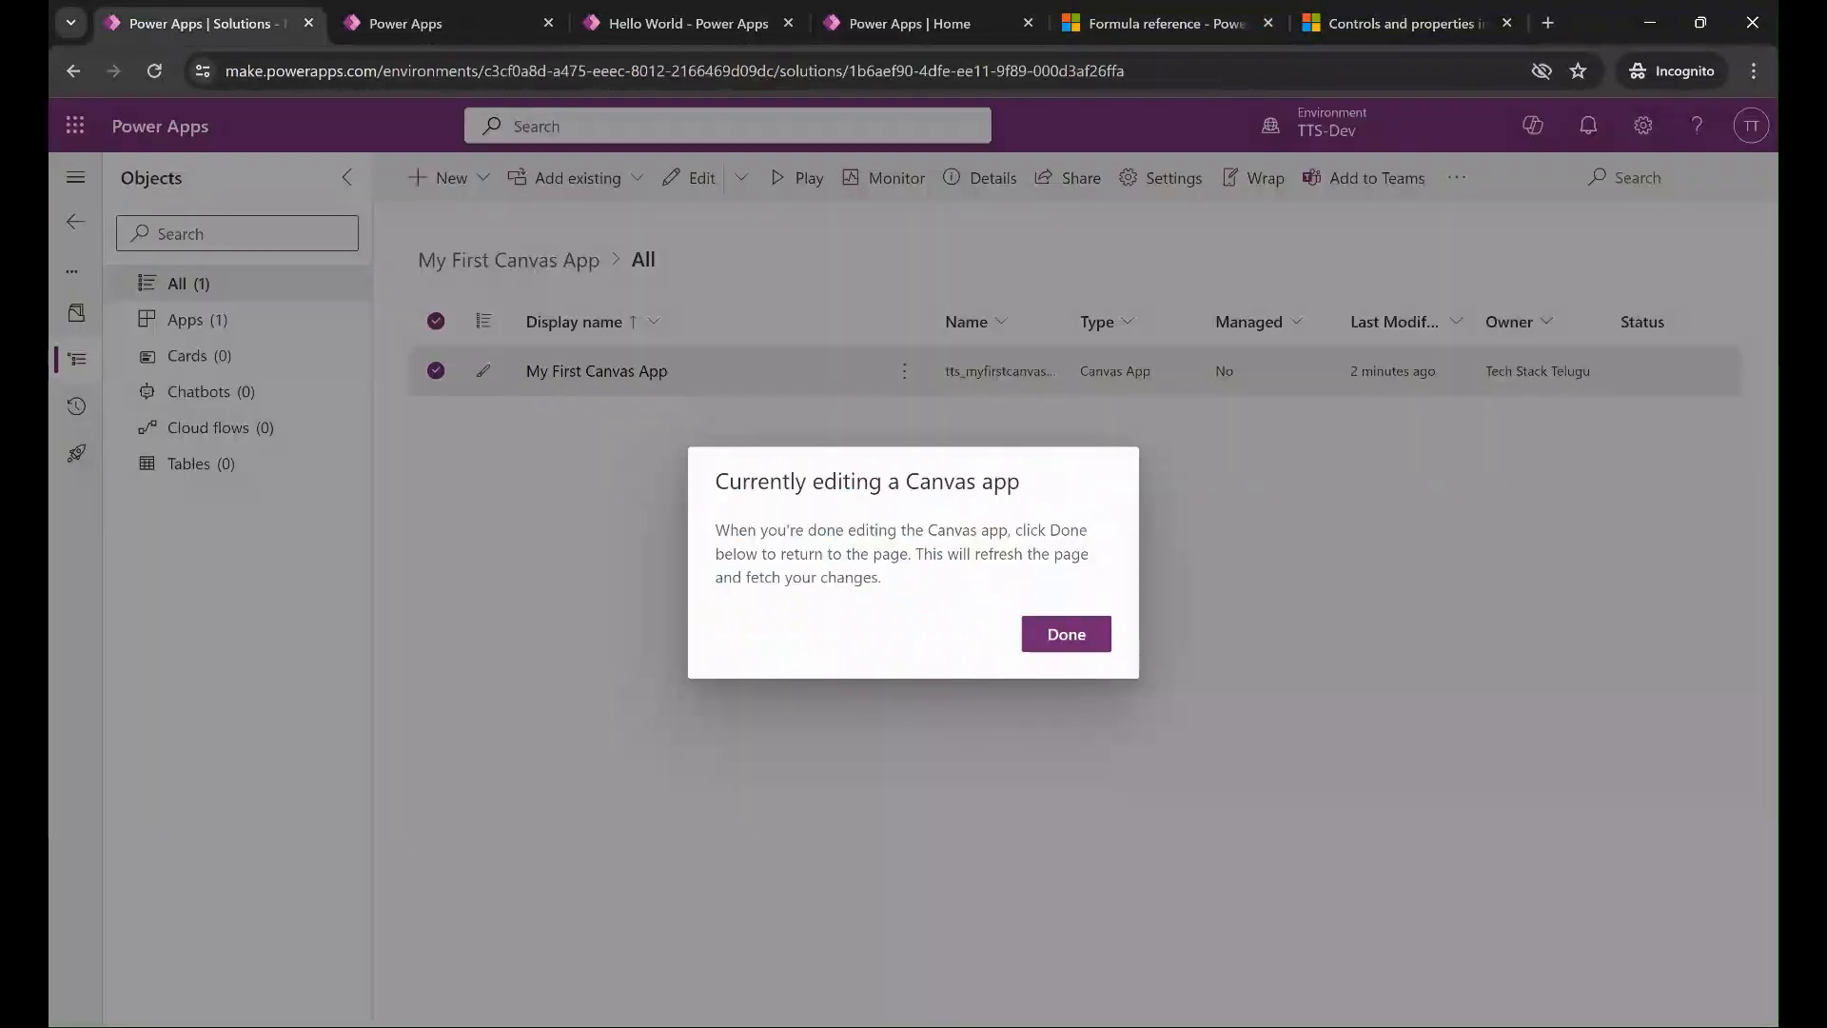
{"action": "left_click", "coordinate": [1066, 634]}
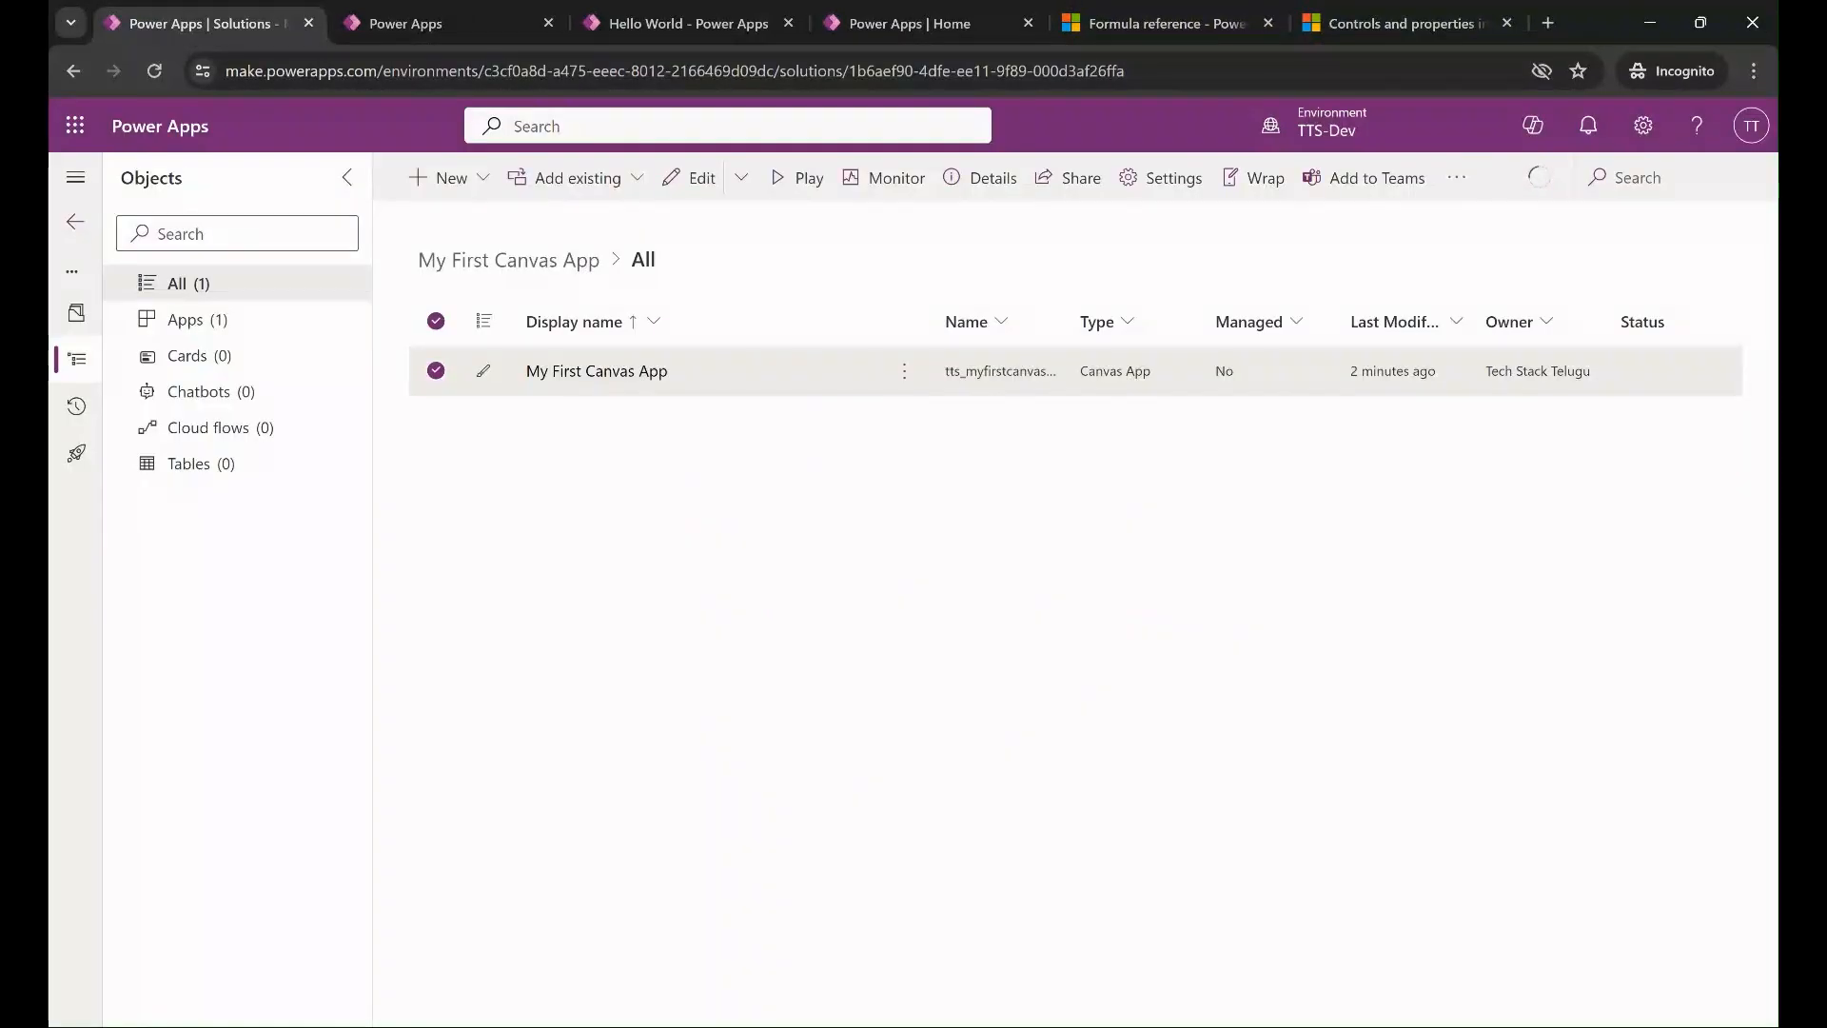